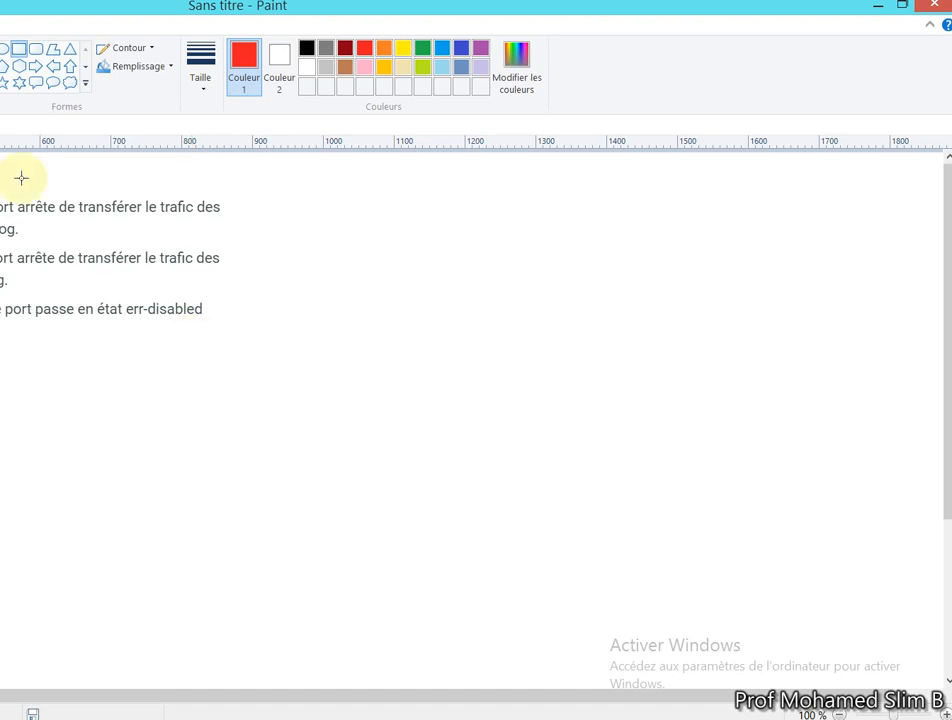
Step: Put the Paint notes on port security violation modes away and switch to Cisco Packet Tracer
left_click(906, 8)
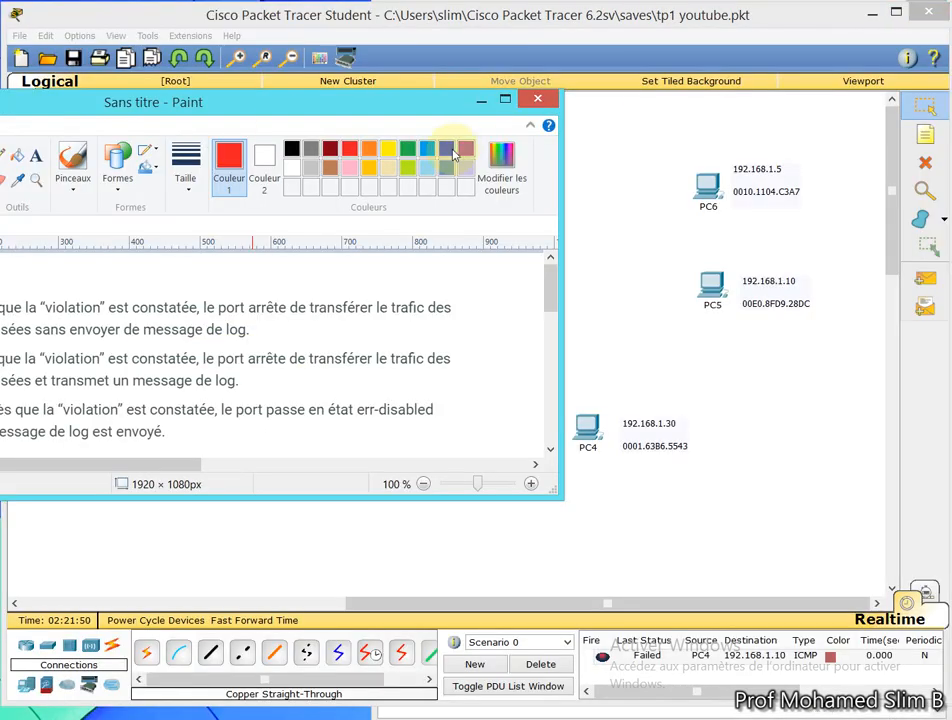
left_click_drag(272, 113, 575, 181)
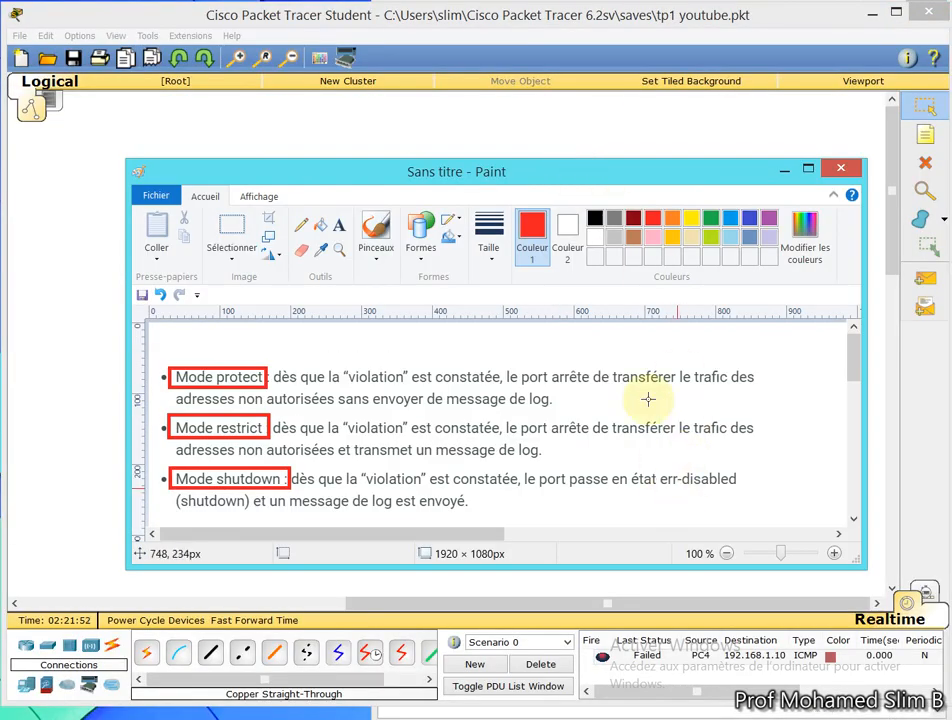
mouse_move(858, 346)
left_mouse_down()
mouse_move(858, 430)
mouse_move(864, 383)
mouse_move(786, 142)
left_mouse_up()
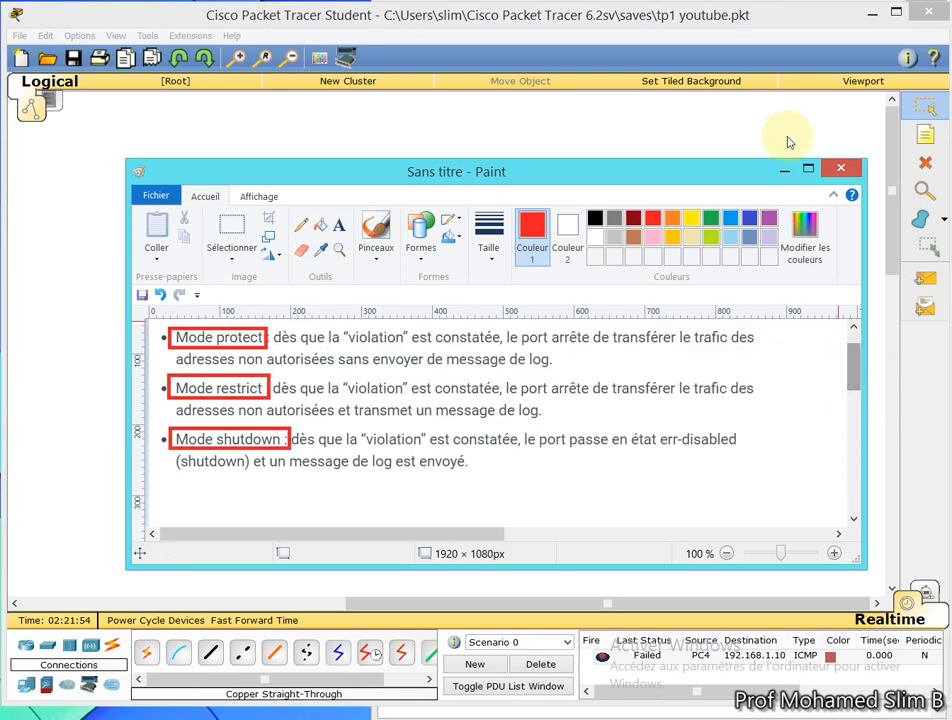
left_click(782, 168)
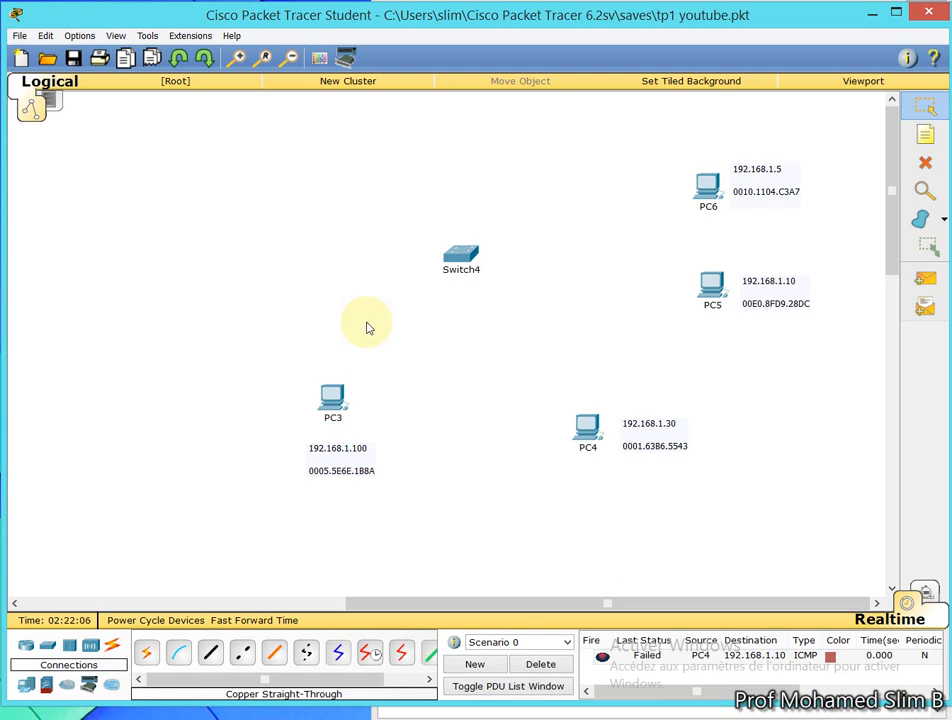
Step: Connect PC3's FastEthernet0 to Switch4's FastEthernet0/1 with a copper straight-through cable
left_click(30, 686)
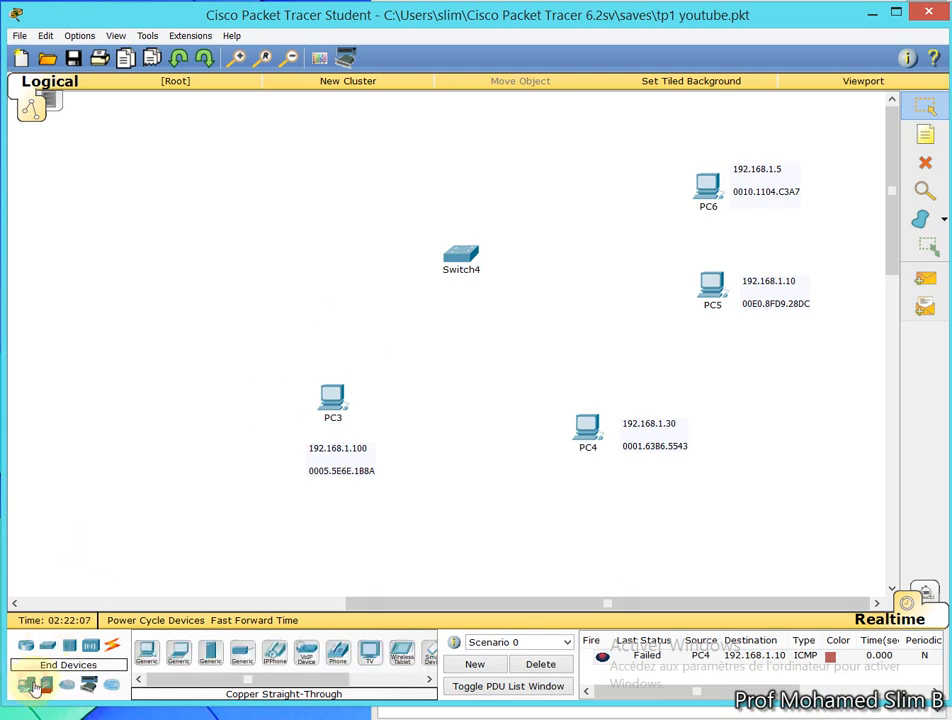
left_click(178, 652)
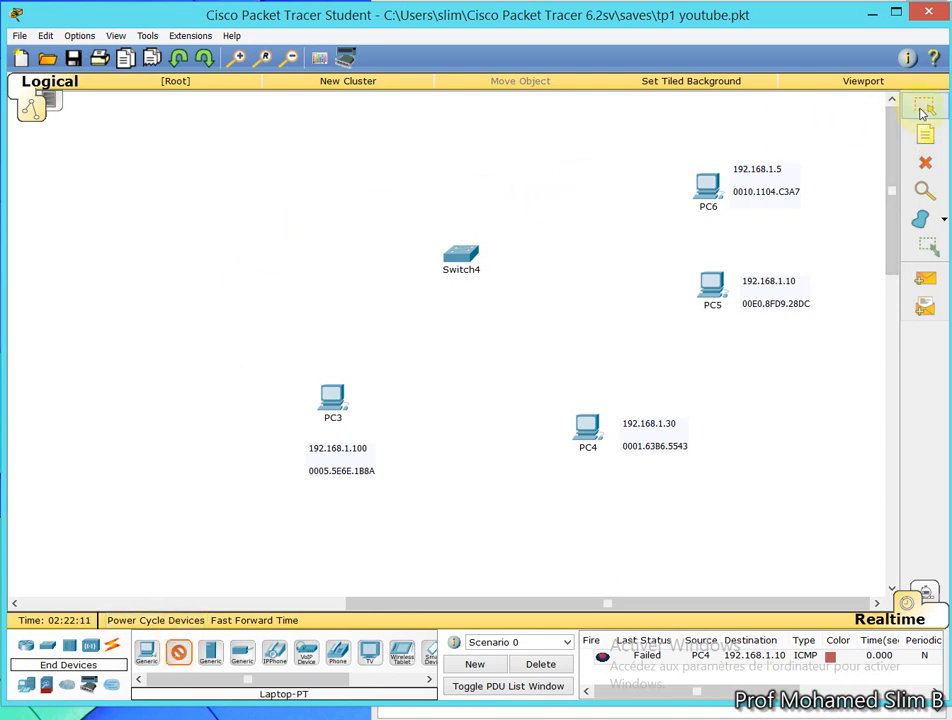
left_click(111, 645)
left_click(213, 652)
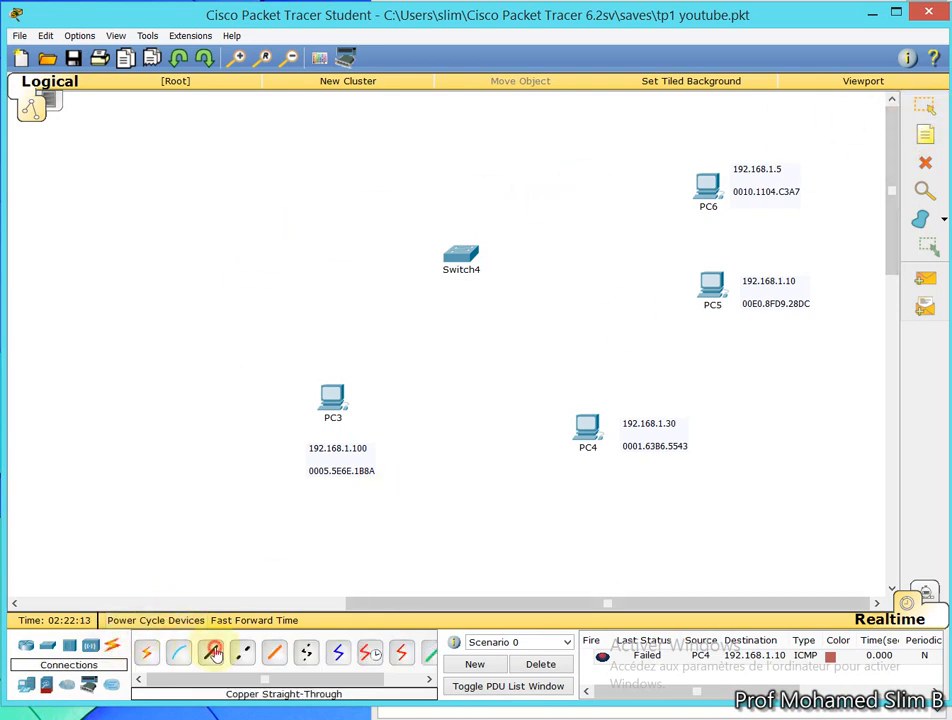
left_click(332, 396)
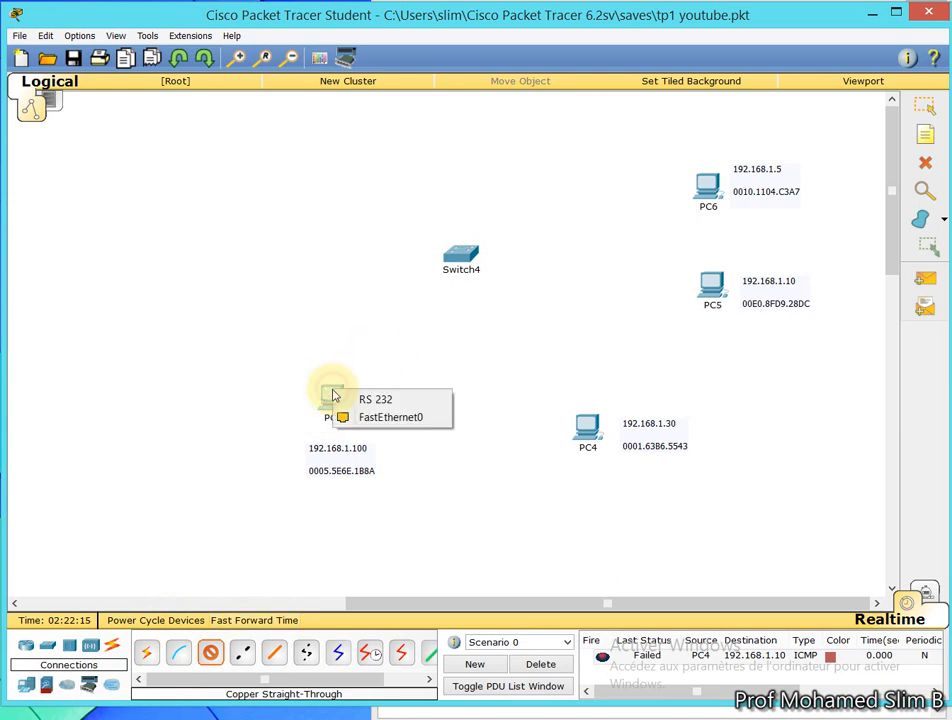
left_click(376, 418)
left_click(461, 258)
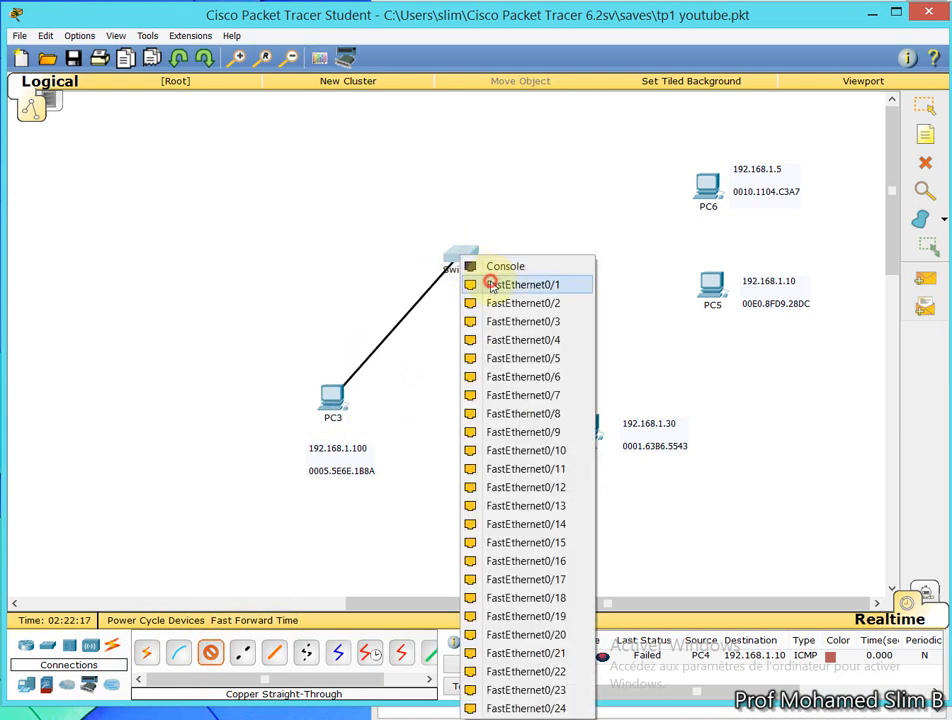
left_click(491, 285)
Step: Connect PC4 to Switch4's FastEthernet0/2 with a copper straight-through cable
left_click(208, 655)
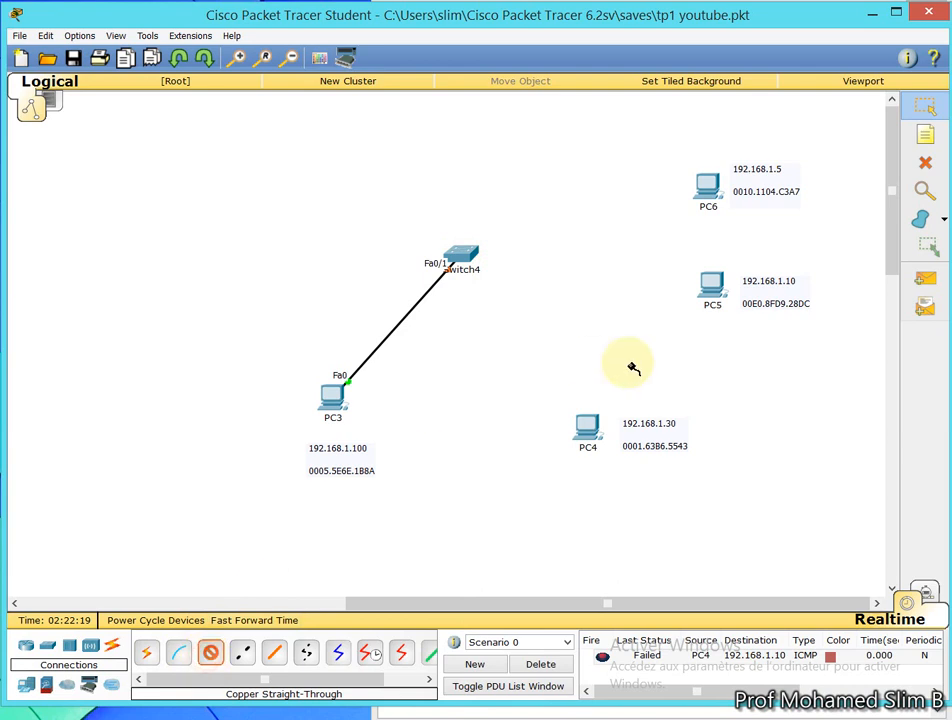
left_click(586, 425)
left_click(625, 452)
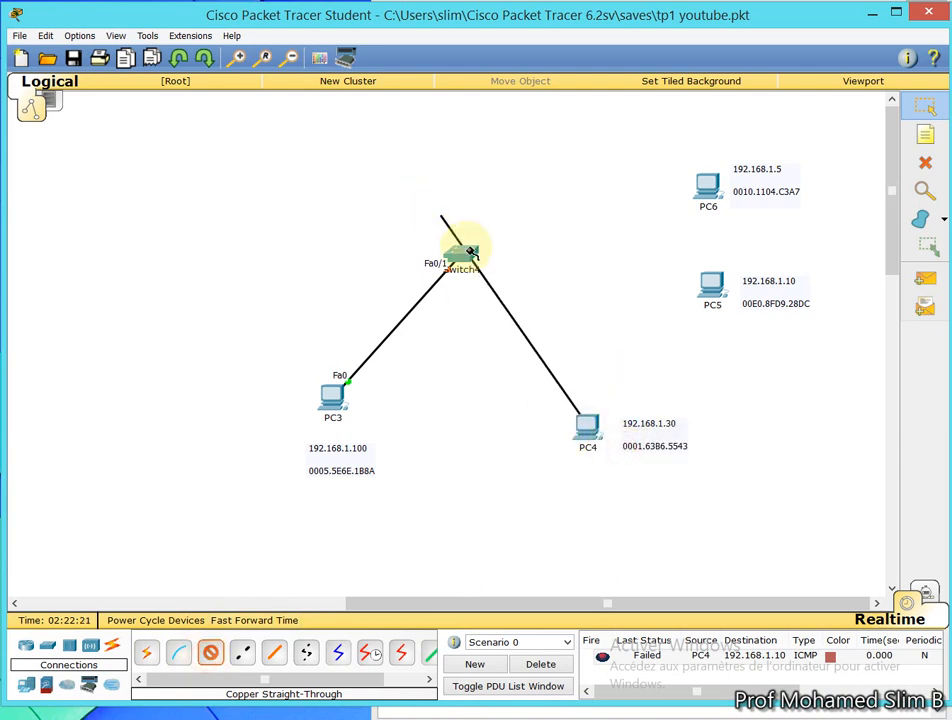
left_click(464, 257)
left_click(489, 291)
Step: Connect PC5's FastEthernet0 to Switch4's FastEthernet0/3 with a copper straight-through cable
left_click(210, 652)
left_click(709, 290)
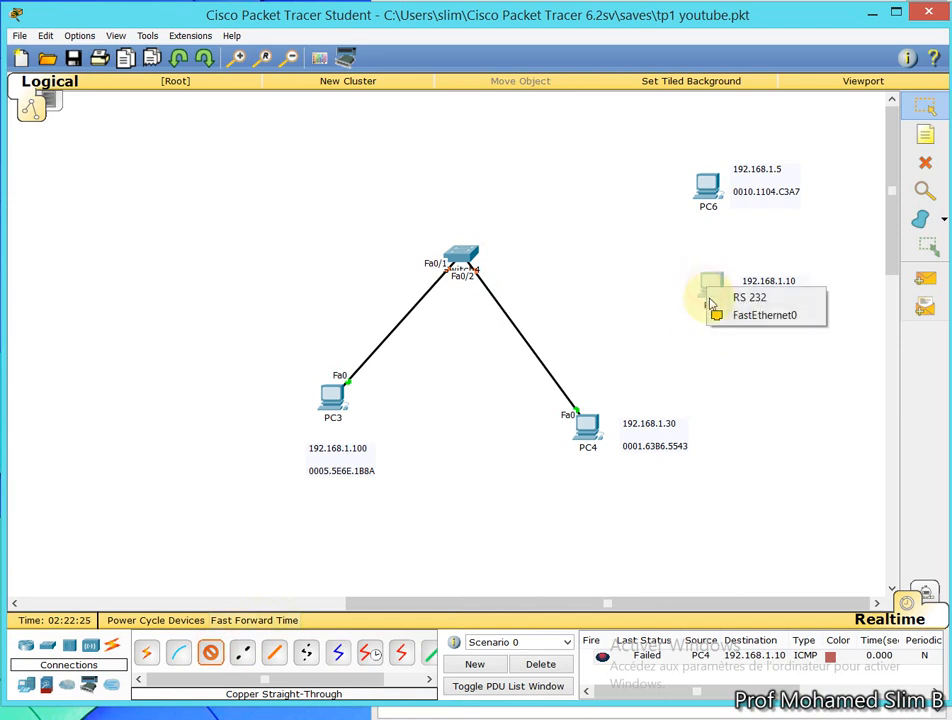
left_click(762, 315)
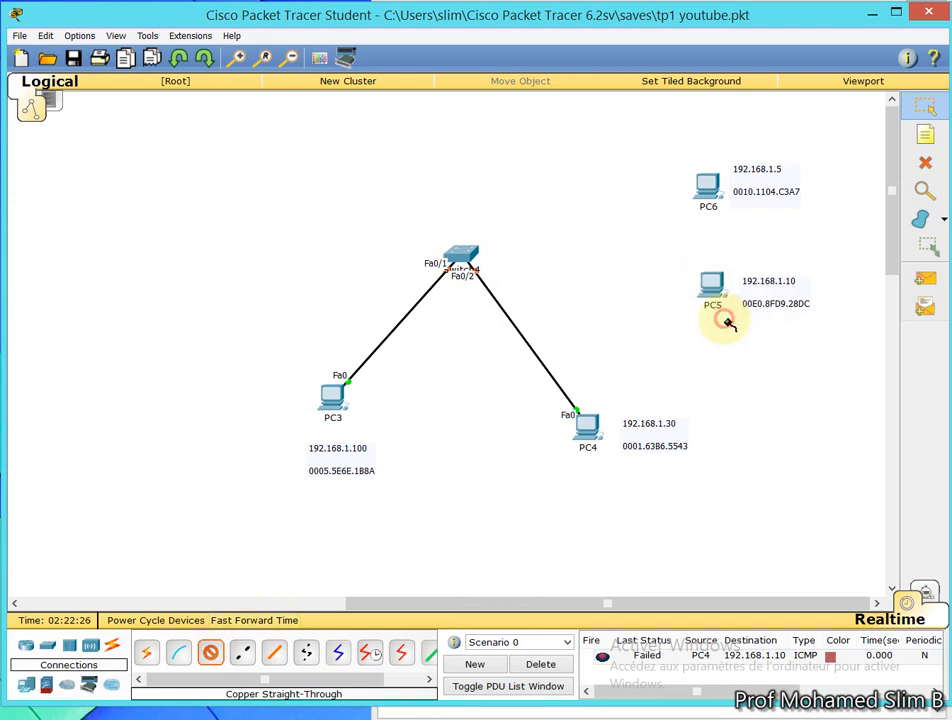
left_click(474, 258)
left_click(497, 281)
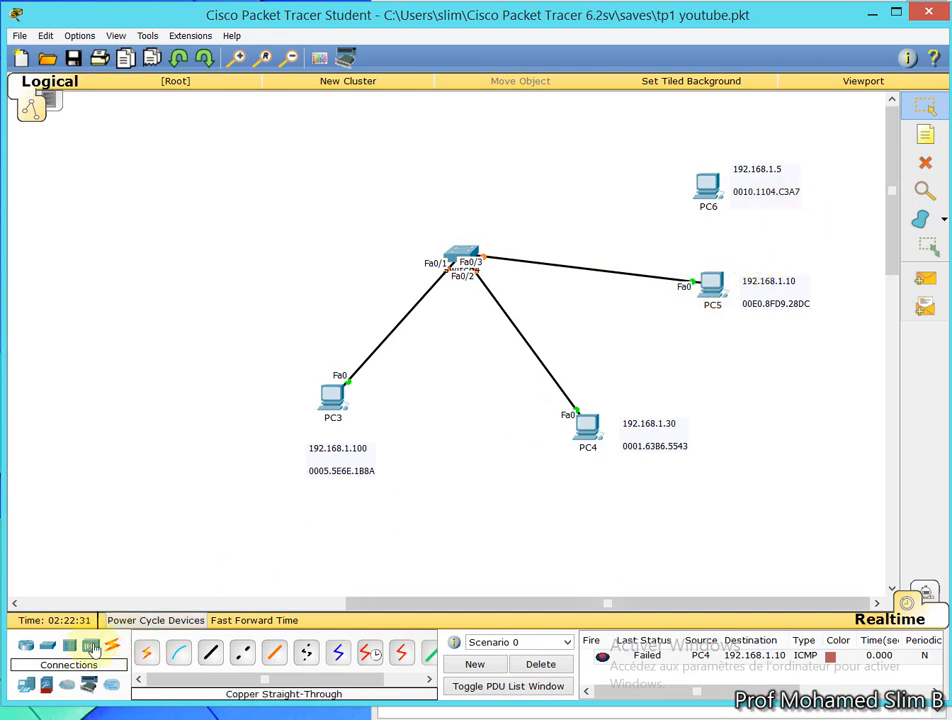
Step: Add a generic laptop to the workspace, up and to the left of PC3
left_click(26, 684)
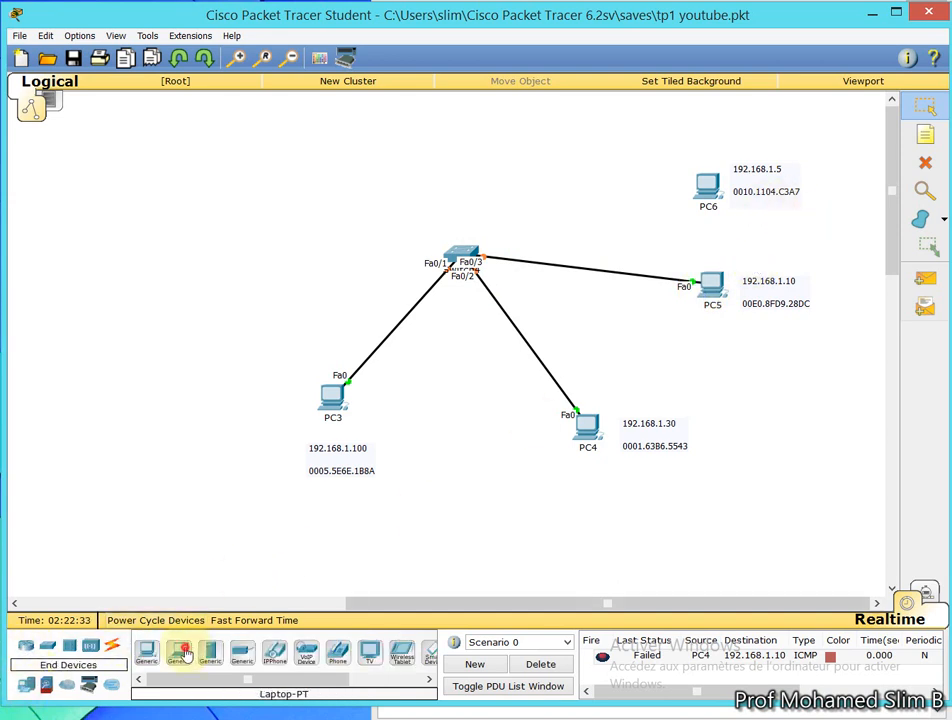
left_click(181, 652)
left_click(255, 273)
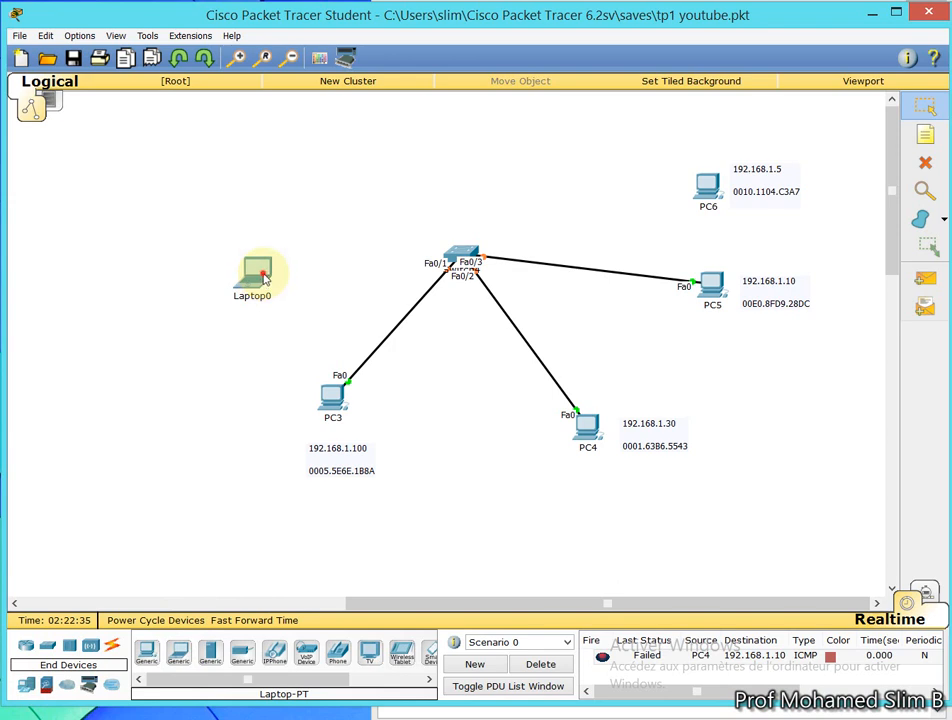
left_click_drag(263, 278, 251, 257)
Step: Add a note reading "pirate" and position it directly beneath Laptop0
left_click(926, 134)
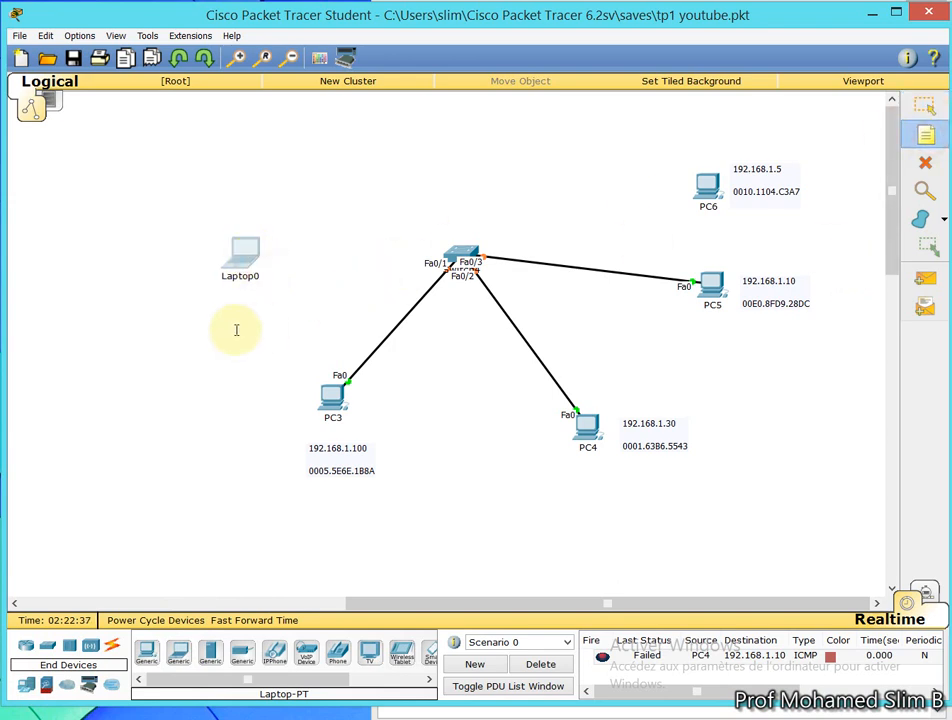
left_click(228, 300)
type("P")
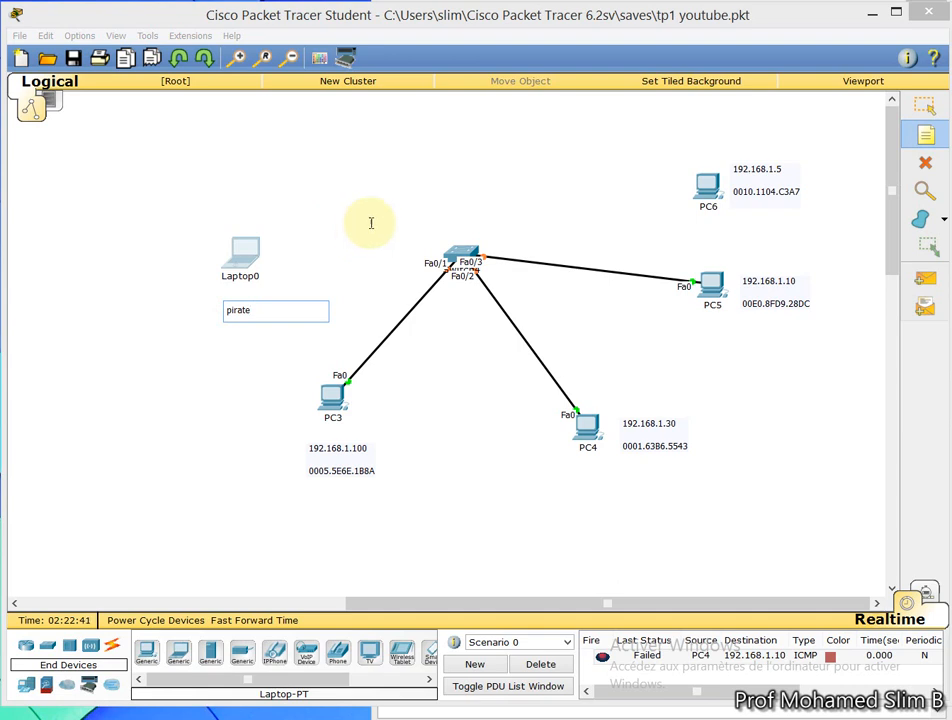
left_click(929, 105)
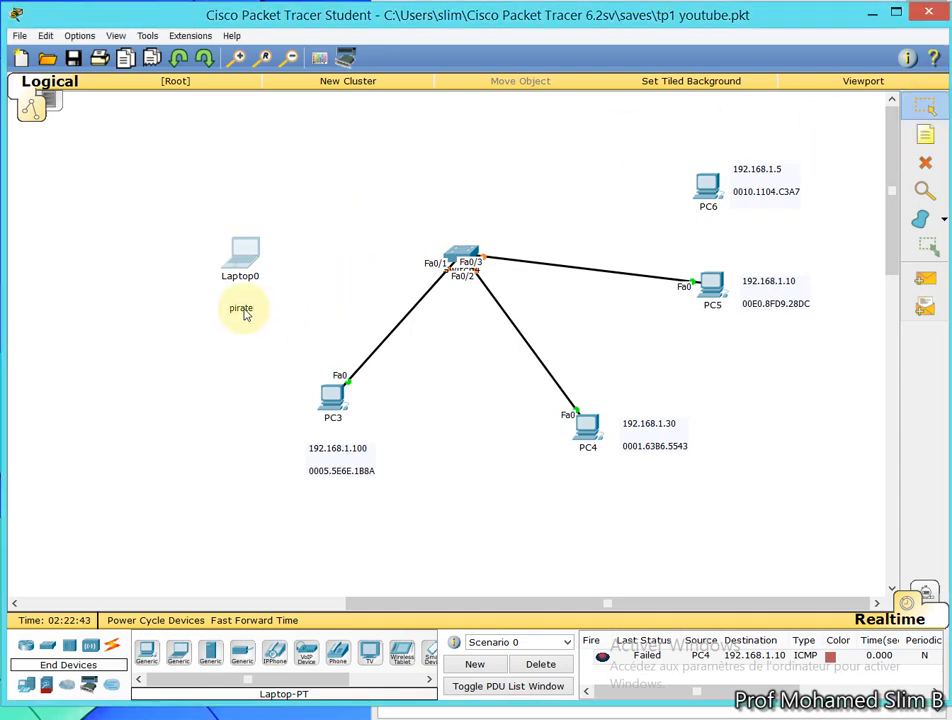
left_click_drag(244, 314, 244, 301)
left_click(244, 258)
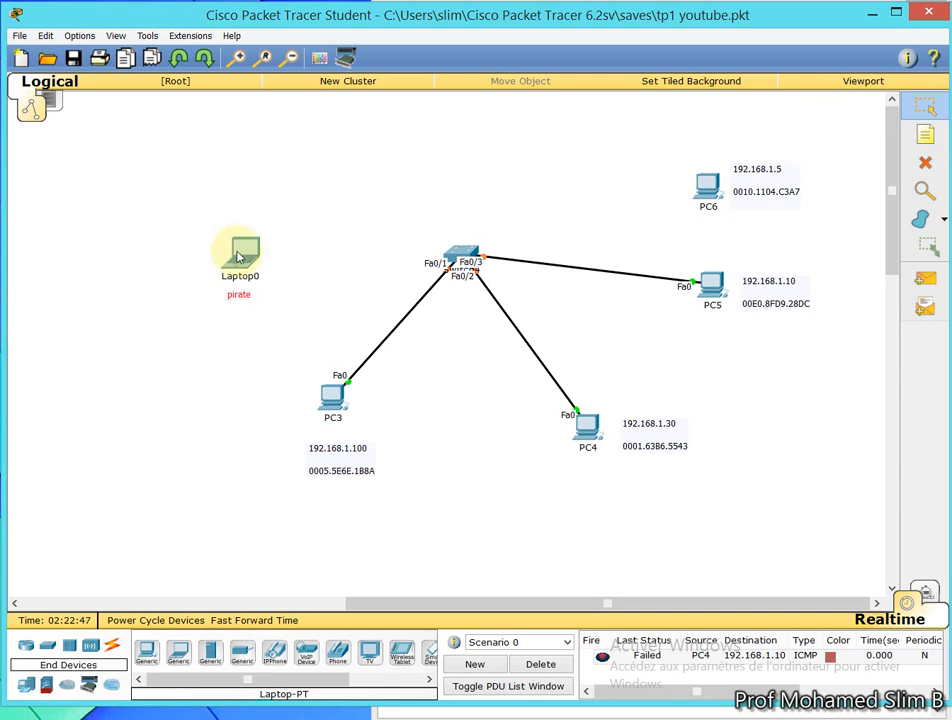
mouse_move(238, 257)
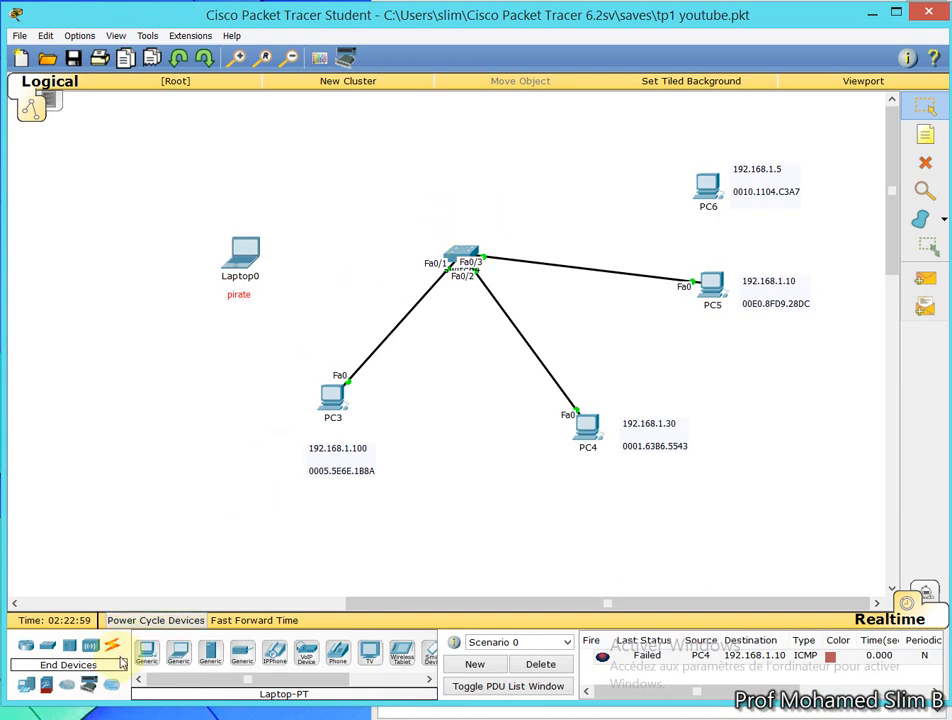
Step: Delete the cable between PC3 and Switch4
left_click(925, 163)
left_click(487, 380)
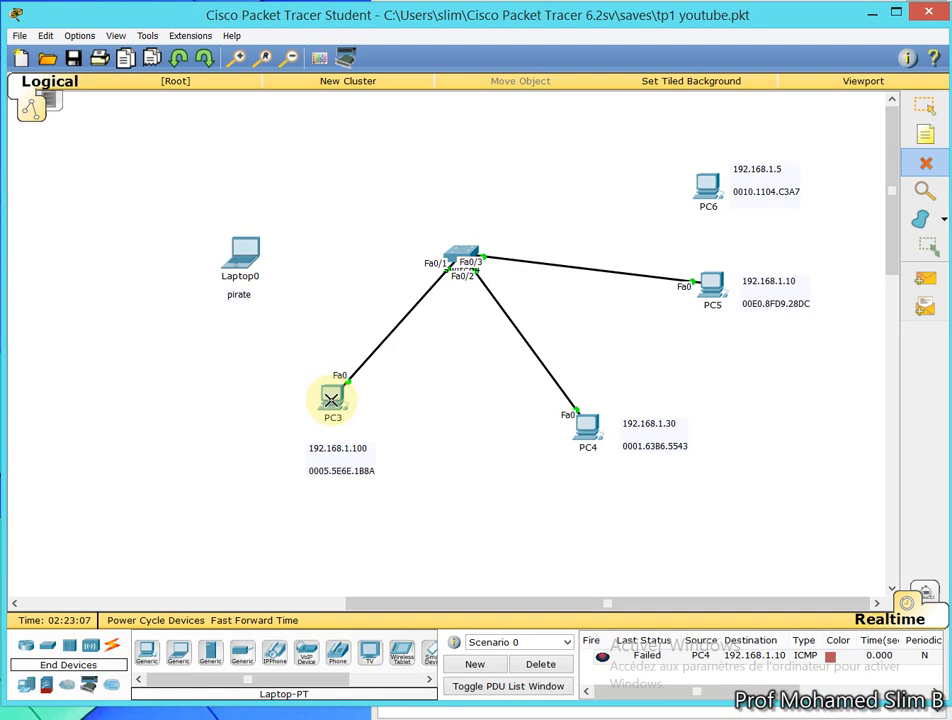
left_click(397, 322)
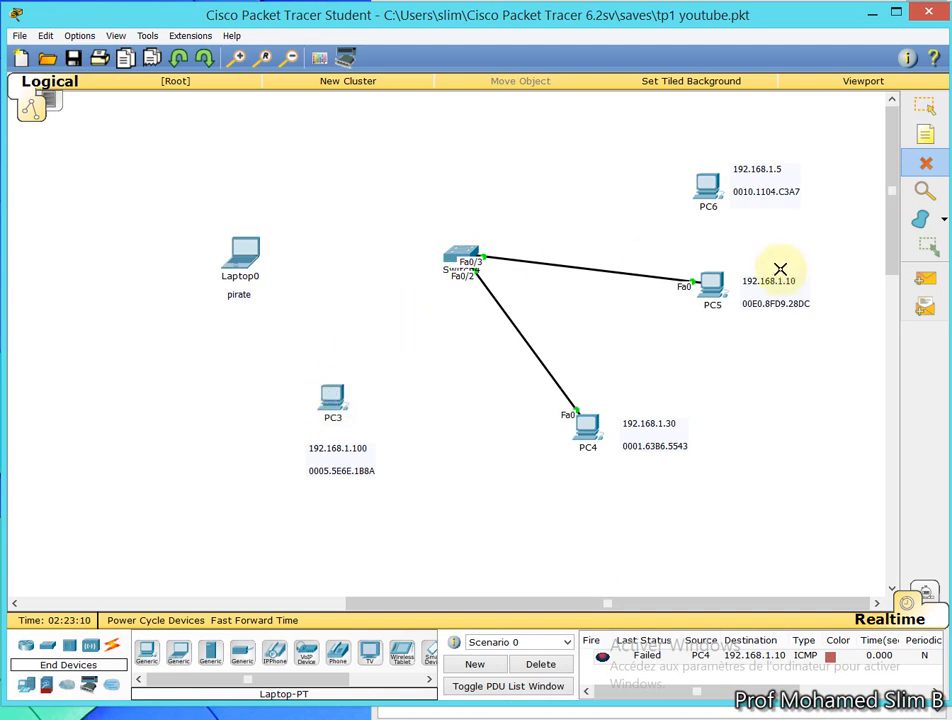
Step: Connect Switch4's FastEthernet0/1 to Laptop0's FastEthernet port with a copper straight-through cable
left_click(111, 645)
left_click(211, 652)
left_click(453, 265)
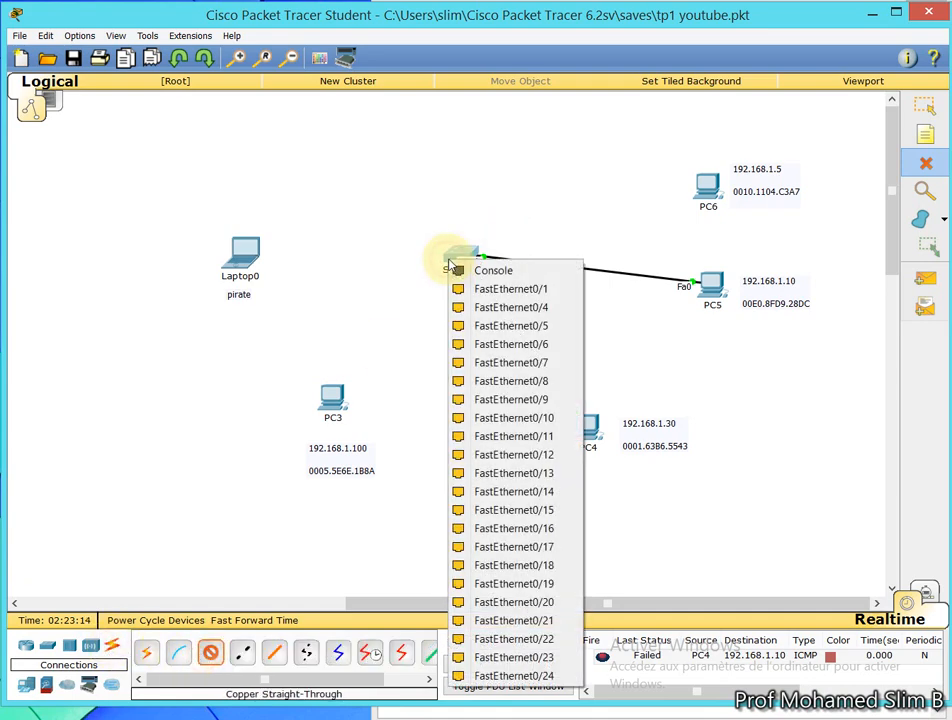
left_click(490, 288)
left_click(250, 256)
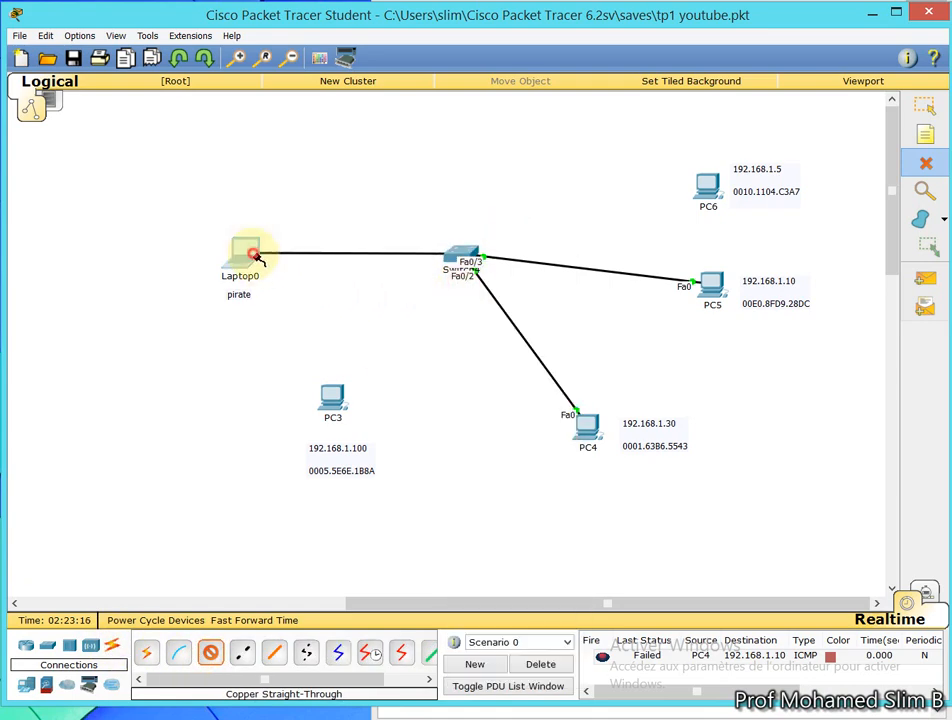
left_click(274, 277)
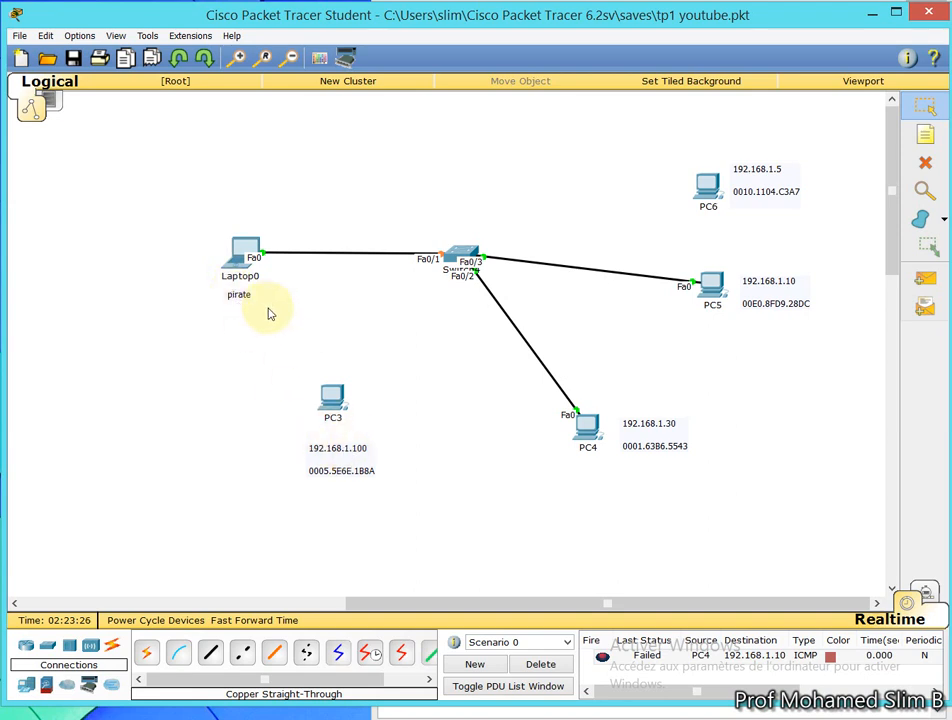
Step: Add a note reading "portsecurity" above the link between Laptop0 and Switch4
mouse_move(250, 290)
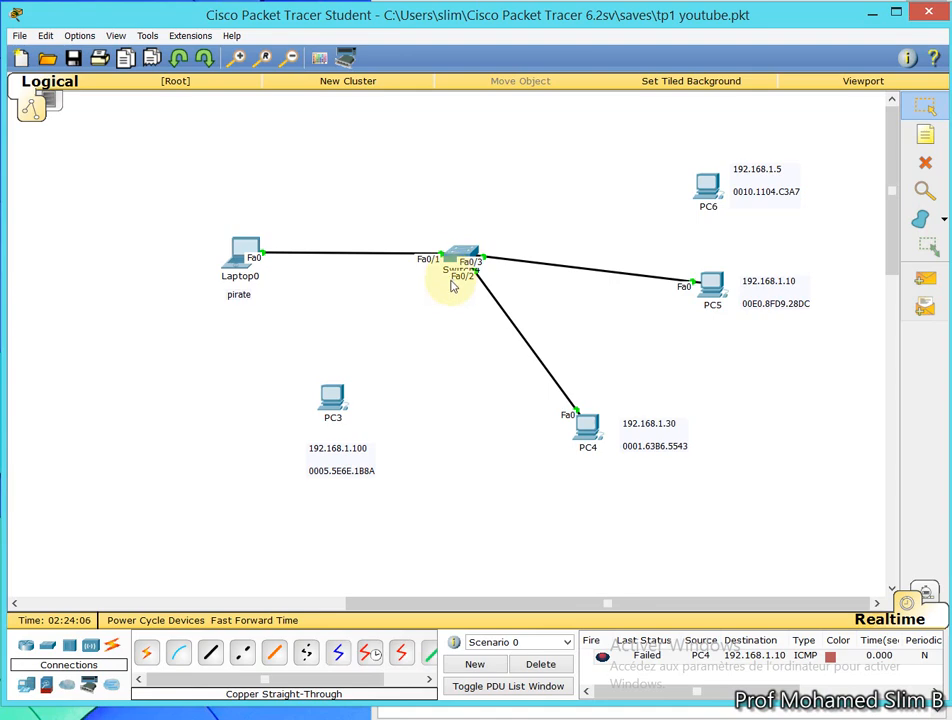
left_click(922, 133)
left_click(355, 168)
type("portsecurity")
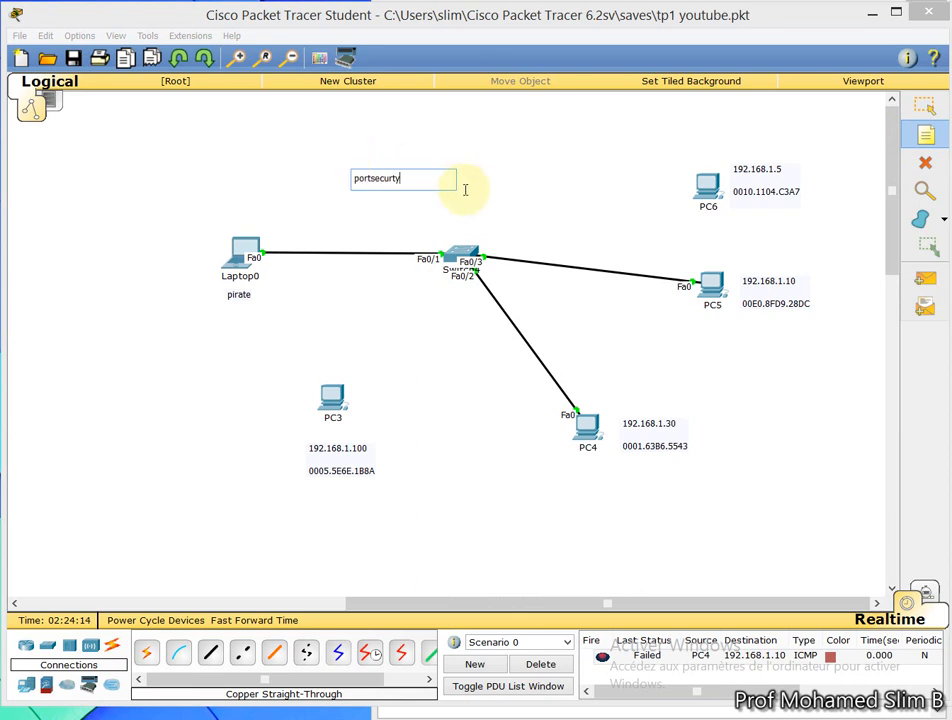
left_click(395, 180)
type("i")
left_click(461, 195)
left_click(925, 105)
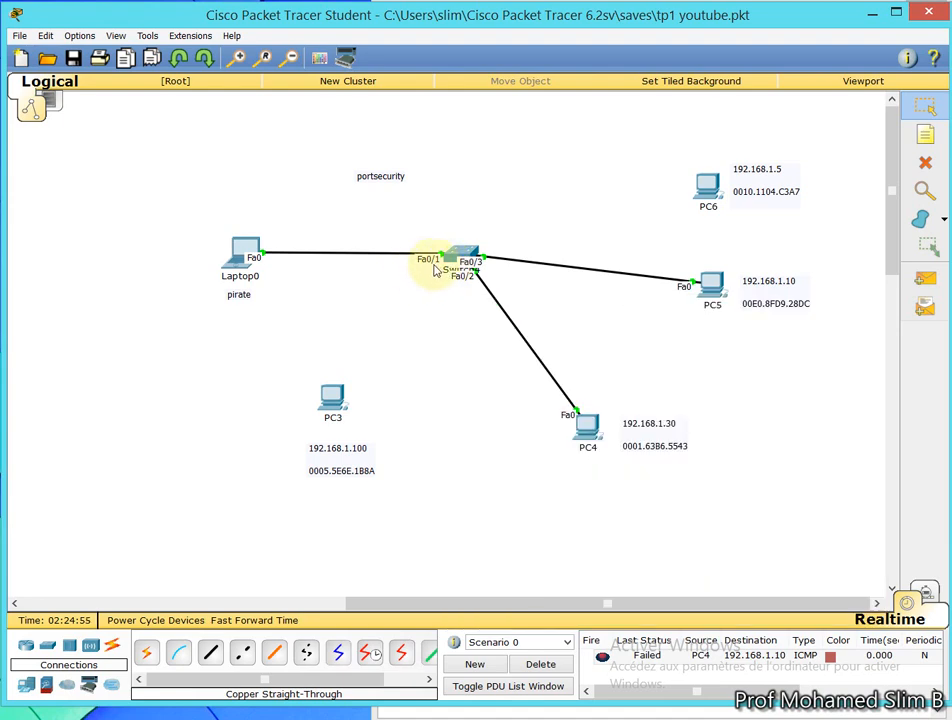
Step: Shift PC3's address note slightly and copy its MAC address onto a new line, changed to 0006.5E6E.1B8A
left_click_drag(330, 455, 356, 450)
double_click(363, 467)
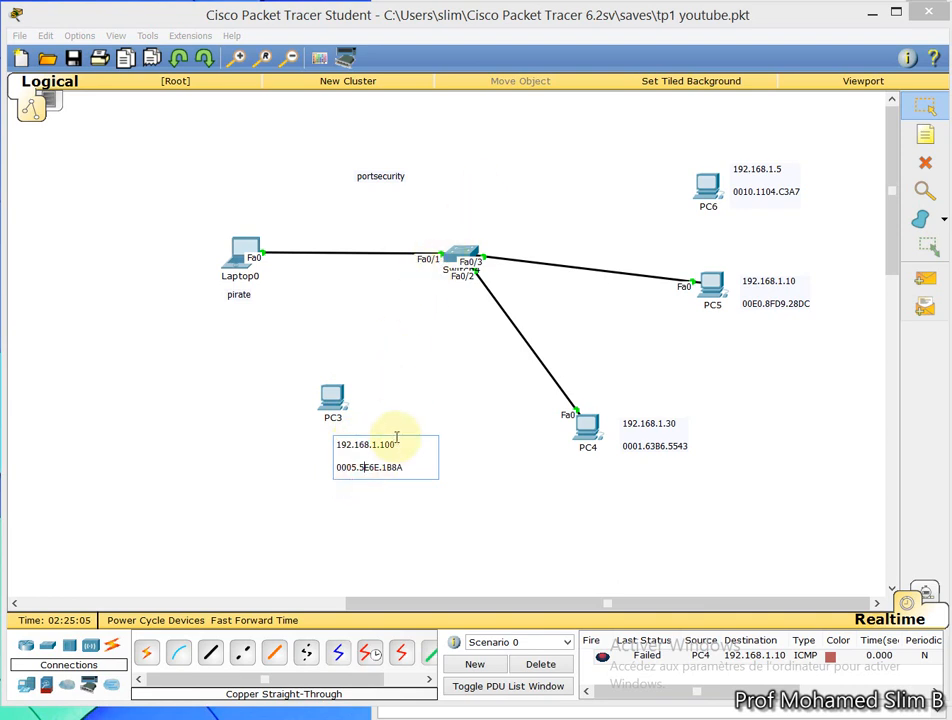
left_click_drag(413, 456, 330, 470)
key("ctrl+c")
left_click(407, 463)
key("Return")
key("ctrl+v")
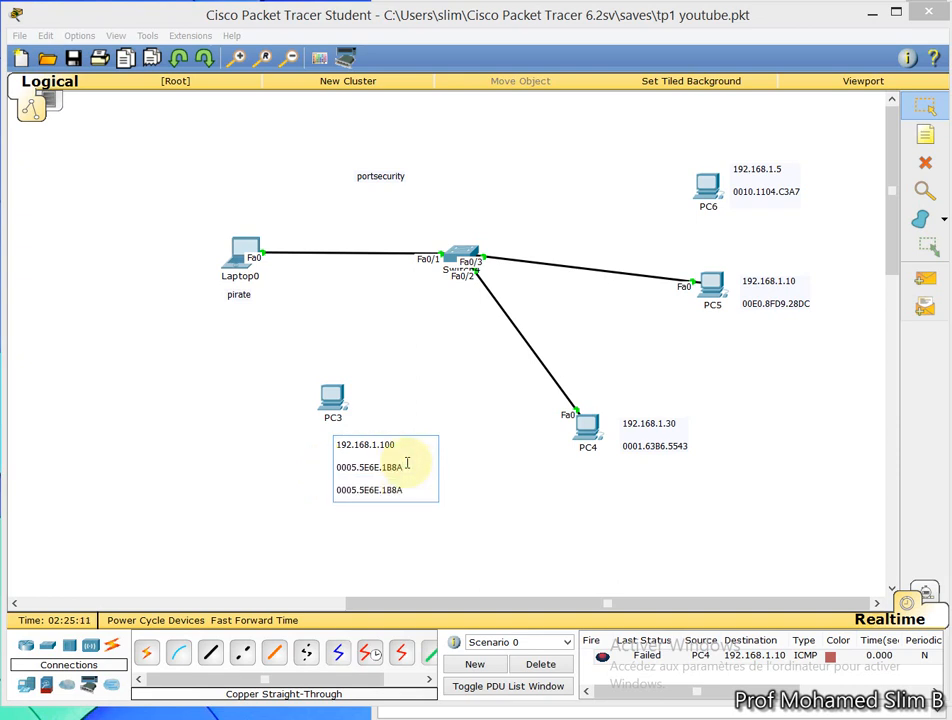
left_click(353, 490)
key("Delete")
type("6")
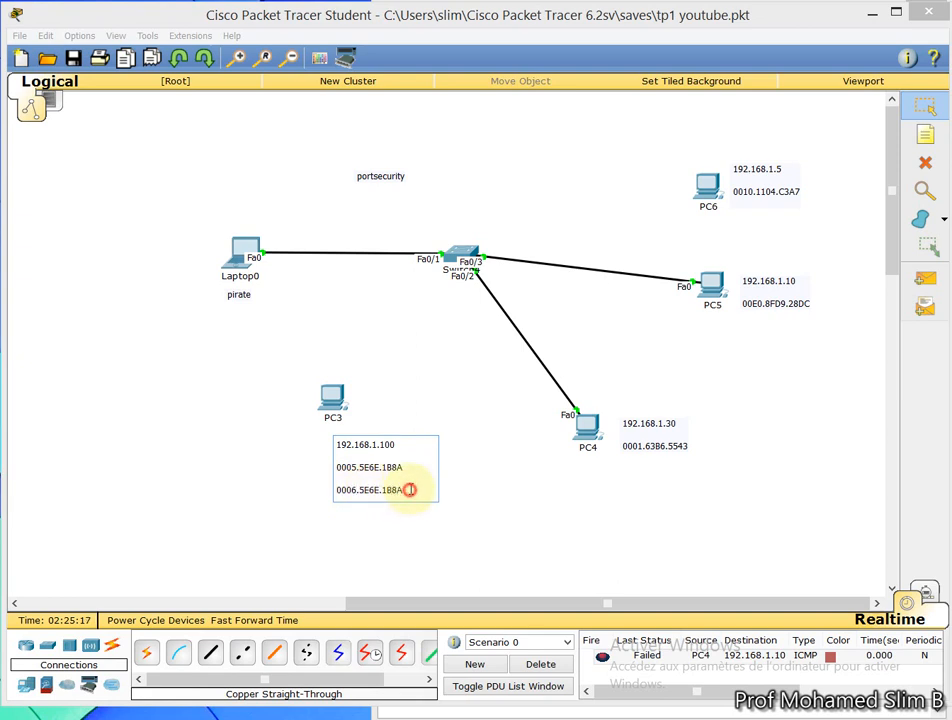
Step: Remove the added MAC address line from PC3's note and finish editing it
left_click_drag(404, 489, 410, 466)
key("BackSpace")
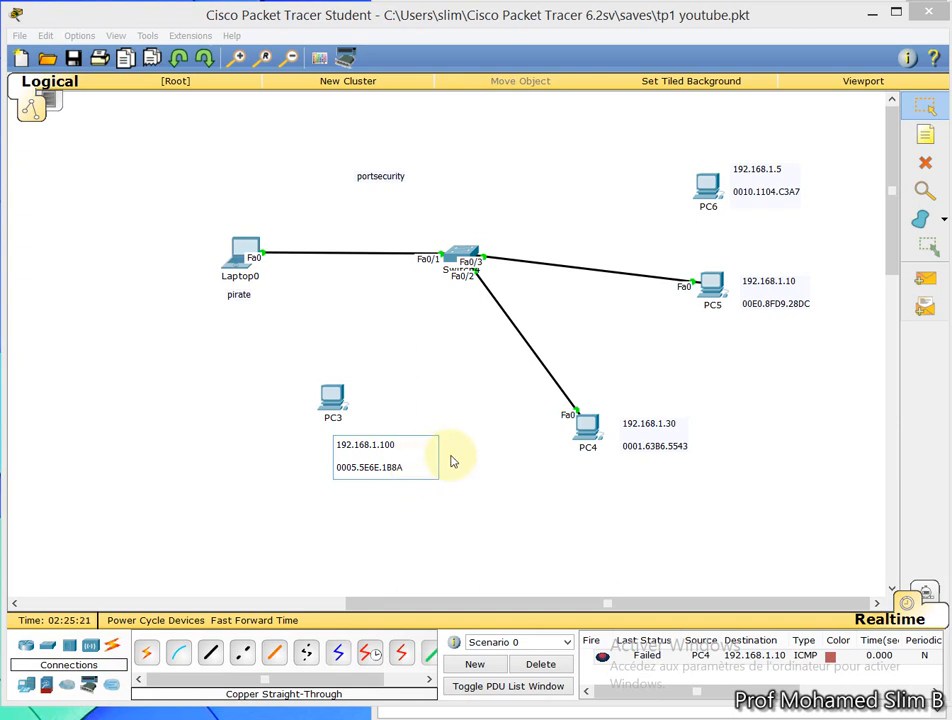
left_click(918, 115)
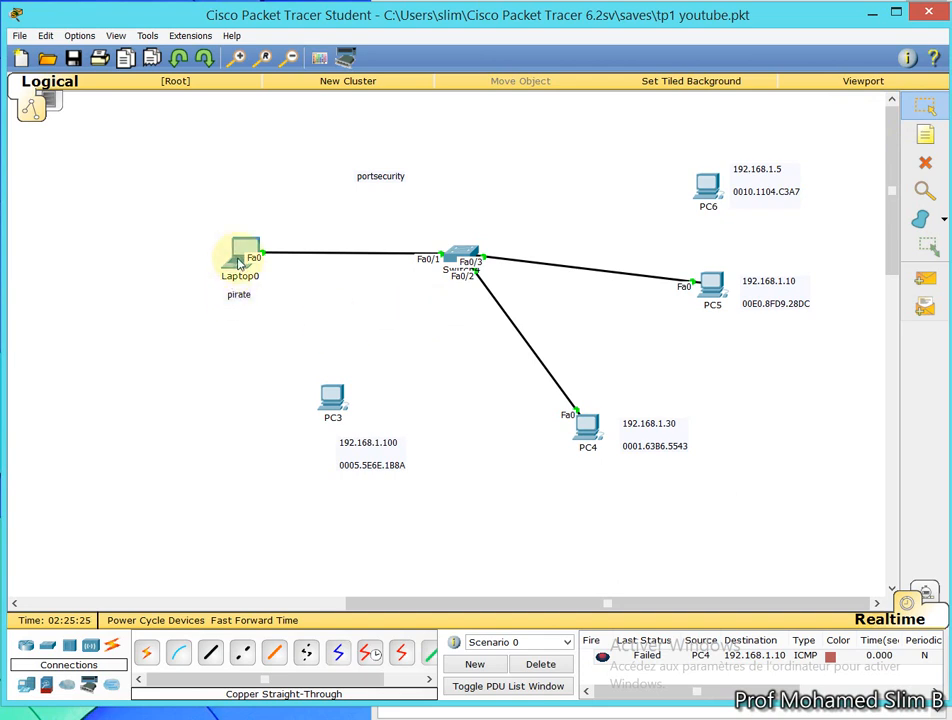
mouse_move(241, 267)
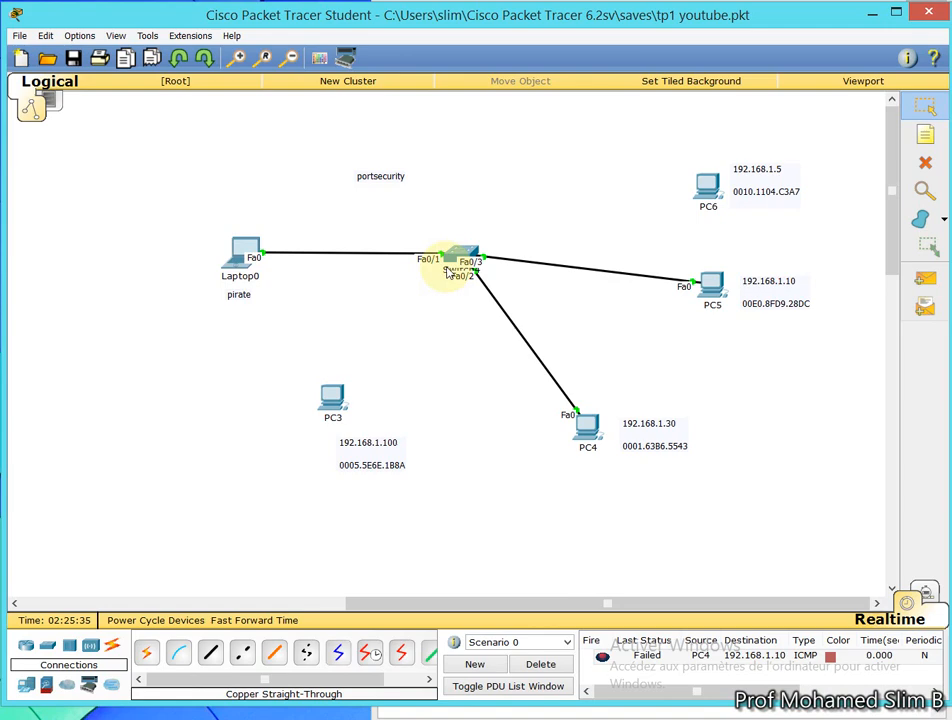
Step: Add a generic PC to the workspace above Laptop0
mouse_move(452, 270)
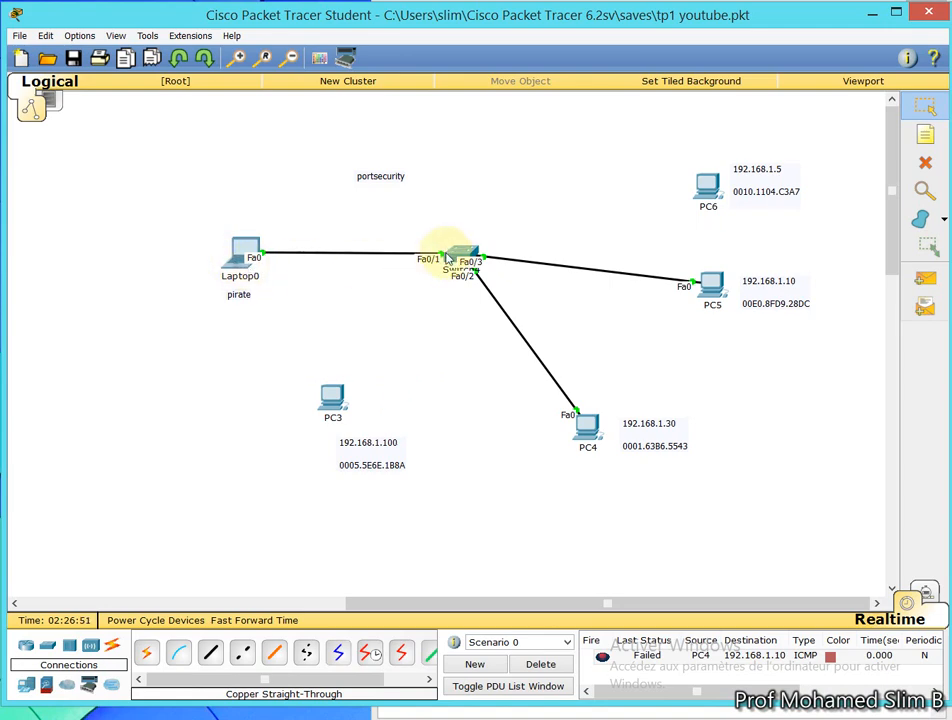
mouse_move(447, 260)
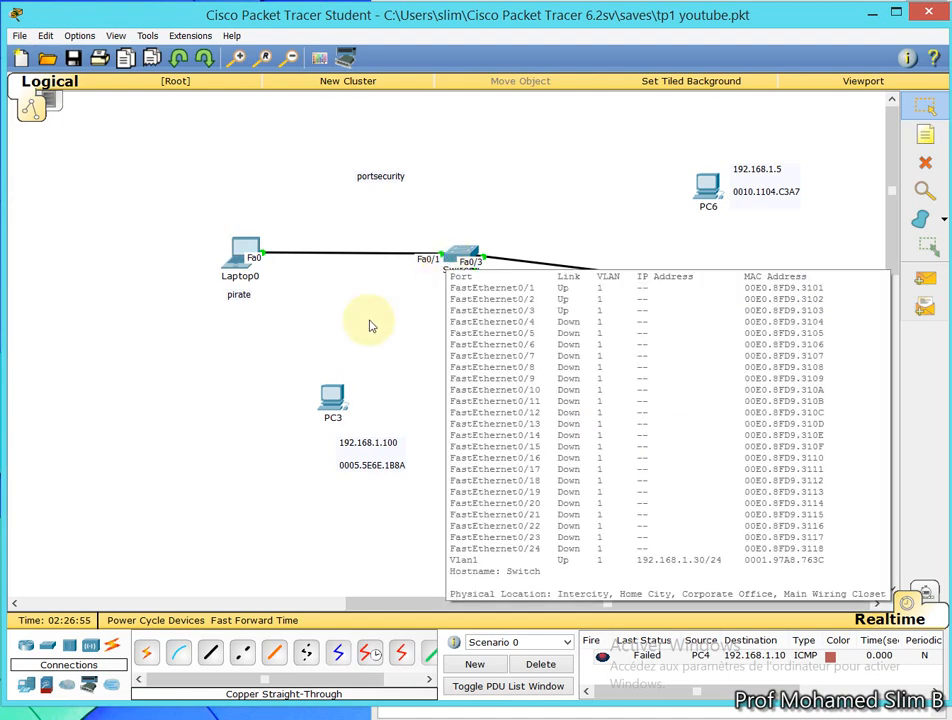
left_click(25, 684)
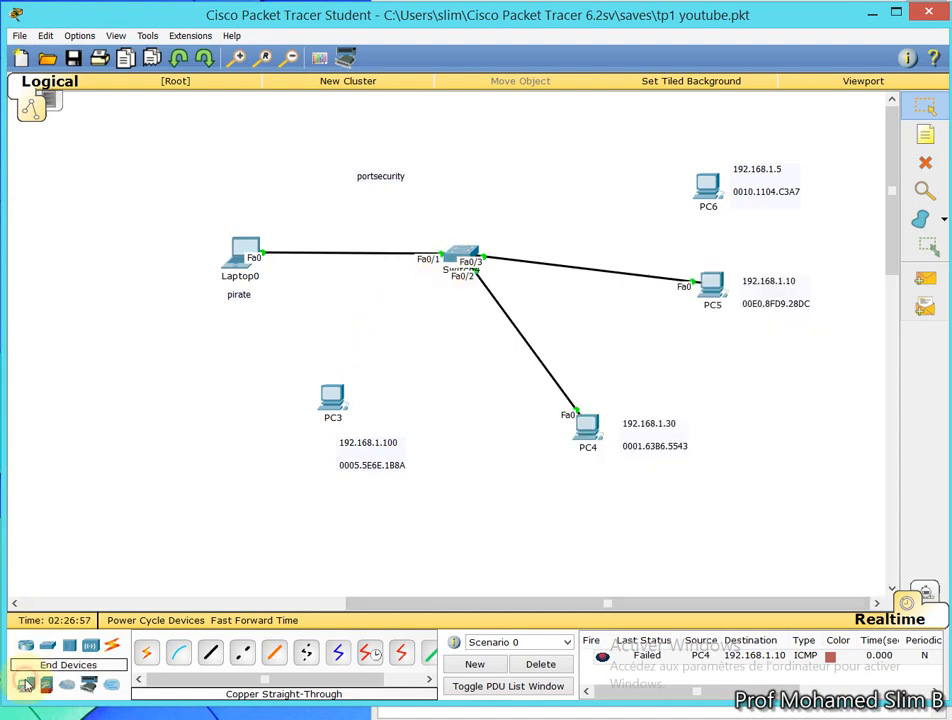
left_click(180, 648)
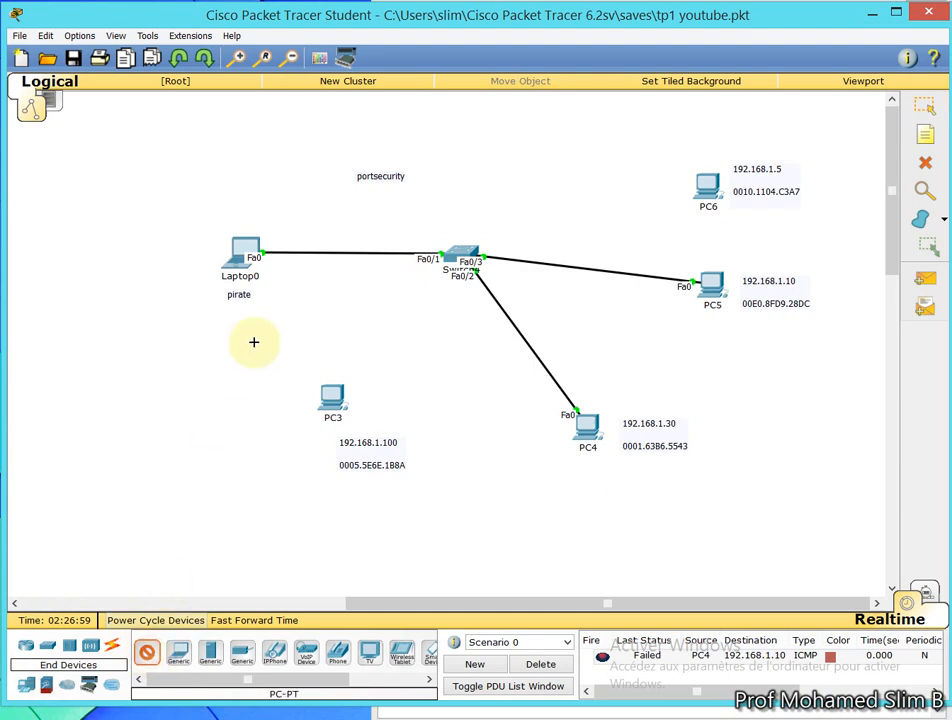
left_click(243, 141)
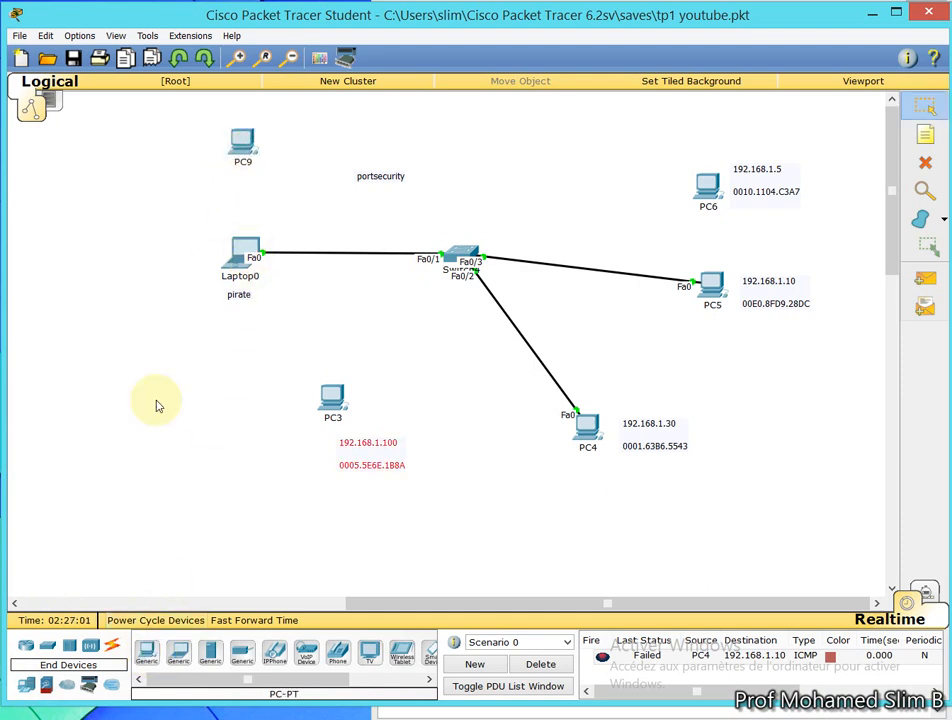
Step: Connect PC9's RS 232 port to Switch4's Console port with a console cable
left_click(114, 647)
left_click(180, 652)
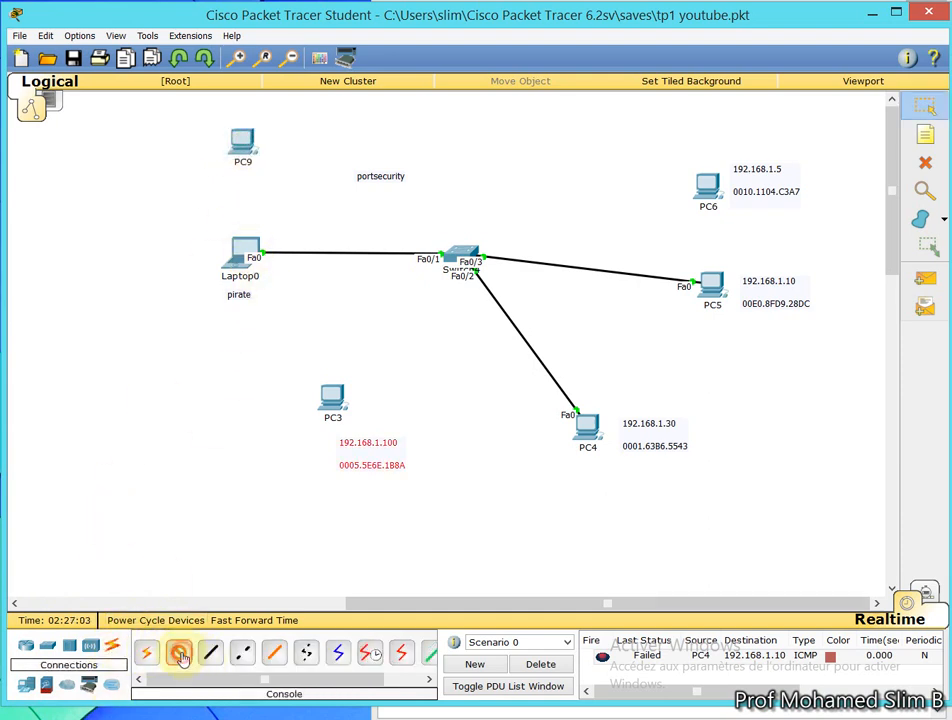
left_click(256, 139)
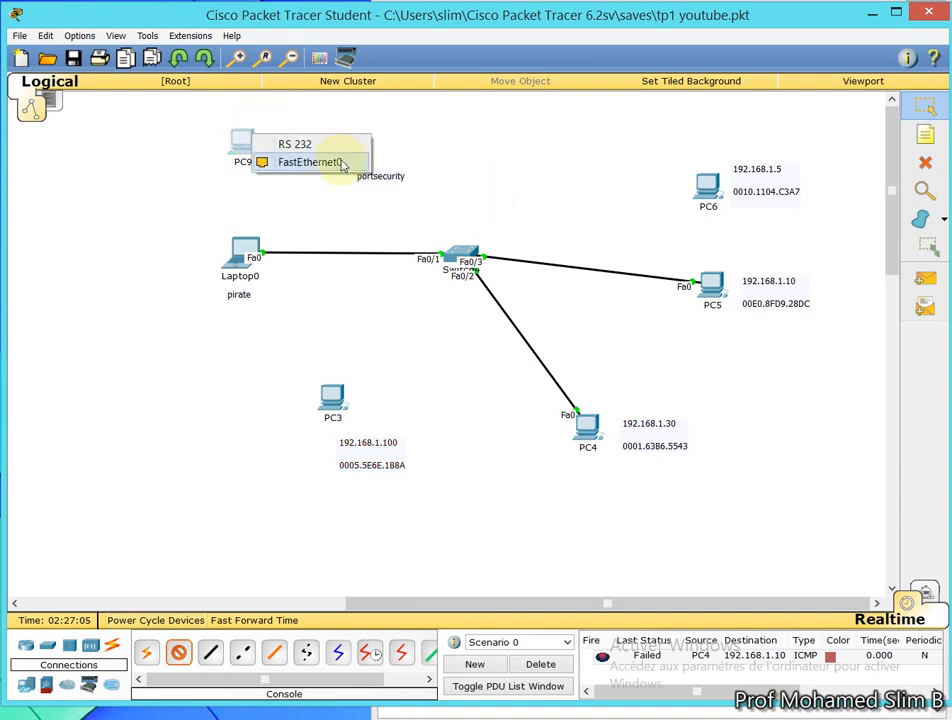
left_click(333, 147)
left_click(466, 252)
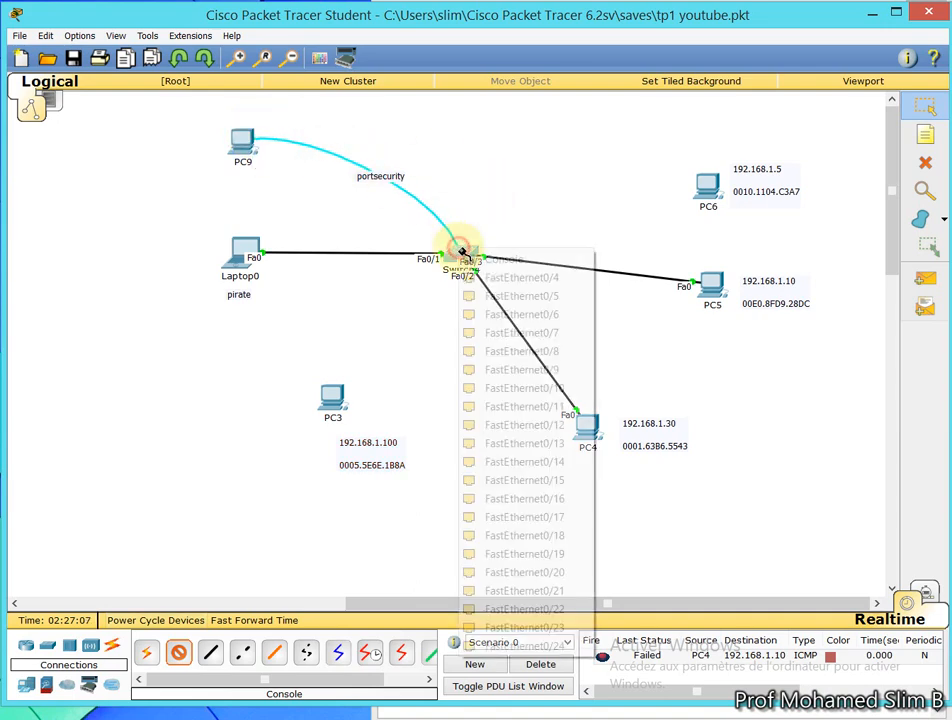
left_click(488, 262)
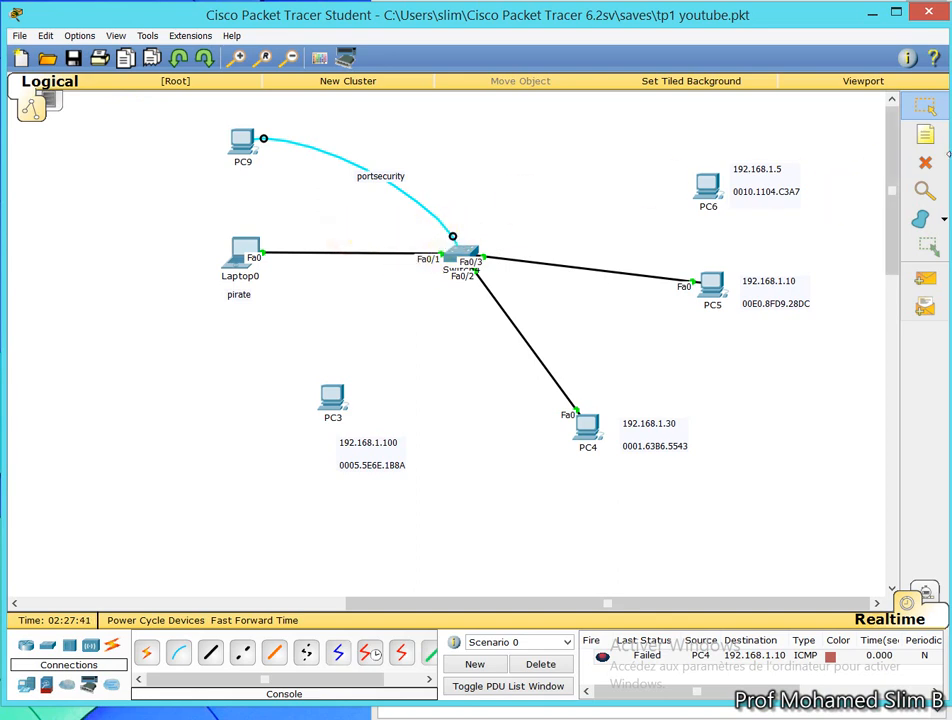
Step: Delete the console cable and PC9, and return to selection mode
left_click(925, 162)
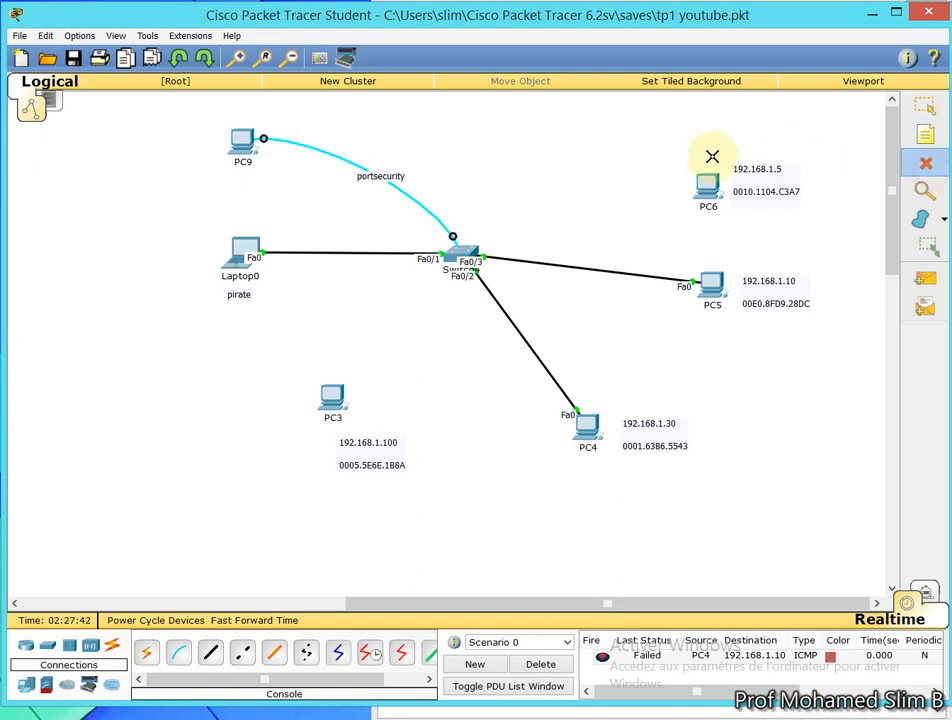
left_click(420, 202)
left_click(246, 146)
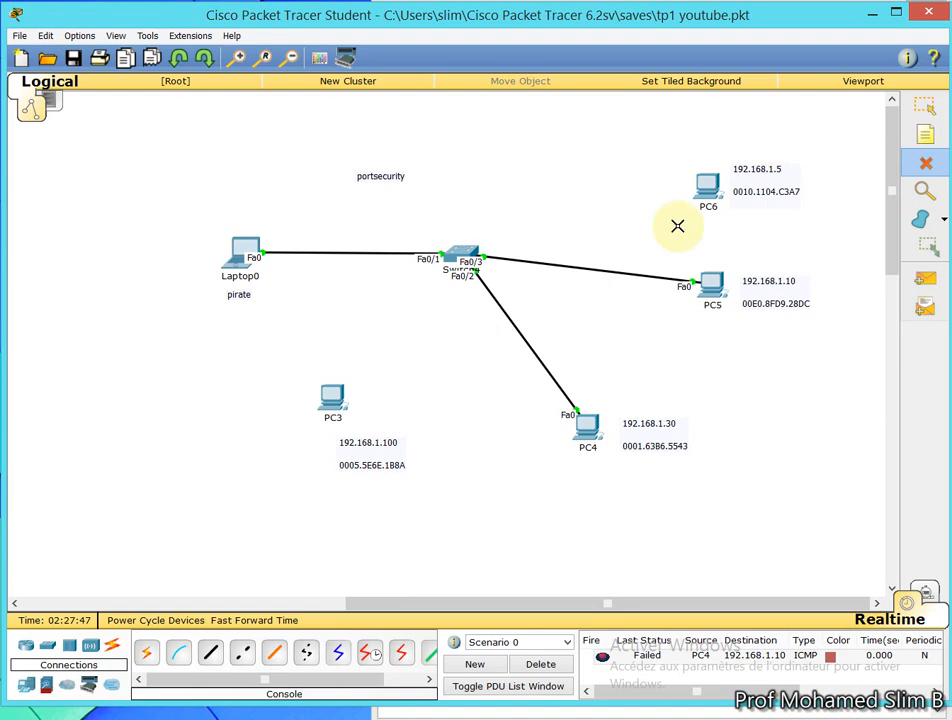
left_click(922, 106)
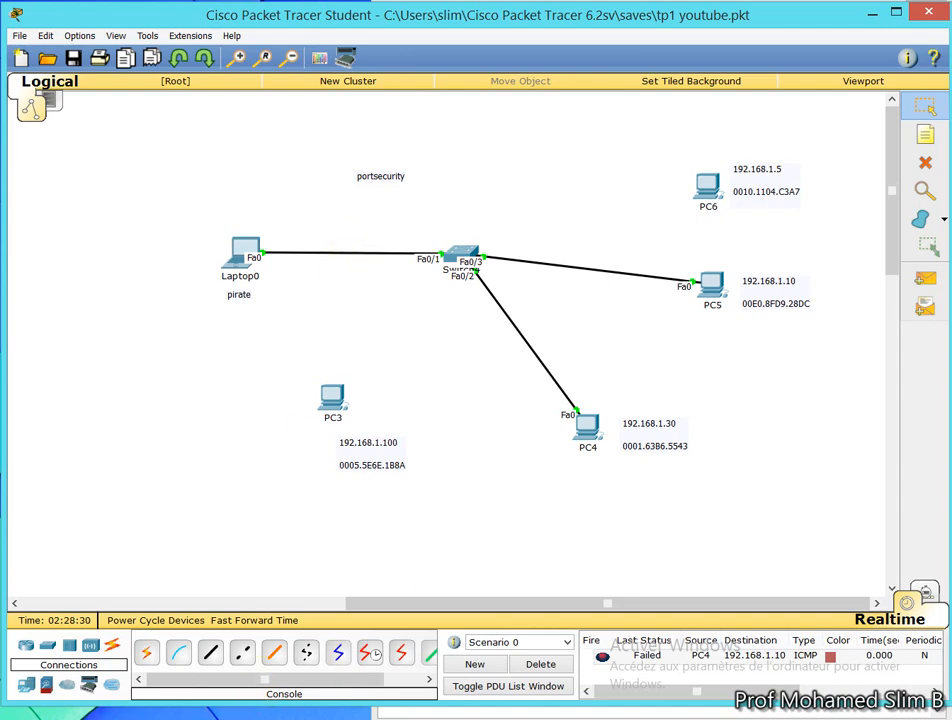
Step: Switch to Paint to review the protect, restrict and shutdown violation mode descriptions beside the topology, and minimize it
mouse_move(272, 708)
left_click(363, 650)
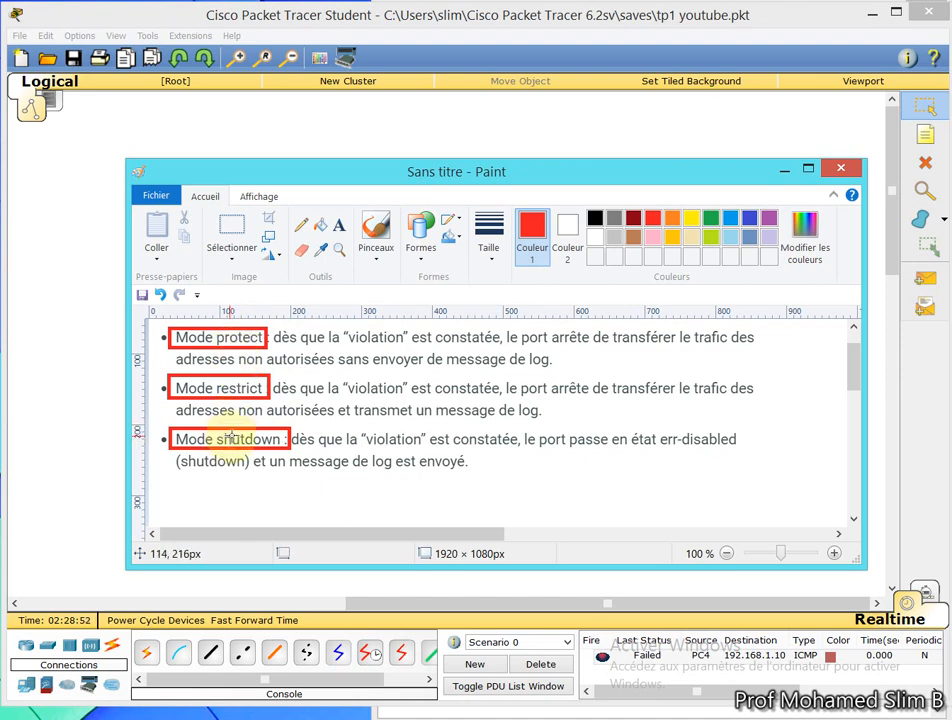
left_click_drag(387, 181, 593, 191)
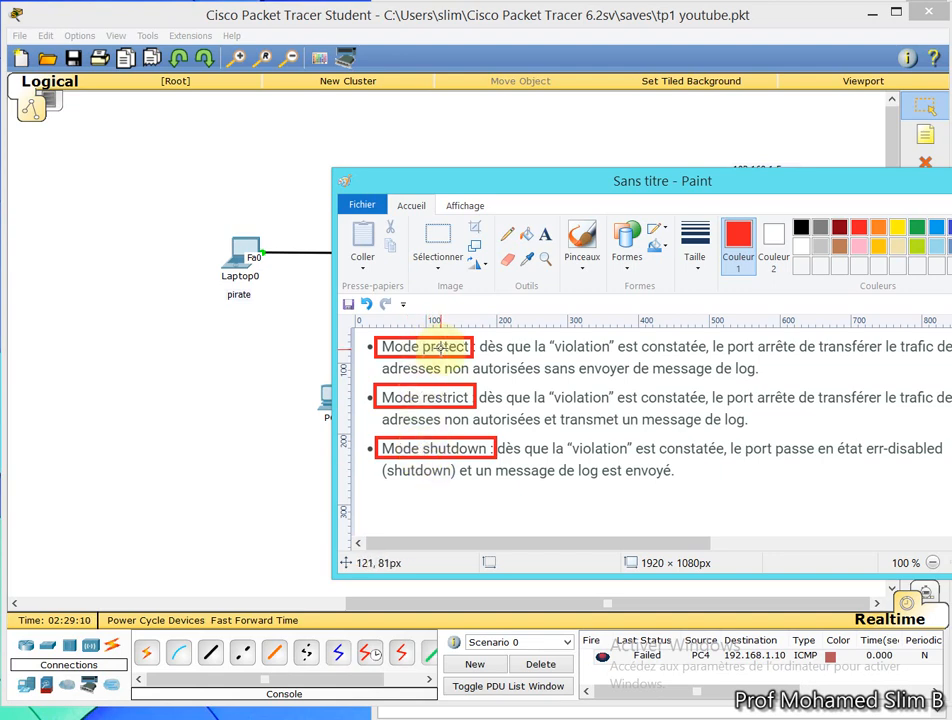
left_click_drag(650, 187, 576, 202)
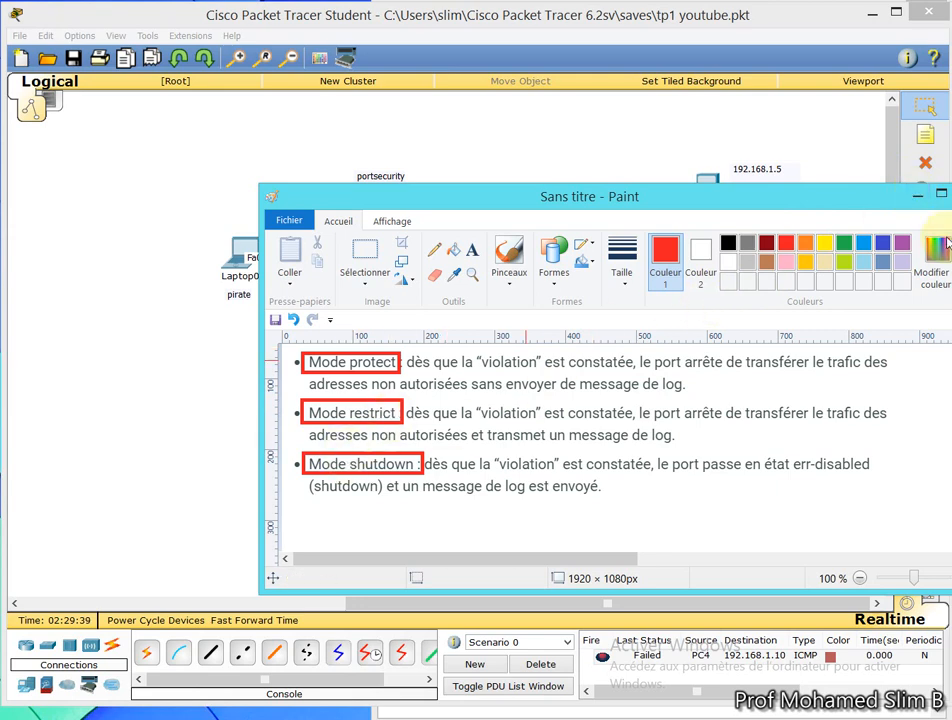
left_click(917, 196)
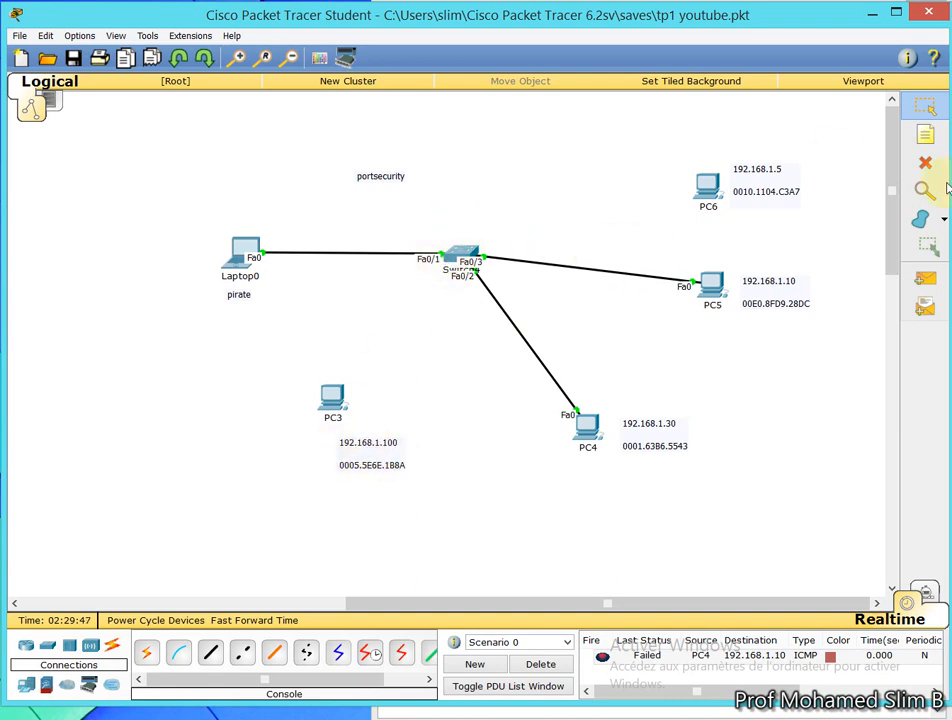
Step: Replace Laptop0's link to Switch4 with a copper straight-through cable from PC3's FastEthernet0 to Switch4's FastEthernet0/1
left_click(925, 162)
left_click(314, 257)
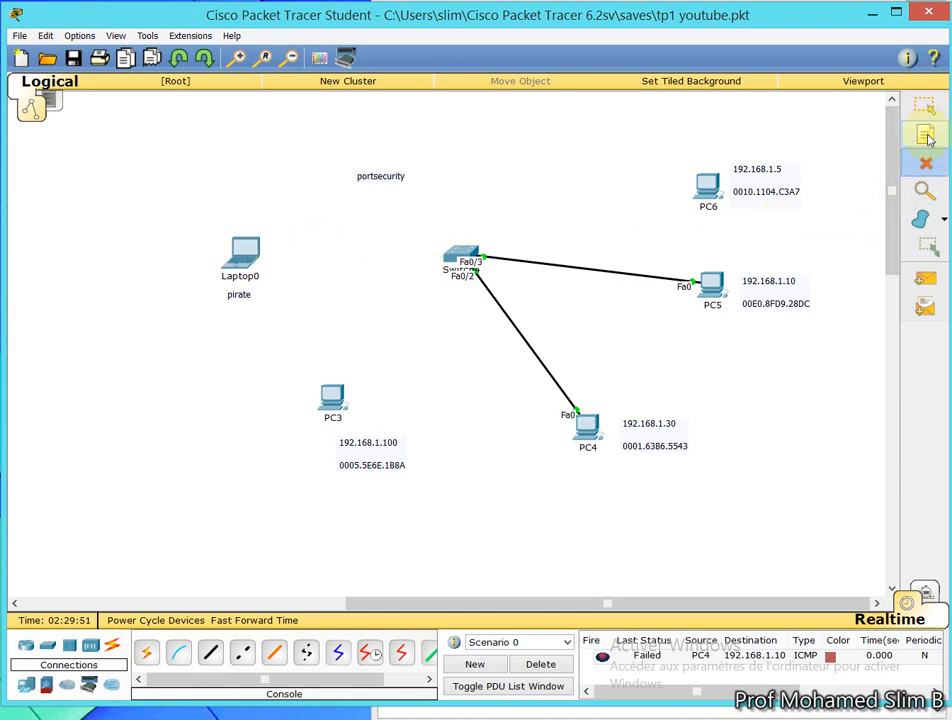
left_click(210, 653)
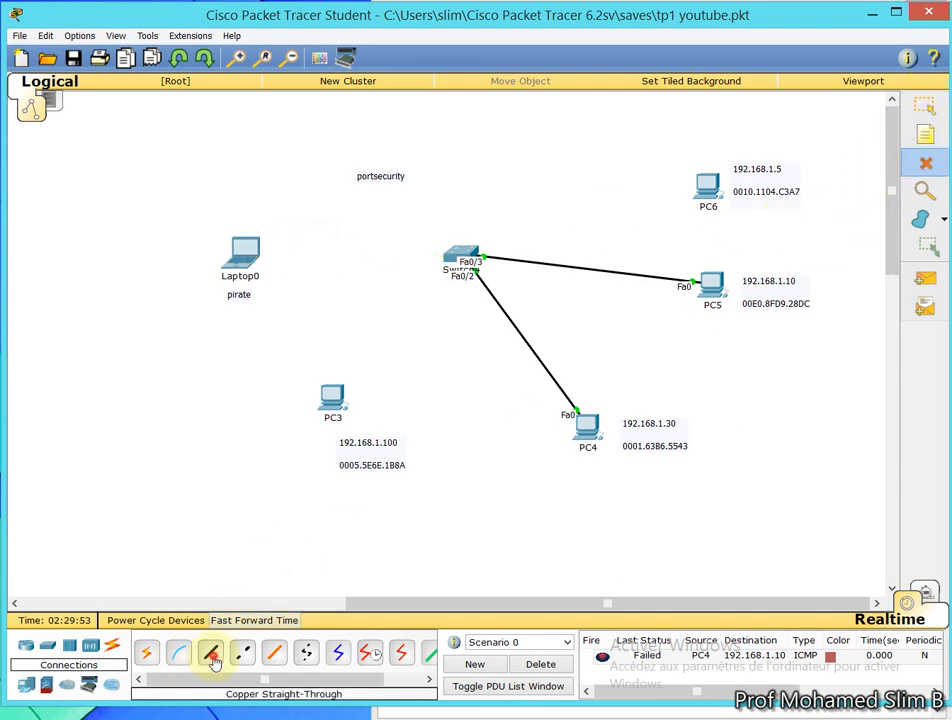
left_click(332, 398)
left_click(368, 431)
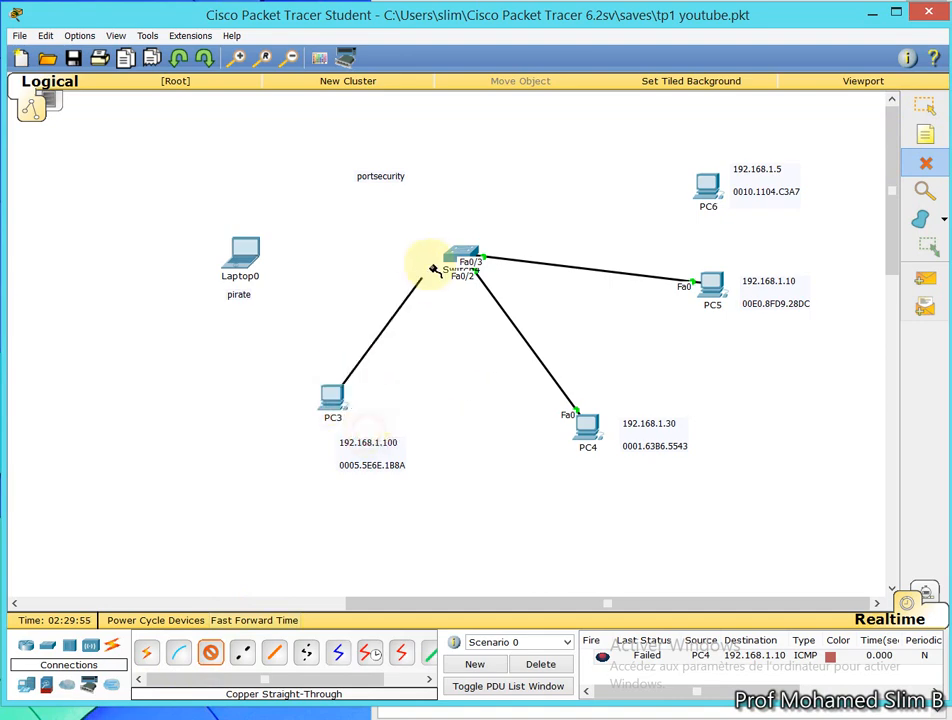
left_click(453, 259)
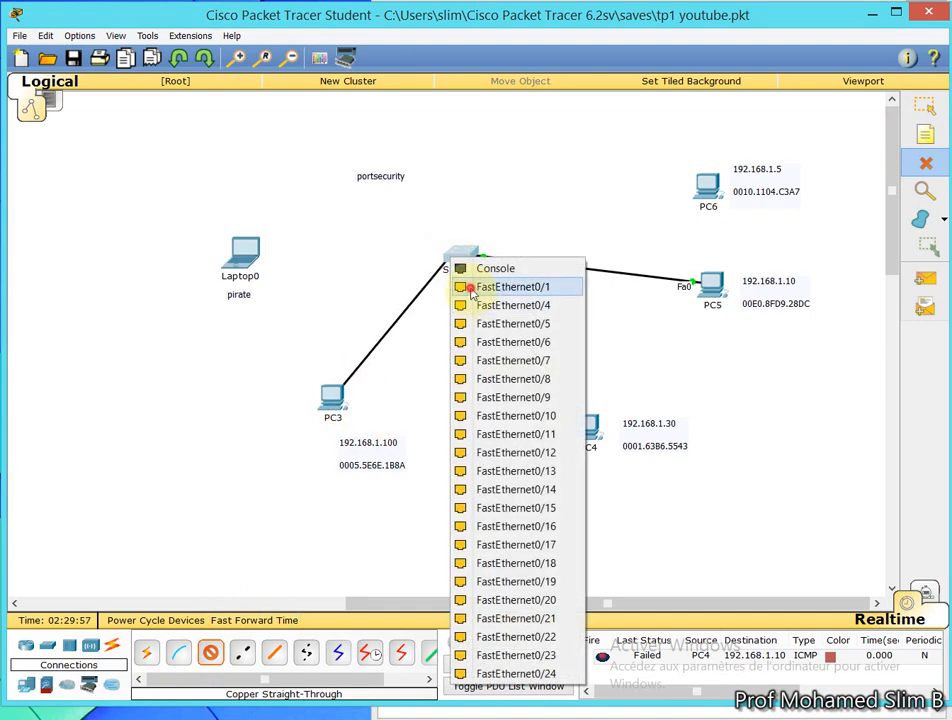
left_click(473, 286)
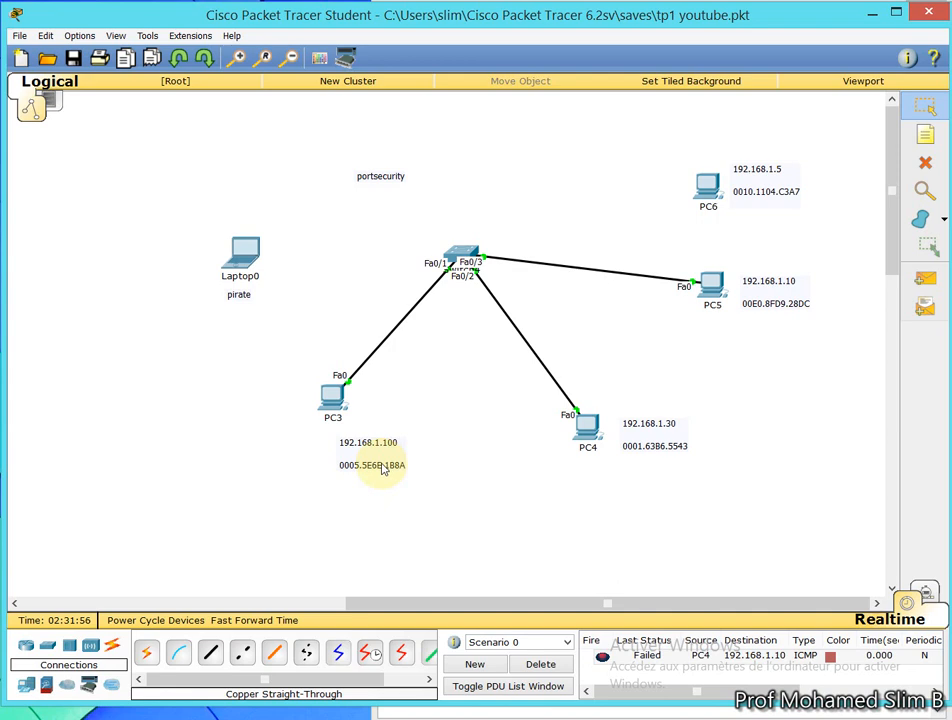
Step: Delete PC3's link to Switch4 and connect Laptop0's FastEthernet0 to Switch4's FastEthernet0/1 with a copper straight-through cable
left_click(925, 163)
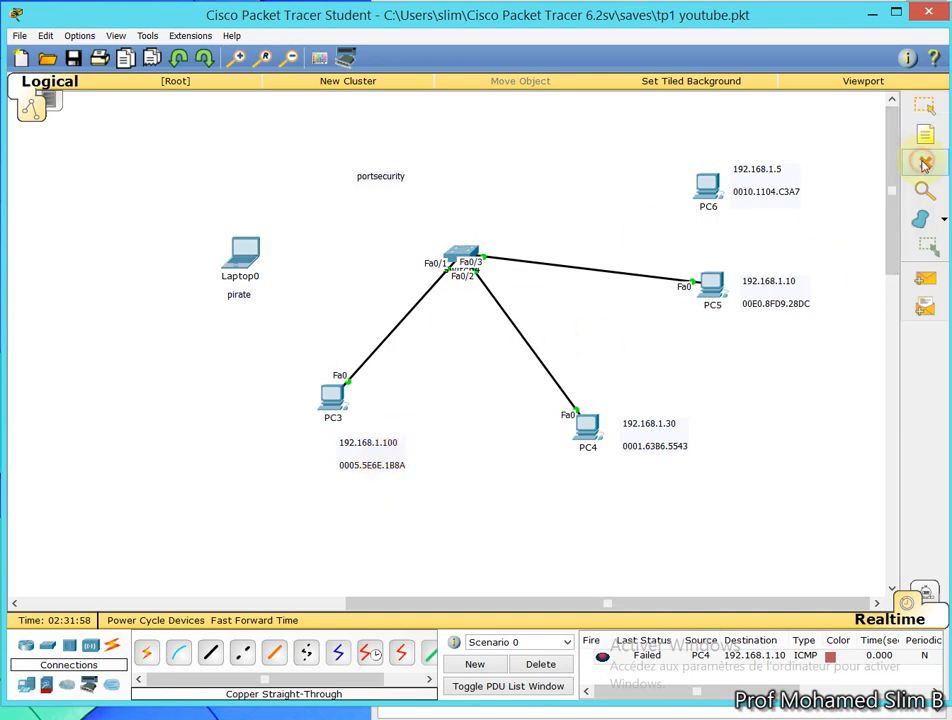
left_click(400, 319)
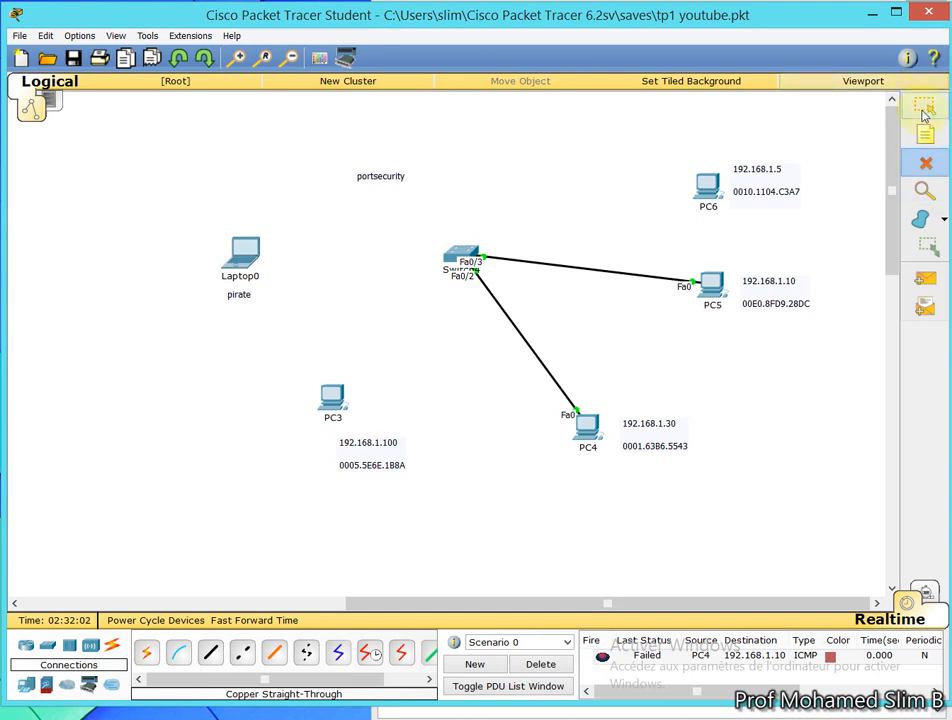
left_click(210, 652)
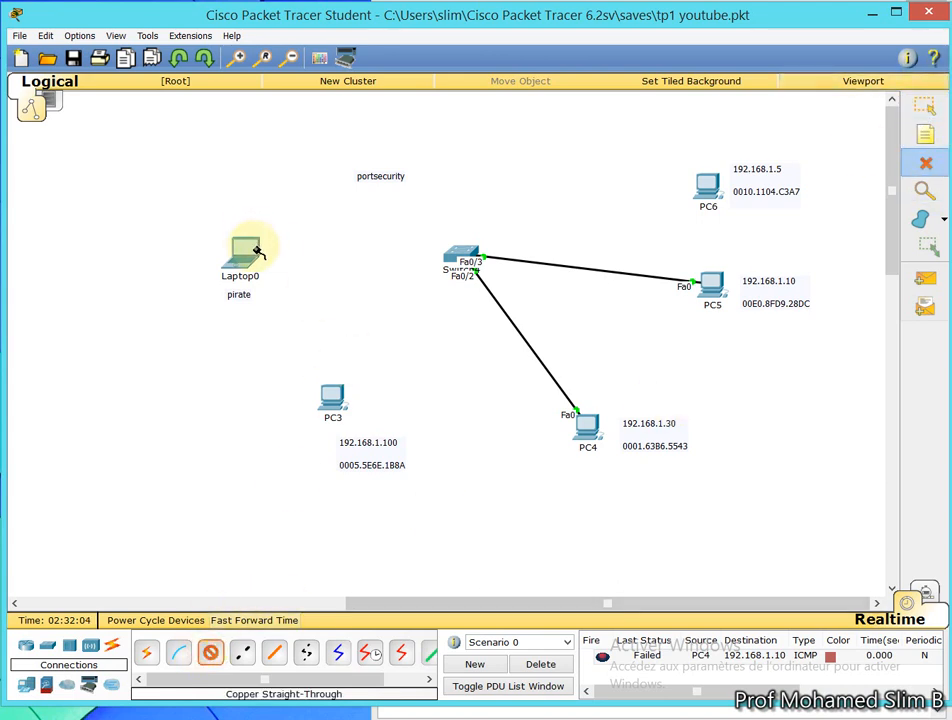
left_click(259, 248)
left_click(302, 283)
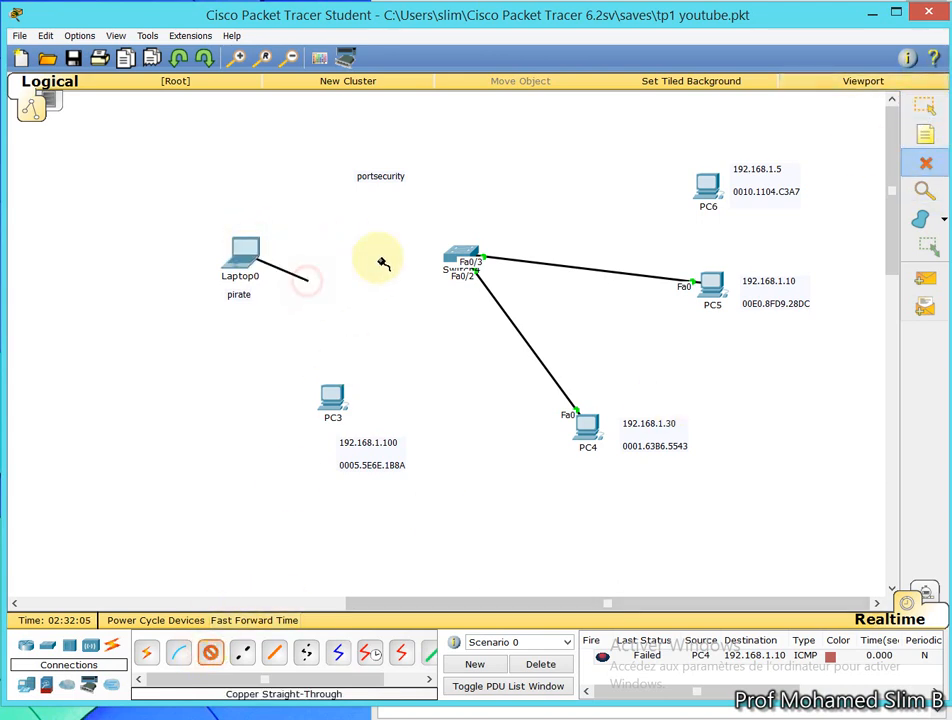
left_click(455, 256)
left_click(481, 290)
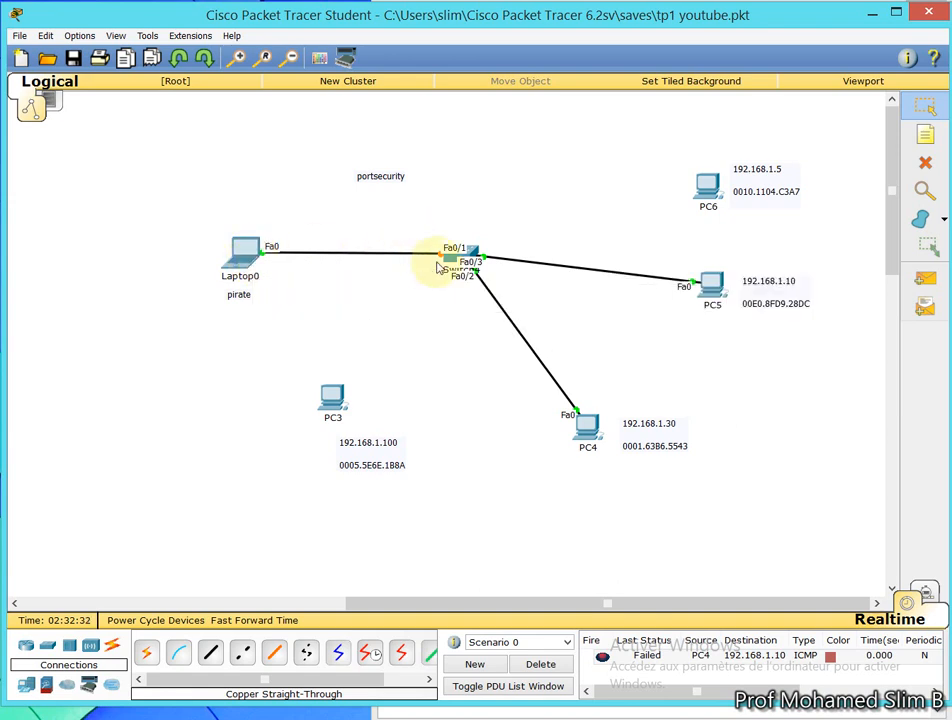
Step: Remove Laptop0's cable from Switch4 and connect PC3's FastEthernet0 to FastEthernet0/1 with a copper straight-through cable
left_click(925, 162)
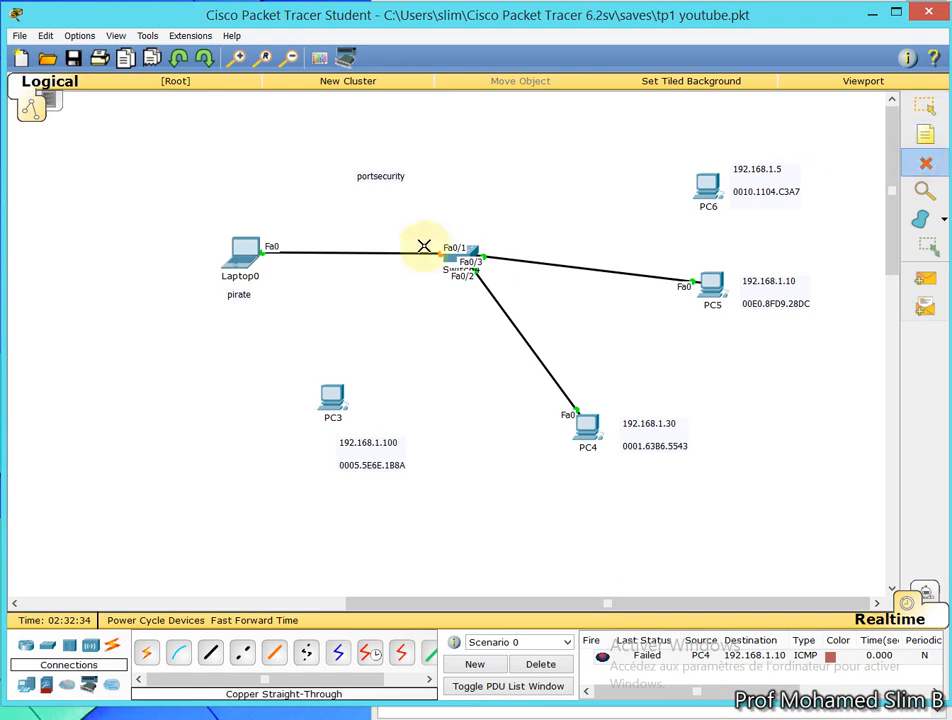
left_click(380, 253)
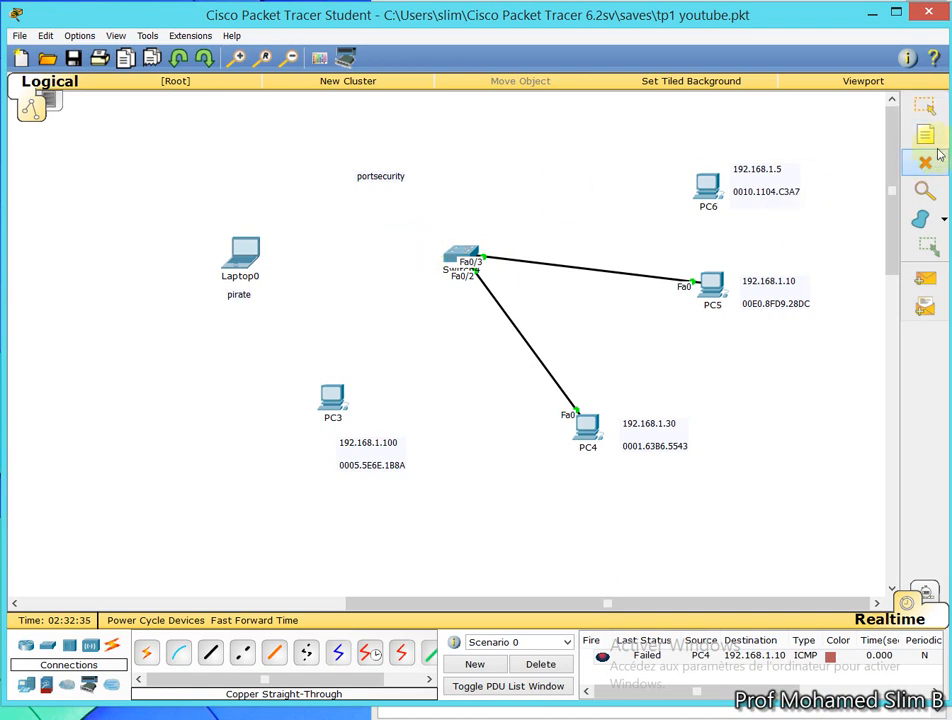
left_click(209, 653)
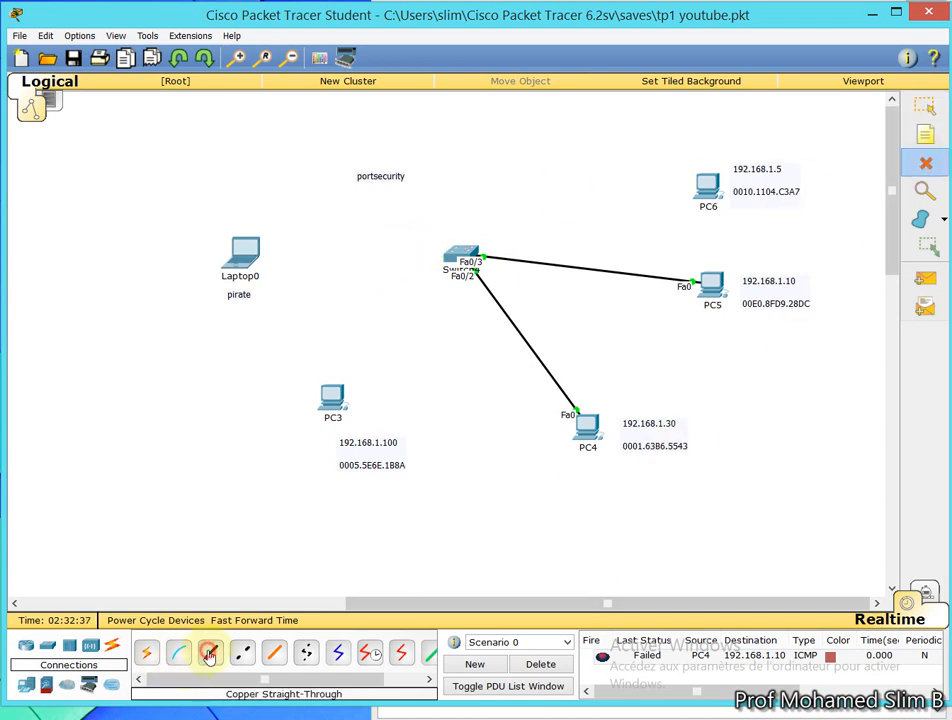
left_click(330, 398)
left_click(366, 424)
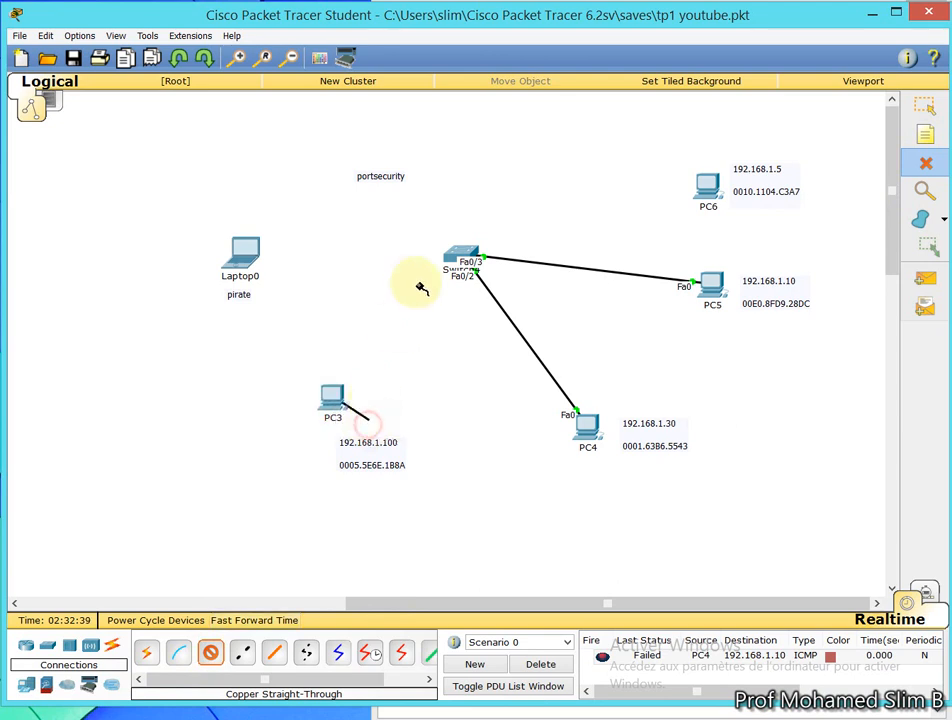
left_click(455, 261)
left_click(472, 288)
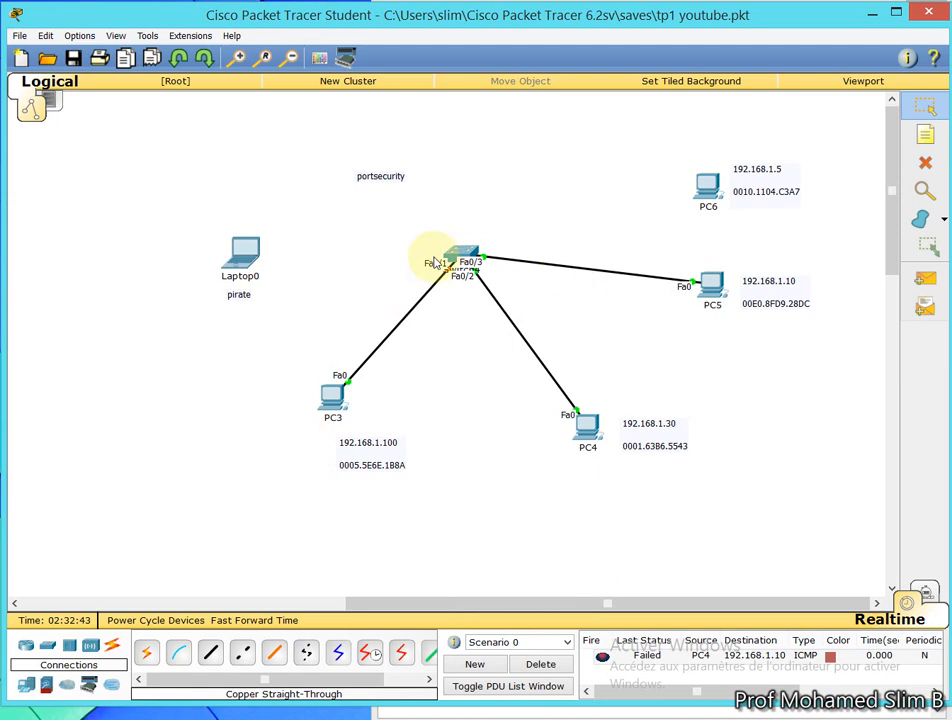
Step: Remove PC3's cable and run a copper straight-through cable from Switch4's FastEthernet0/1 to Laptop0's FastEthernet0
left_click(924, 164)
left_click(380, 347)
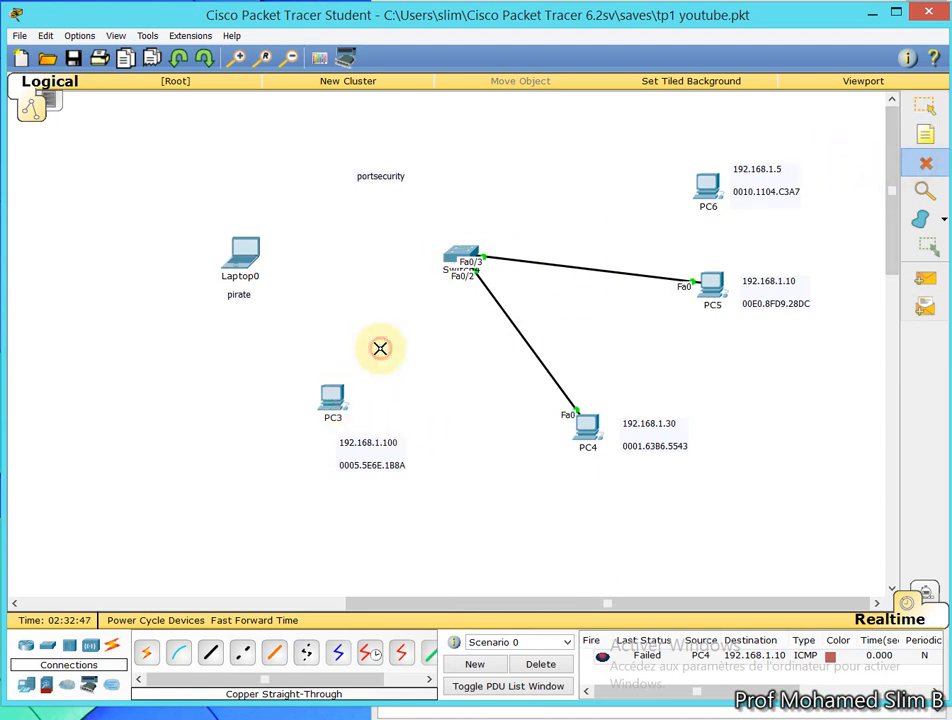
left_click(208, 652)
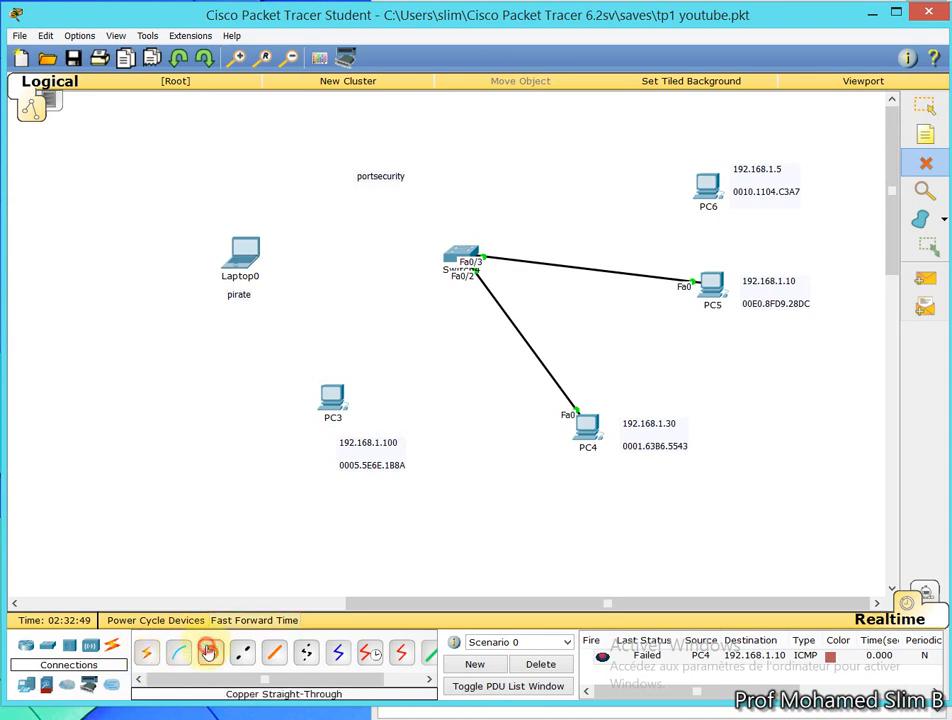
left_click(449, 257)
left_click(437, 282)
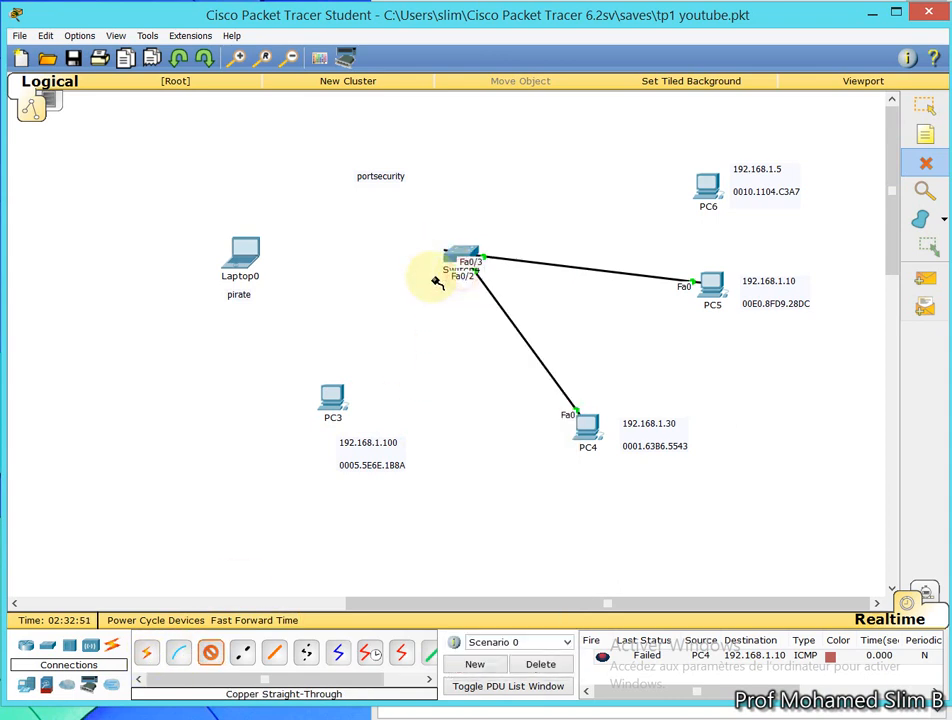
left_click(245, 252)
left_click(283, 279)
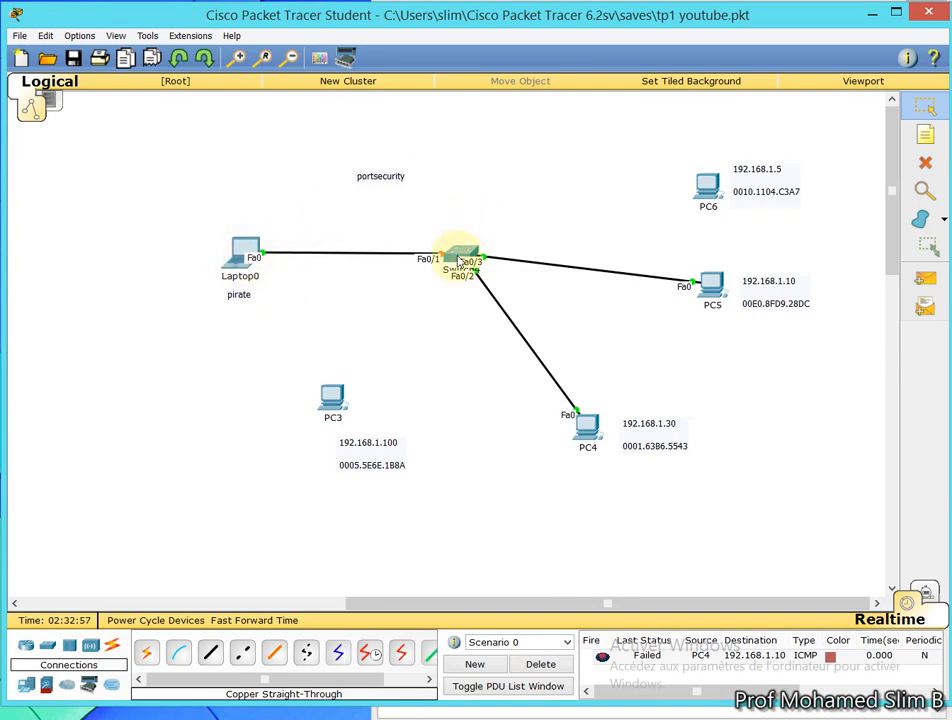
Step: Delete Laptop0's link to Switch4 and reconnect PC3's FastEthernet0 to FastEthernet0/1 with a copper straight-through cable
mouse_move(459, 261)
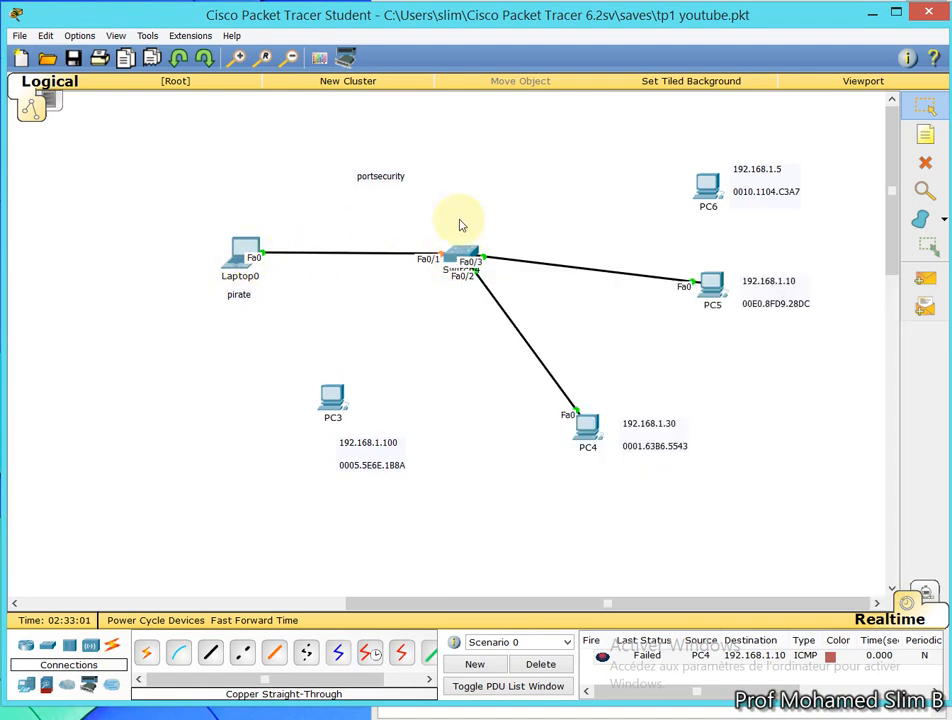
left_click(925, 163)
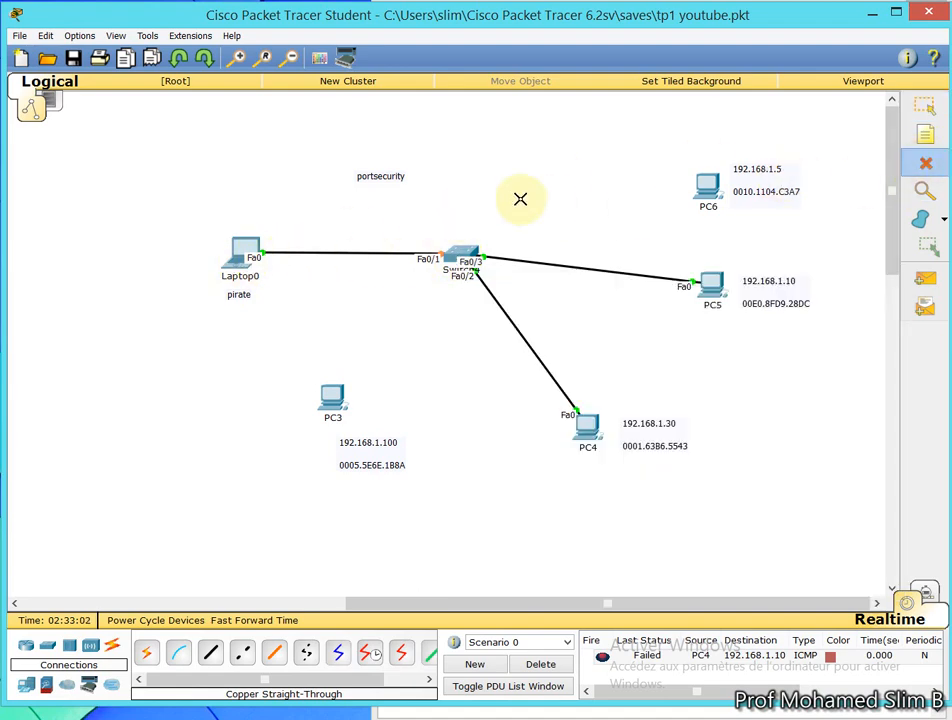
left_click(328, 253)
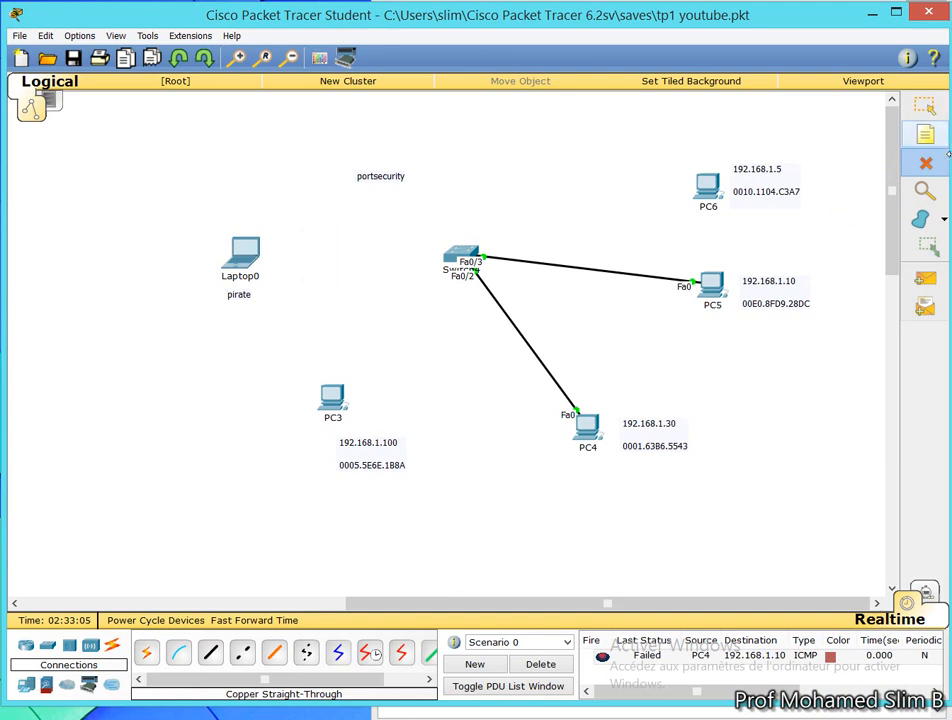
left_click(210, 652)
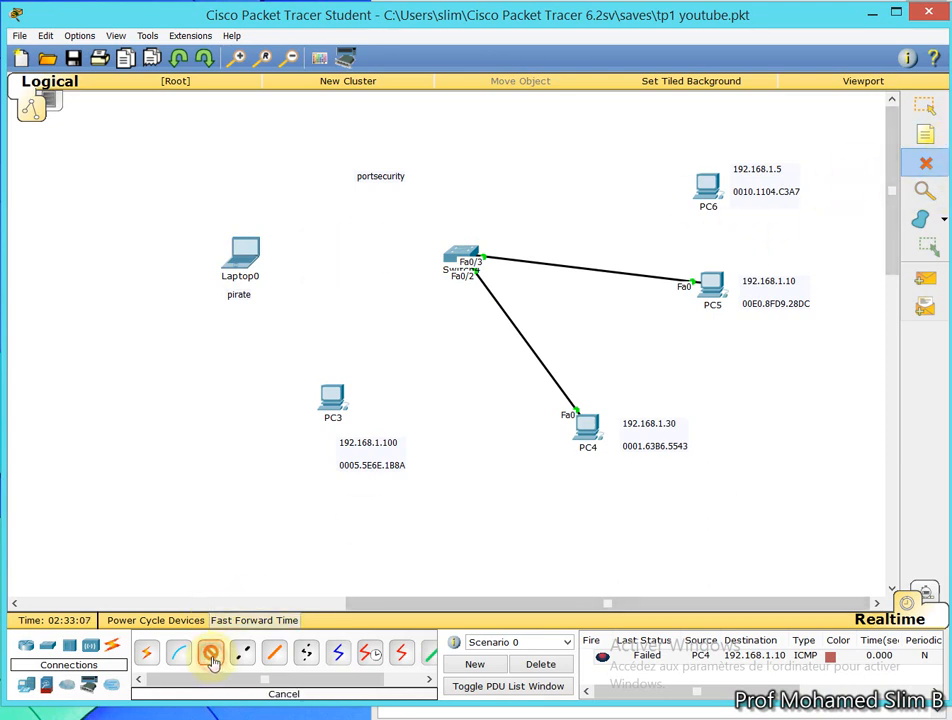
left_click(340, 395)
left_click(350, 419)
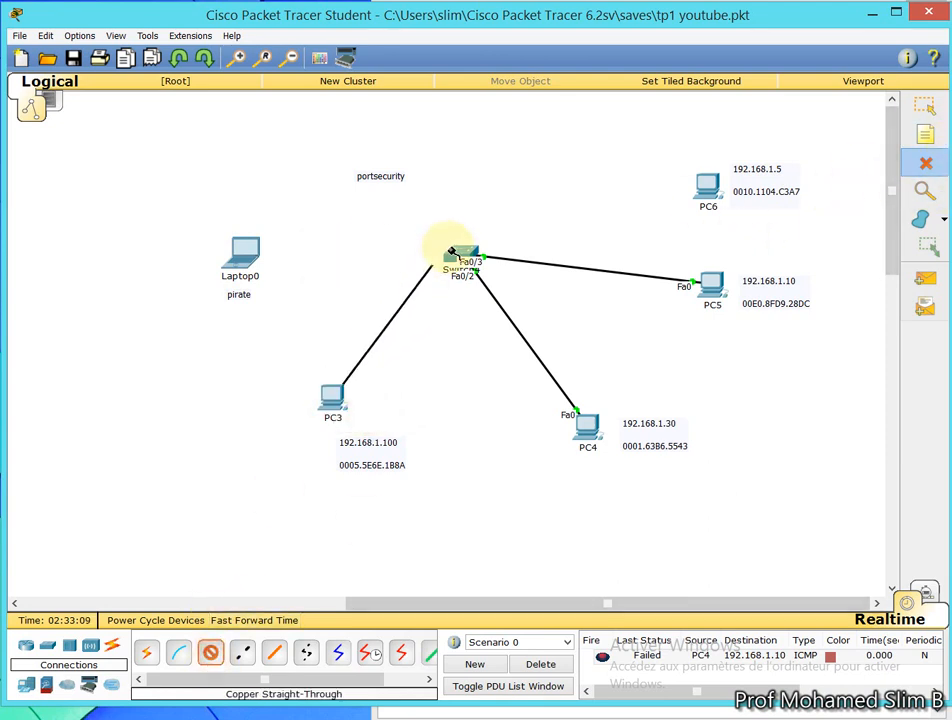
left_click(453, 260)
left_click(477, 283)
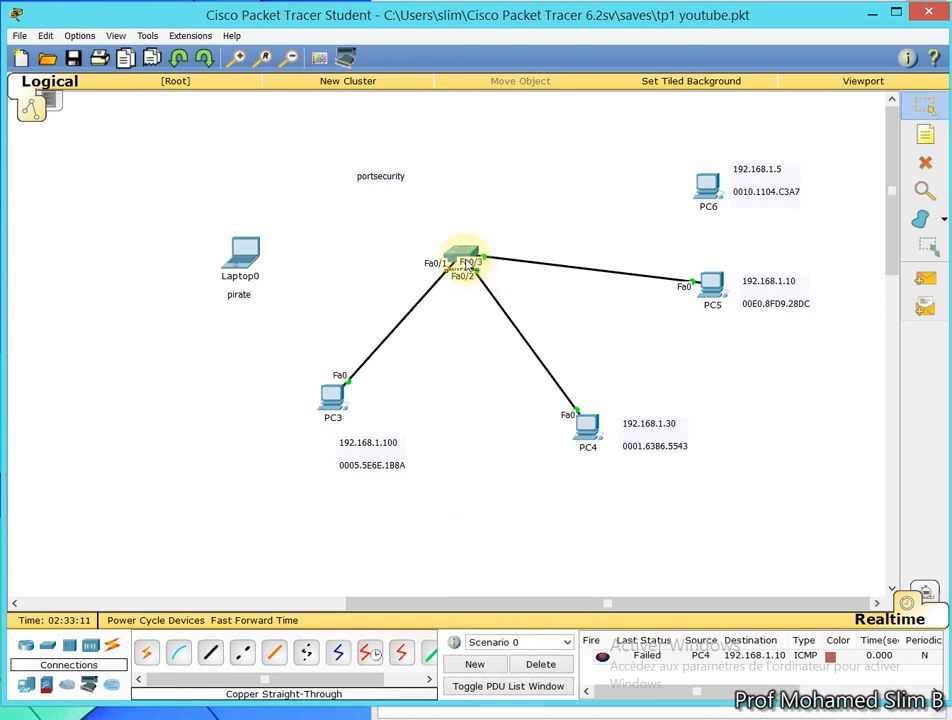
Step: Move the portsecurity label above Switch4 and add a generic PC above Laptop0
left_click_drag(398, 178, 450, 170)
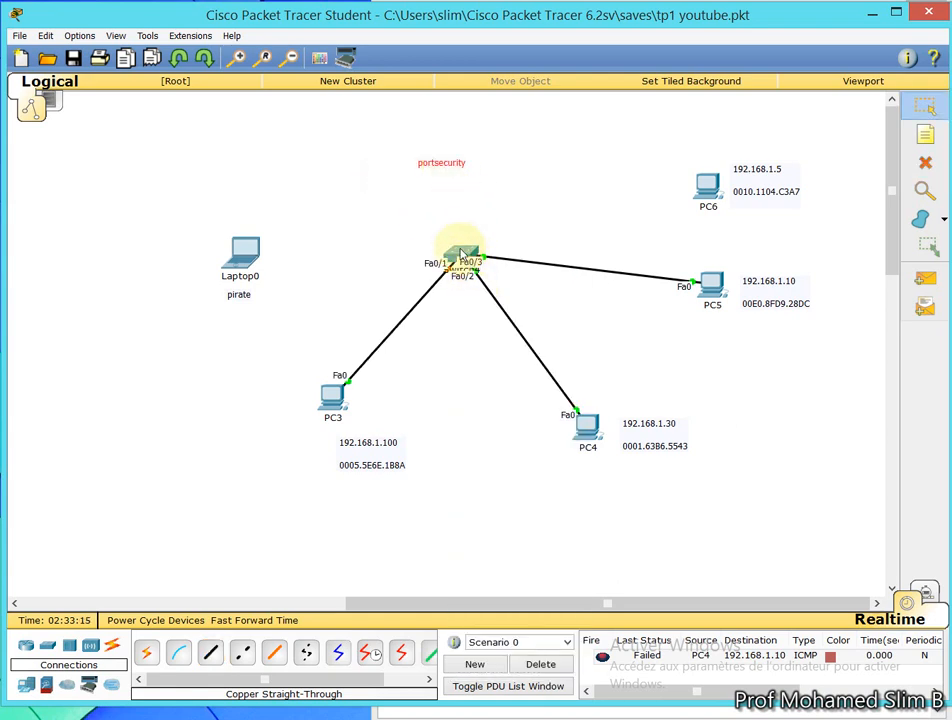
left_click(28, 686)
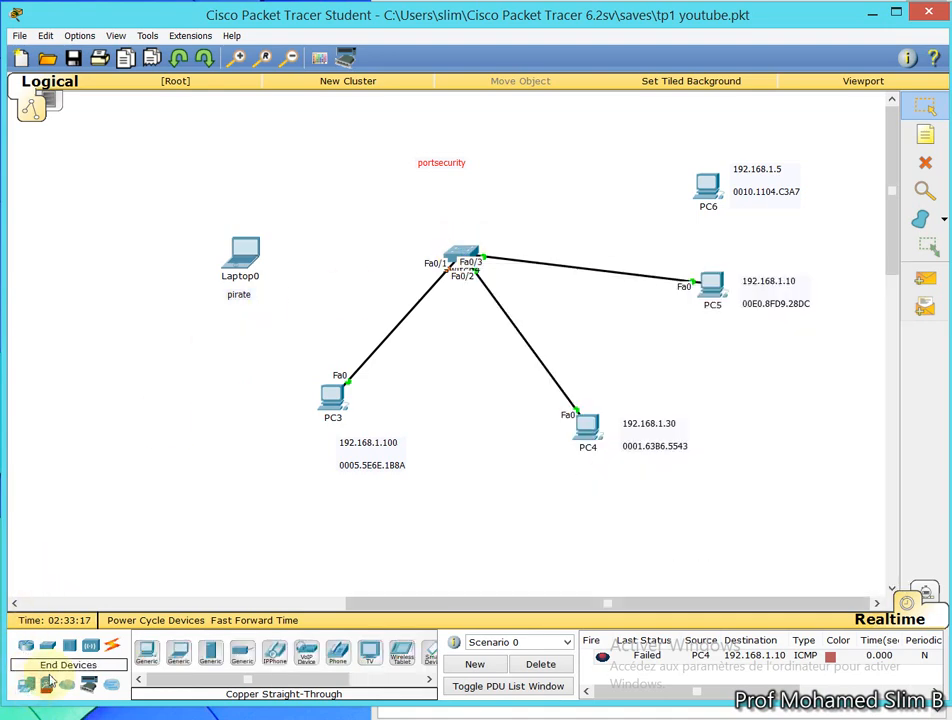
left_click(146, 652)
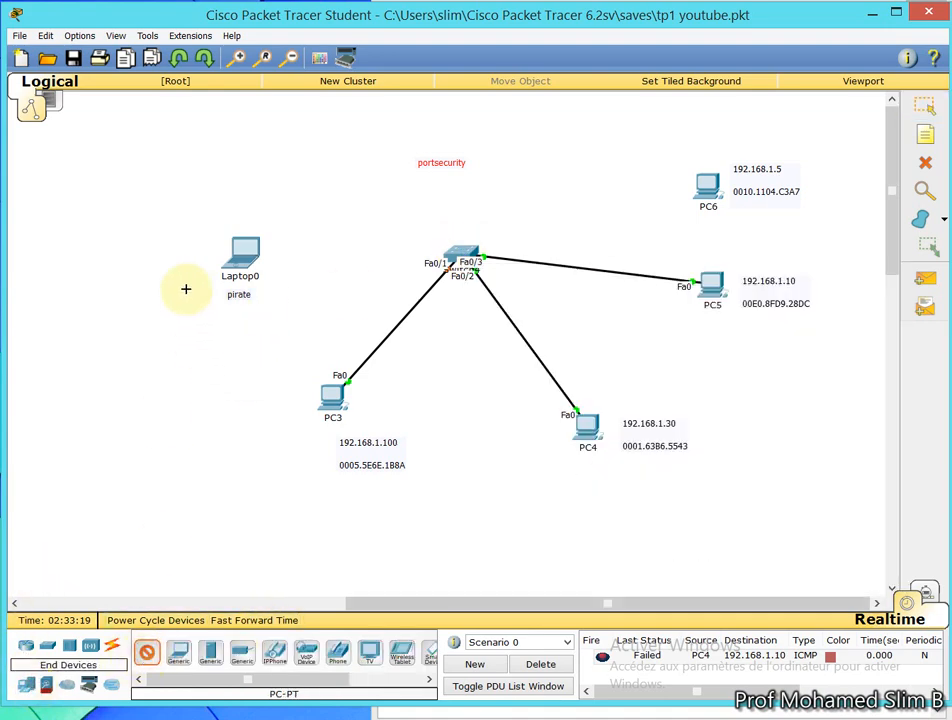
left_click(213, 167)
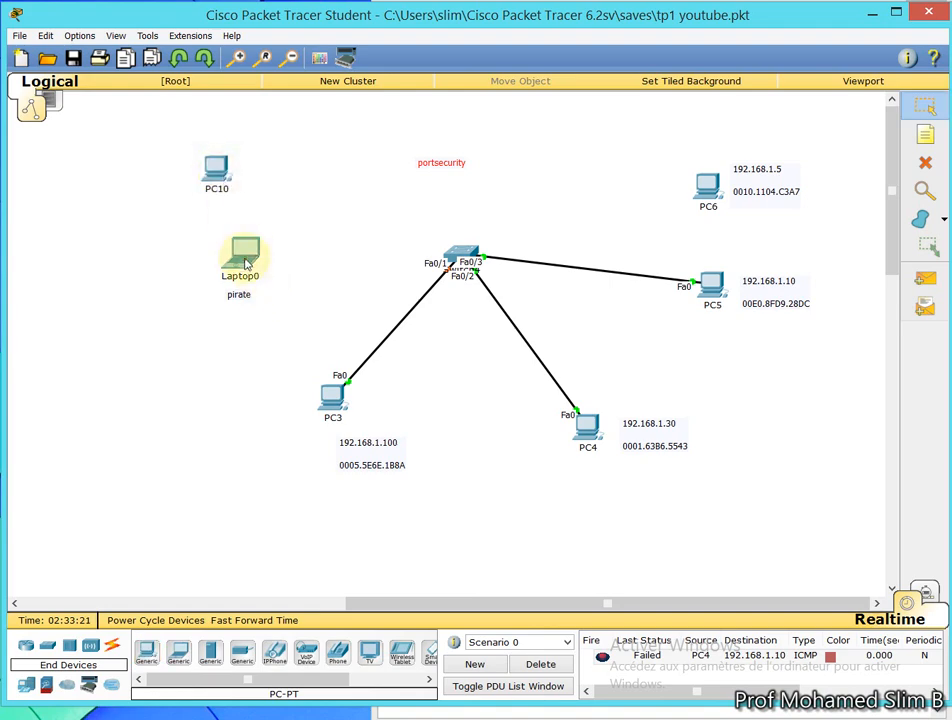
Step: Delete Laptop0 and its pirate label from the workspace
left_click(246, 263)
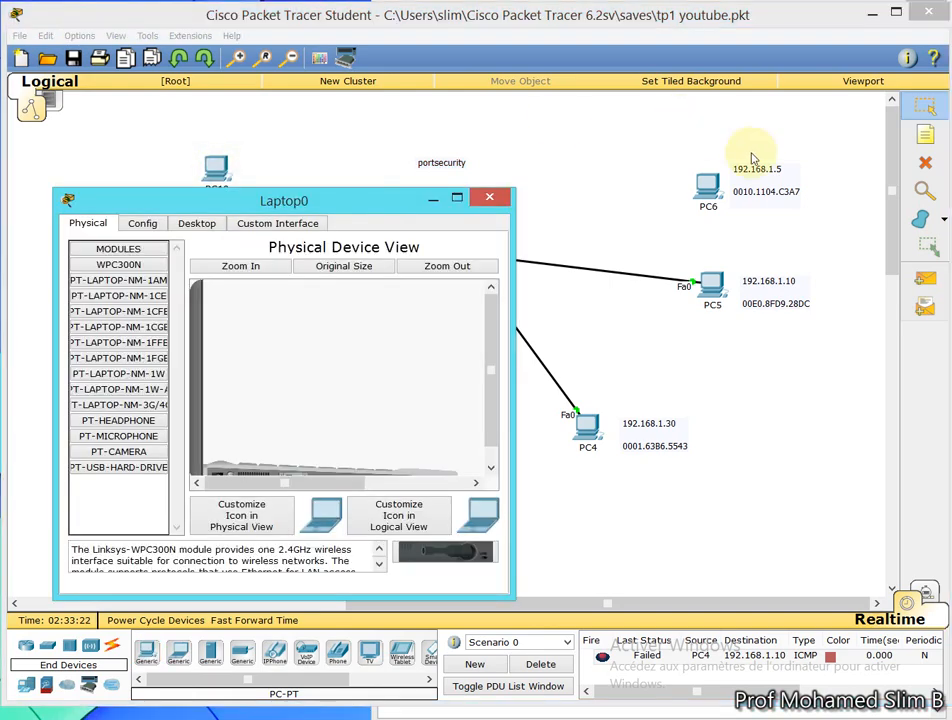
left_click(915, 164)
left_click(487, 378)
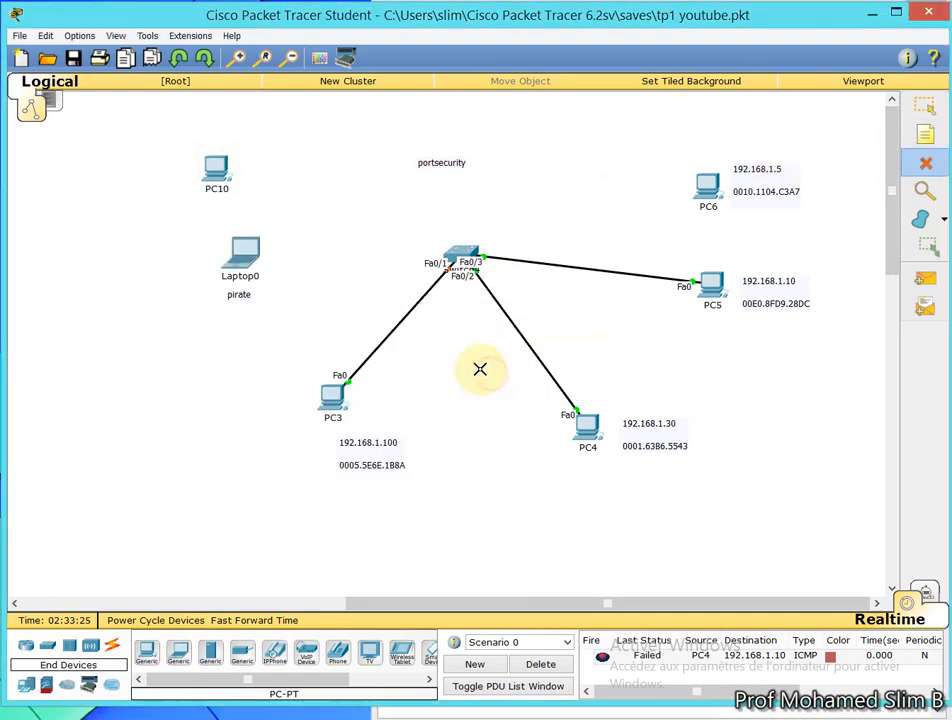
left_click(242, 264)
left_click(239, 294)
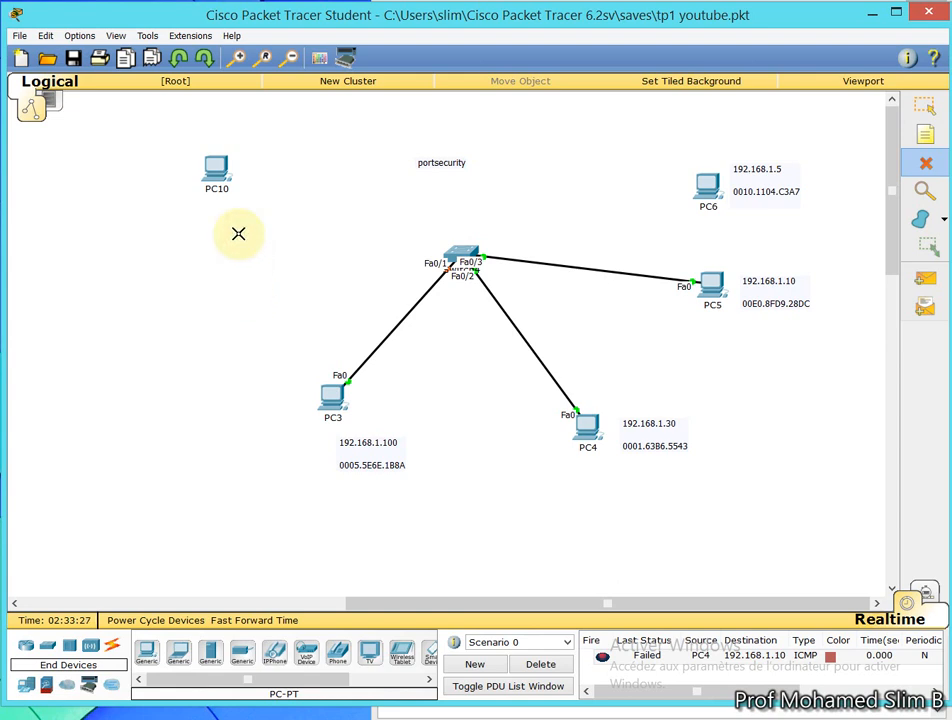
Step: Move PC10 to the deleted laptop's spot and connect its RS 232 port to Switch4's Console port with a console cable
left_click(925, 105)
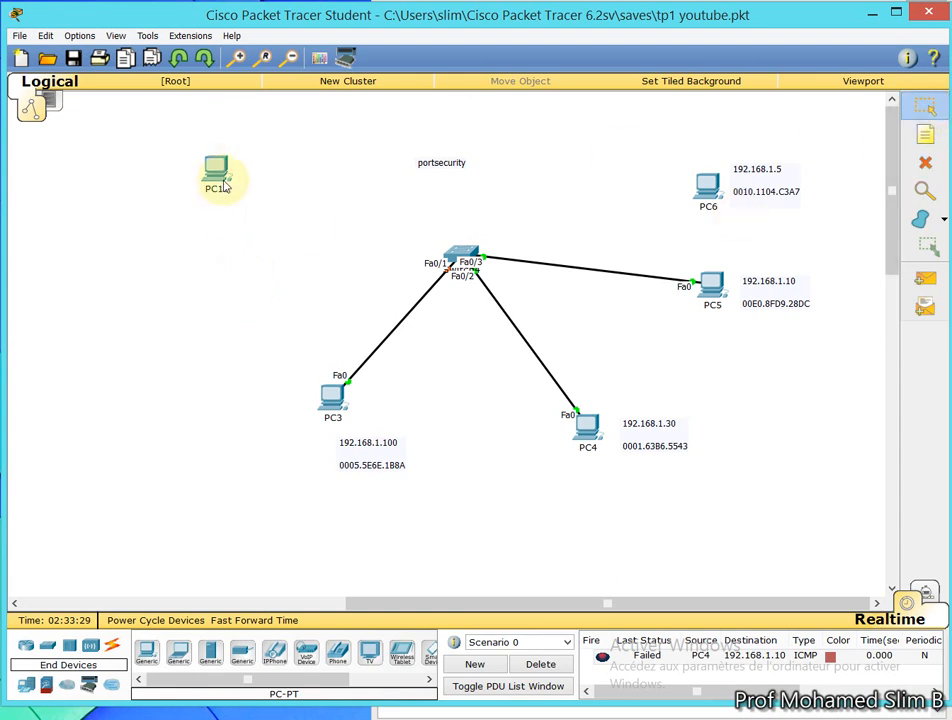
left_click_drag(224, 186, 254, 251)
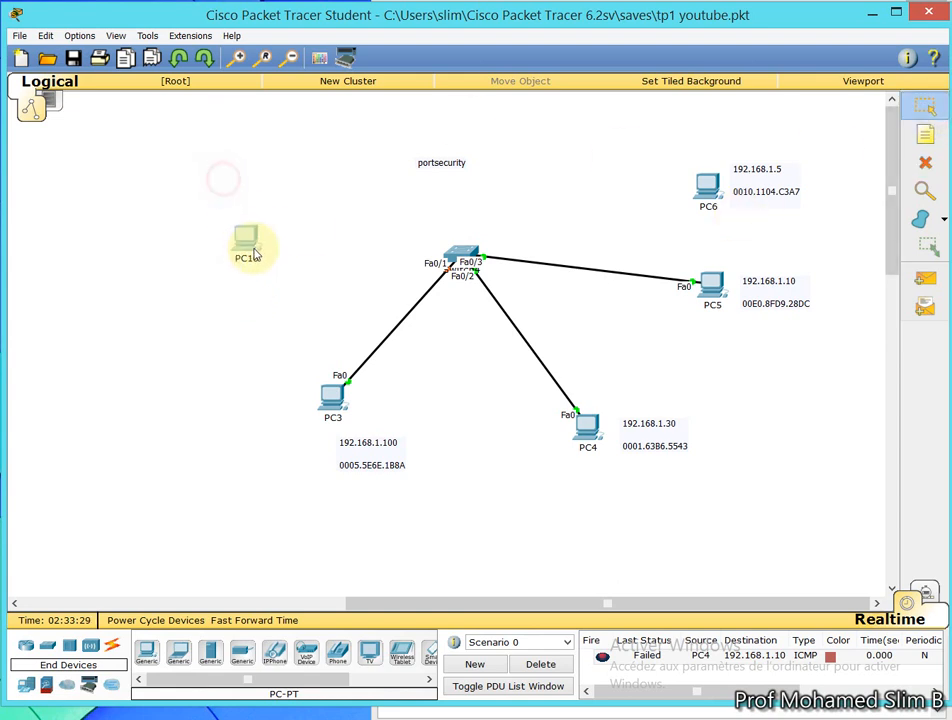
left_click(110, 646)
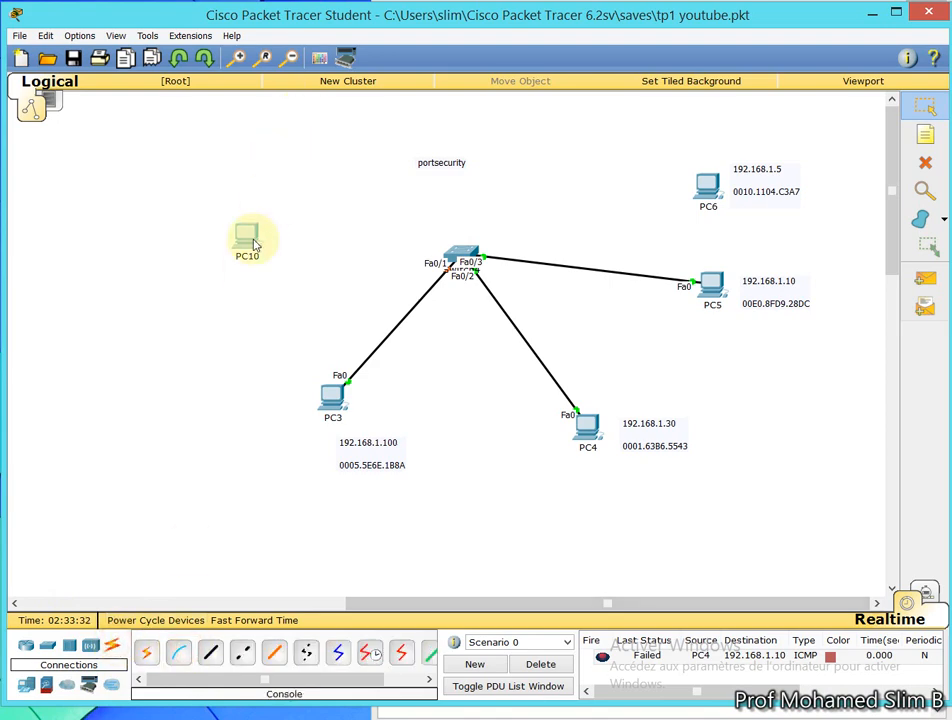
left_click(254, 245)
left_click(495, 194)
left_click(178, 652)
left_click(250, 236)
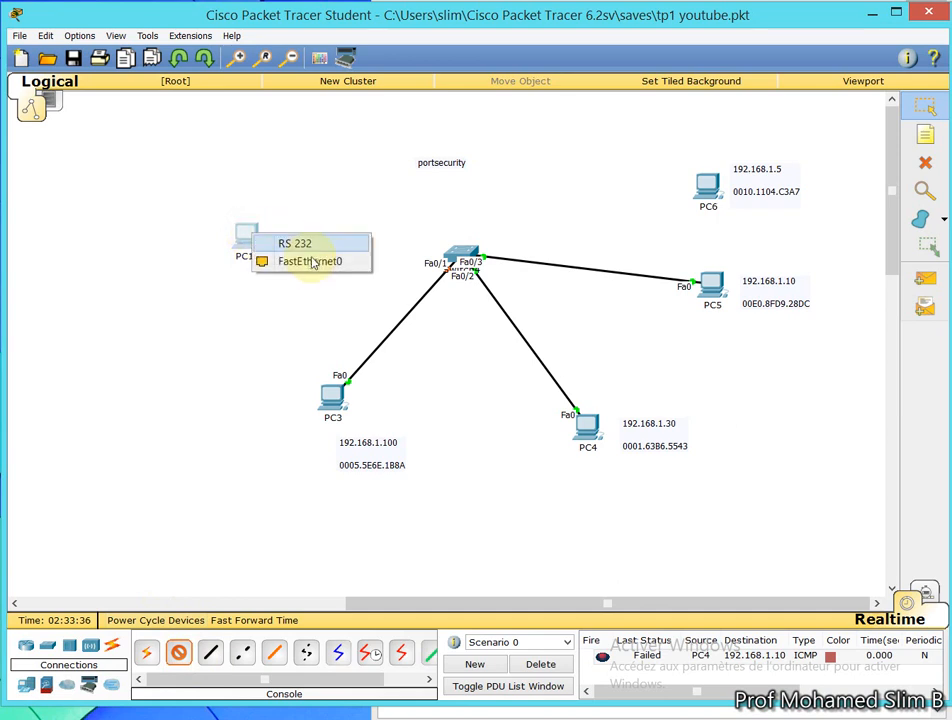
left_click(297, 244)
left_click(460, 254)
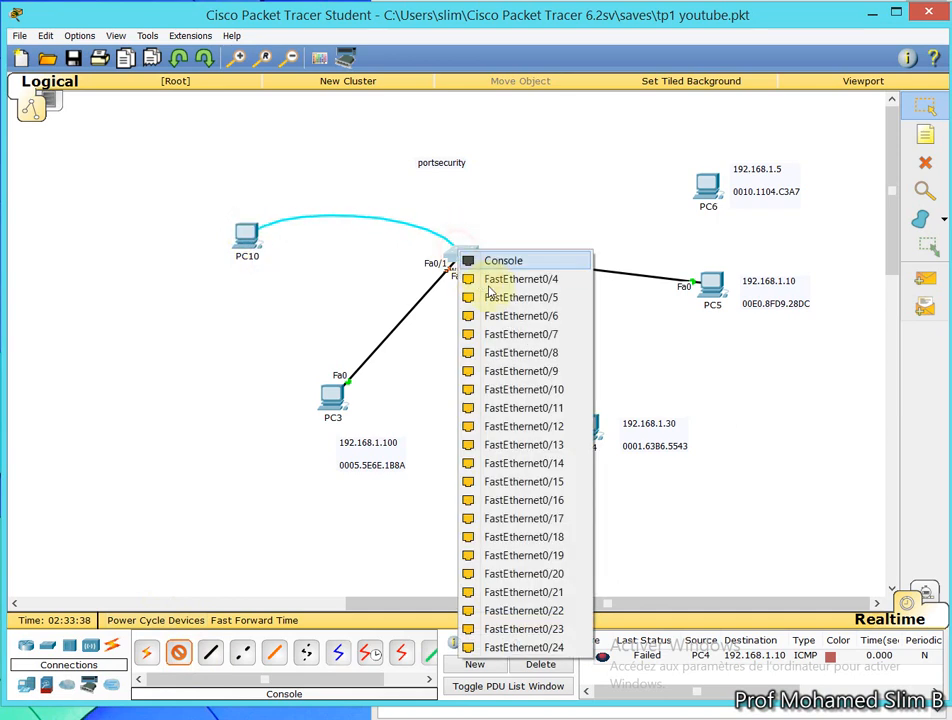
left_click(484, 262)
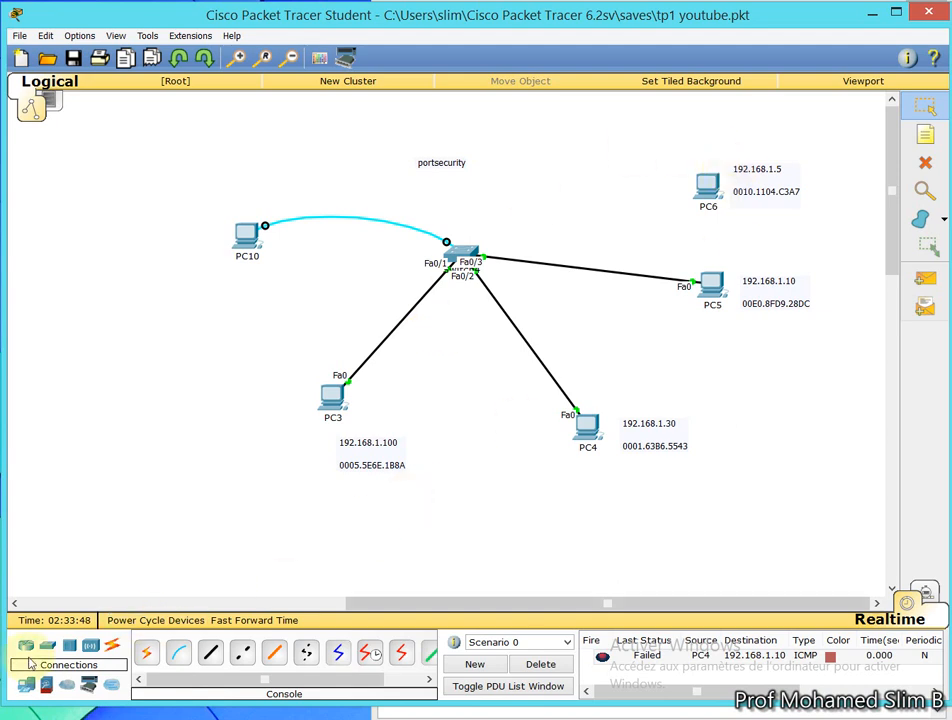
Step: Replace PC10's console cable with a copper straight-through cable from its FastEthernet0 to Switch4's FastEthernet0/4
left_click(925, 162)
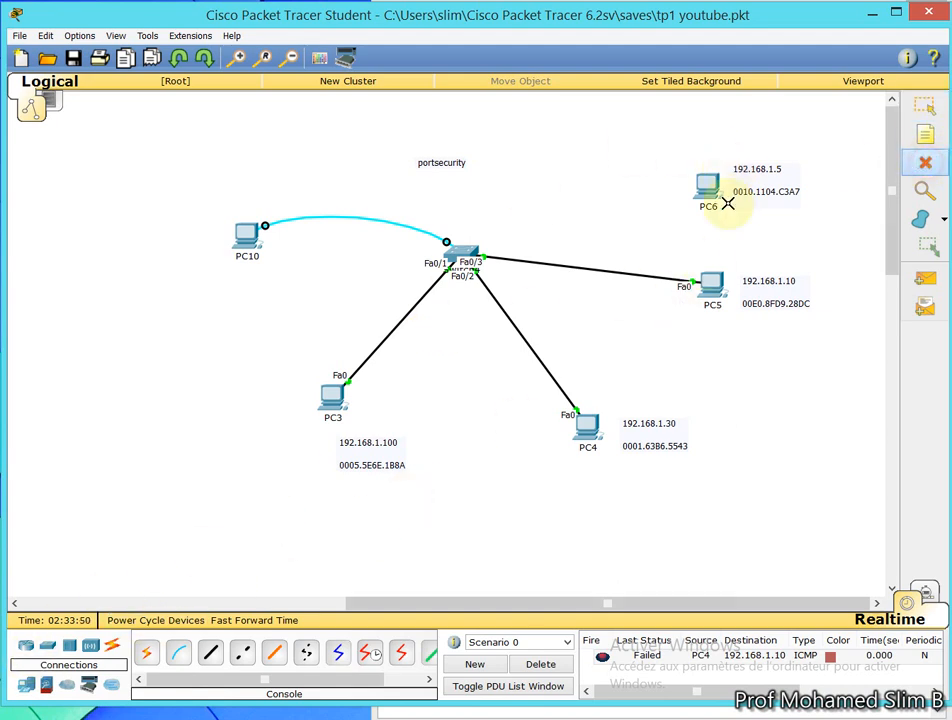
left_click(398, 222)
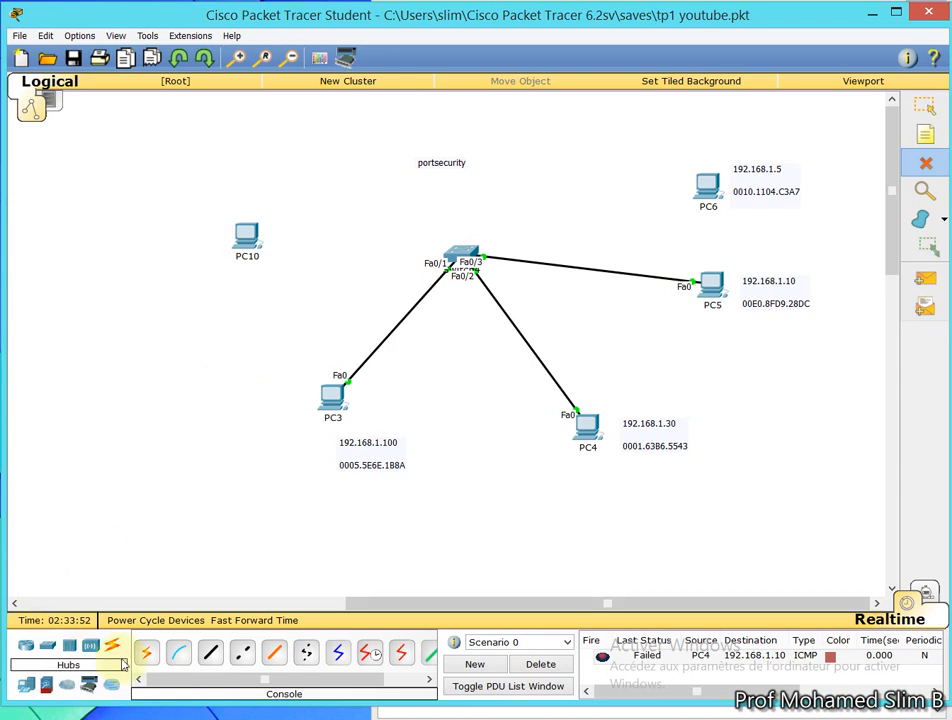
left_click(209, 654)
left_click(247, 238)
left_click(280, 263)
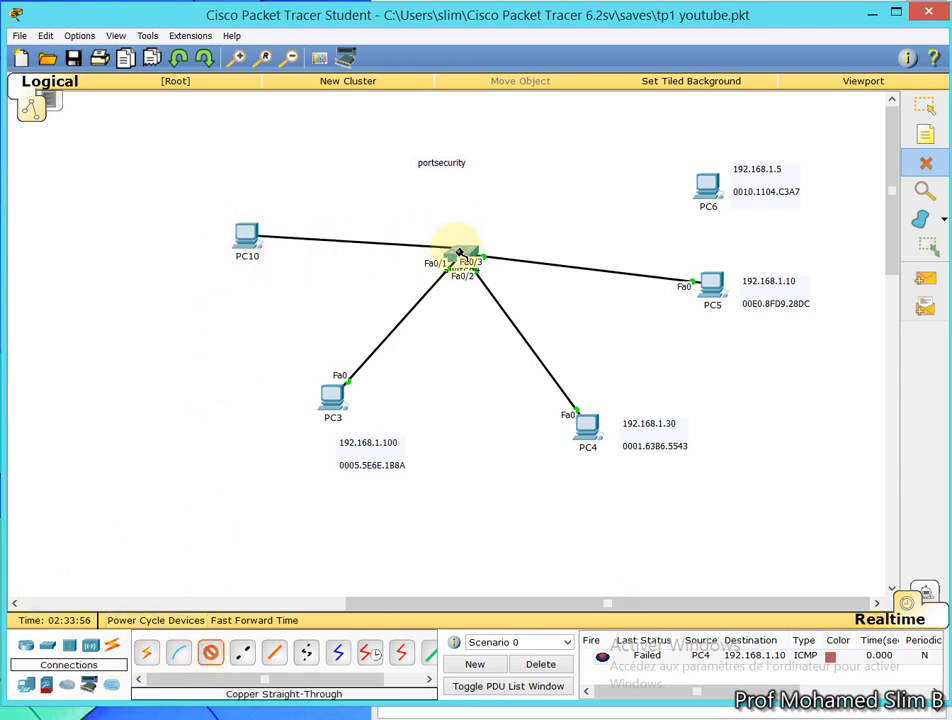
left_click(455, 252)
left_click(500, 278)
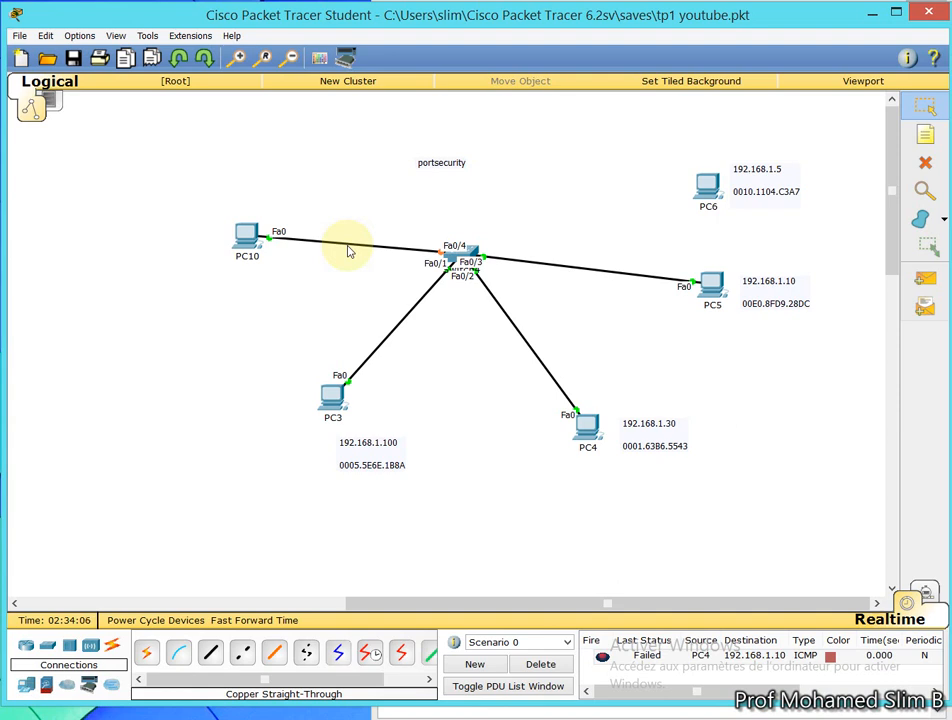
Step: Check Switch4's command line log and its port status summary
left_click(472, 256)
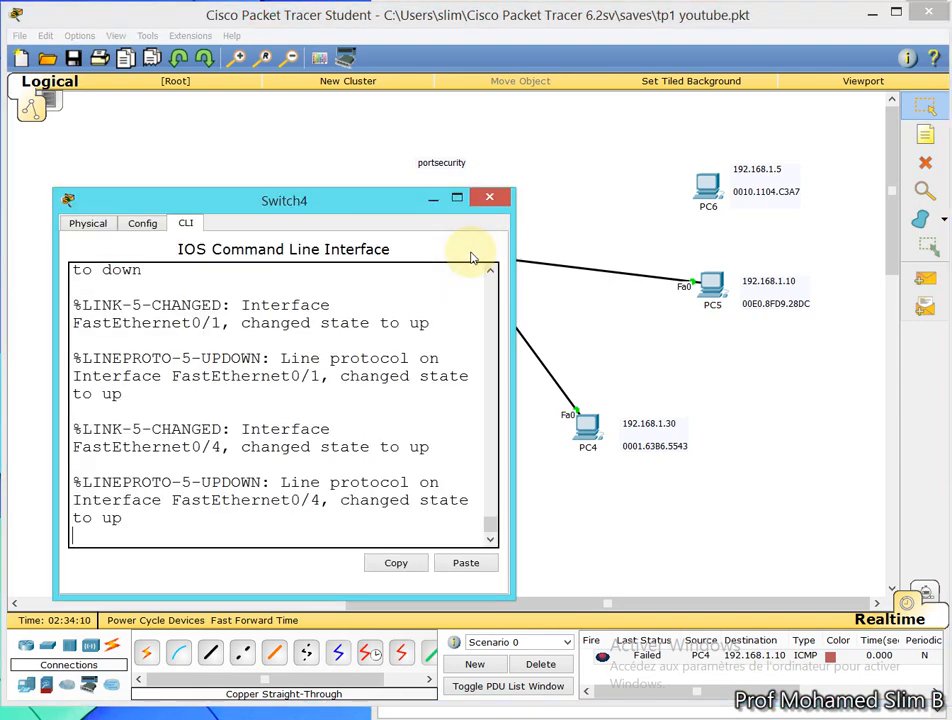
left_click(491, 197)
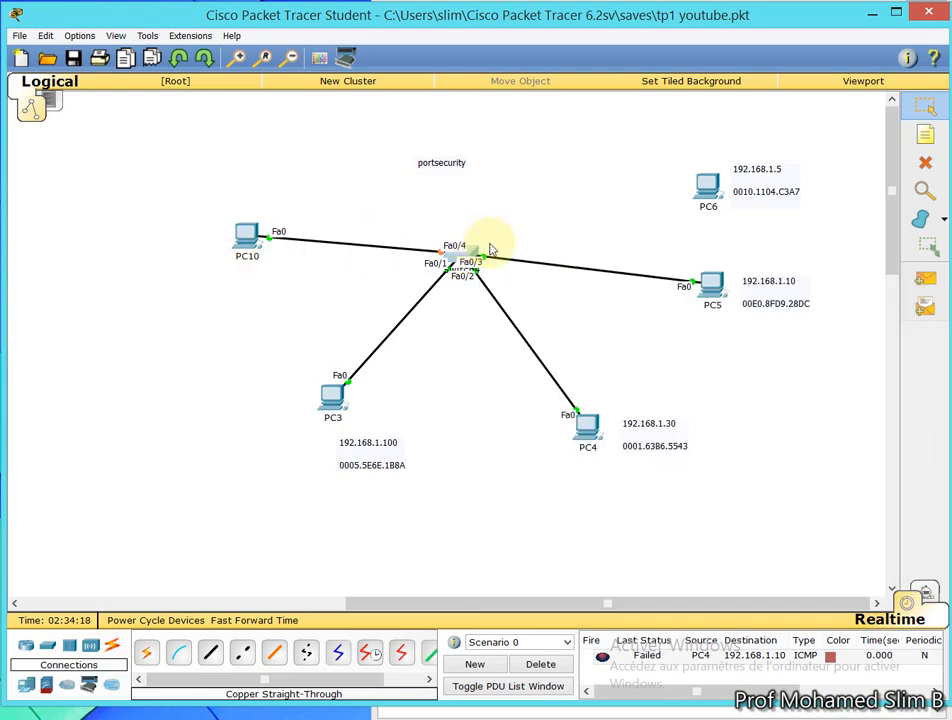
mouse_move(472, 254)
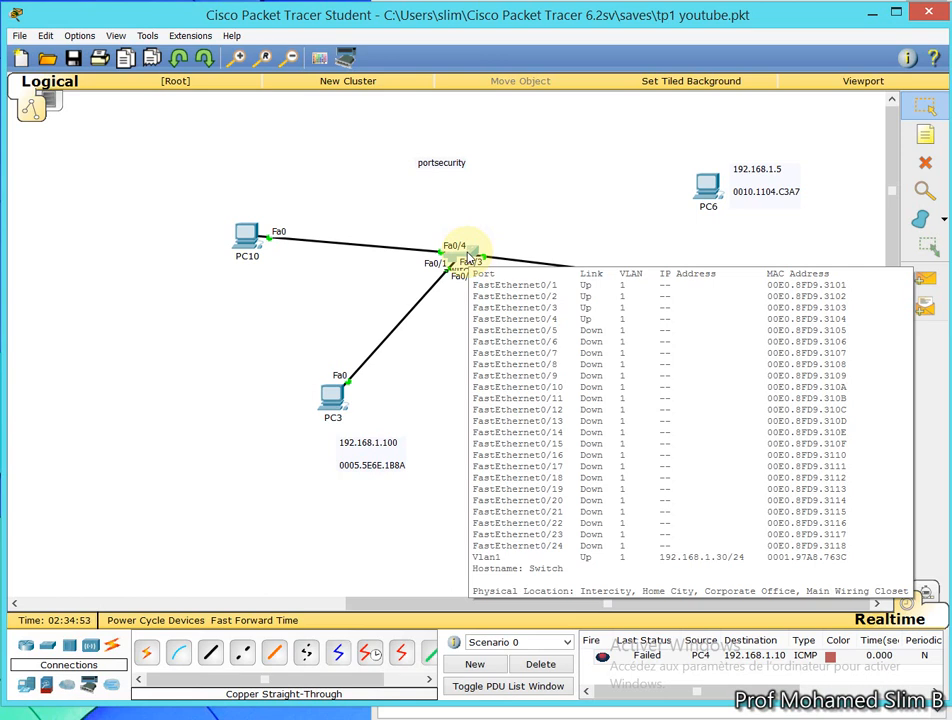
left_click(556, 191)
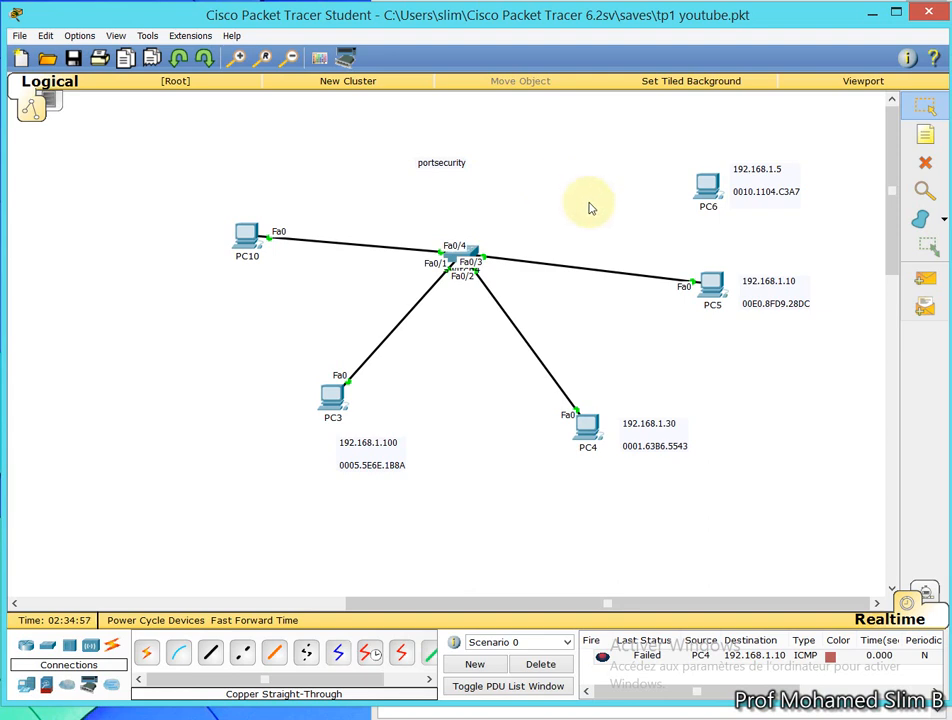
Step: Delete PC10's link to Switch4 and remove PC10 from the workspace
left_click(925, 162)
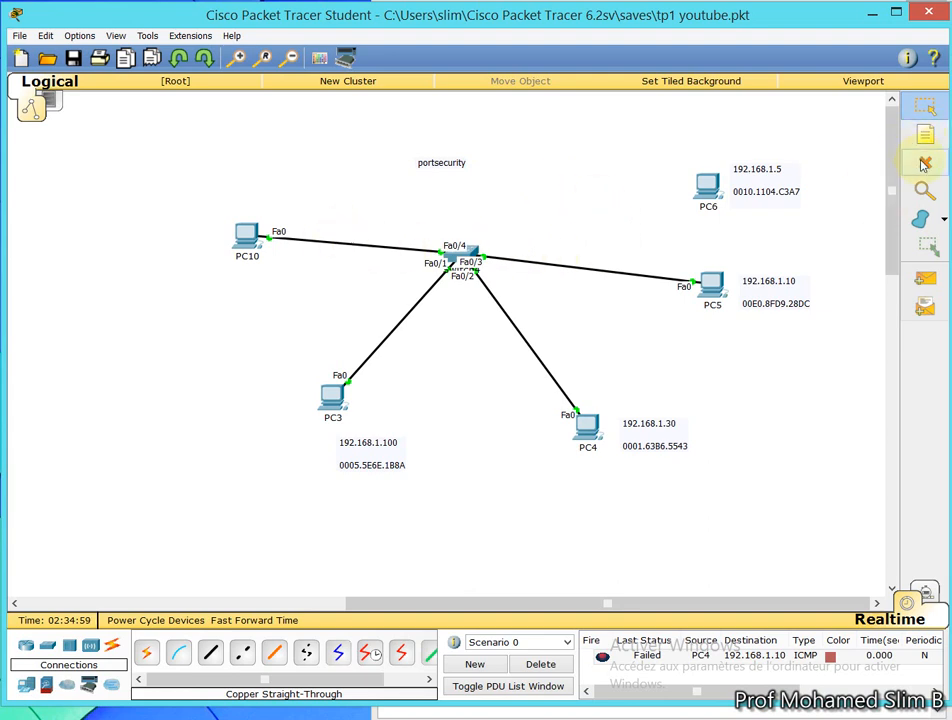
left_click(336, 243)
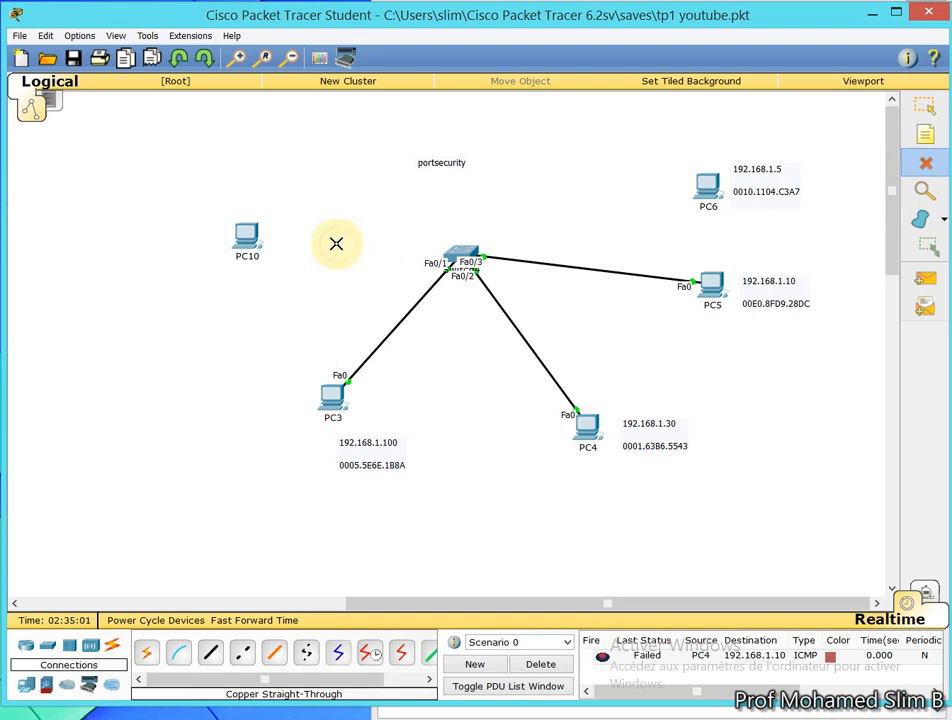
left_click(245, 235)
left_click(925, 105)
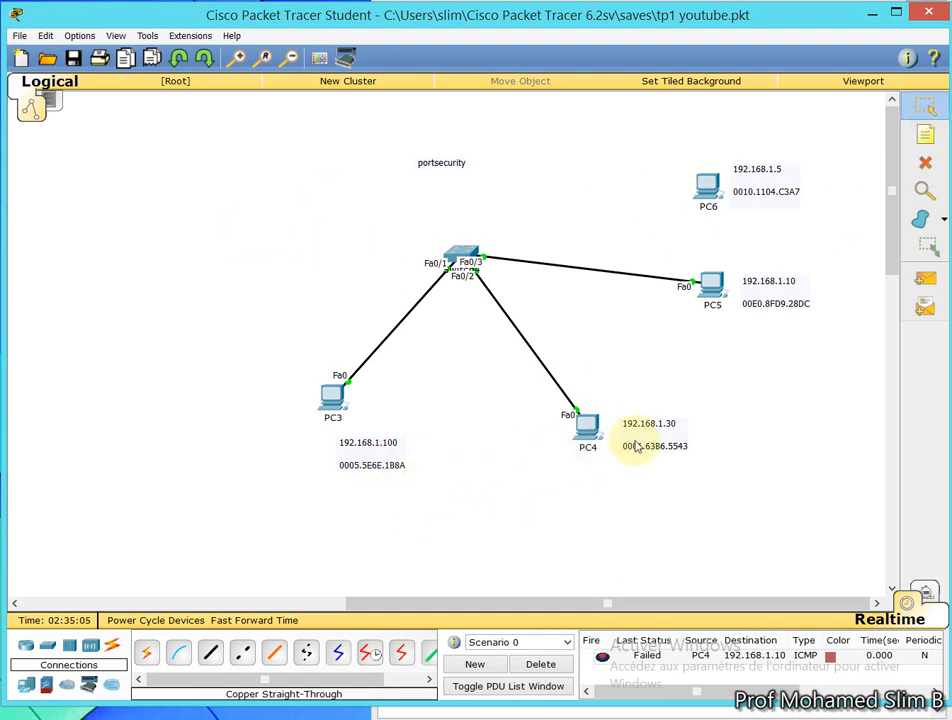
Step: Change PC6's display name to pirate
left_click(708, 190)
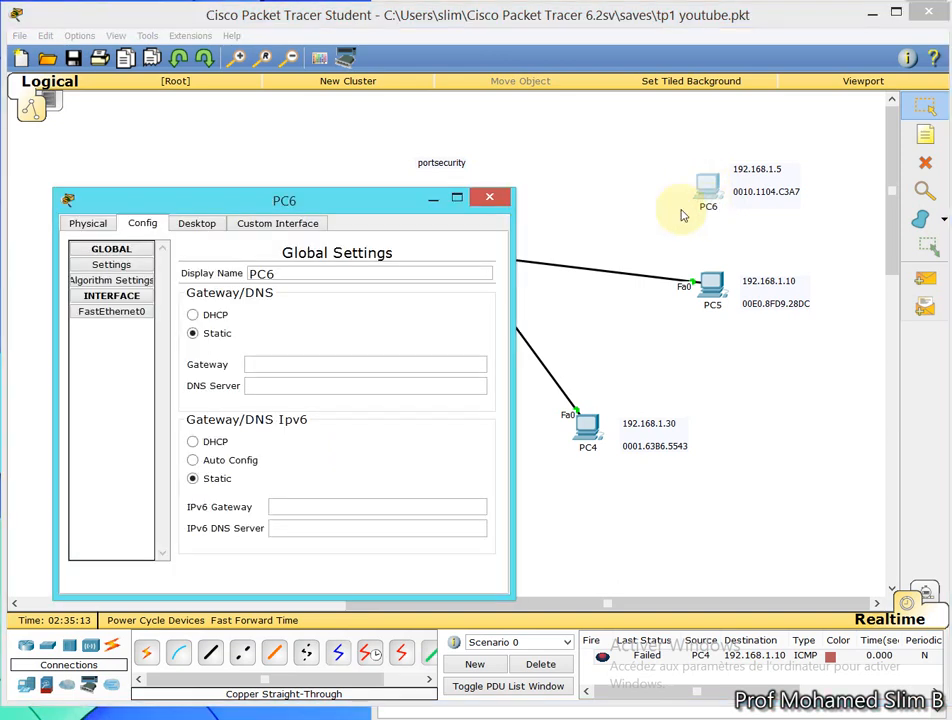
left_click_drag(285, 267, 200, 272)
type("pirate")
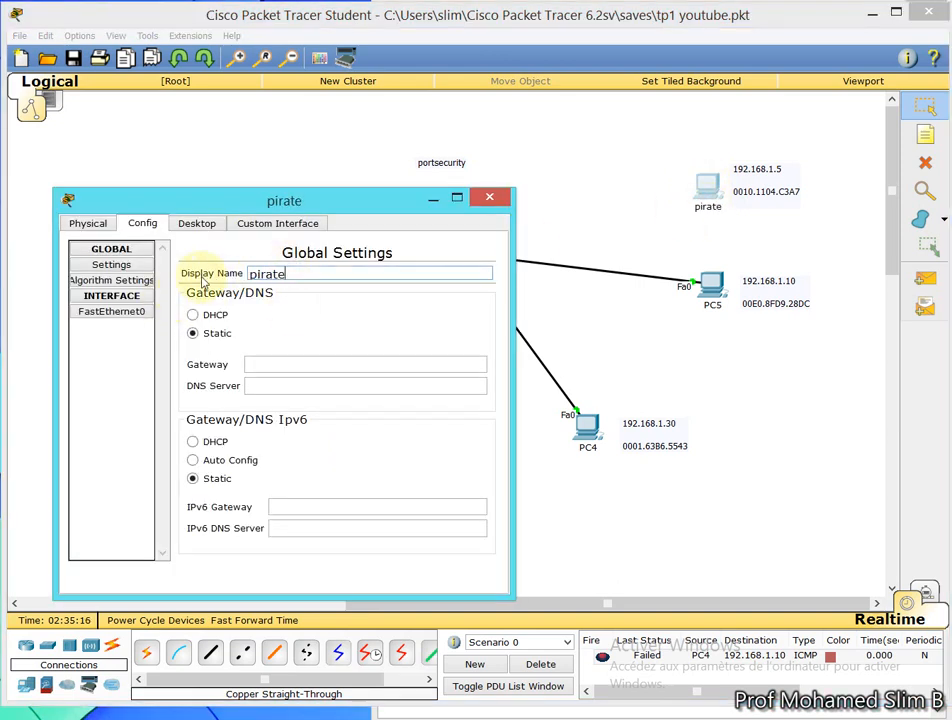
left_click(489, 197)
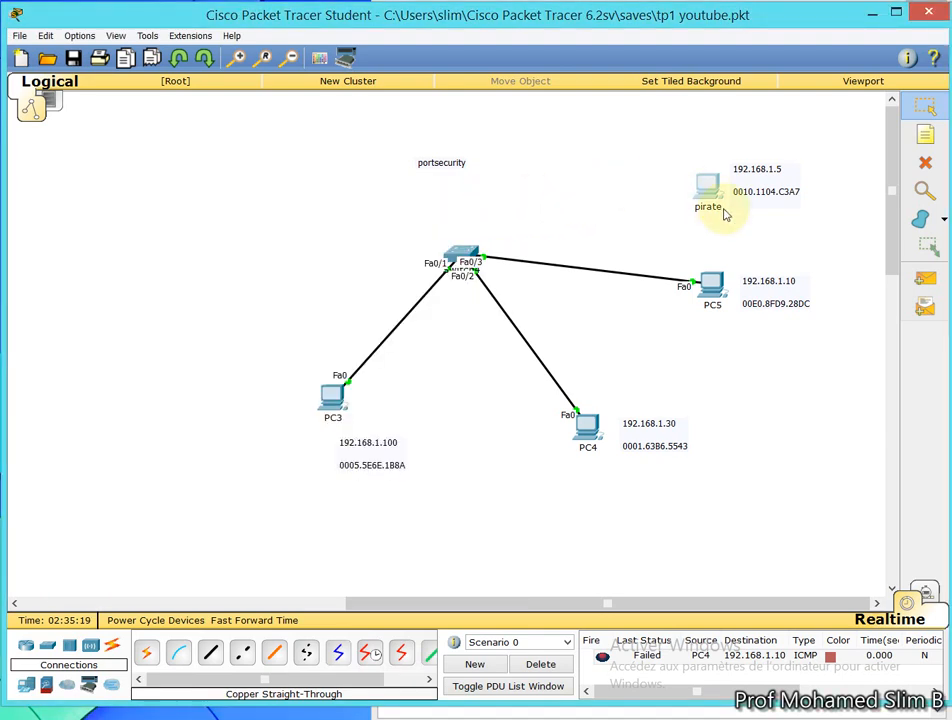
Step: Open Switch4's command line, enter privileged mode with the enable password, and enter global configuration mode
left_click_drag(444, 168, 464, 171)
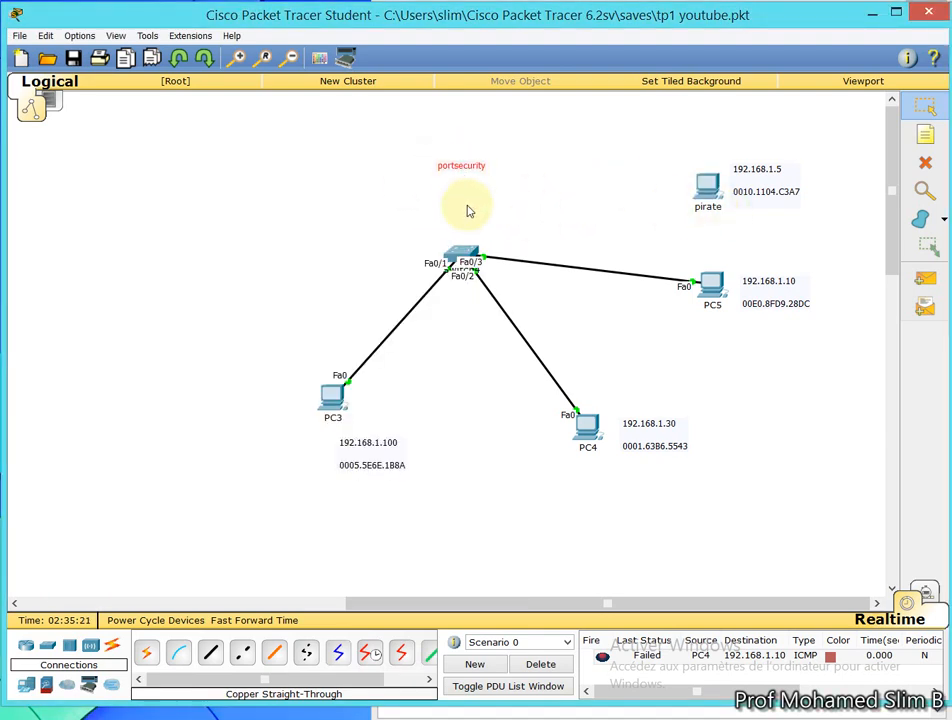
left_click(459, 255)
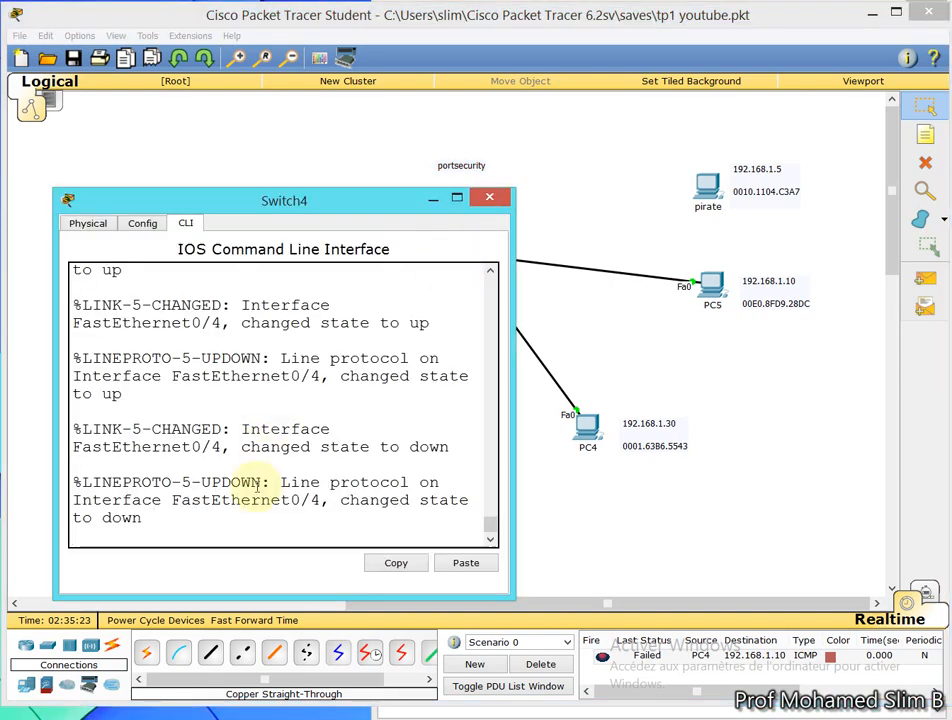
key("Return")
key("Return")
key("Return")
type("en")
key("Return")
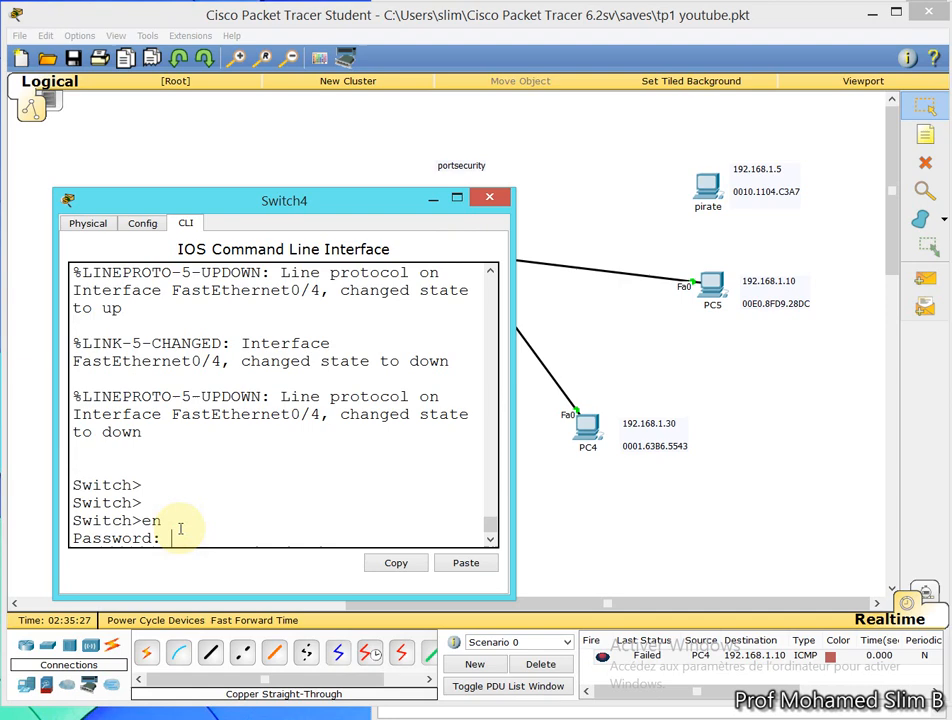
key("Return")
type("con")
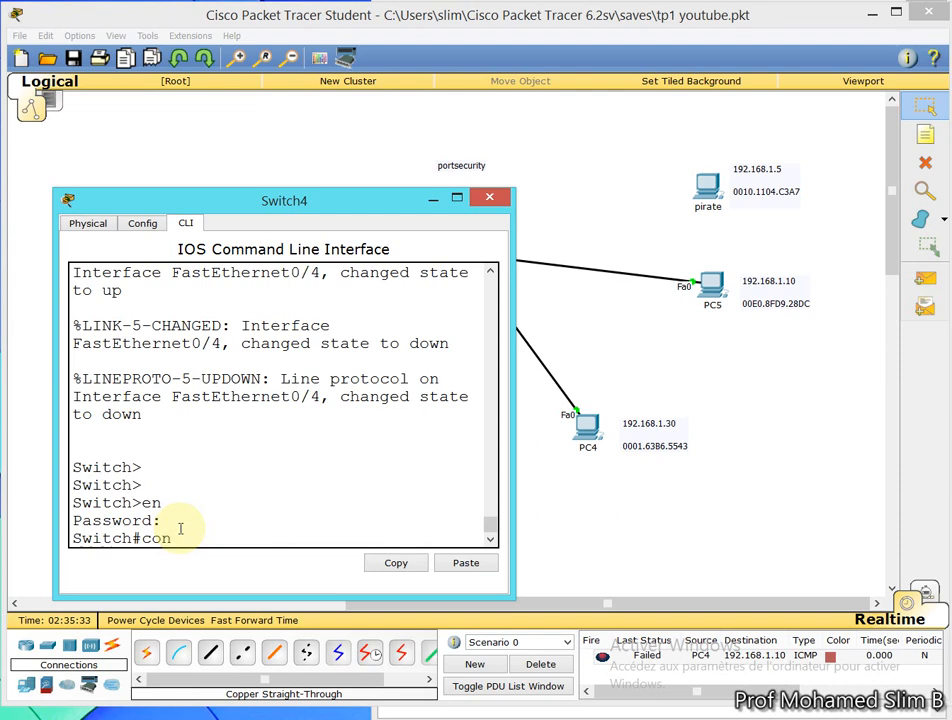
type("f t")
key("Return")
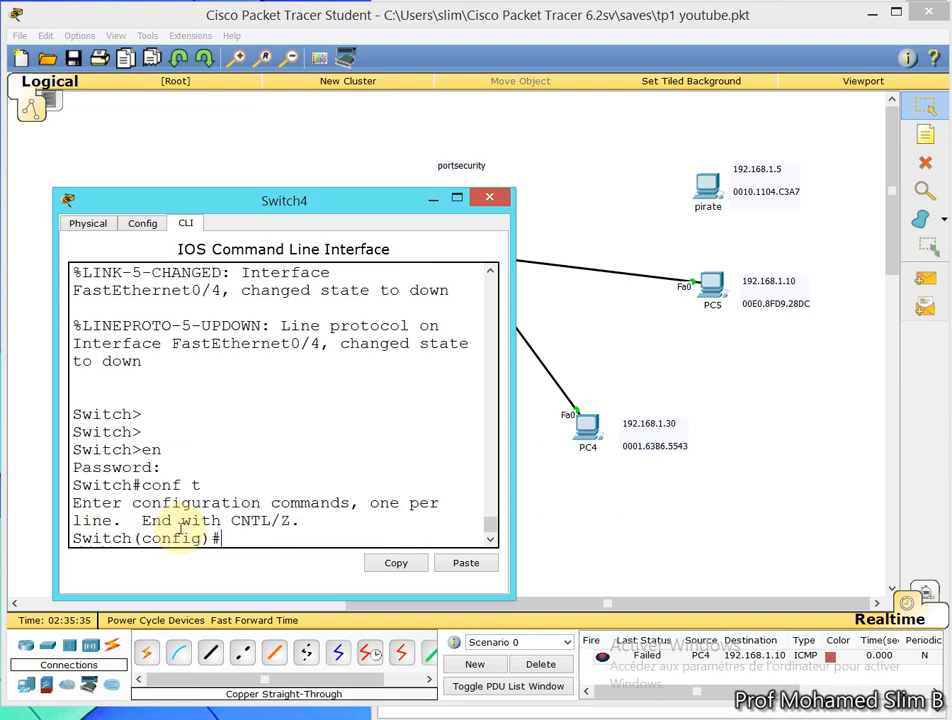
key("Return")
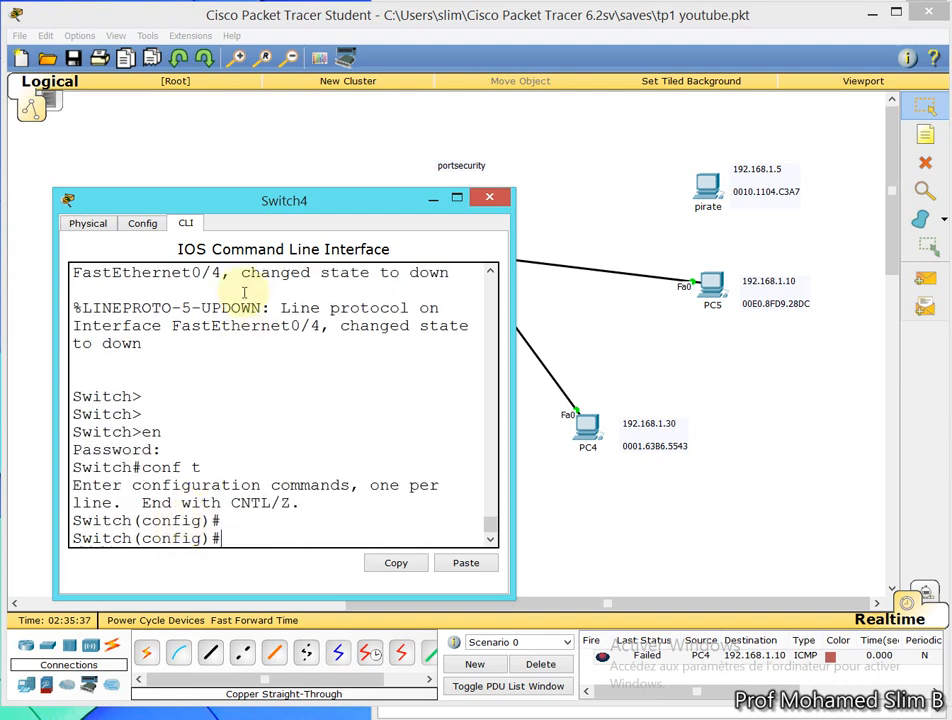
Step: Move Switch4's command line window out of the way and shift the whole topology with its labels leftward in the workspace
left_click_drag(245, 213, 672, 197)
left_click_drag(612, 191, 505, 209)
double_click(671, 238)
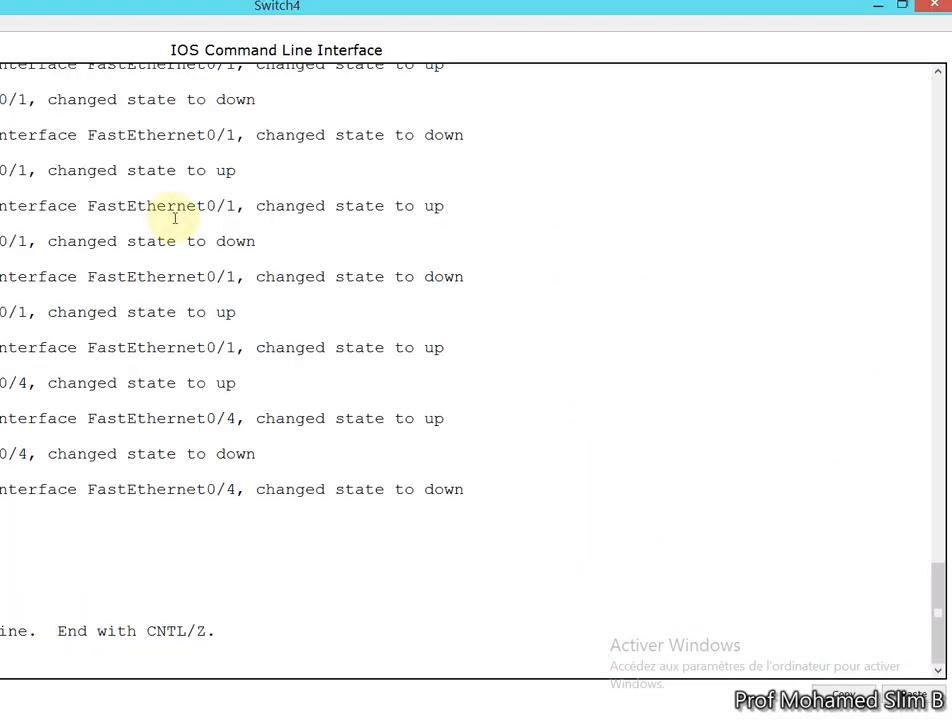
double_click(690, 6)
left_click_drag(771, 240, 542, 529)
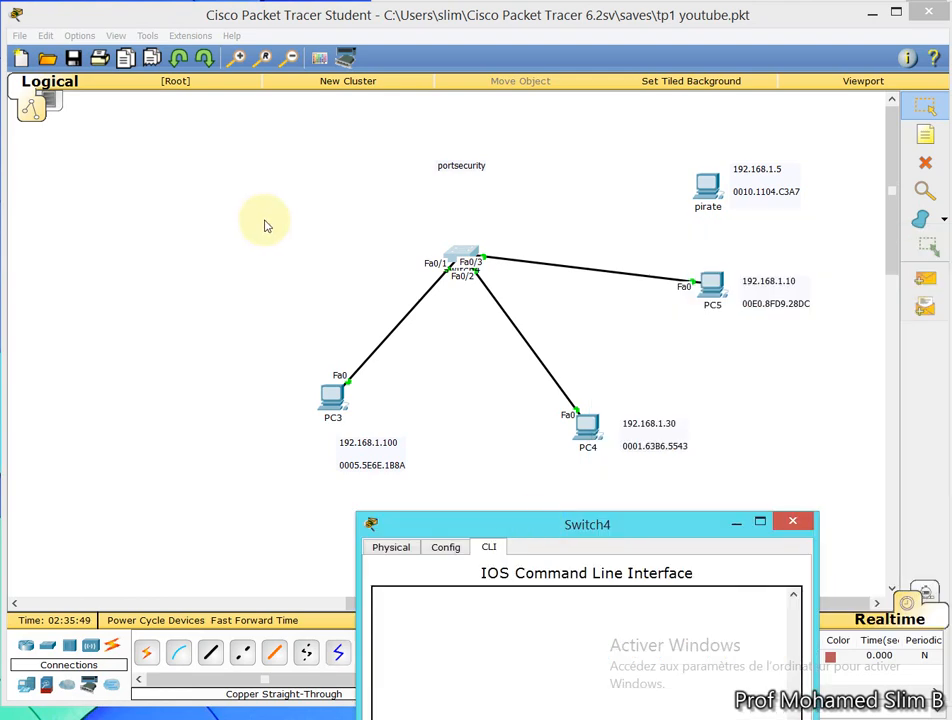
left_click_drag(220, 104, 337, 185)
left_click_drag(660, 376, 848, 516)
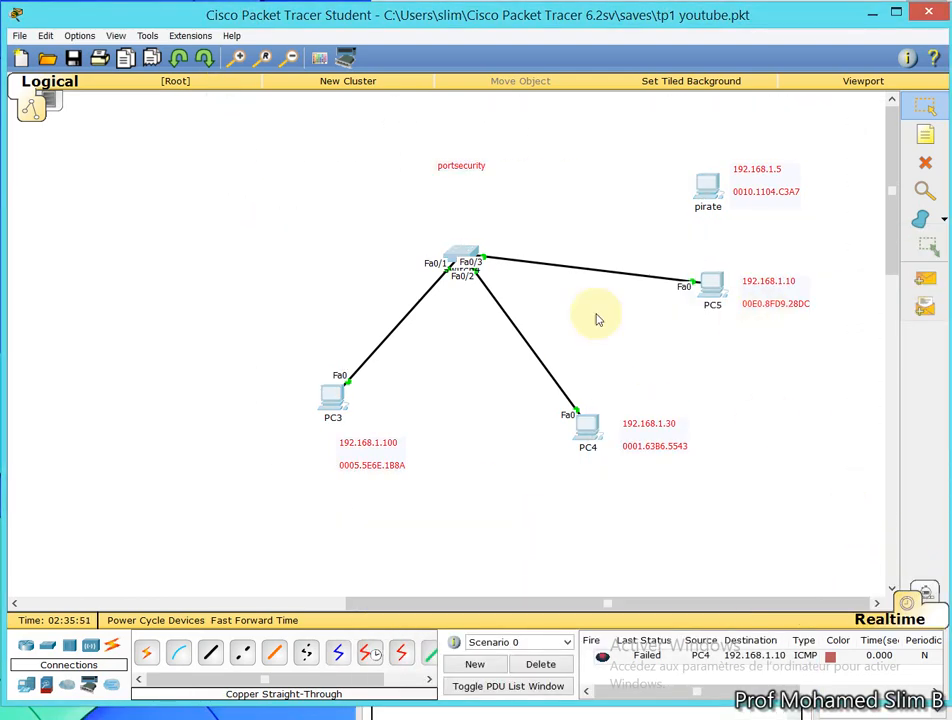
left_click_drag(448, 262, 166, 268)
Step: Bring Switch4's command line window back over the workspace and widen it, leaving PC3 and its address label uncovered
mouse_move(285, 712)
left_click(374, 684)
left_click_drag(521, 516, 643, 150)
left_click_drag(733, 541, 714, 597)
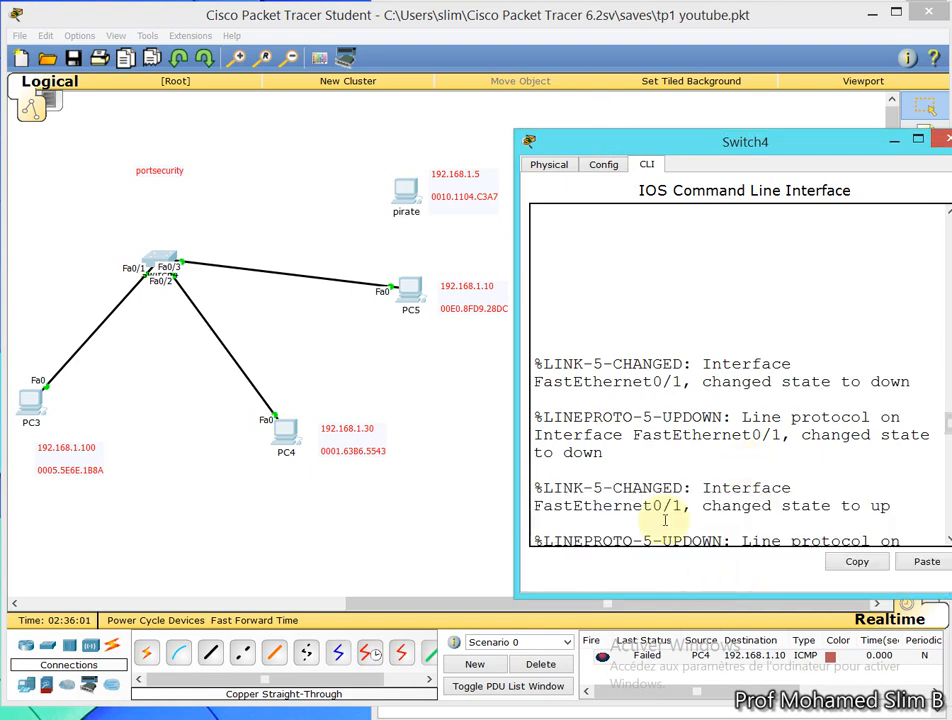
left_click_drag(512, 305, 242, 299)
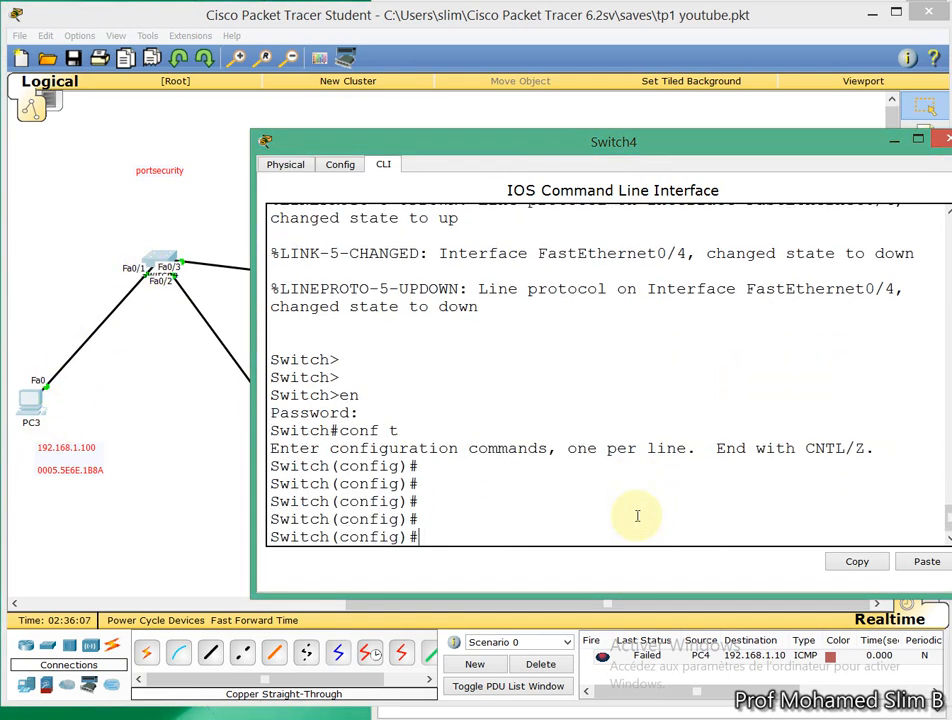
Step: Configure interface f0/1 on Switch4 as an access port with switchport mode access
type("int f0/1")
key("Return")
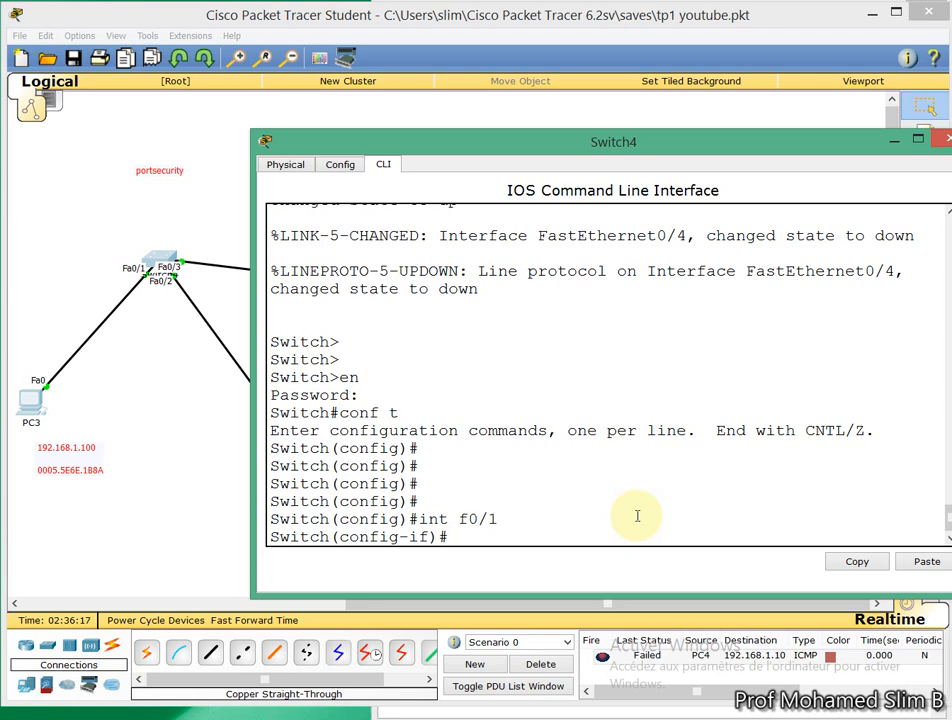
type("switchport")
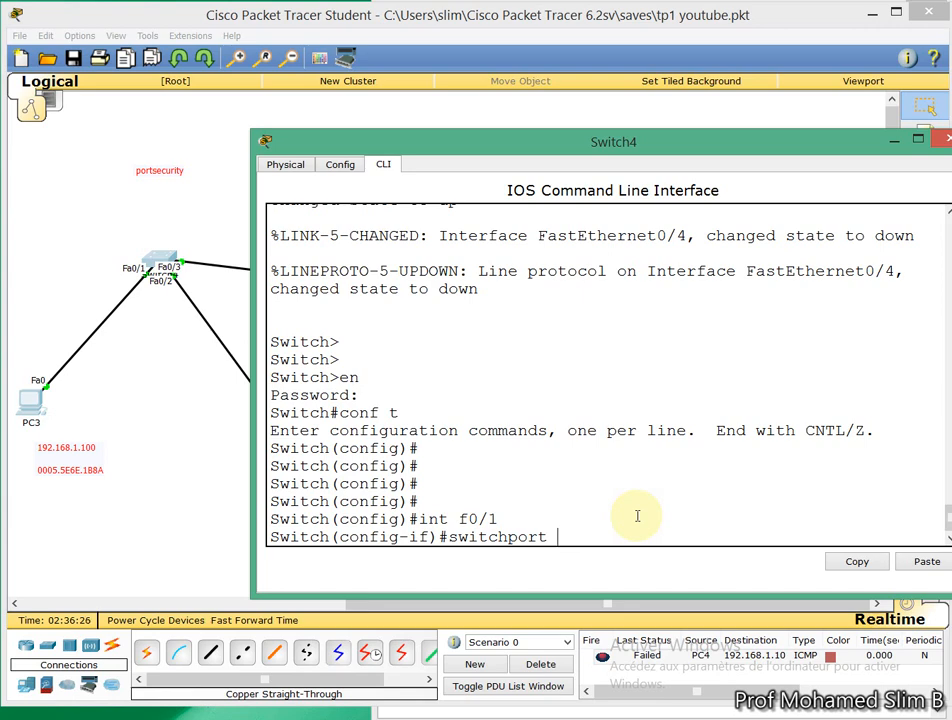
type("mode access")
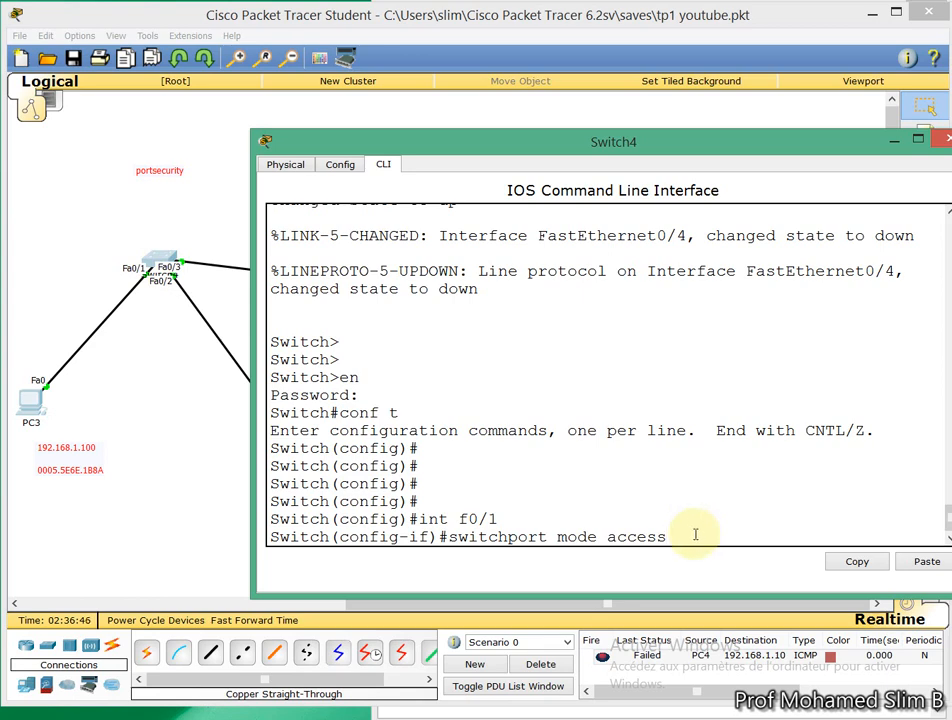
key("Return")
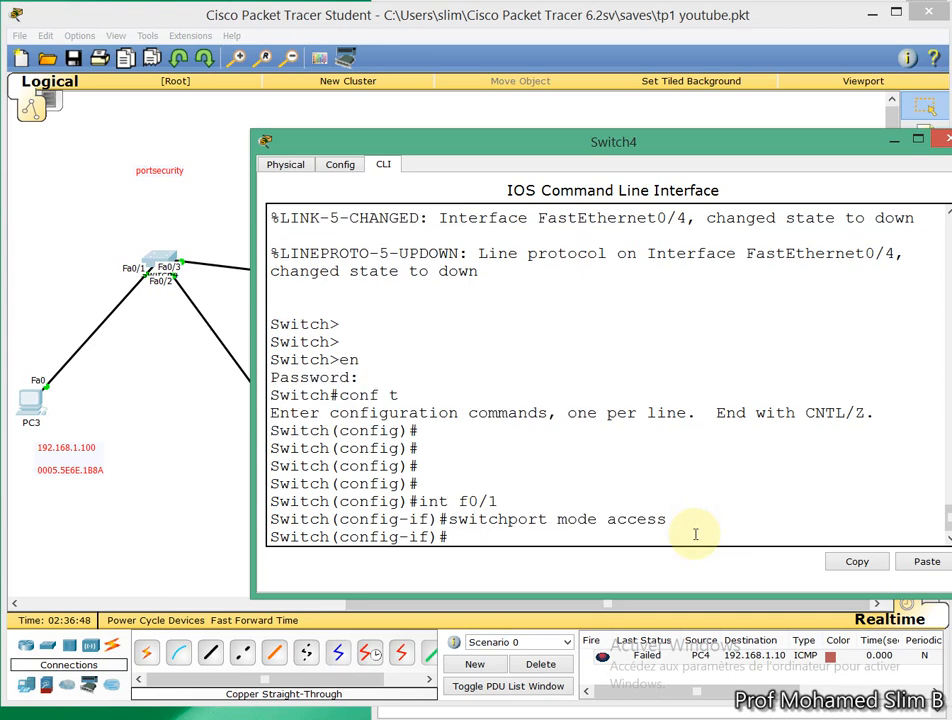
Step: Enable port security on interface f0/1 with the command switchport port-security
type("switchport")
key("BackSpace")
key("BackSpace")
key("BackSpace")
key("BackSpace")
type("ch")
key("Tab")
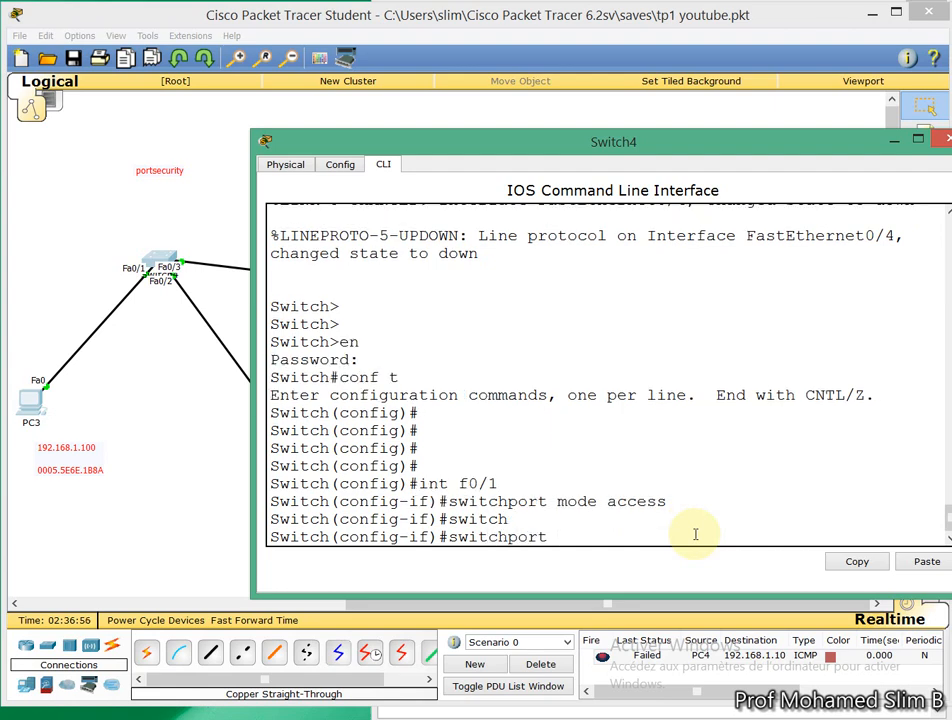
type("port")
key("Tab")
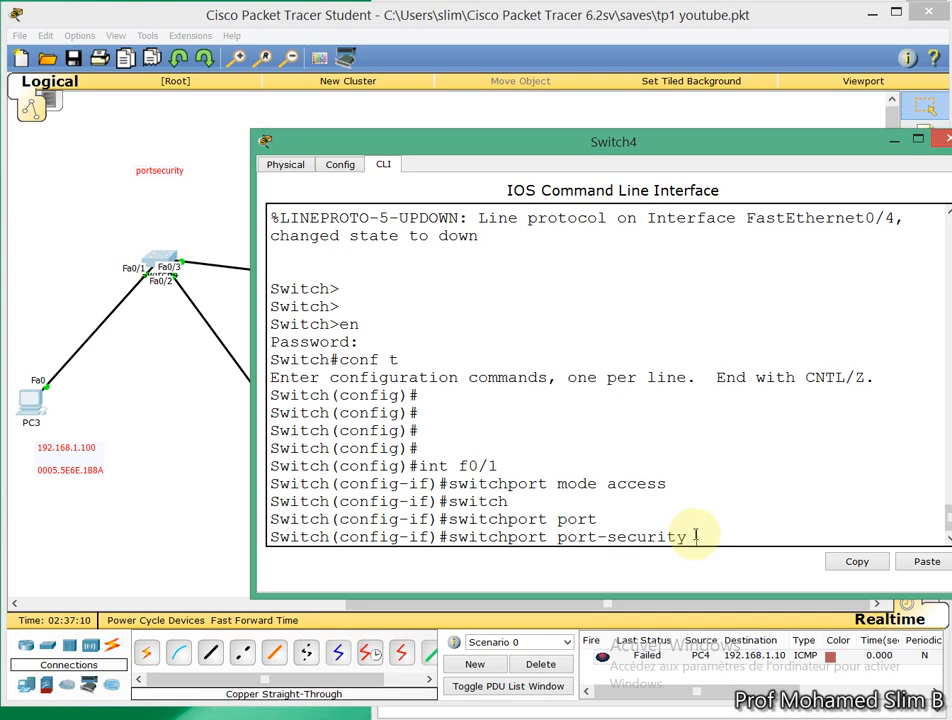
key("Return")
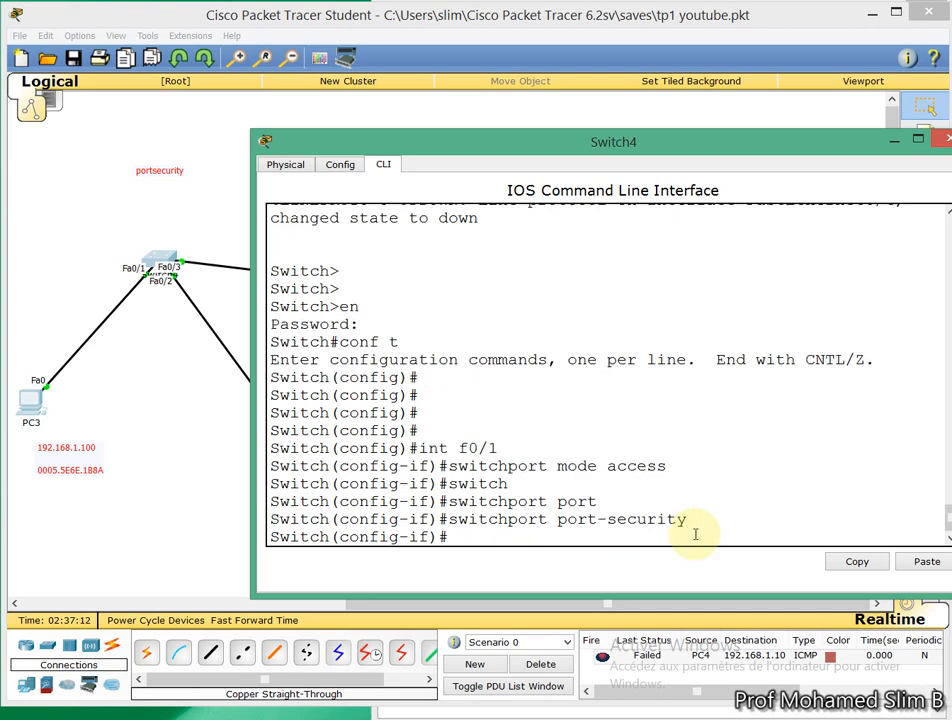
Step: Write the command switchport port-security mac-address for interface f0/1, leaving it ready for an address
type("switch")
key("Tab")
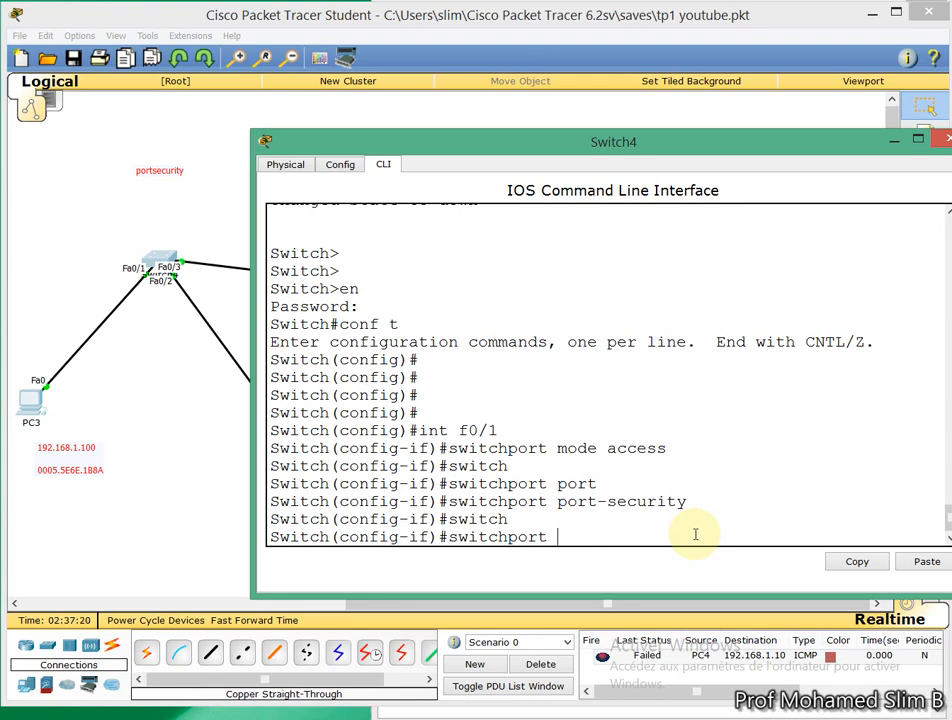
type("por")
key("Tab")
type("ma")
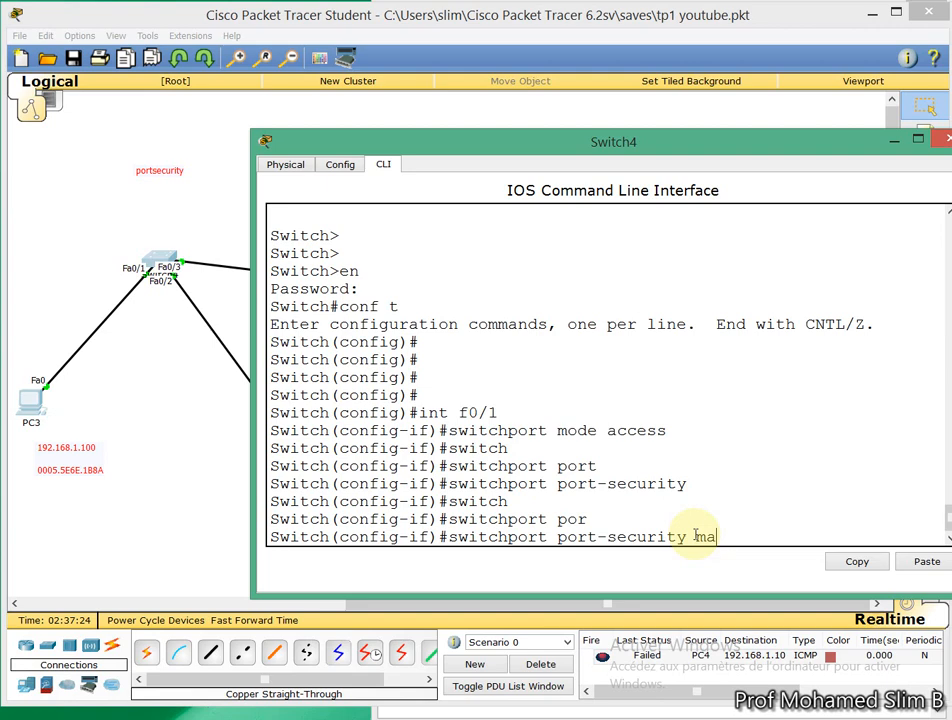
key("Tab")
type("c-")
key("Tab")
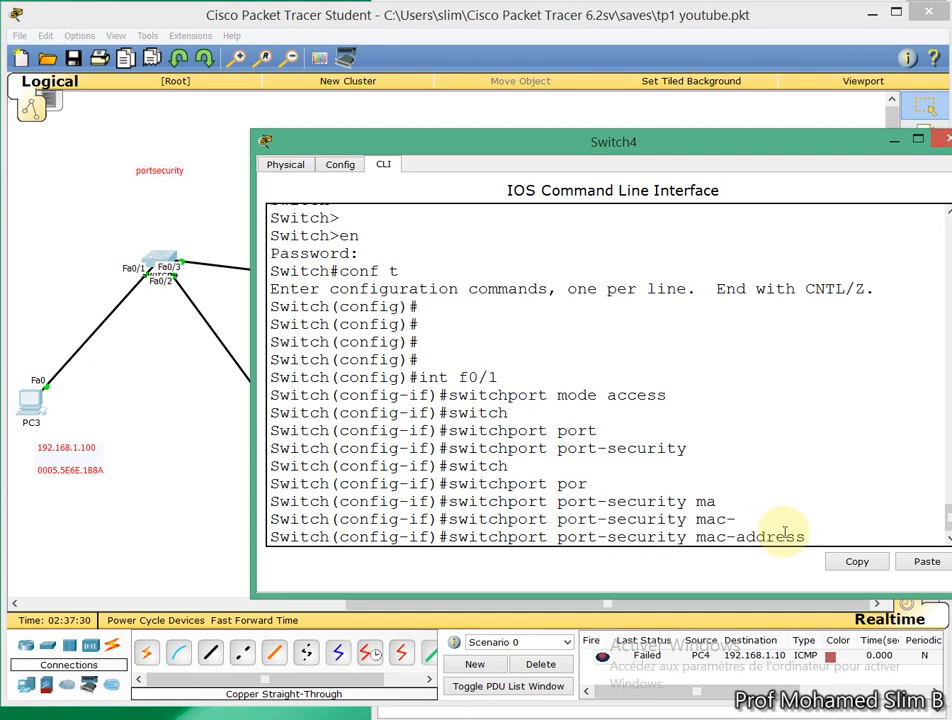
Step: Copy MAC address 0005.5E6E.1B8A from PC3's label, append it to the mac-address command, and run the command
left_click(100, 470)
left_click_drag(104, 470, 30, 472)
key("ctrl+c")
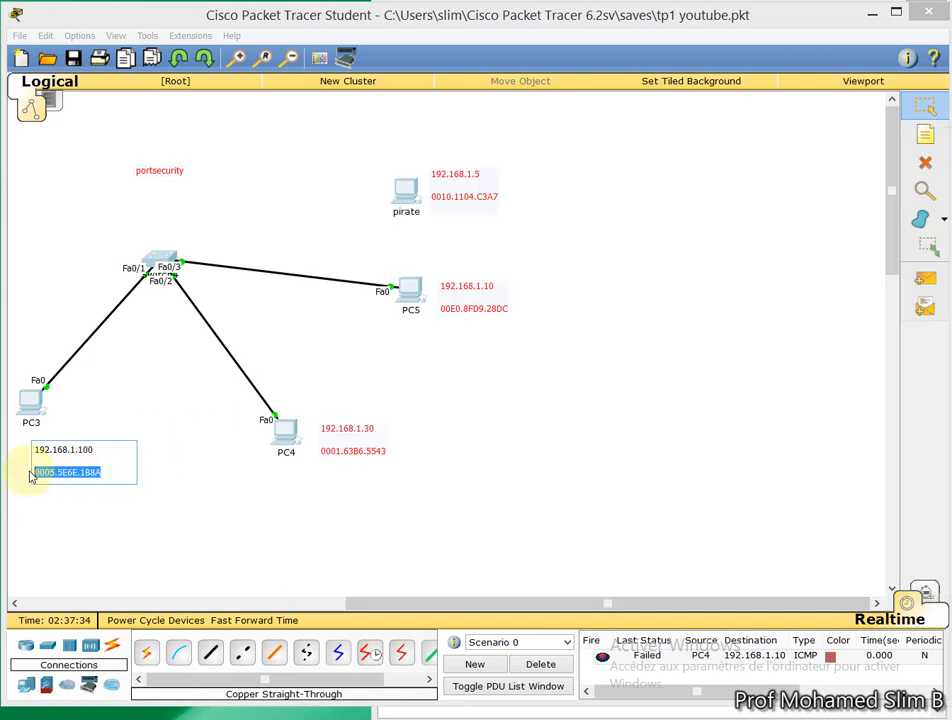
mouse_move(323, 712)
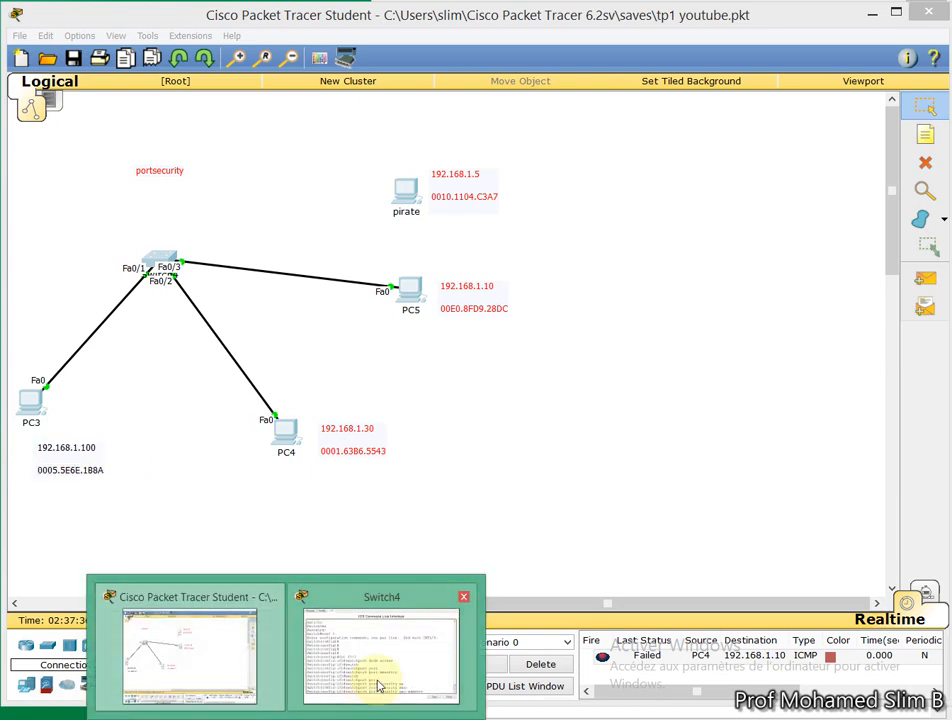
left_click(378, 680)
right_click(826, 540)
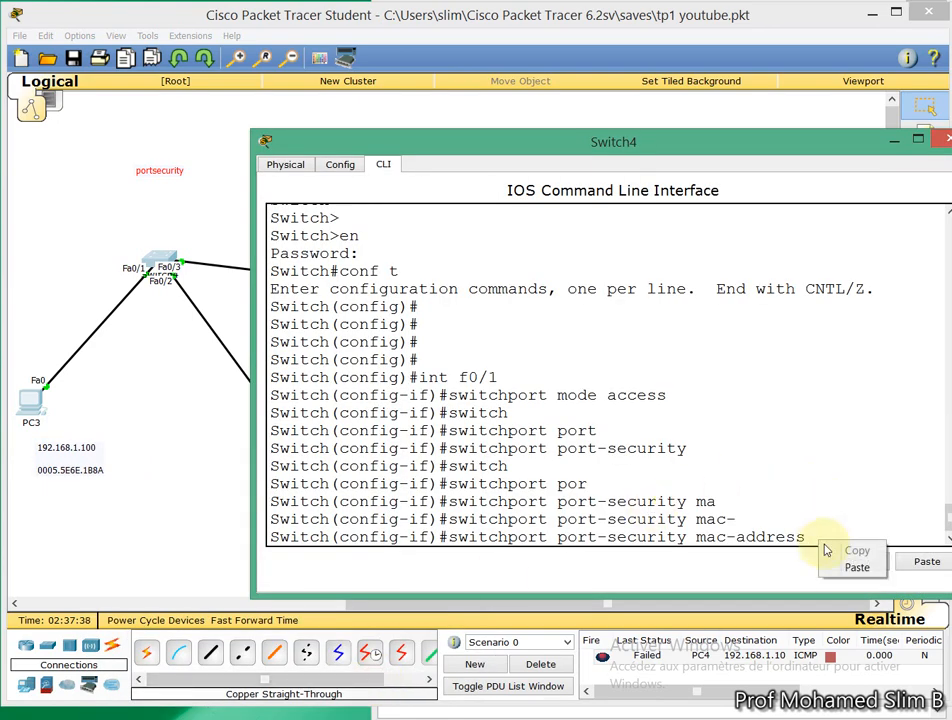
left_click(846, 565)
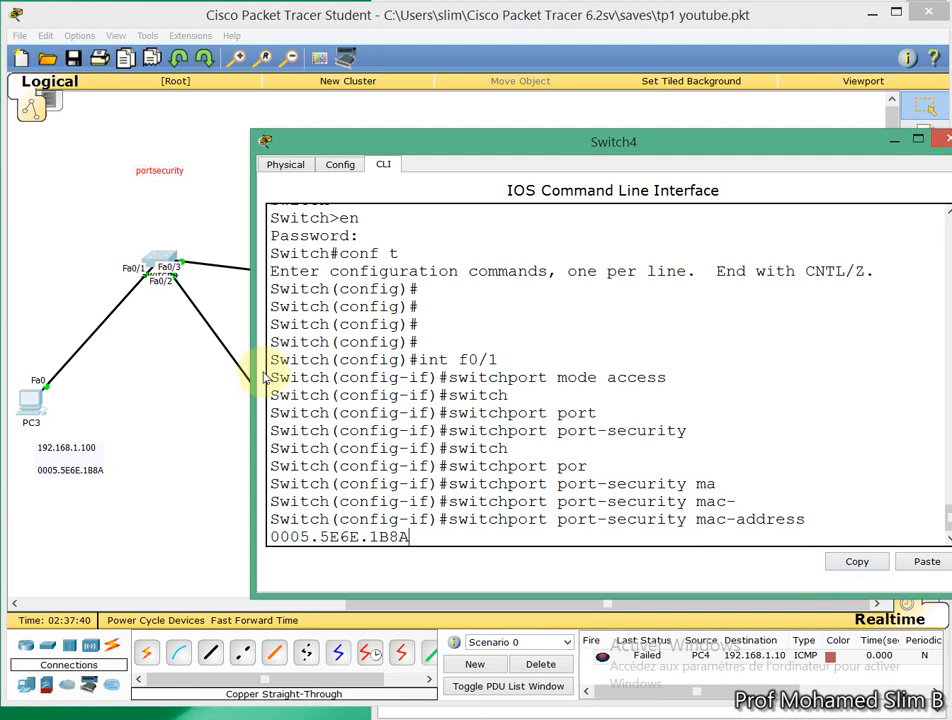
left_click_drag(252, 369, 153, 374)
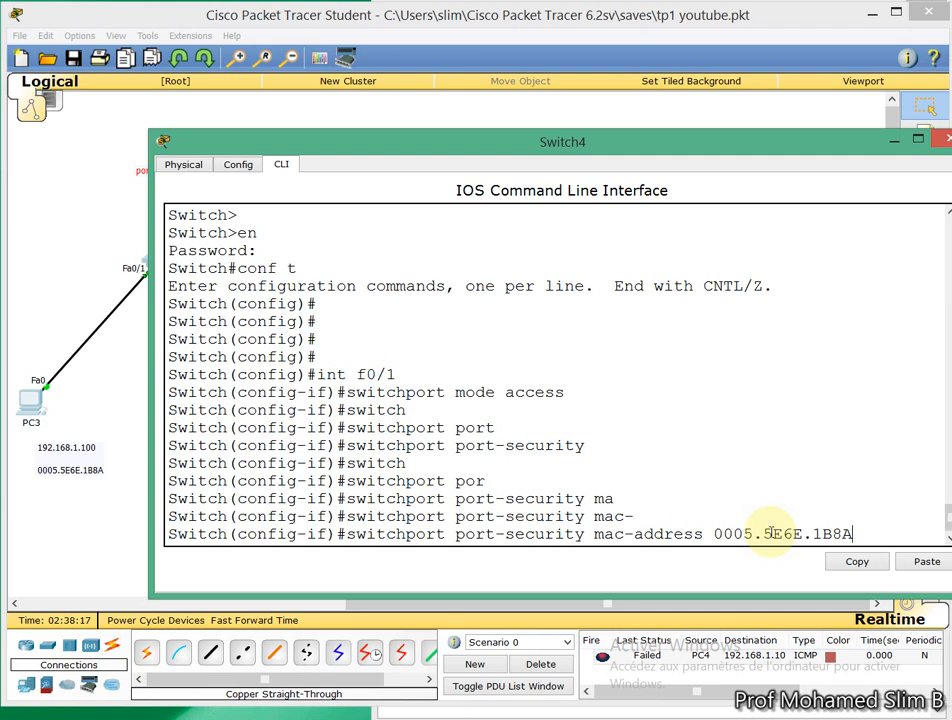
key("Return")
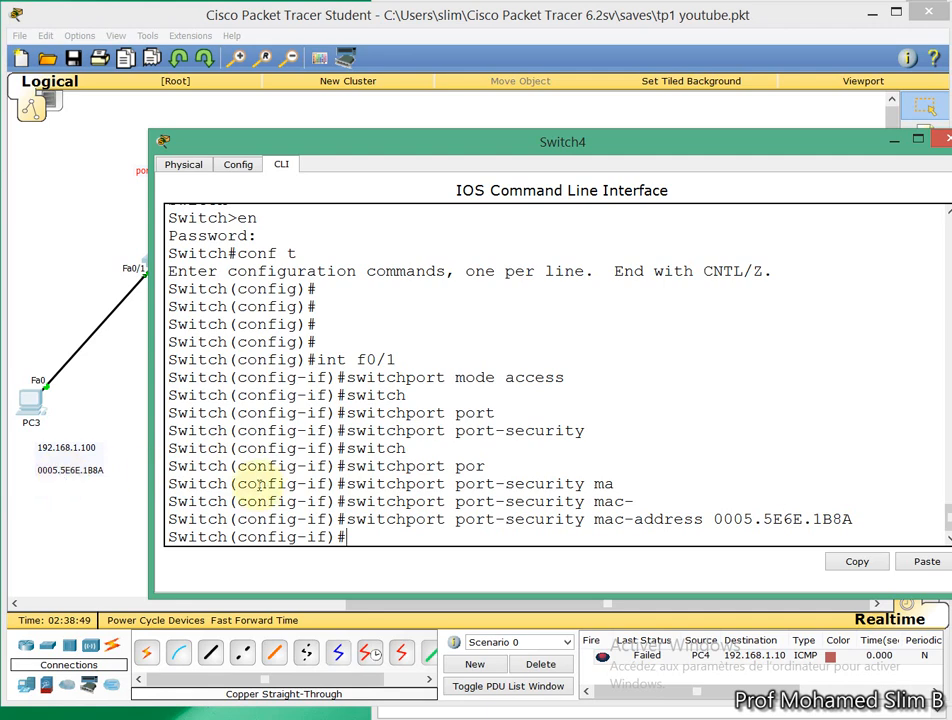
key("Return")
key("Return")
key("Return")
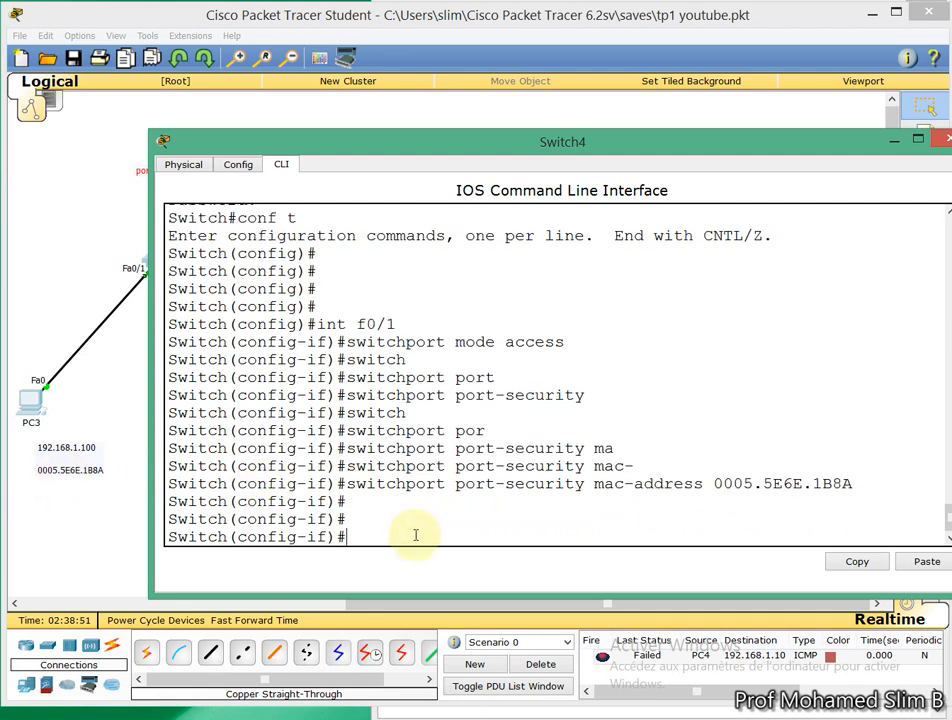
Step: Minimize Switch4's command line window and send a simple PDU from PC3 to PC4
left_click(897, 144)
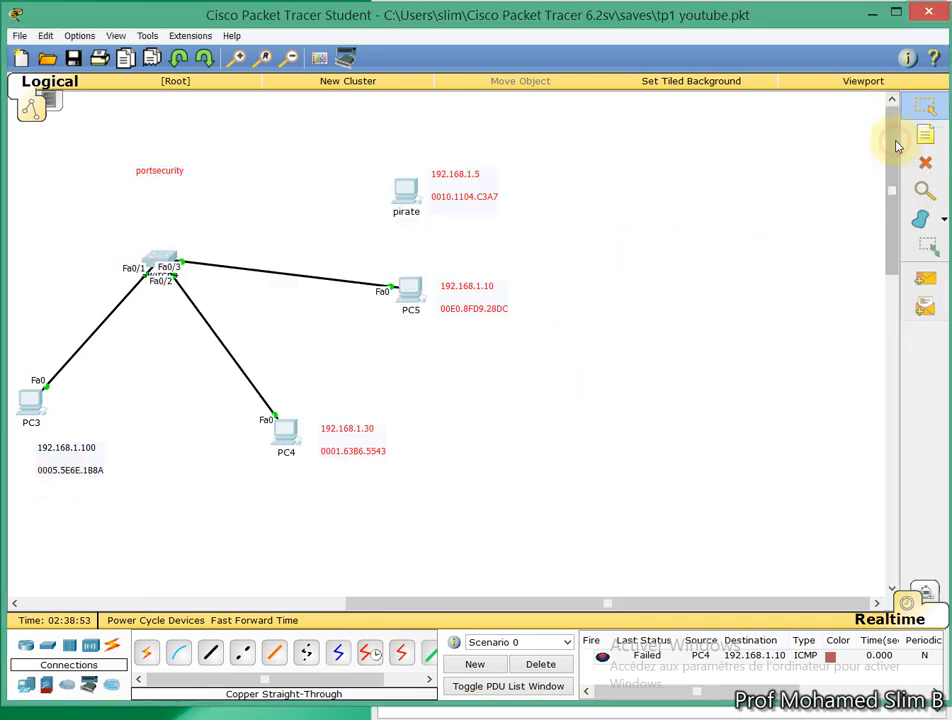
left_click(920, 283)
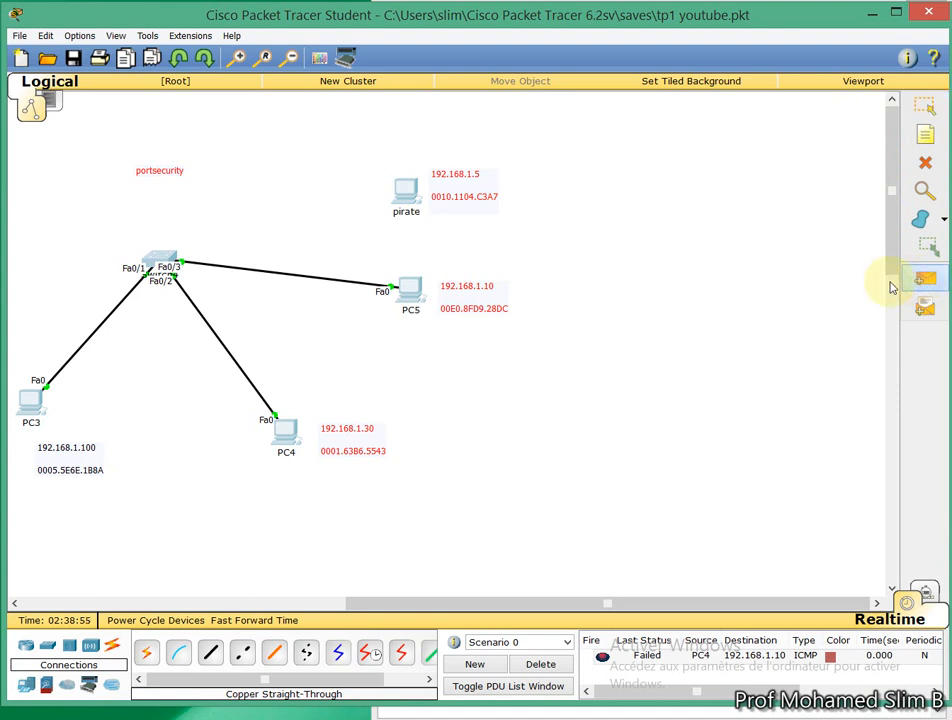
left_click(289, 437)
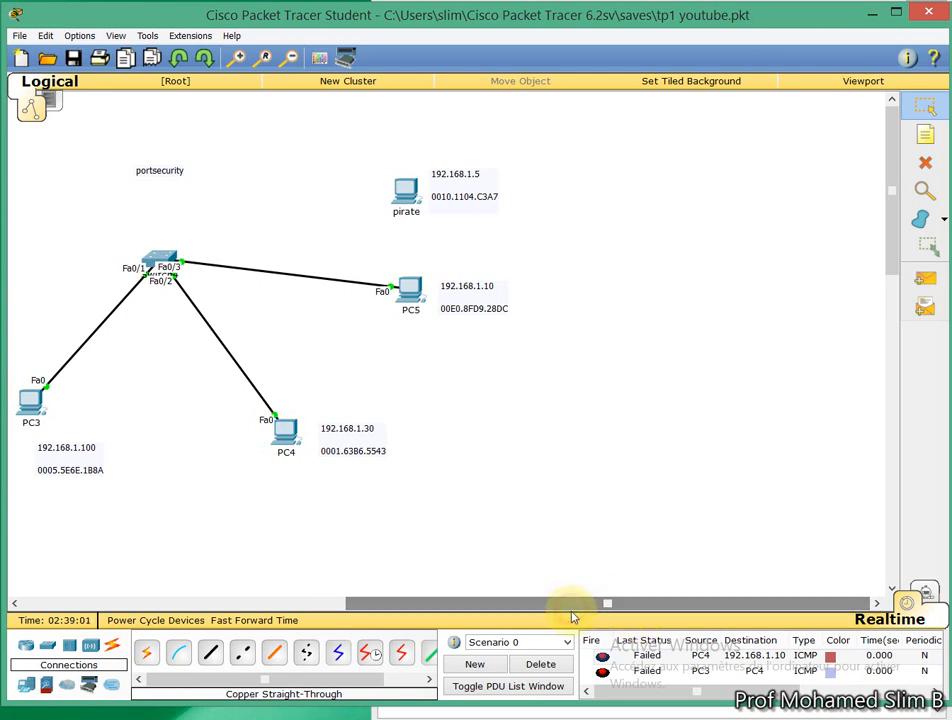
Step: Clear Scenario 0's PDU list, send a new simple PDU from PC3 to PC4, and check its status
left_click(540, 666)
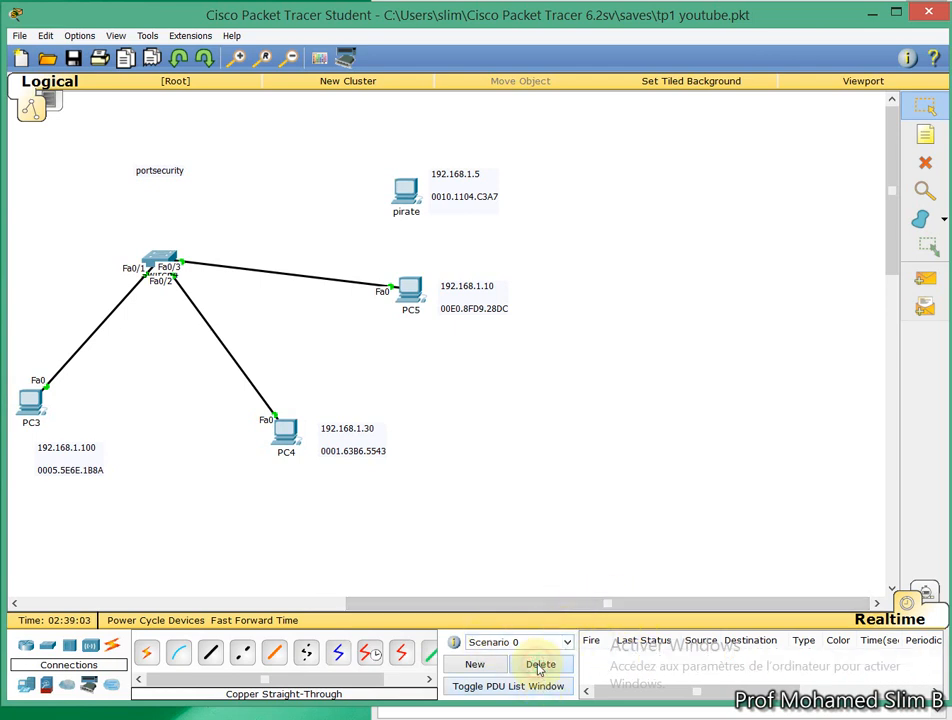
left_click(920, 277)
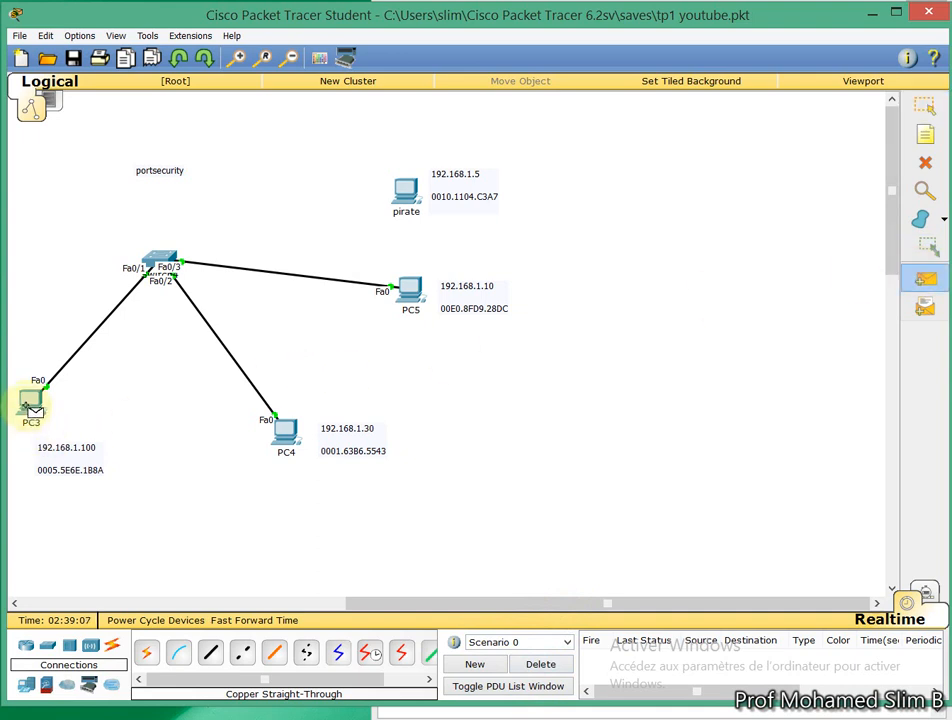
left_click(30, 408)
left_click(287, 432)
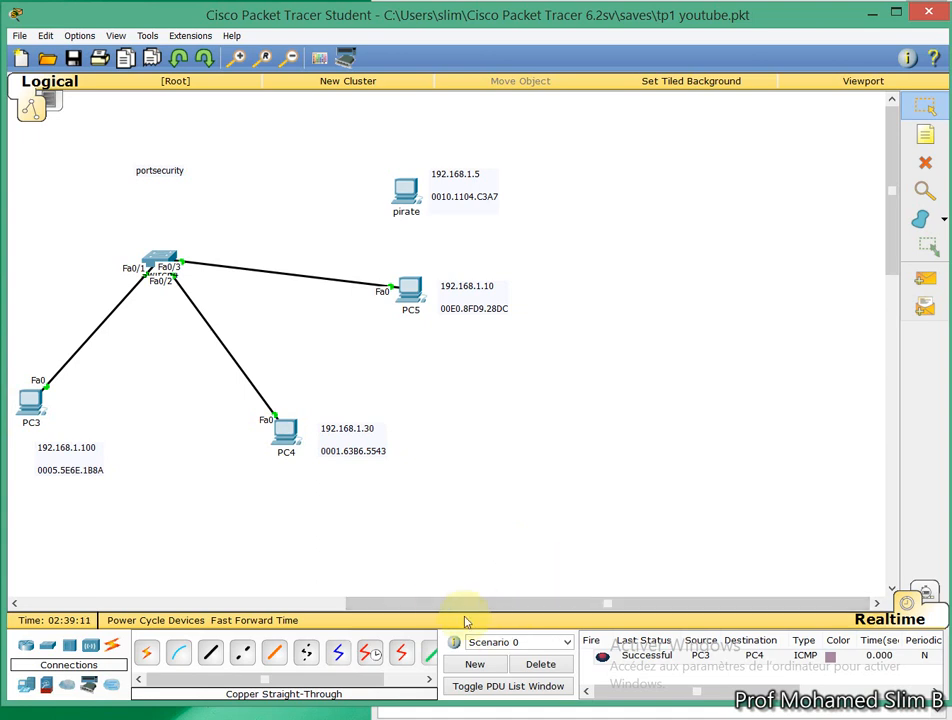
left_click(644, 657)
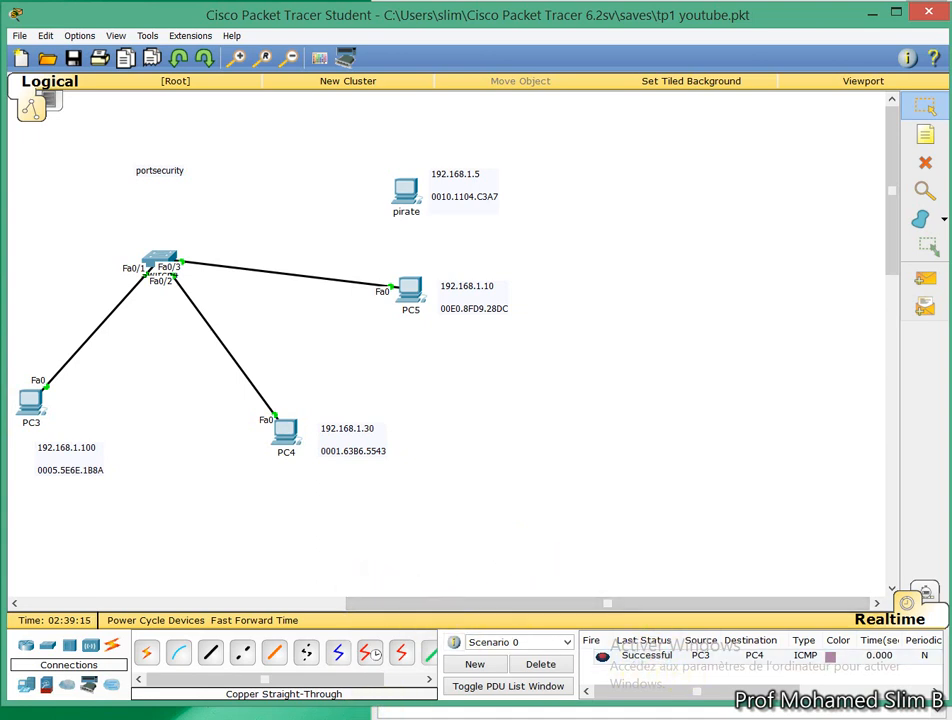
Step: Minimize Switch4's command line window and delete the cable between Switch4 and PC3
left_click(419, 595)
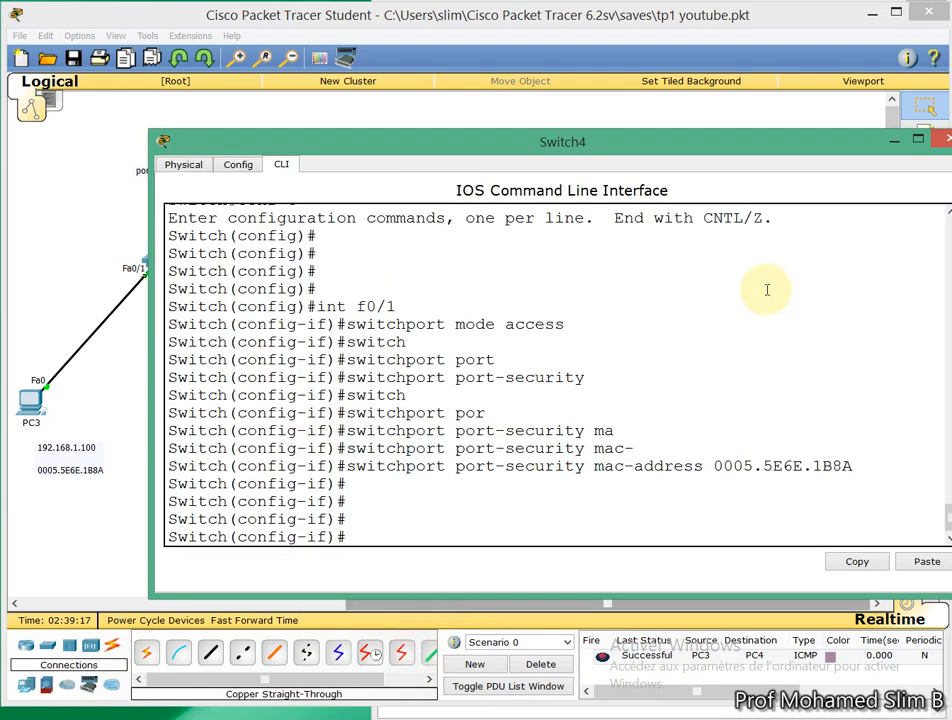
left_click(896, 140)
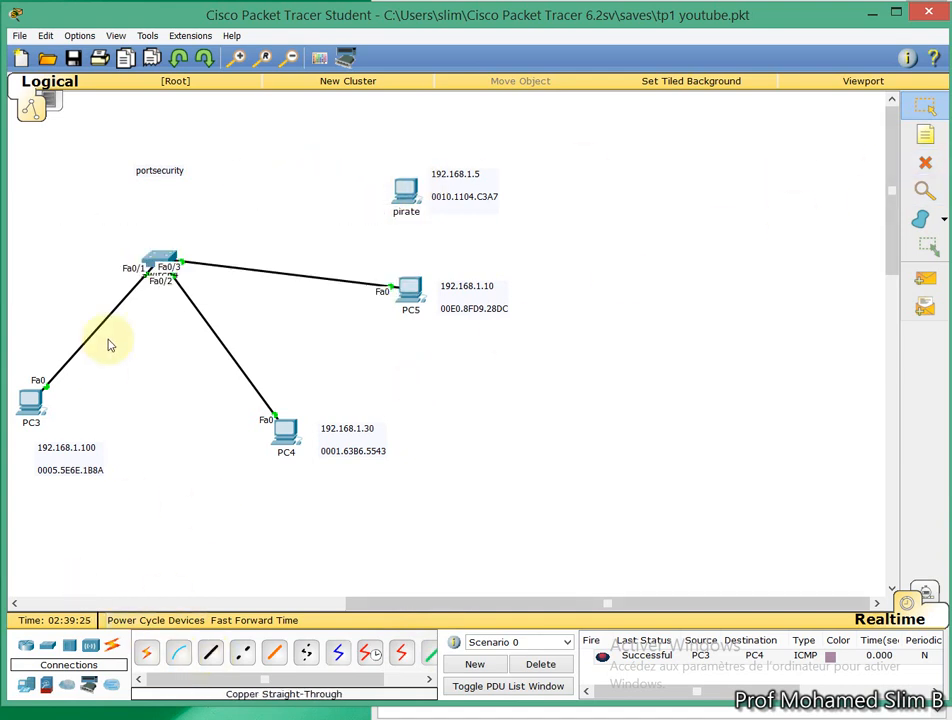
left_click(925, 162)
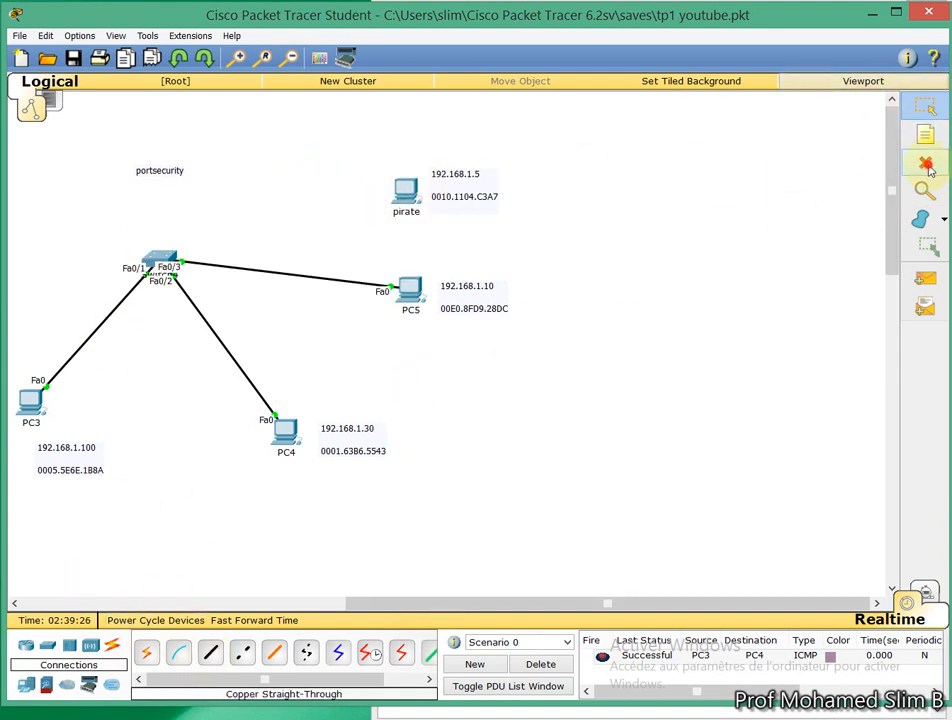
left_click(107, 316)
Step: Connect Switch4's FastEthernet0/1 to the pirate PC's FastEthernet0 with a copper straight-through cable and fast forward time
left_click(210, 652)
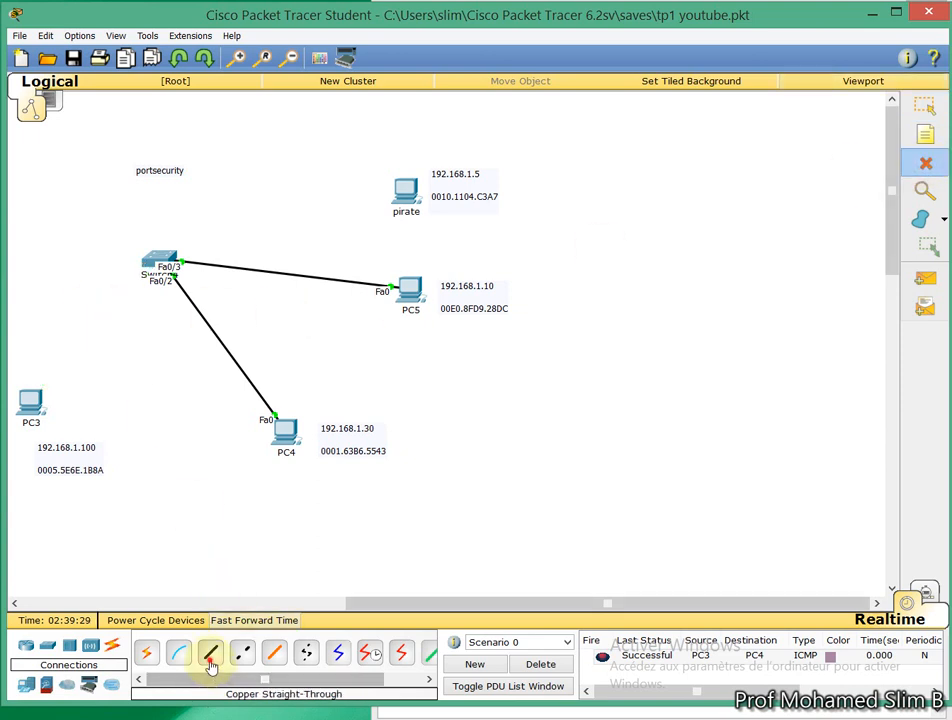
left_click(160, 261)
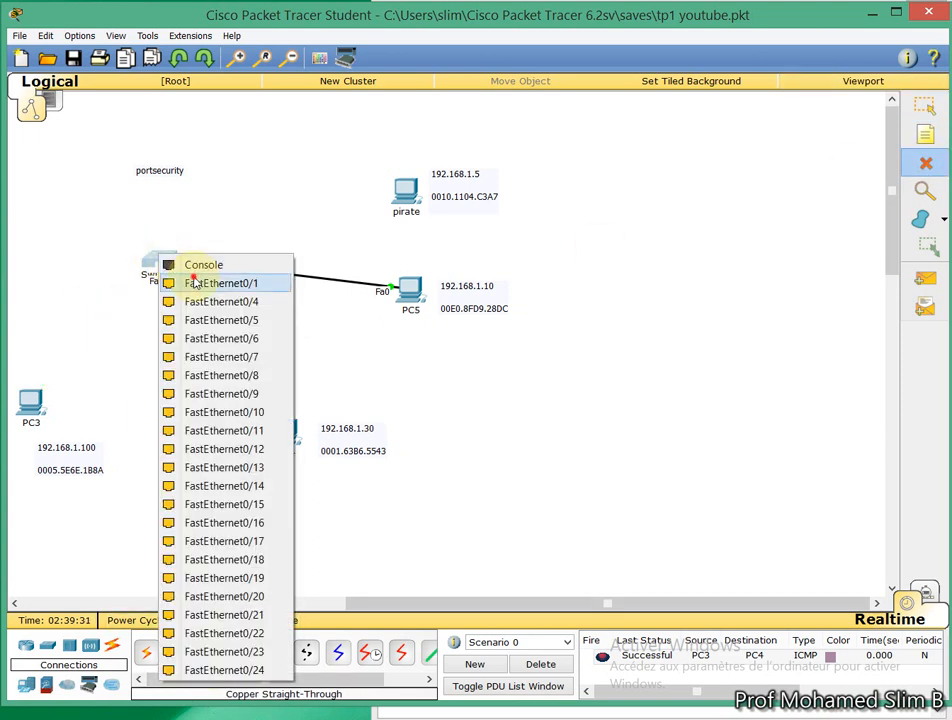
left_click(195, 280)
left_click(405, 190)
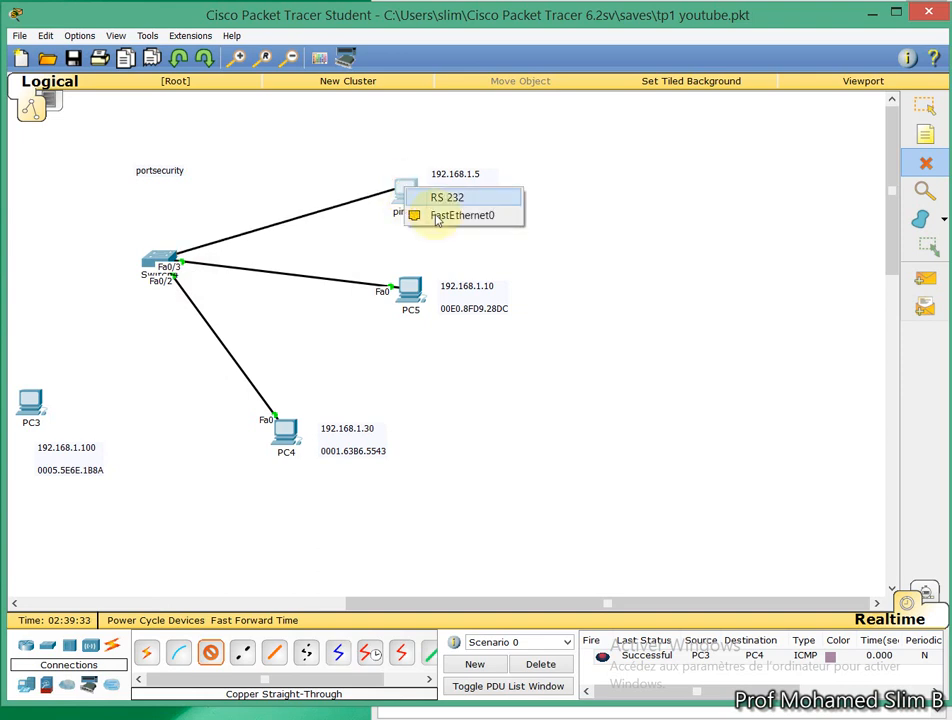
left_click(435, 217)
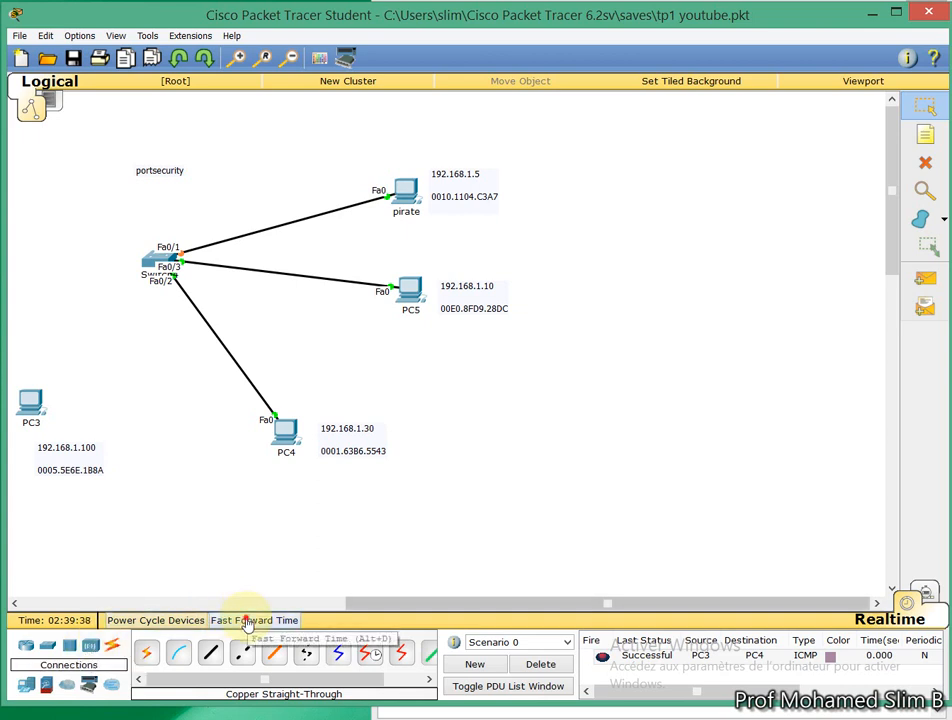
left_click(250, 619)
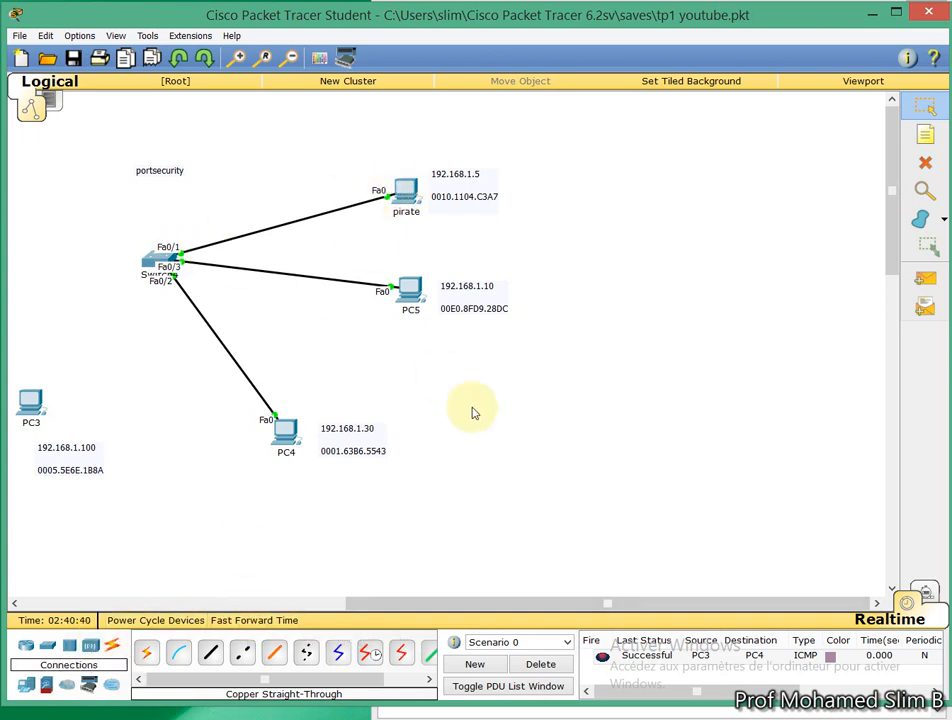
Step: Clear Scenario 0's PDU list and send a simple PDU from the pirate PC to PC4
left_click(542, 664)
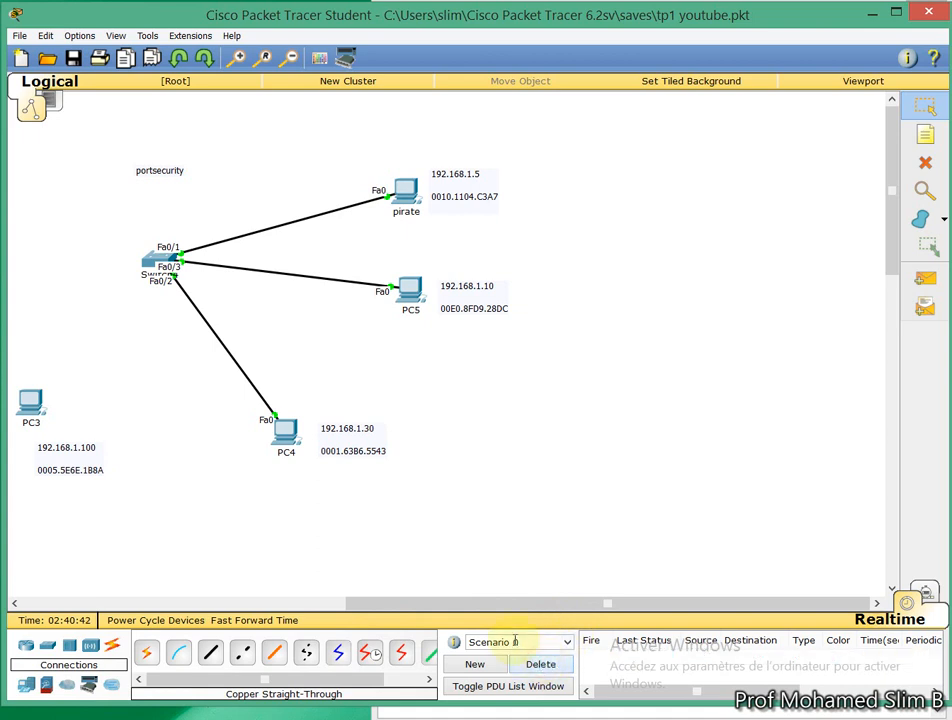
left_click(925, 282)
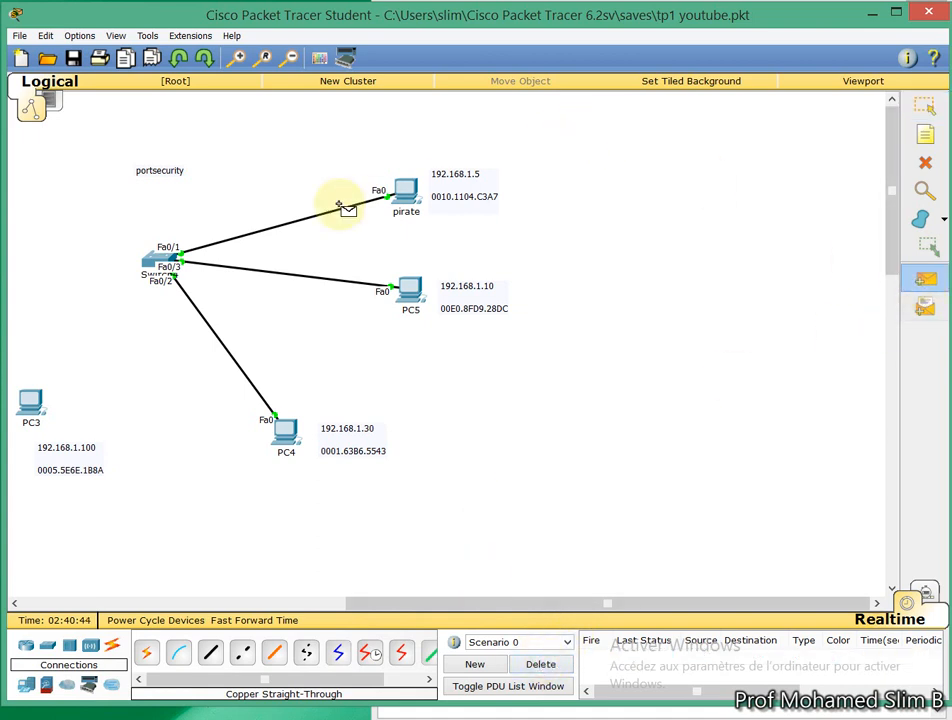
left_click(405, 200)
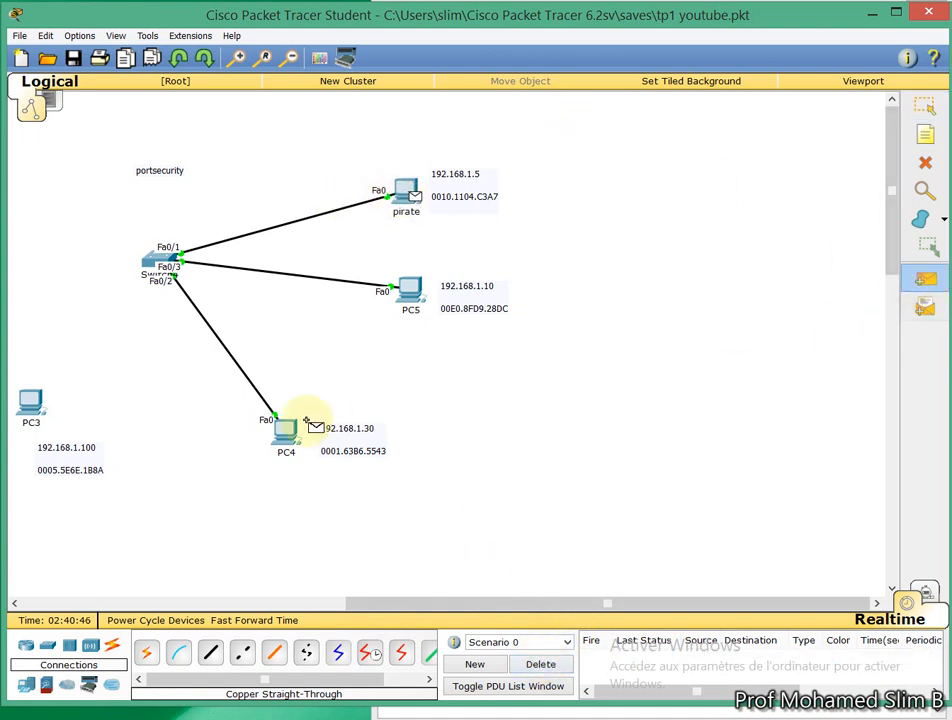
left_click(287, 432)
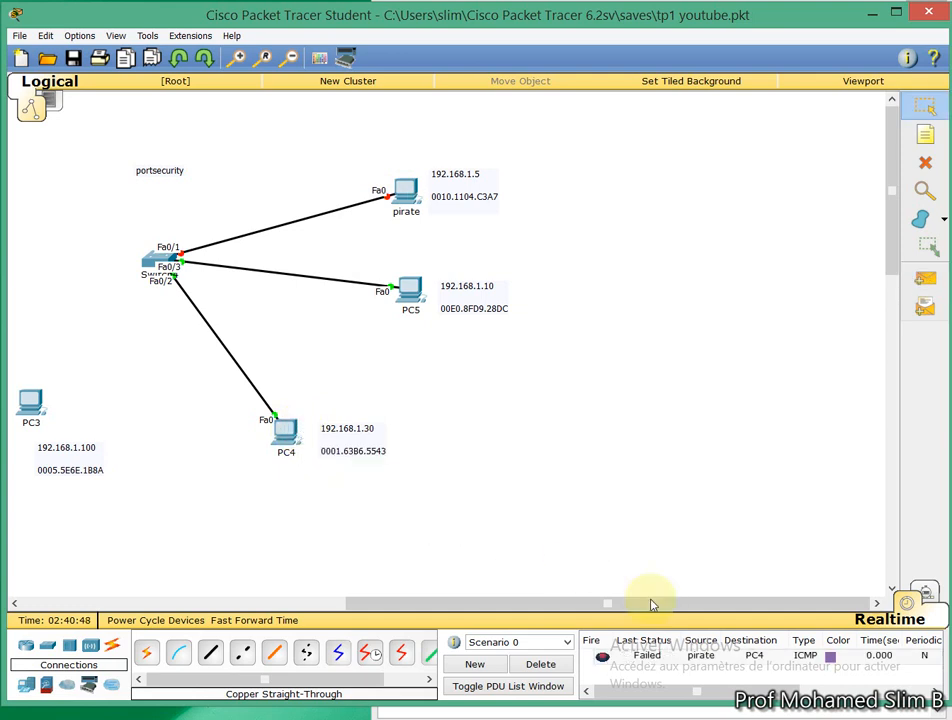
Step: Clear the PDU list, fast forward time, and send a simple PDU from the pirate PC to PC5
left_click(542, 665)
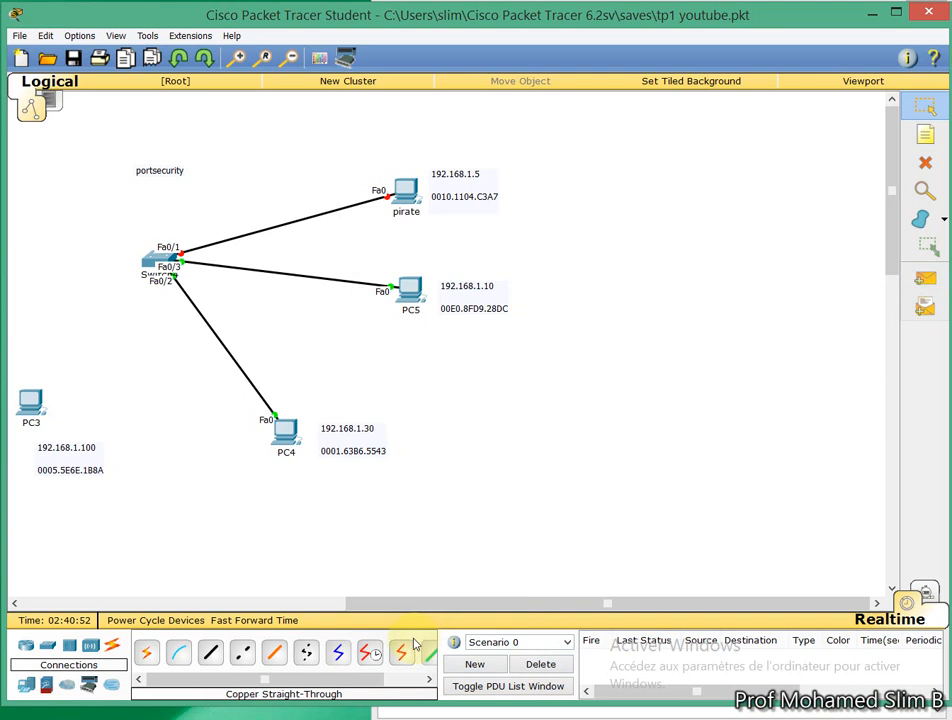
left_click(260, 618)
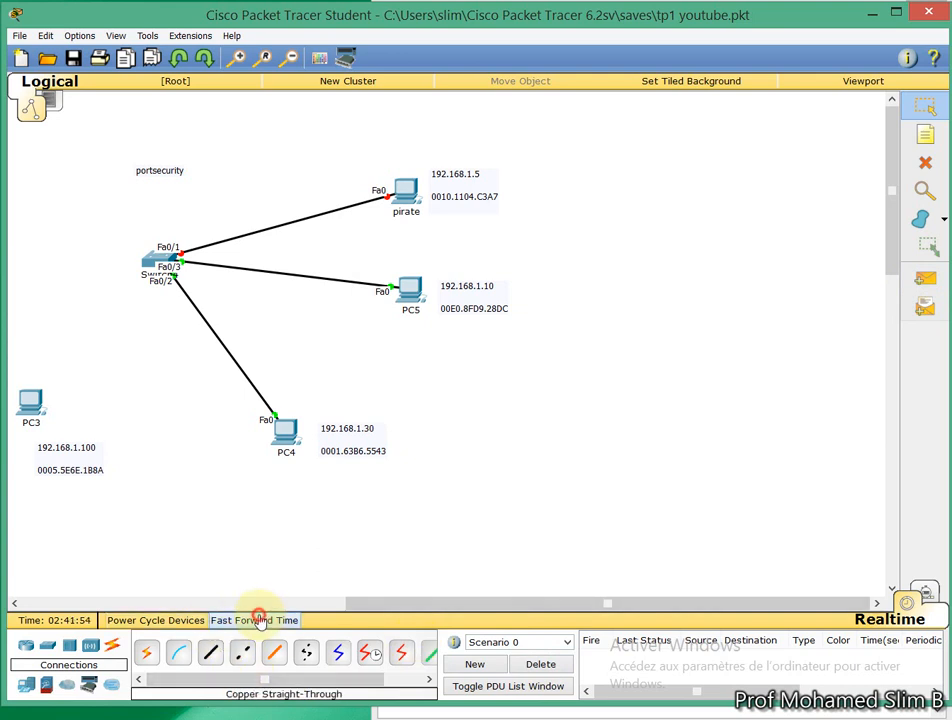
left_click(924, 279)
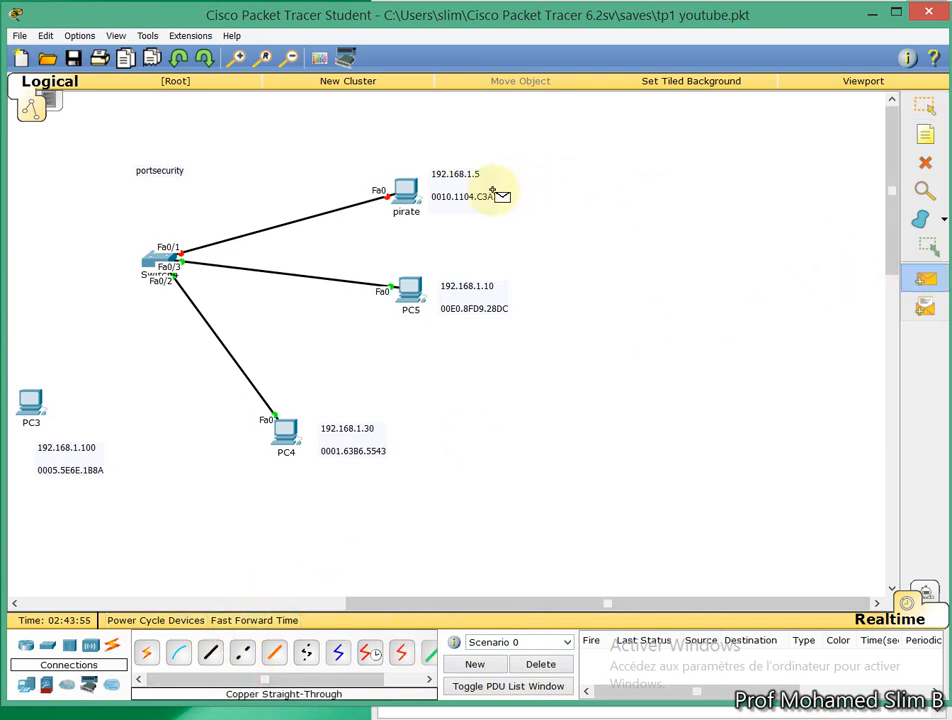
left_click(405, 191)
left_click(410, 288)
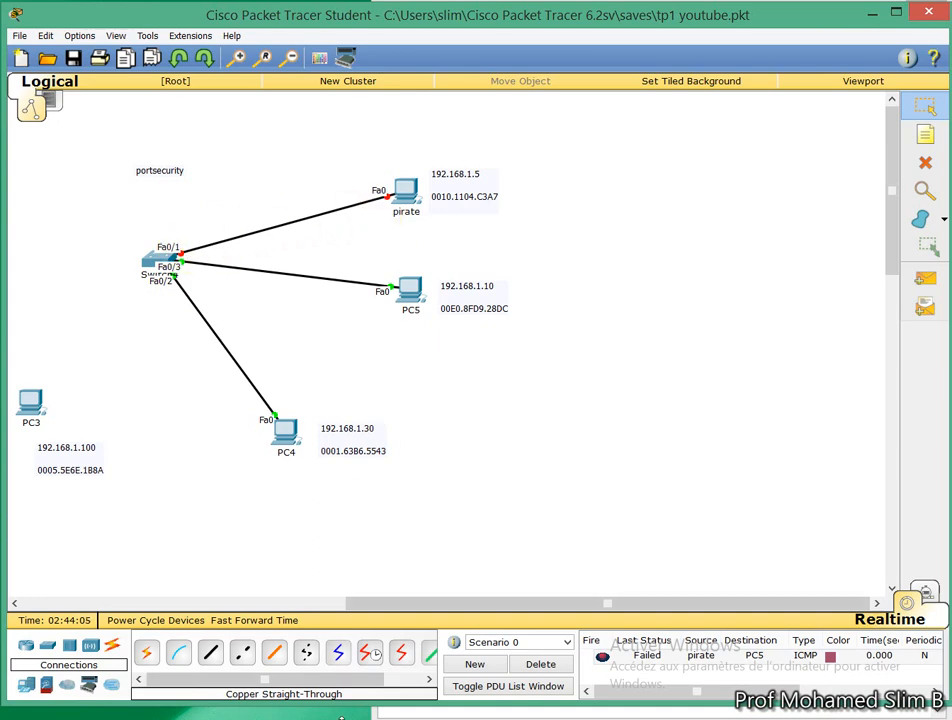
Step: Restore Switch4's command line and examine FastEthernet0/1's state messages and the port-security commands entered earlier
left_click(372, 601)
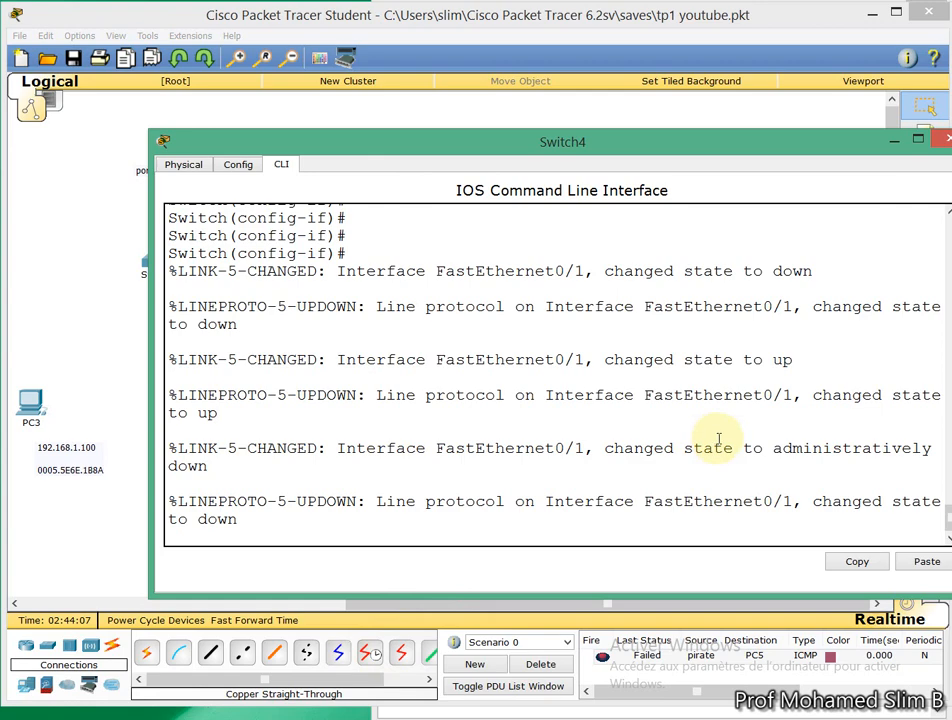
left_click_drag(732, 145, 650, 163)
left_click_drag(888, 521, 893, 497)
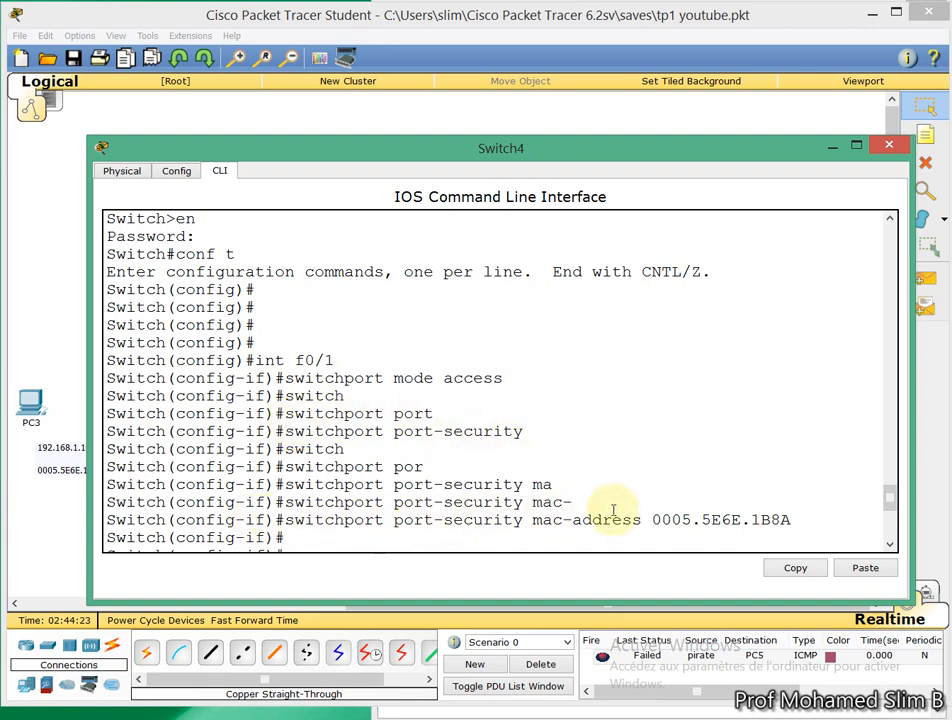
Step: Switch to Paint, read the notes on the protect, restrict and shutdown violation modes, and return to the topology
mouse_move(235, 714)
left_click(300, 676)
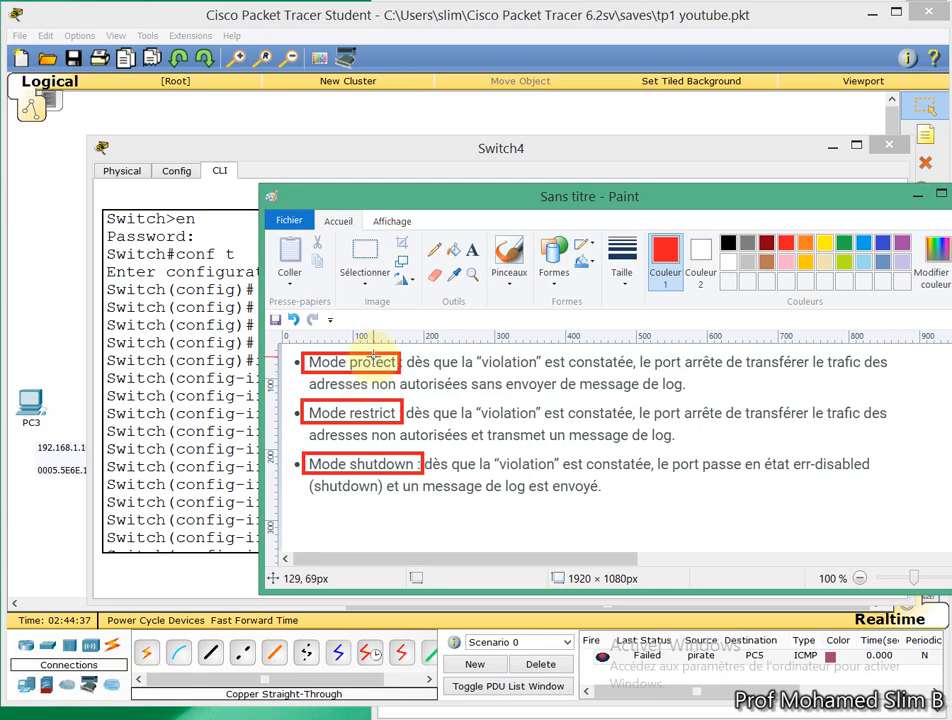
left_click(389, 110)
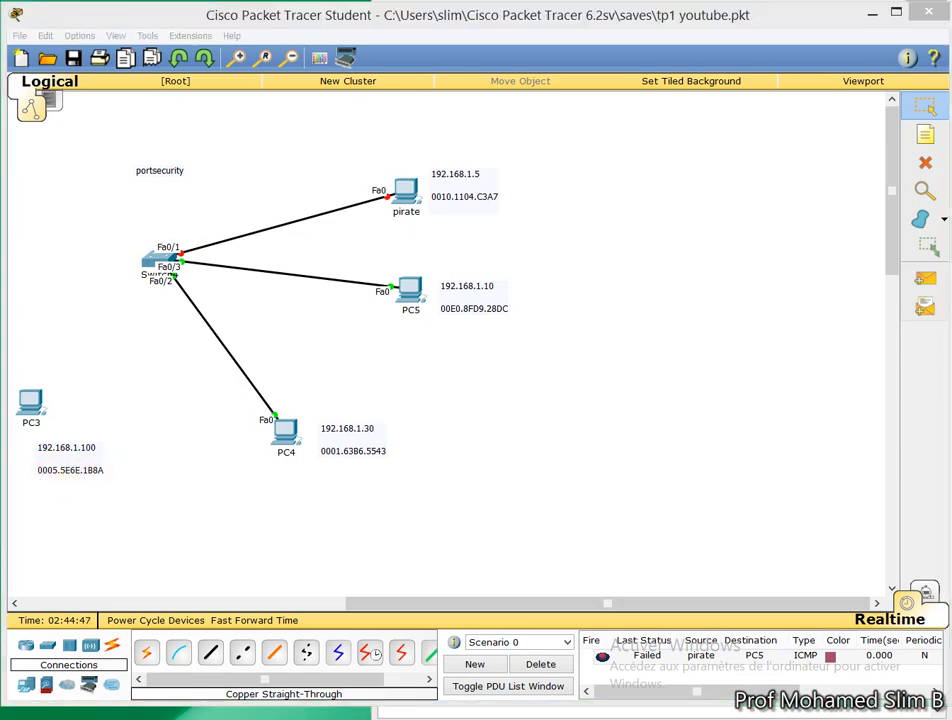
Step: Compare the pirate PC's link and MAC address in the topology with the port-security commands in Switch4's command line
left_click(351, 632)
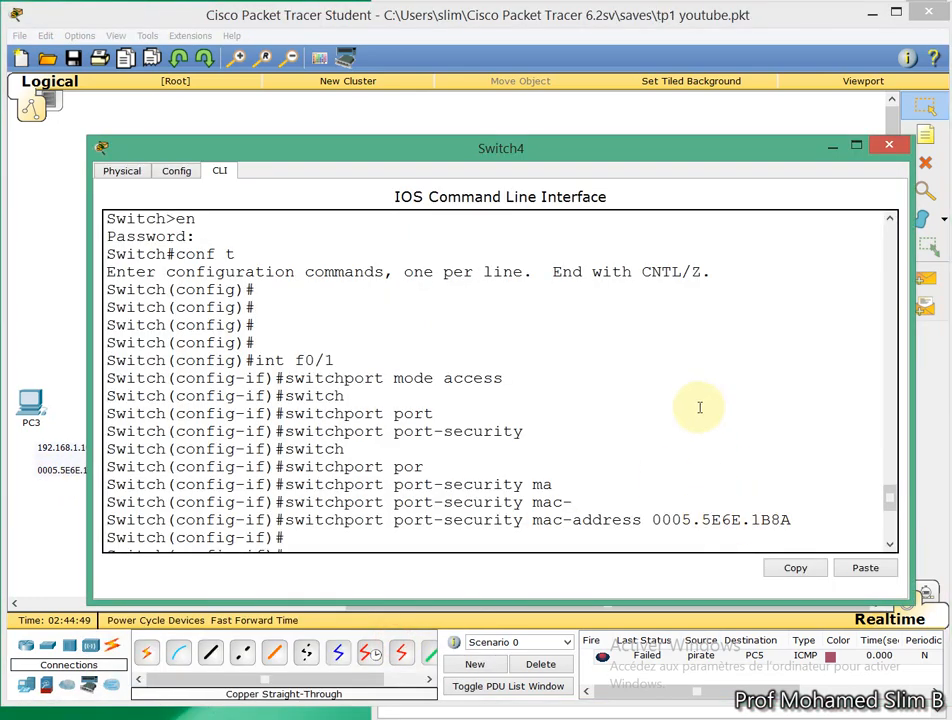
left_click(518, 124)
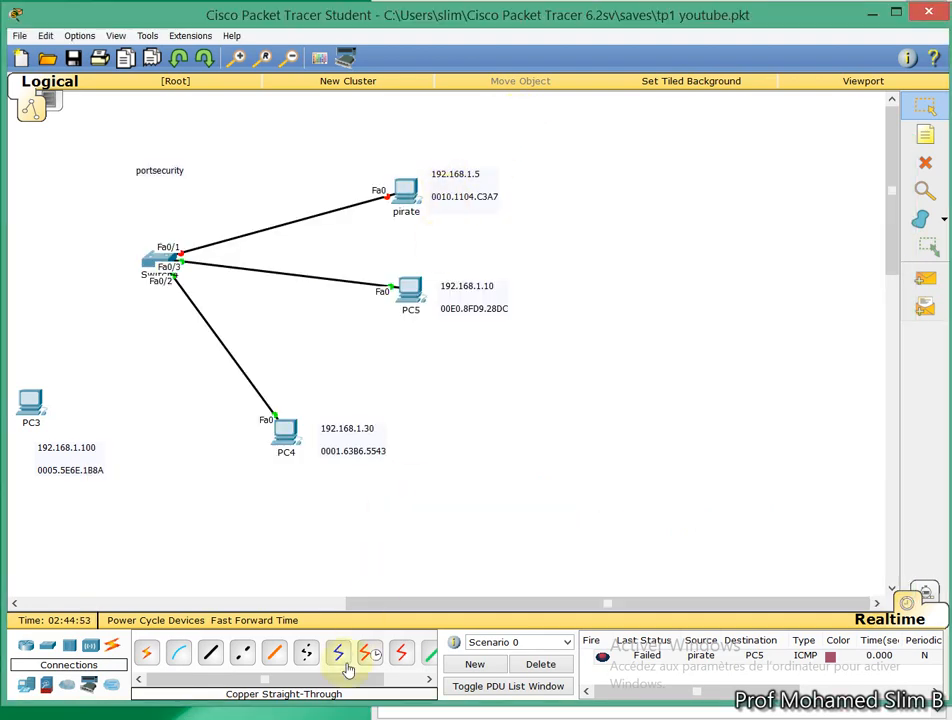
left_click(425, 650)
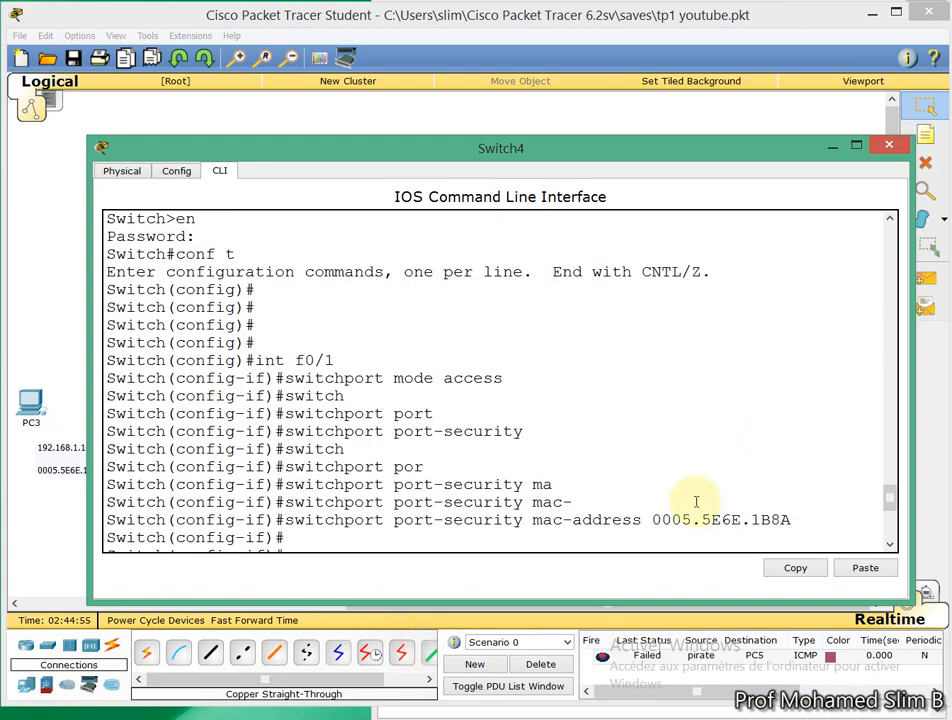
left_click(648, 110)
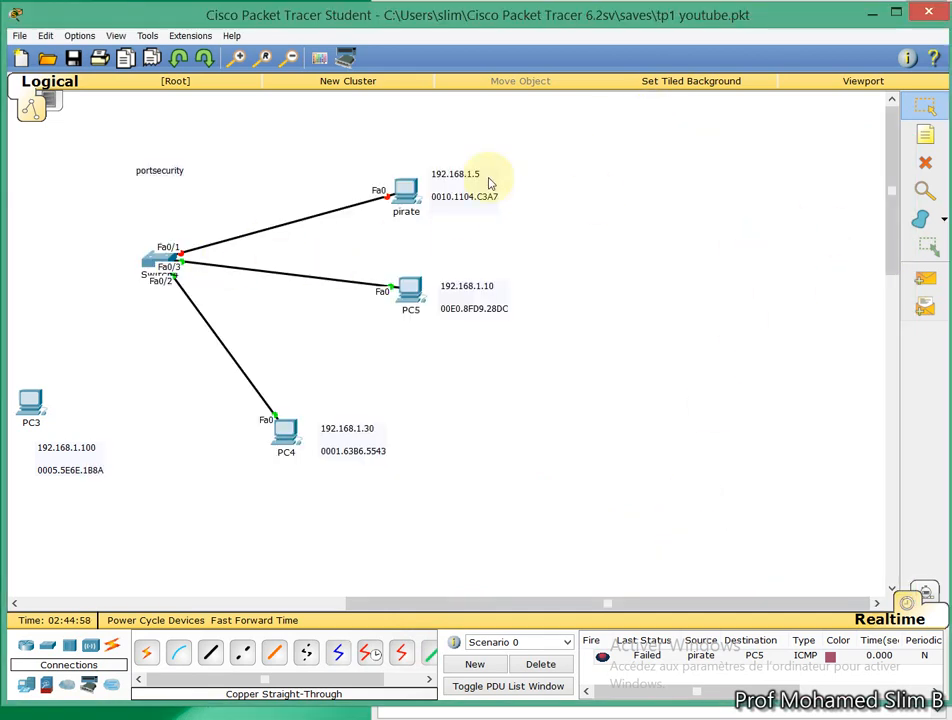
mouse_move(411, 217)
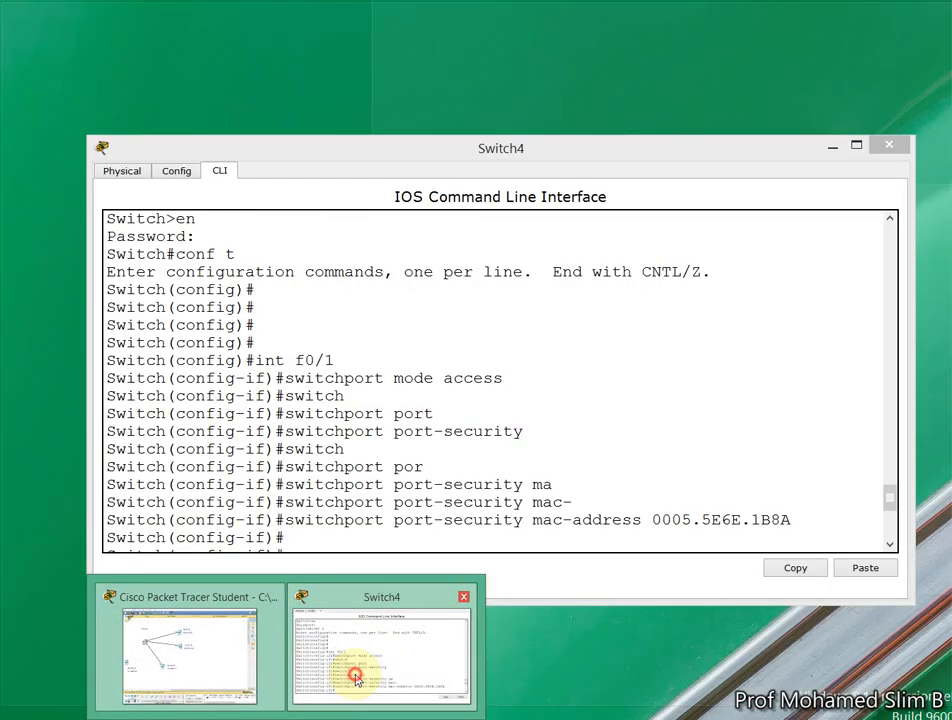
left_click(353, 676)
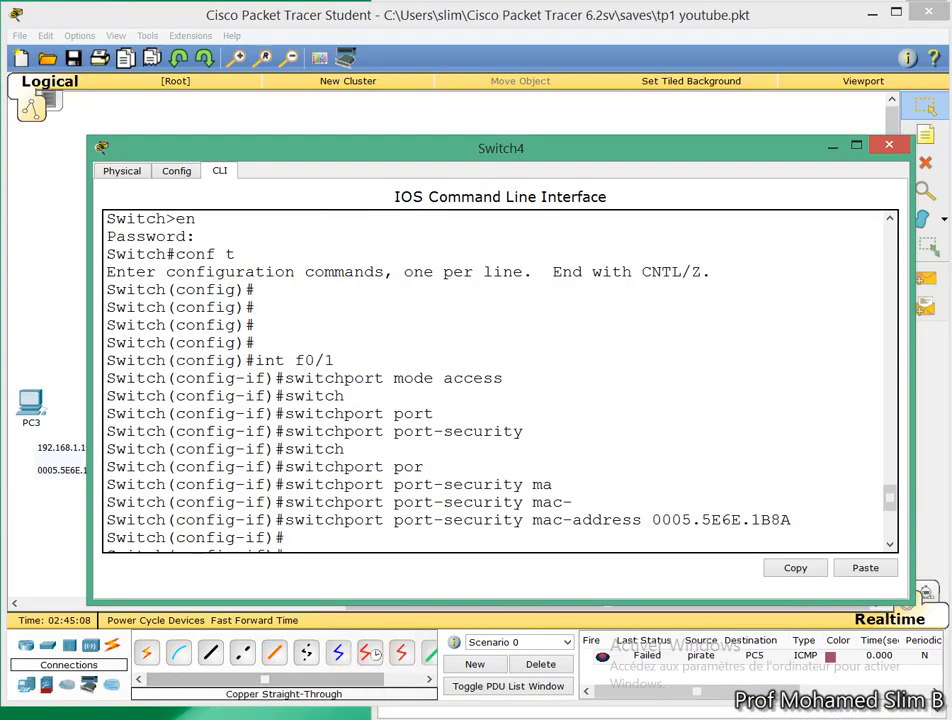
Step: Review the violation mode notes in Paint again, go back to Switch4's command line, and minimize its window
left_click(297, 695)
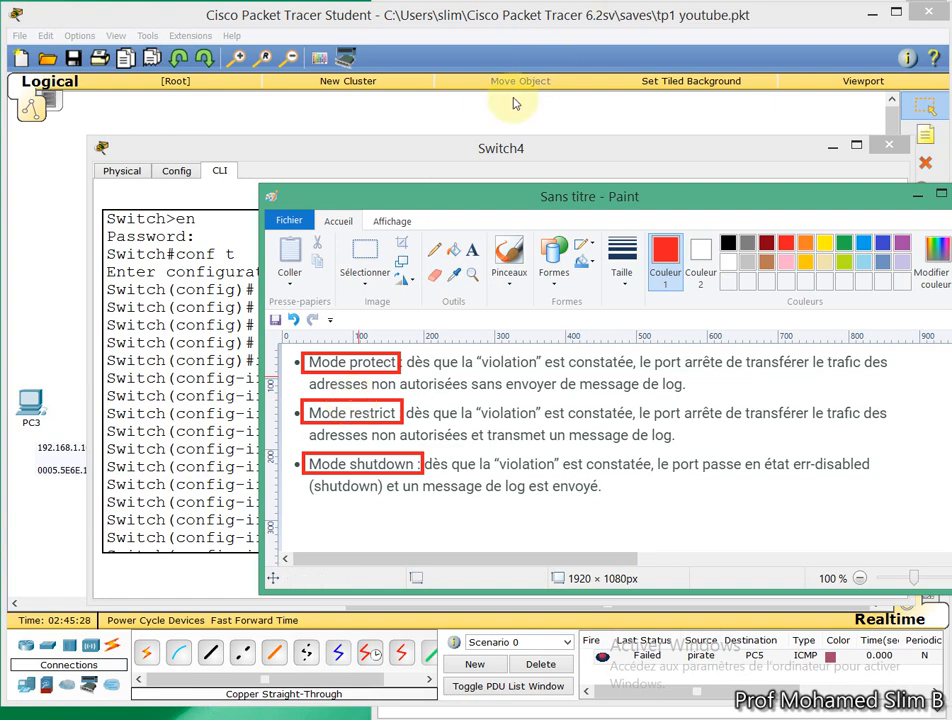
left_click(463, 150)
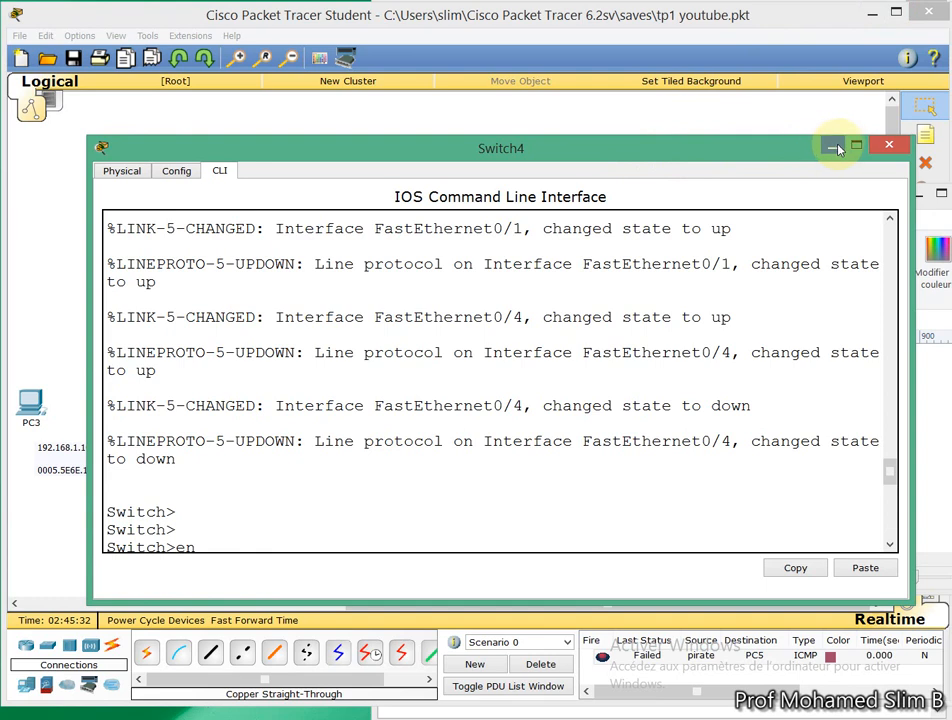
left_click(831, 146)
Step: Delete the cable between Switch4's FastEthernet0/1 and the pirate PC
left_click(675, 142)
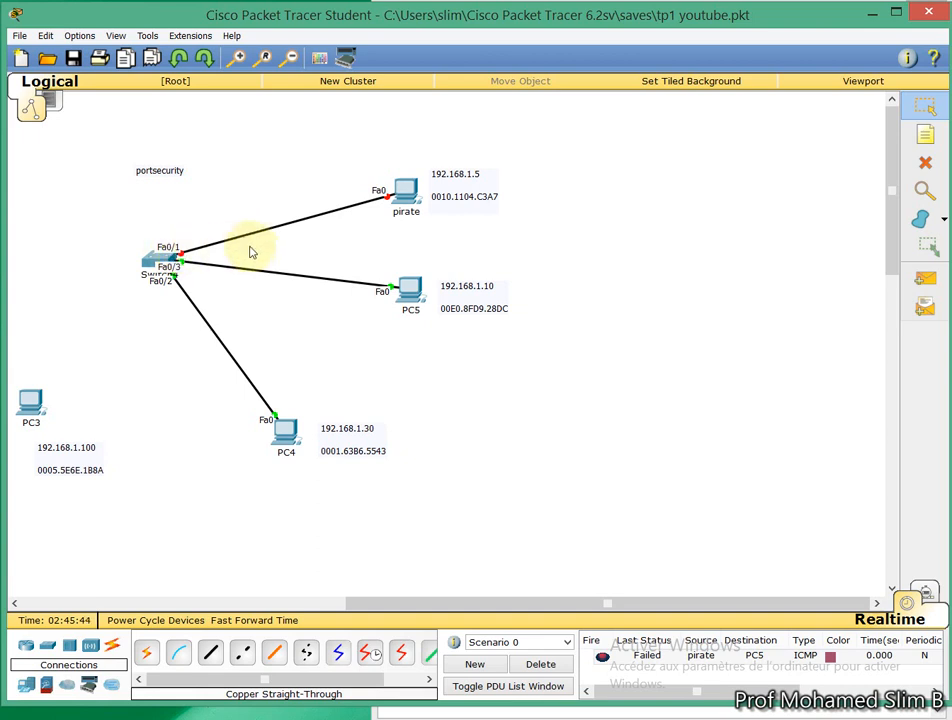
left_click(925, 162)
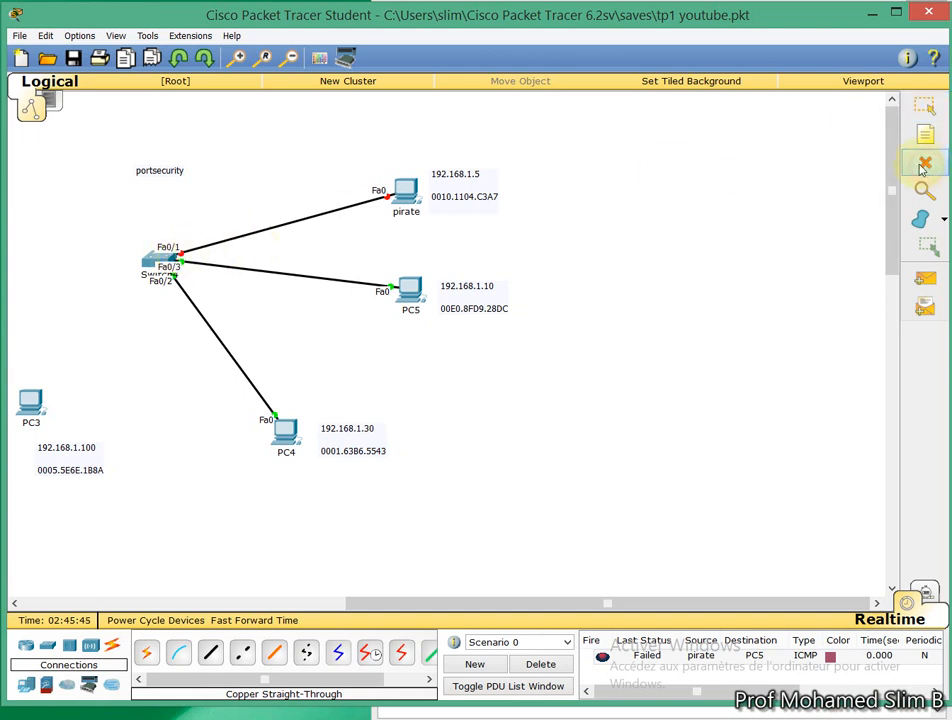
left_click(302, 219)
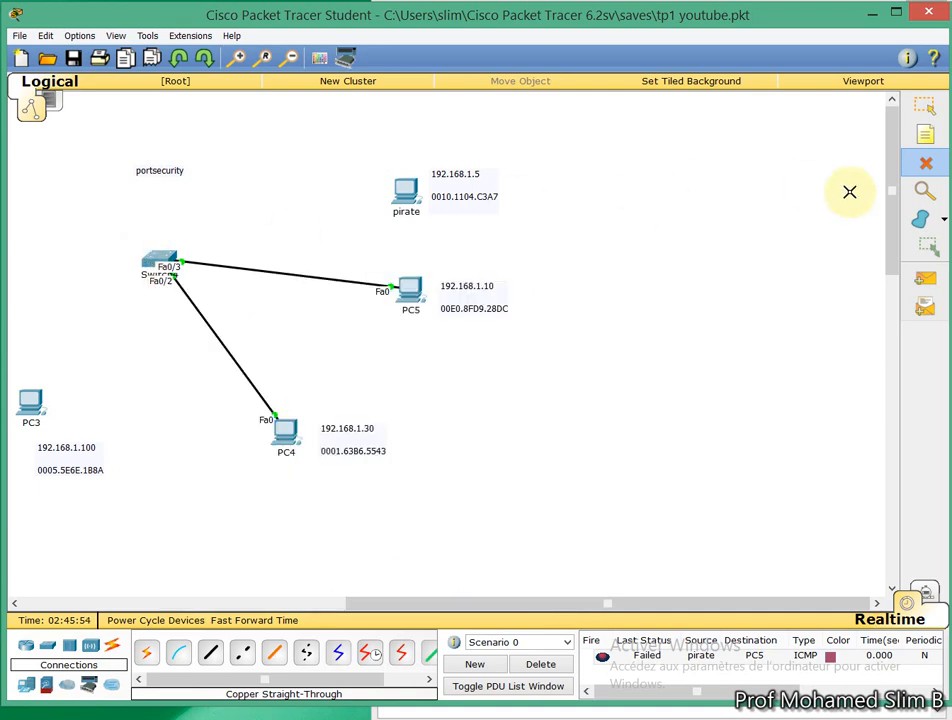
Step: Connect Switch4's FastEthernet0/1 to PC3's FastEthernet0 with a copper straight-through cable and fast forward time
left_click(210, 652)
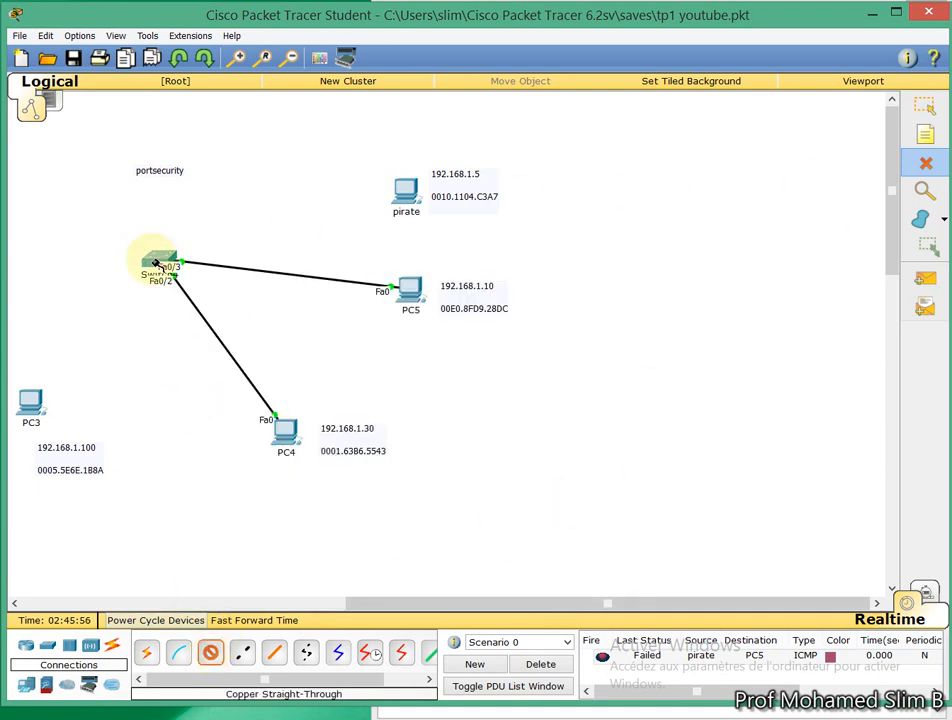
left_click(148, 258)
left_click(172, 280)
left_click(36, 403)
left_click(36, 403)
left_click(64, 427)
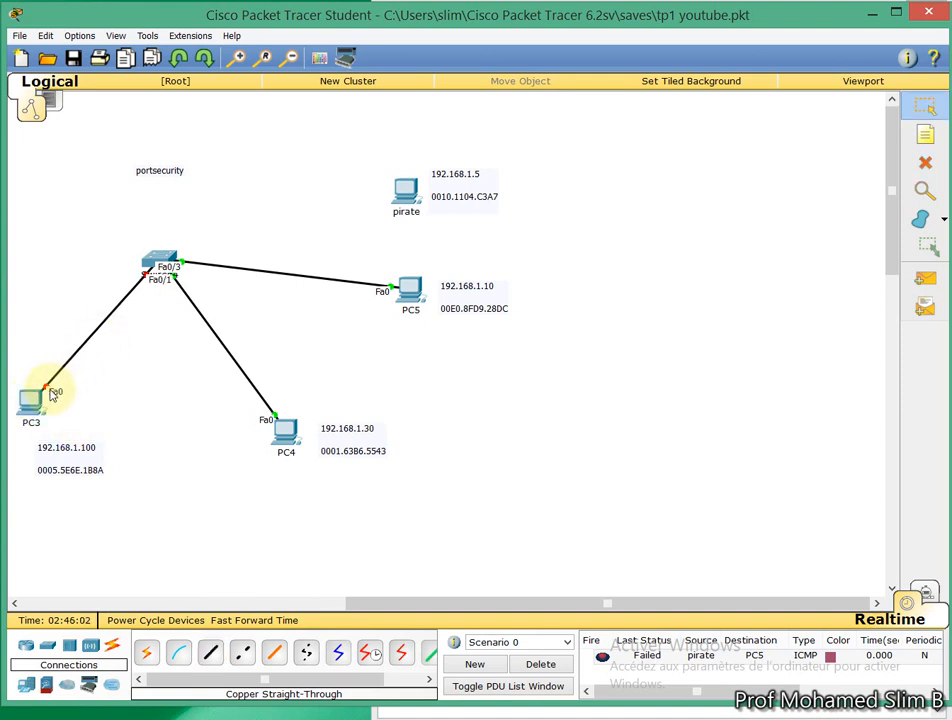
left_click(284, 621)
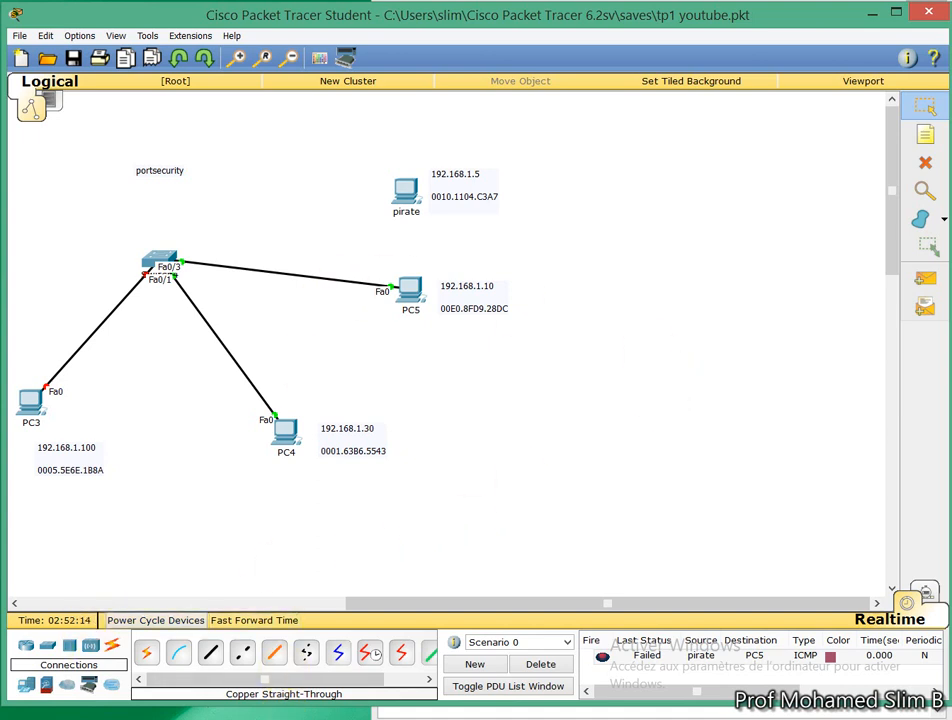
left_click(25, 690)
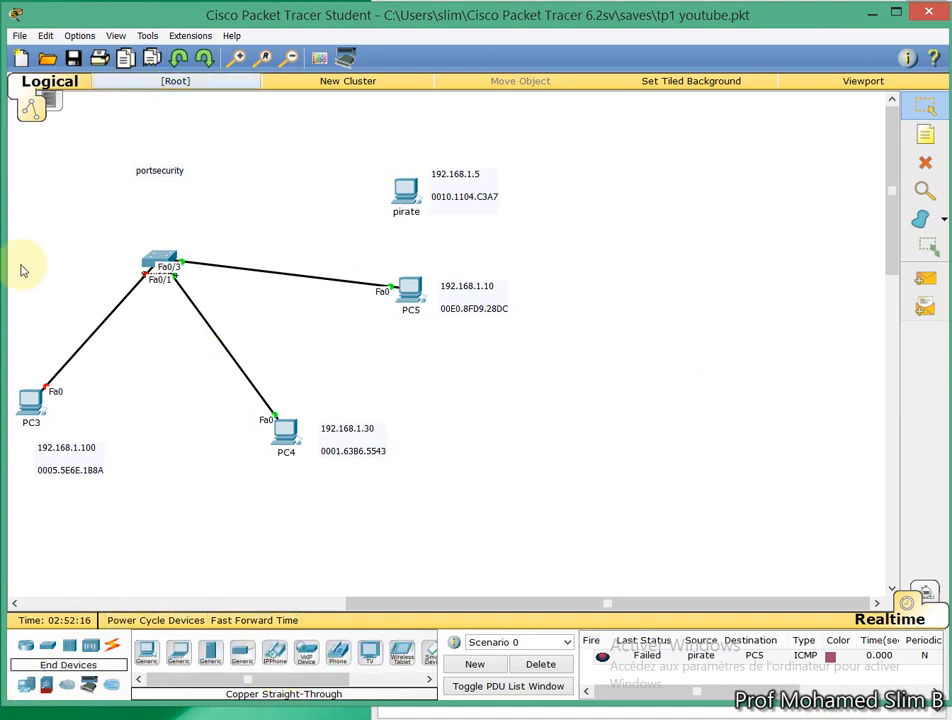
Step: Add a generic PC above the switch and connect it to Switch4 with a console cable
left_click(147, 654)
left_click(43, 175)
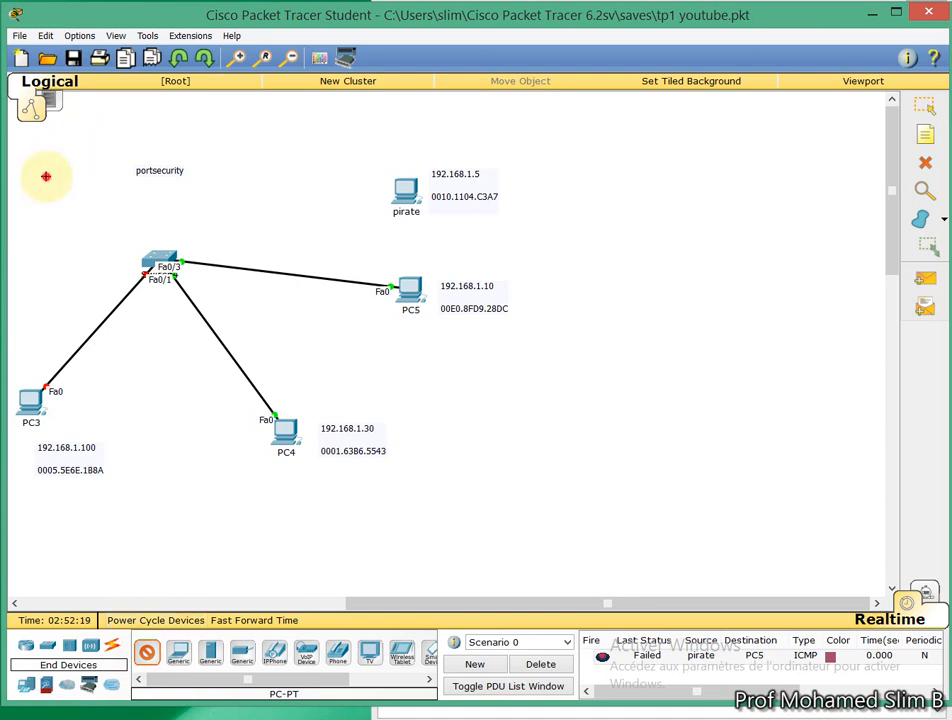
left_click(111, 645)
left_click(180, 652)
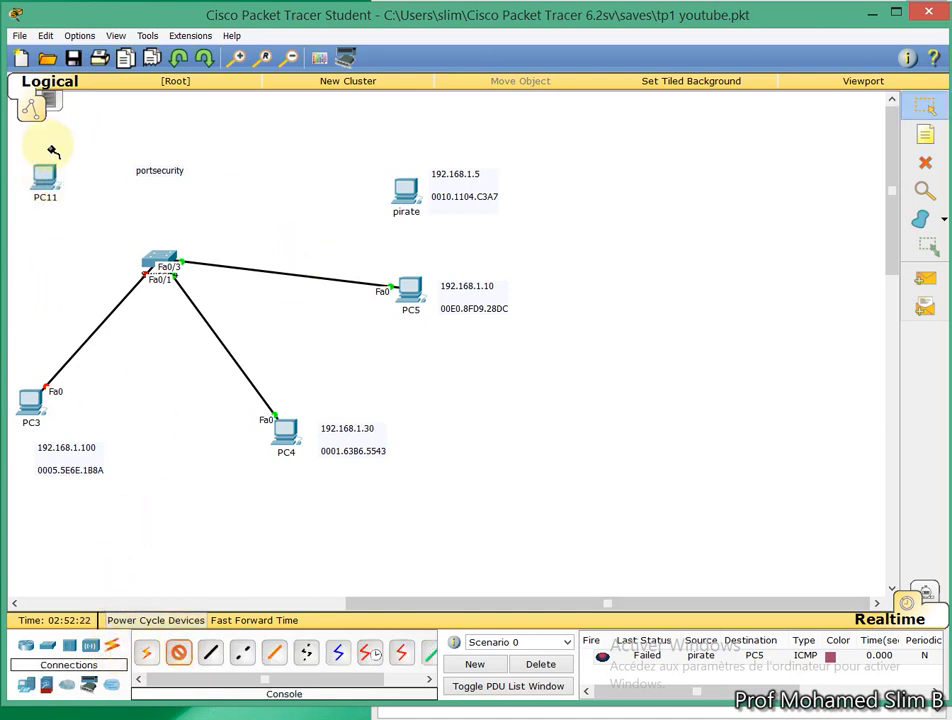
left_click(46, 186)
left_click(89, 200)
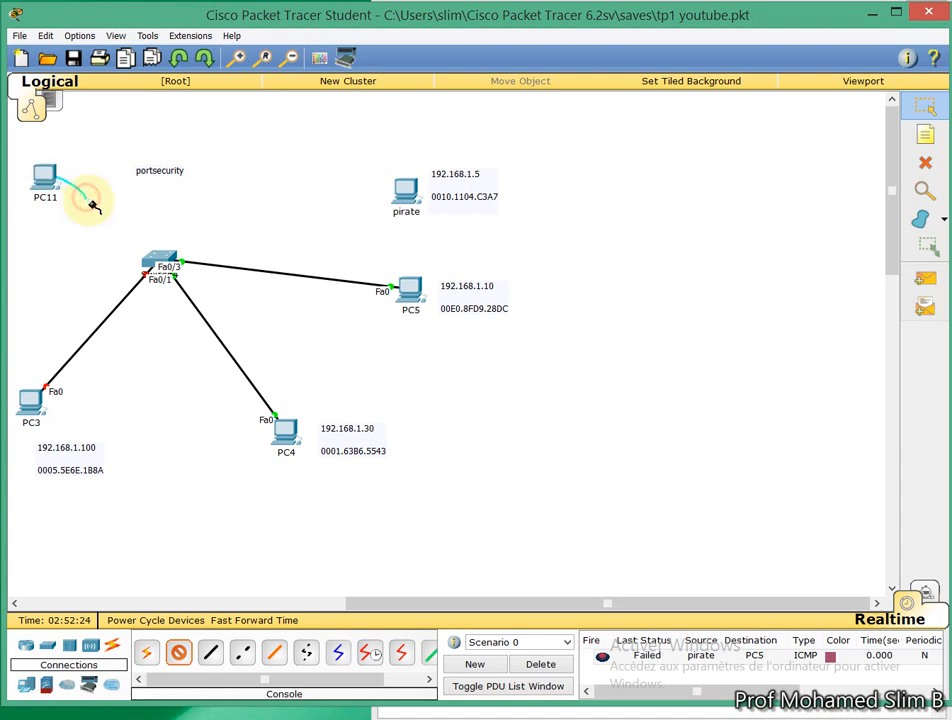
left_click(151, 253)
left_click(185, 262)
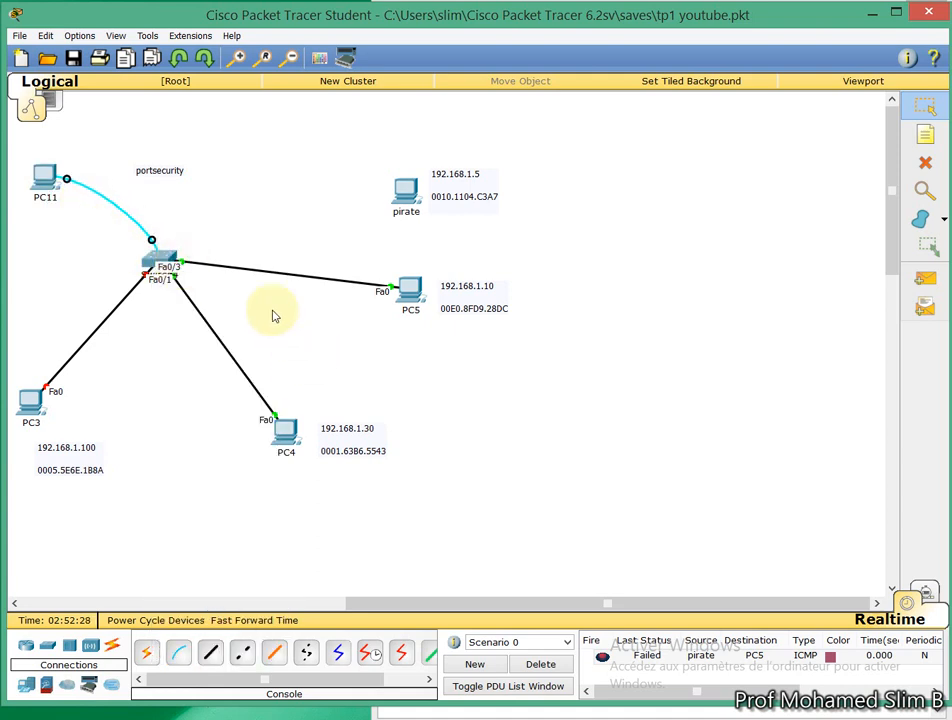
Step: Open Switch4's command line, narrow its window to uncover the topology, and start a session at the user prompt
left_click(160, 258)
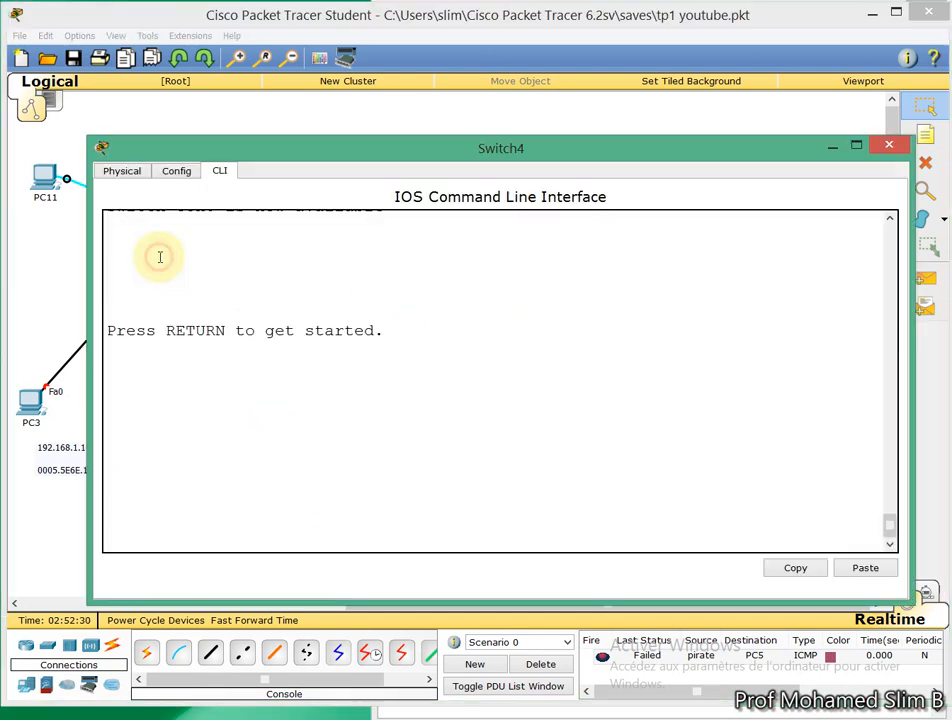
left_click(359, 527)
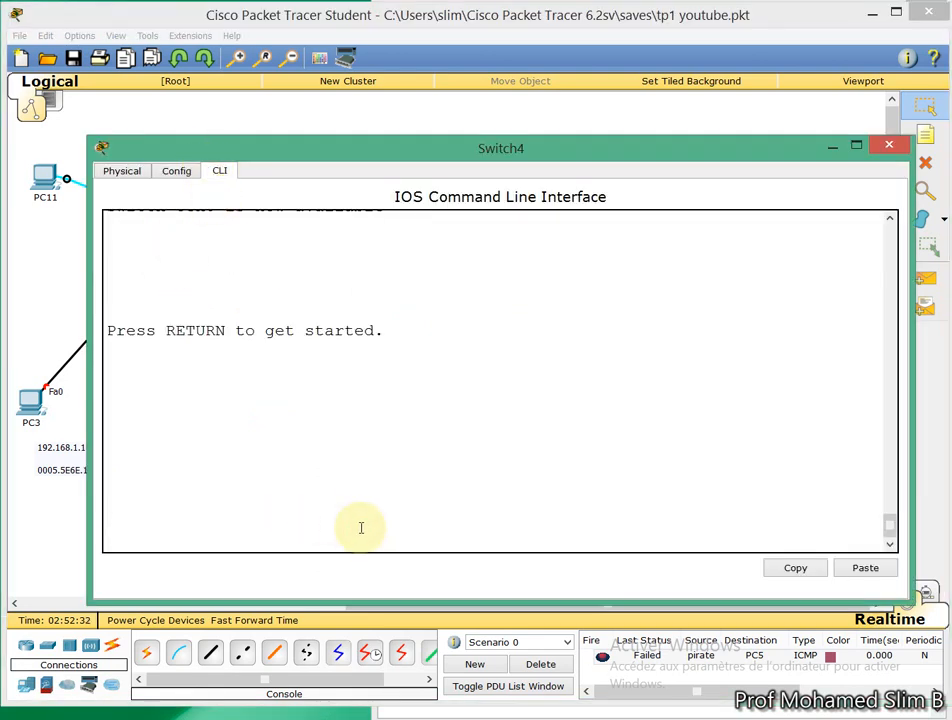
key("Return")
key("Return")
left_click_drag(88, 276, 481, 318)
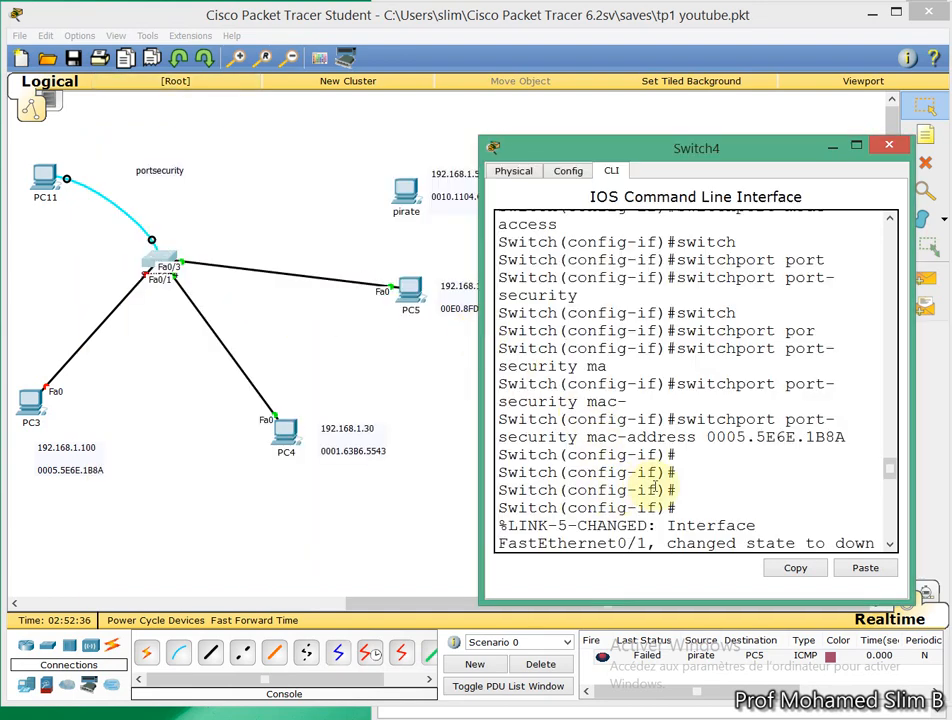
left_click(671, 490)
key("Return")
key("Return")
key("Return")
key("Return")
key("Return")
key("Return")
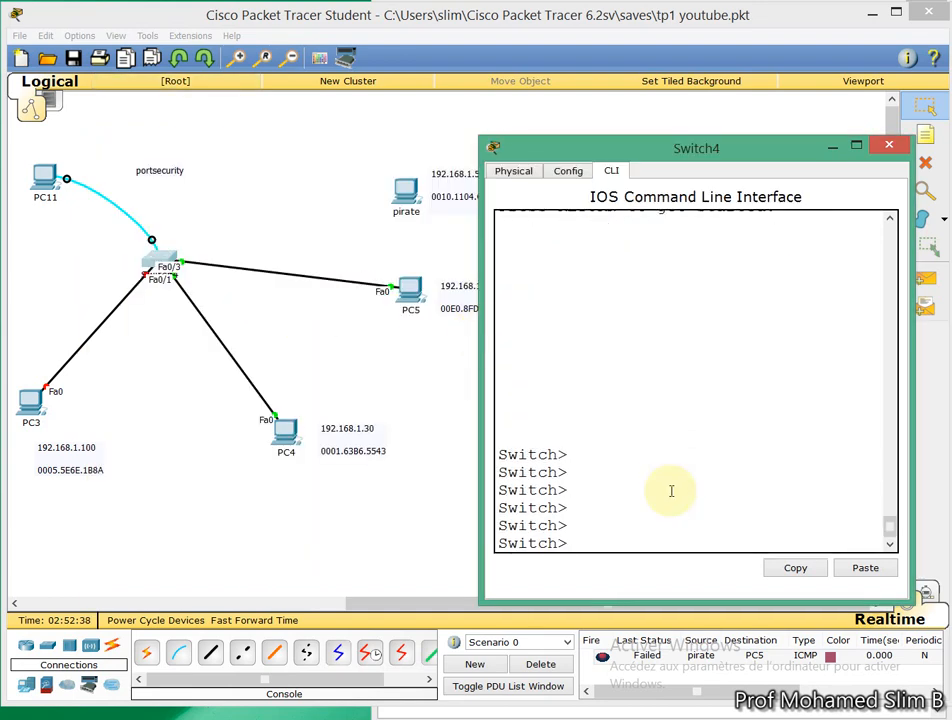
Step: Enter privileged mode on Switch4 with the enable command and the enable password
left_click_drag(888, 529, 897, 575)
type("en")
key("Return")
key("Return")
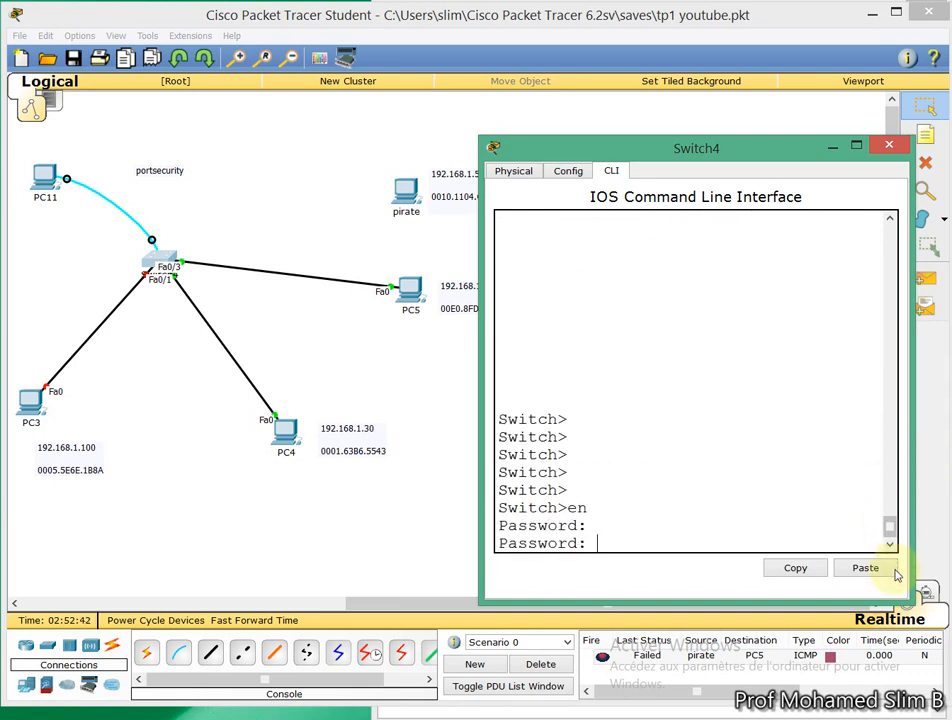
key("Return")
key("Return")
key("Return")
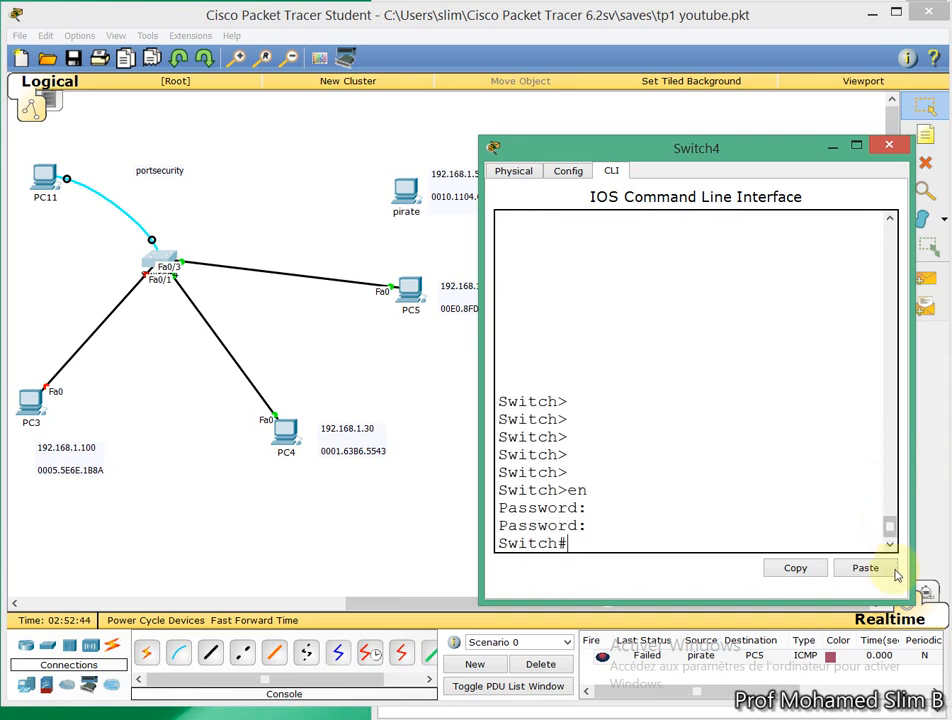
Step: Enter global configuration with conf t and open interface f0/1 for configuration
type("conf t")
key("Return")
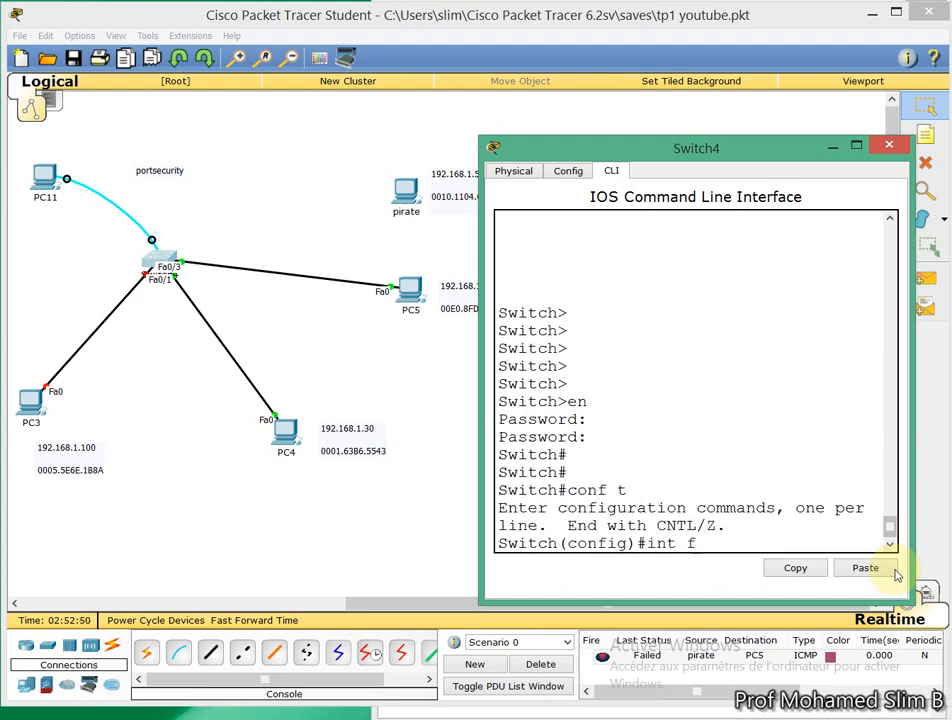
type("int f0/1")
key("Return")
key("Return")
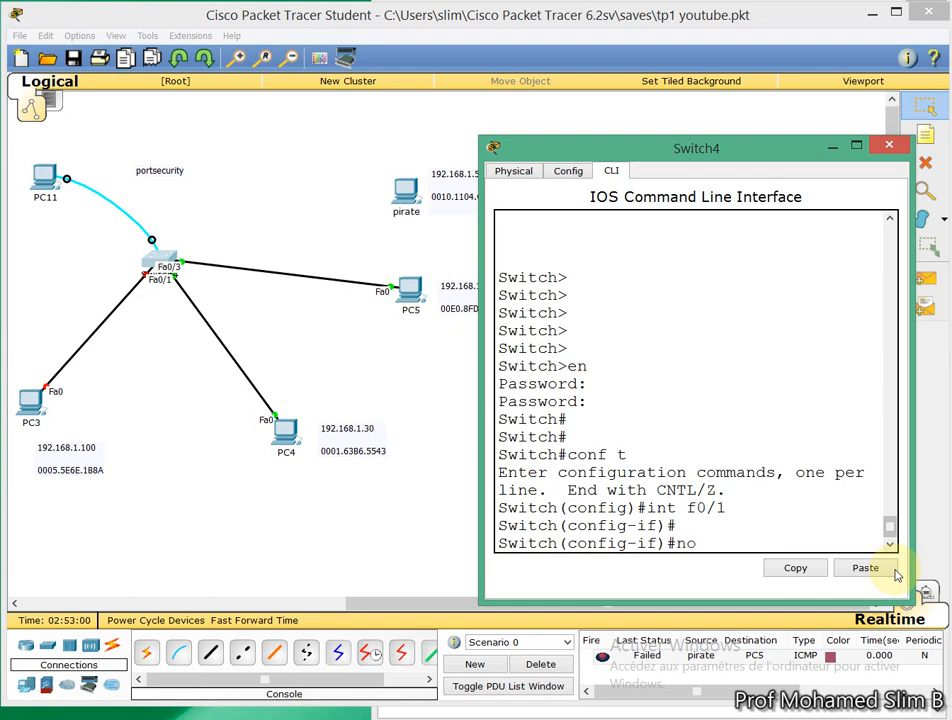
Step: Run the no shutdown command on Switch4's interface f0/1, correcting the misspelled command
type("won")
key("Return")
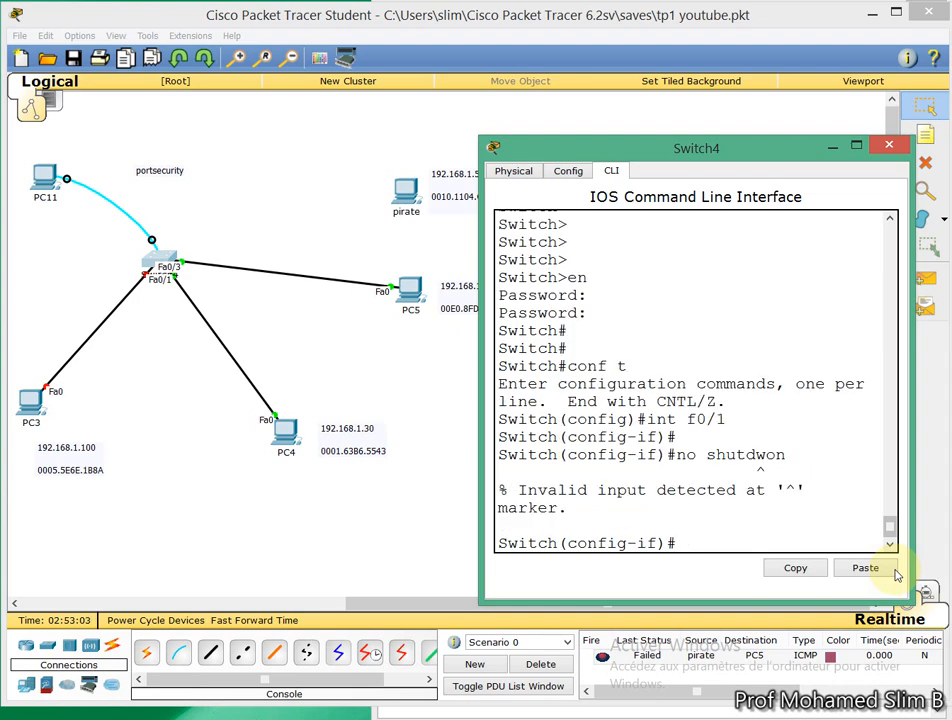
key("Return")
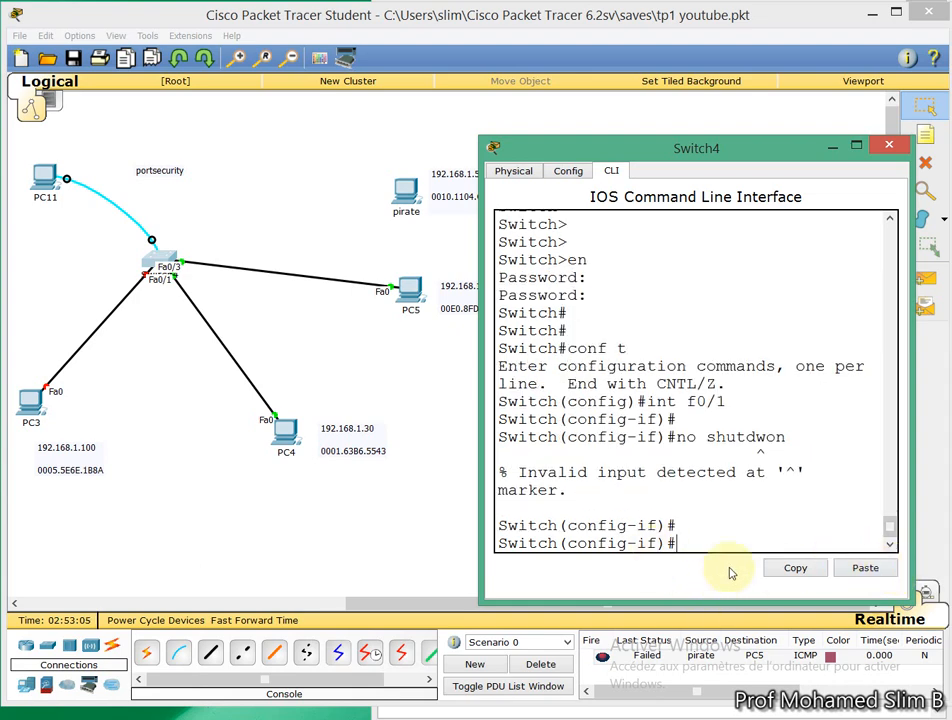
key("Up")
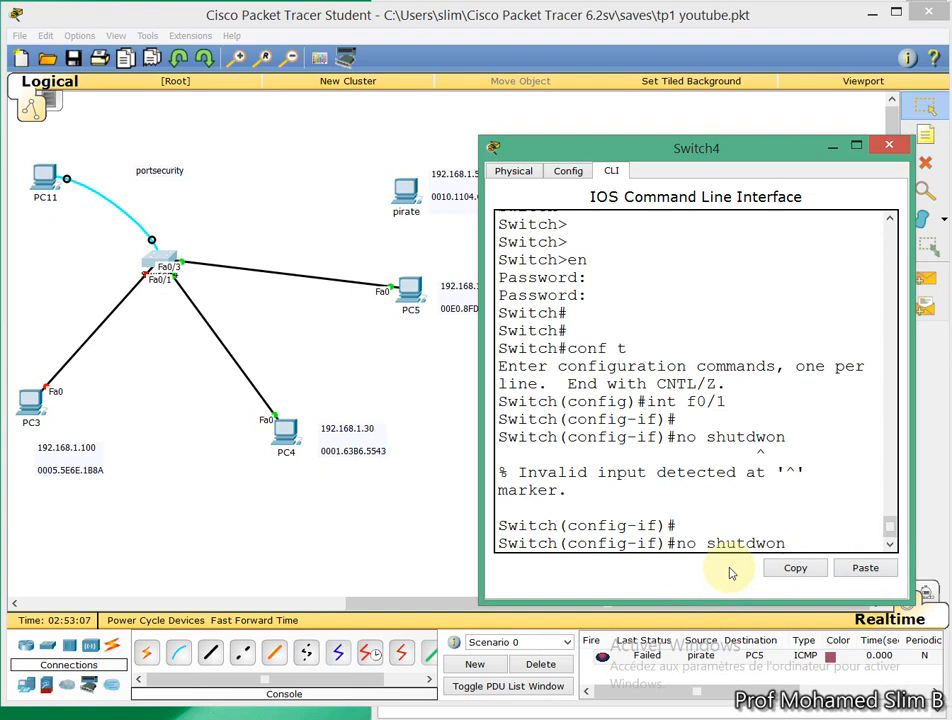
key("BackSpace")
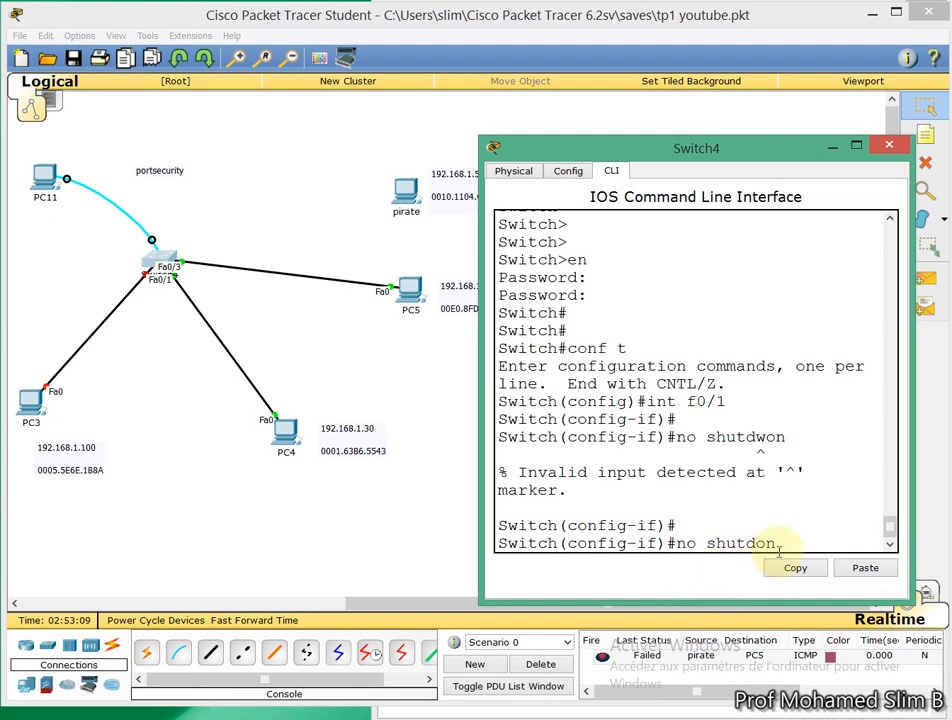
key("BackSpace")
key("BackSpace")
key("BackSpace")
key("Delete")
key("Delete")
key("Tab")
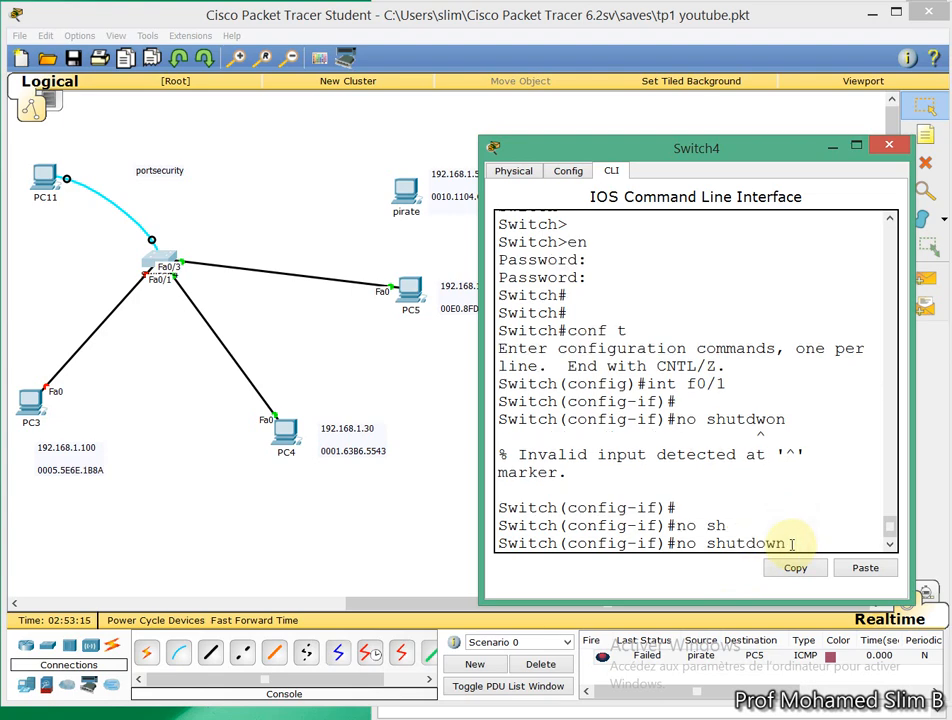
key("Return")
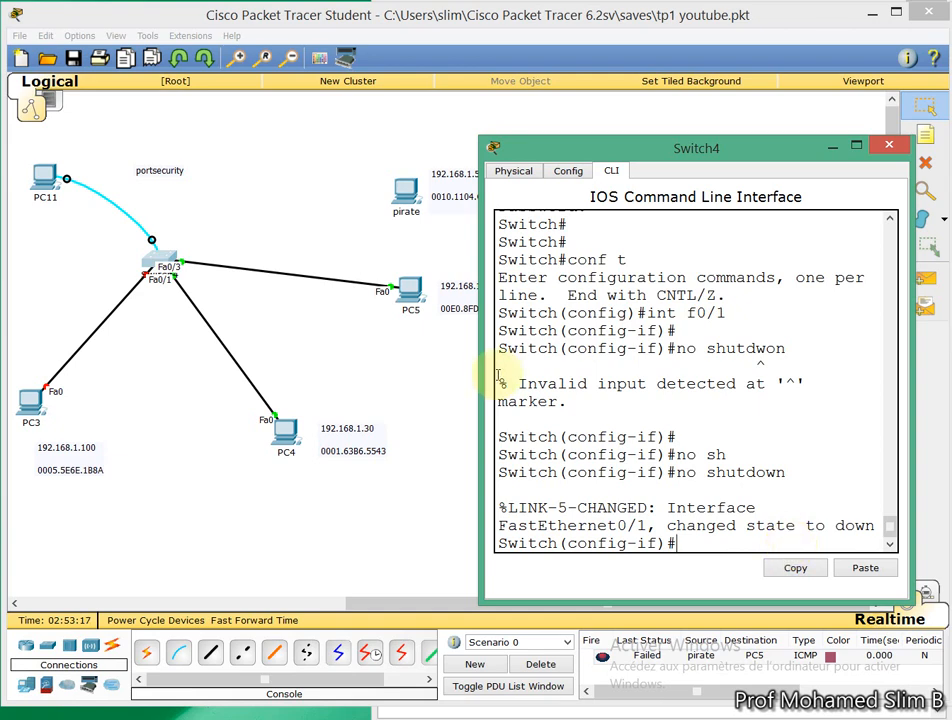
Step: Administratively disable Switch4's FastEthernet0/1 with the shutdown command
left_click_drag(482, 378, 248, 382)
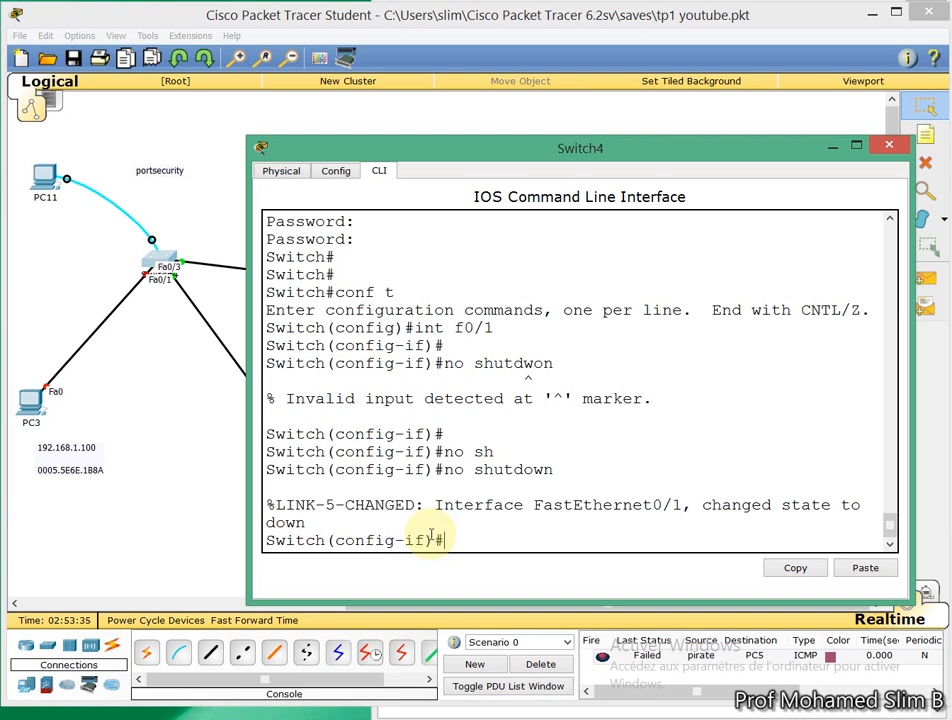
type("hutdwon")
key("Return")
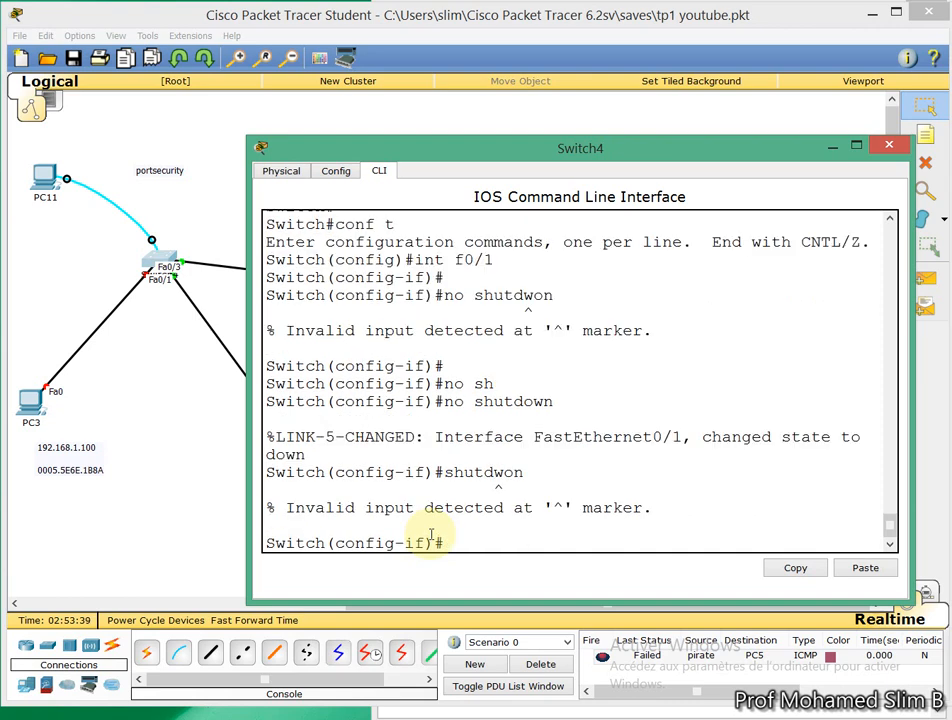
key("Up")
type("own")
key("Return")
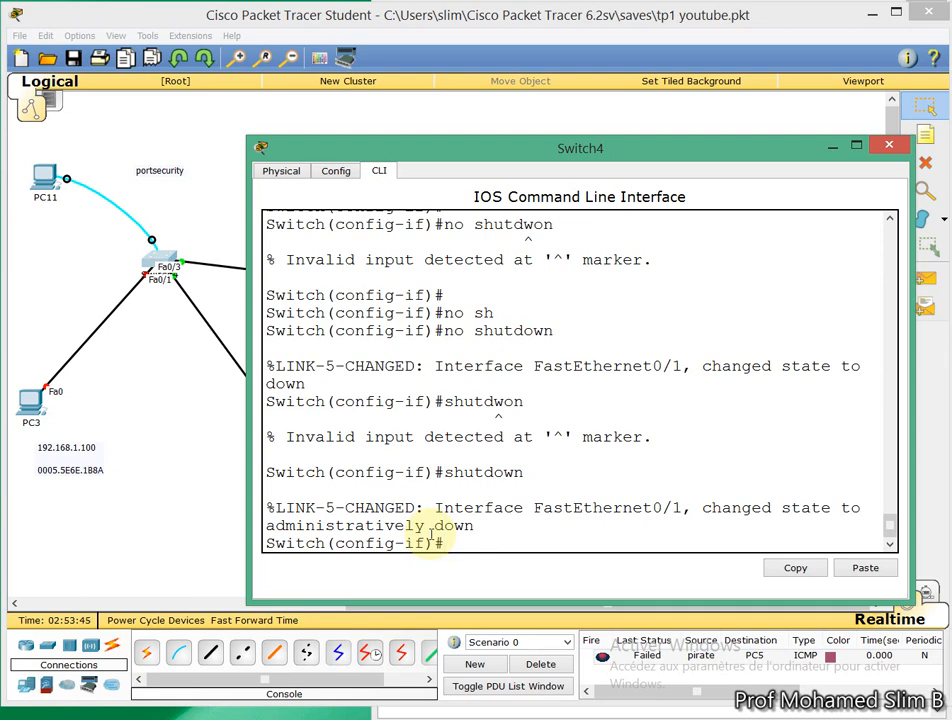
Step: Re-enable FastEthernet0/1 with no shutdown while keeping PC3's link in the topology in view
type("no shutdown")
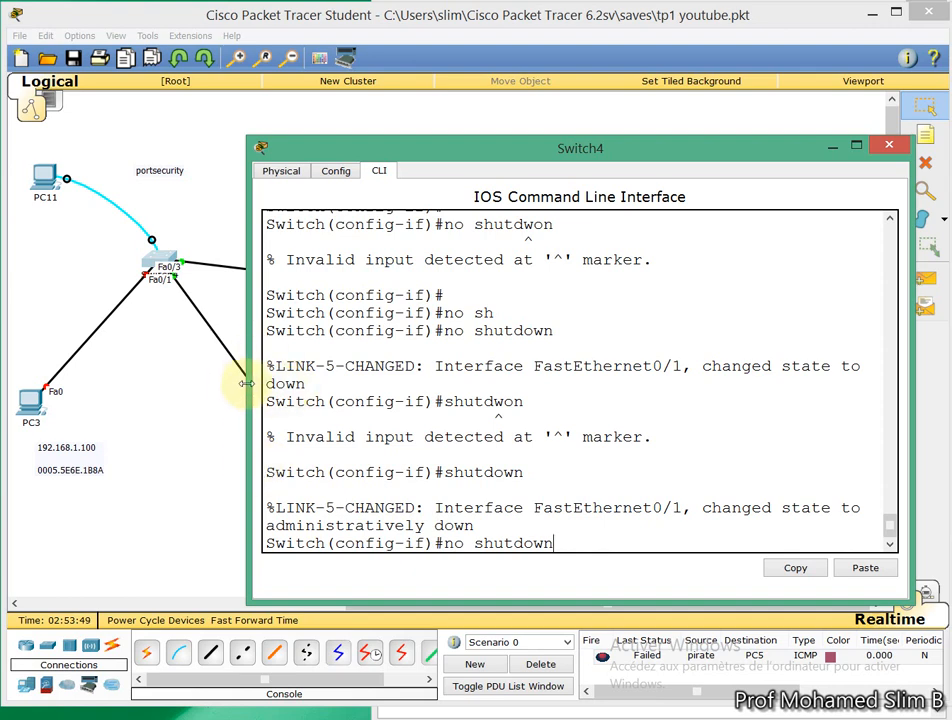
left_click_drag(245, 381, 40, 395)
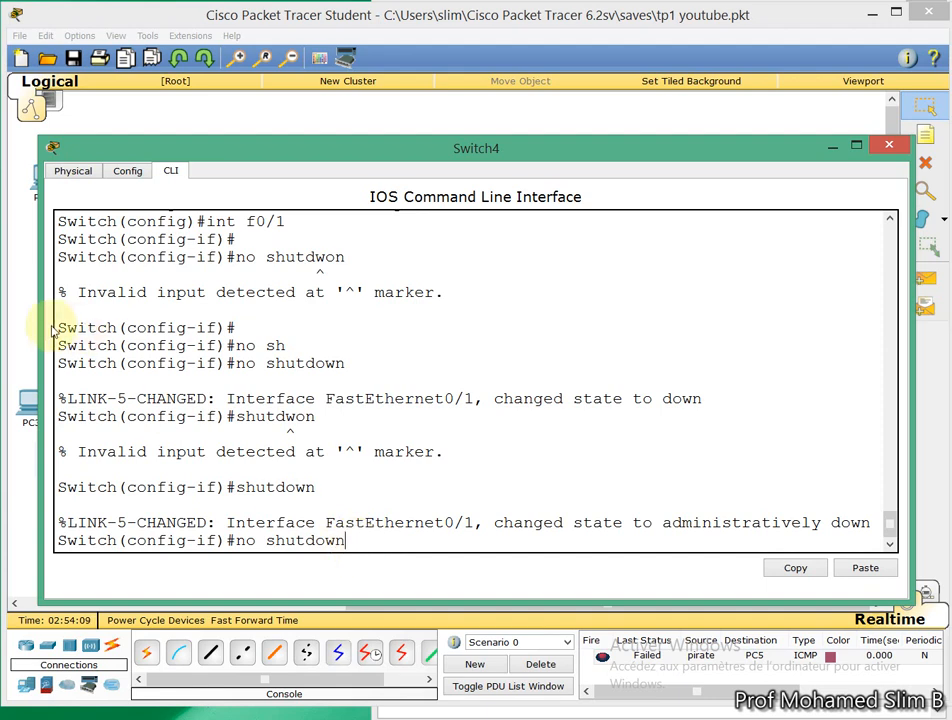
left_click_drag(38, 325, 365, 357)
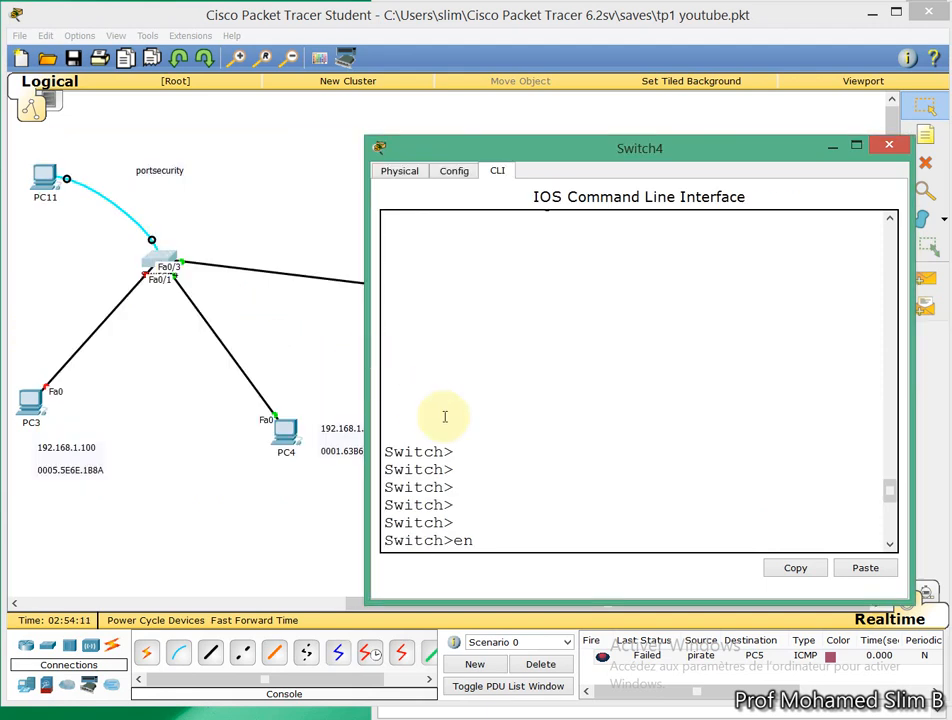
left_click_drag(282, 323, 211, 270)
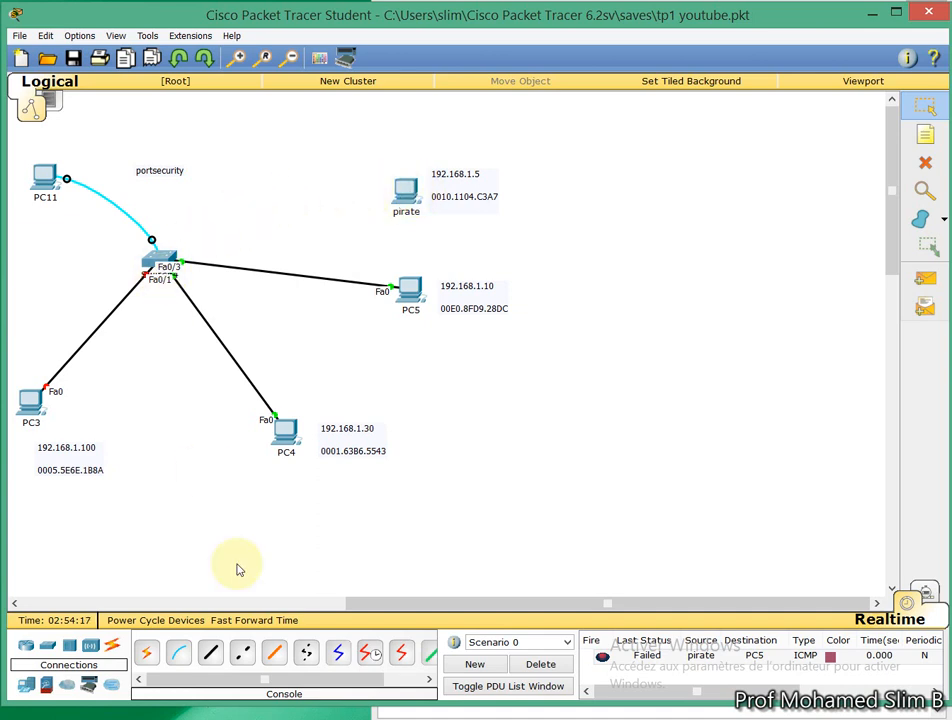
mouse_move(380, 712)
left_click(378, 676)
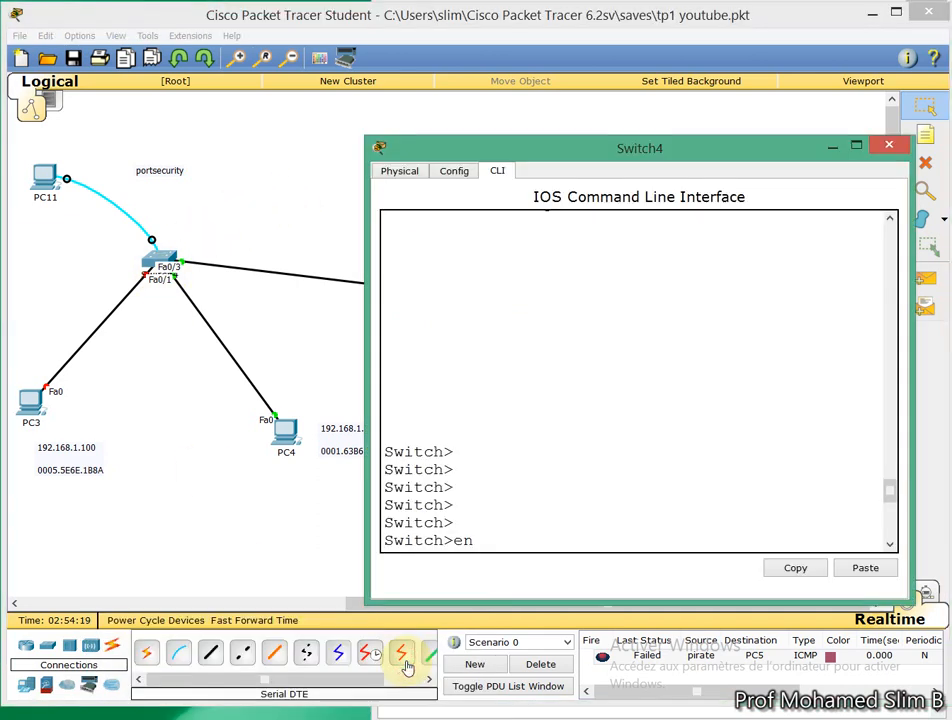
left_click_drag(890, 488, 889, 533)
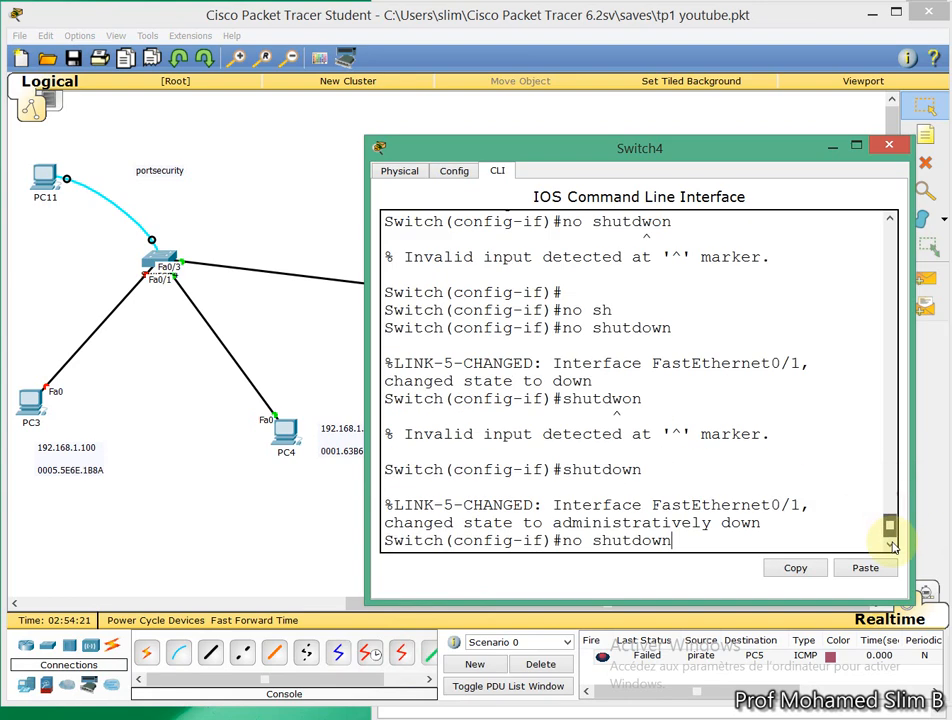
key("Return")
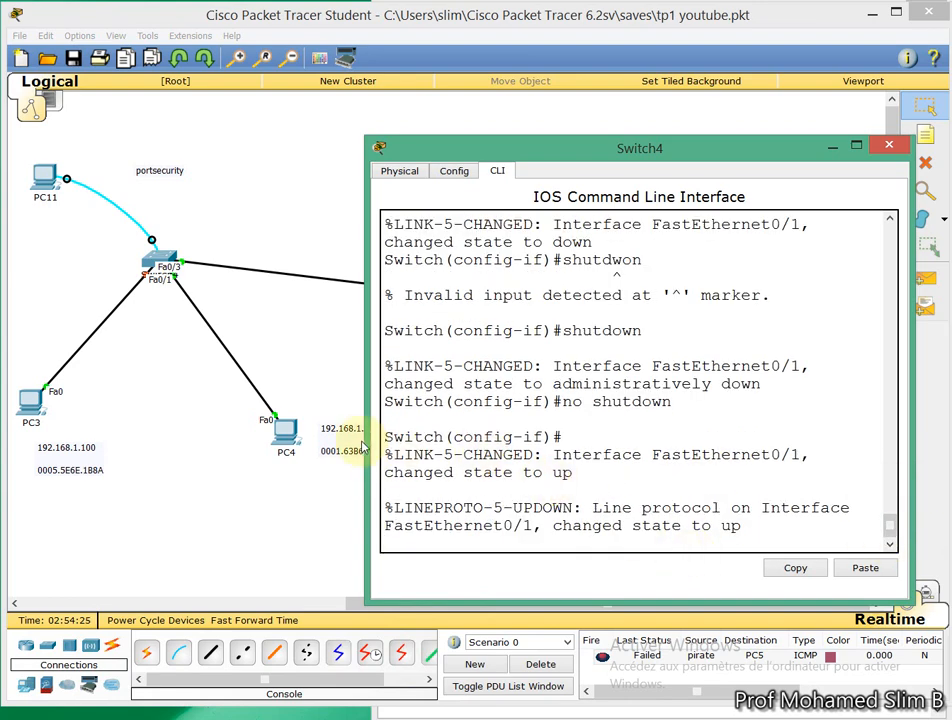
Step: Review the FastEthernet0/1 status messages in Switch4's command line, fast forward time, and return to the interface prompt
left_click_drag(368, 443, 96, 431)
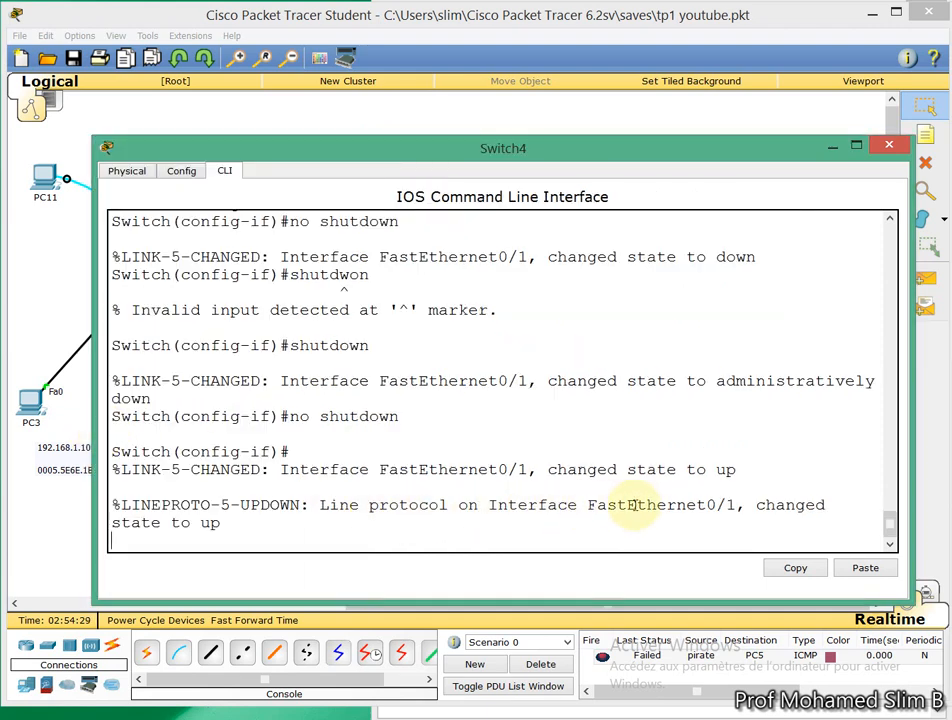
left_click(222, 527)
key("Return")
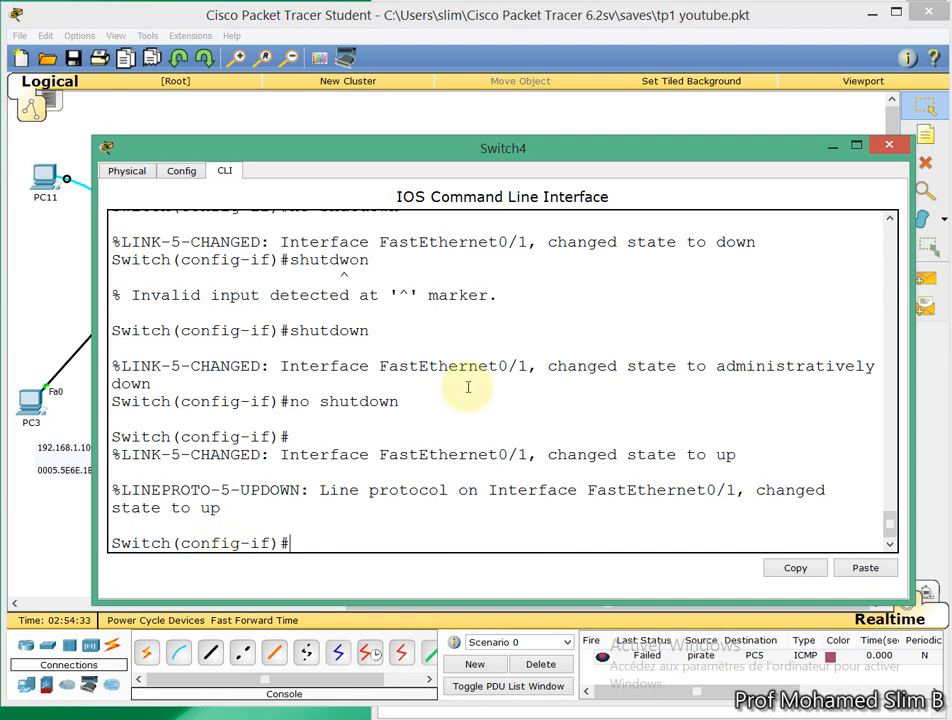
left_click(831, 149)
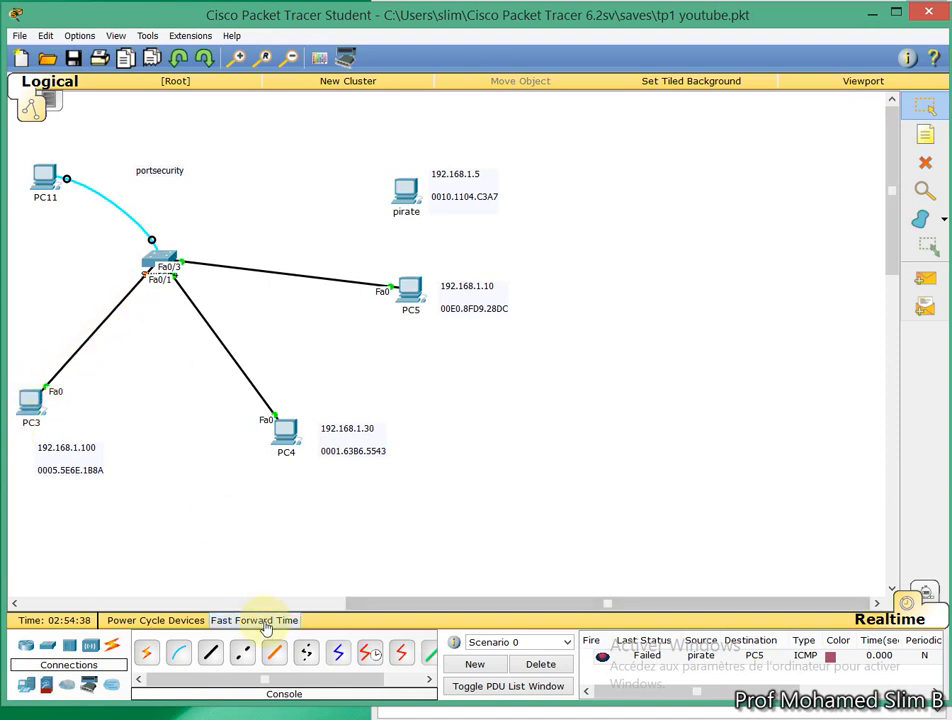
left_click(265, 622)
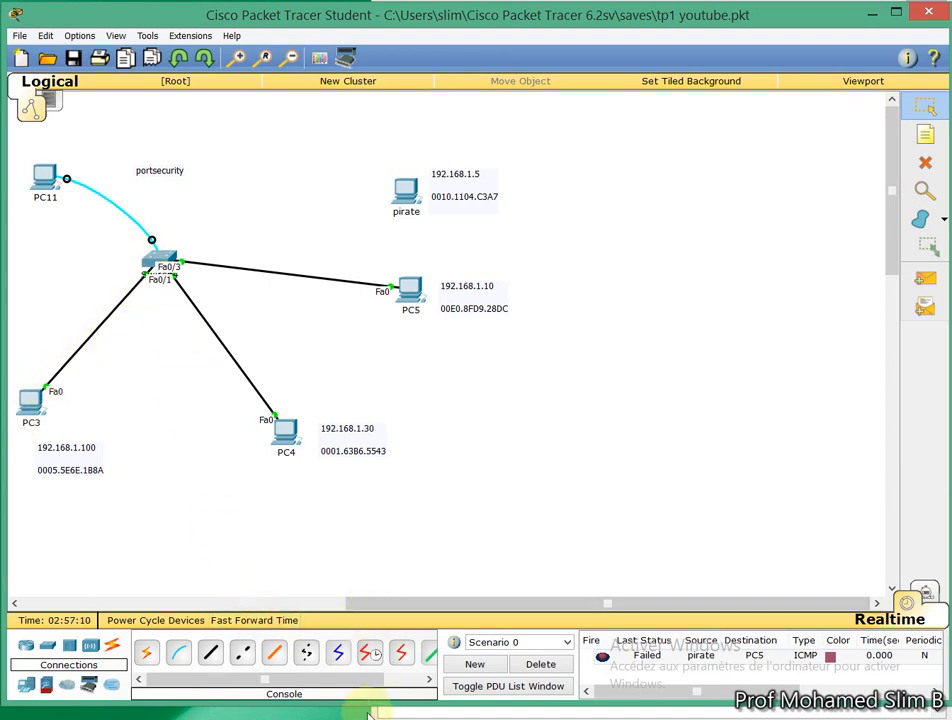
left_click(158, 260)
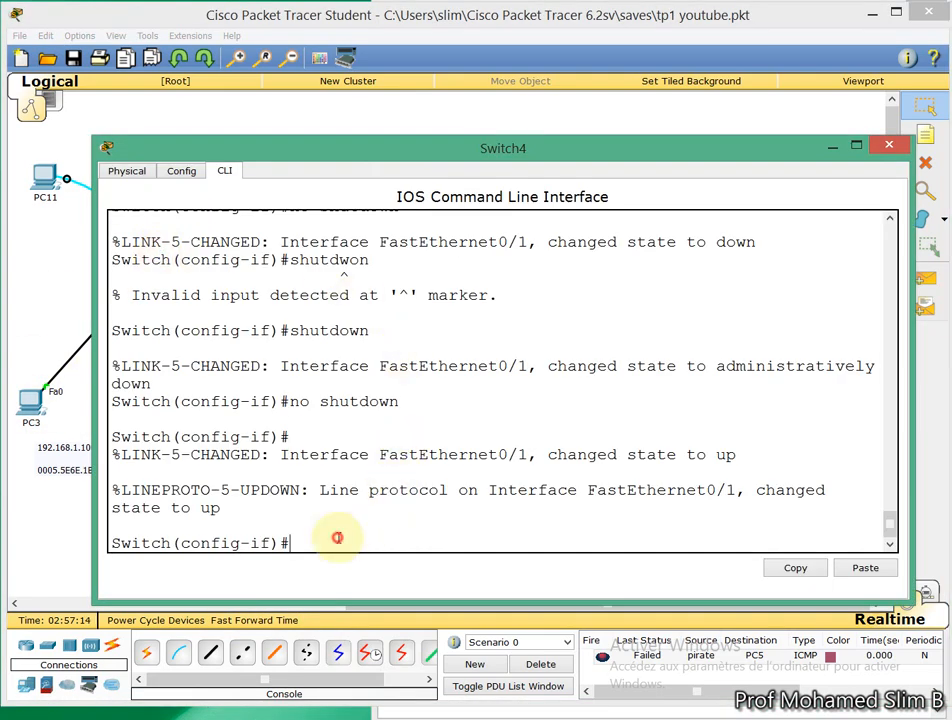
key("Return")
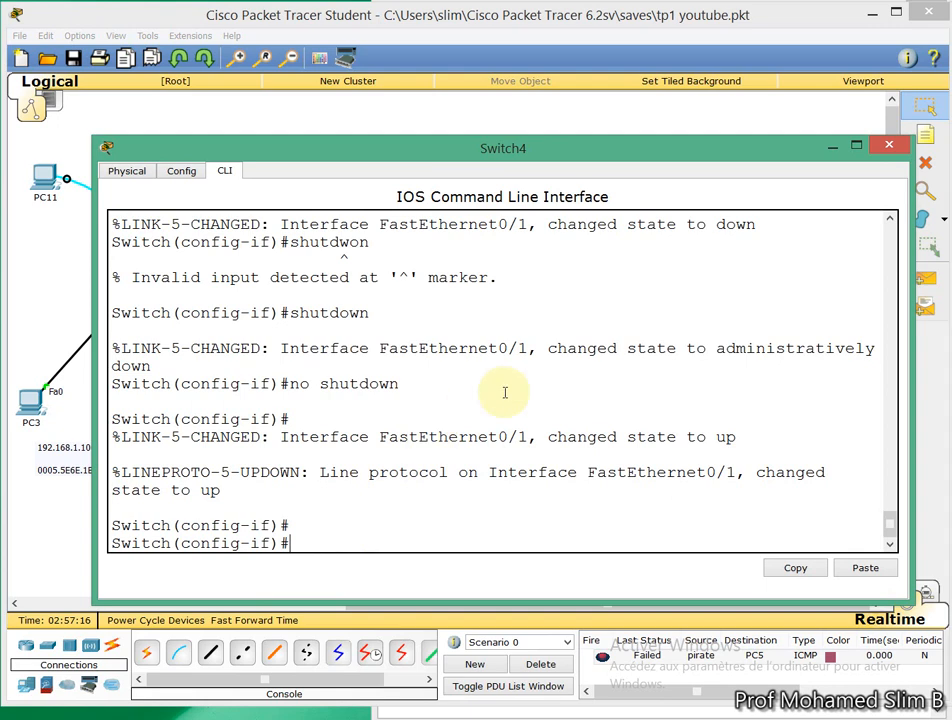
Step: Delete the existing PDU scenario and send a simple PDU from PC3 to PC4
left_click(925, 279)
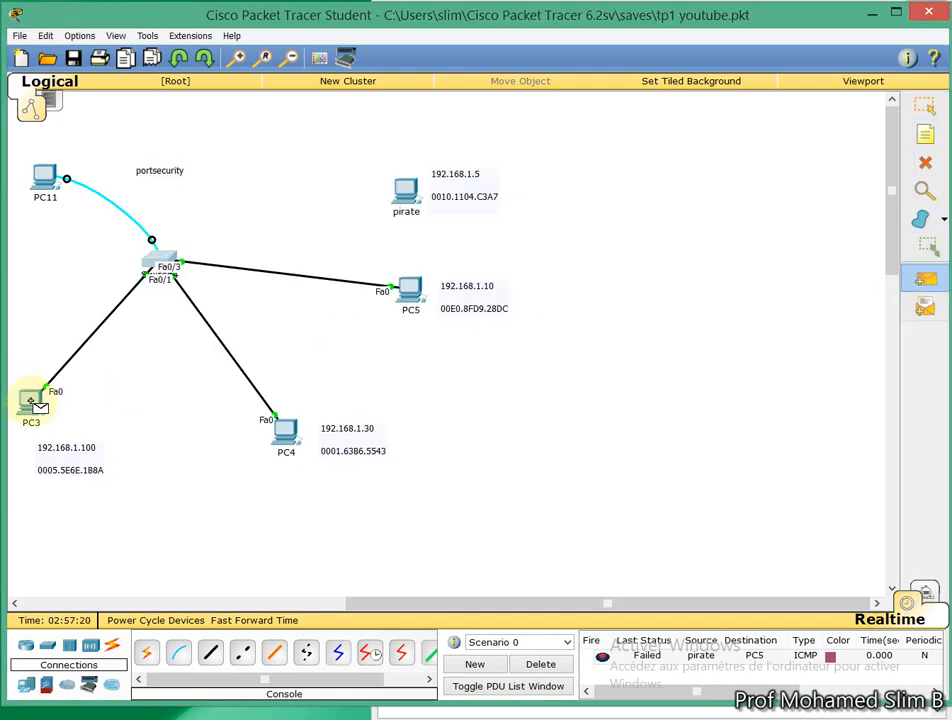
left_click(545, 665)
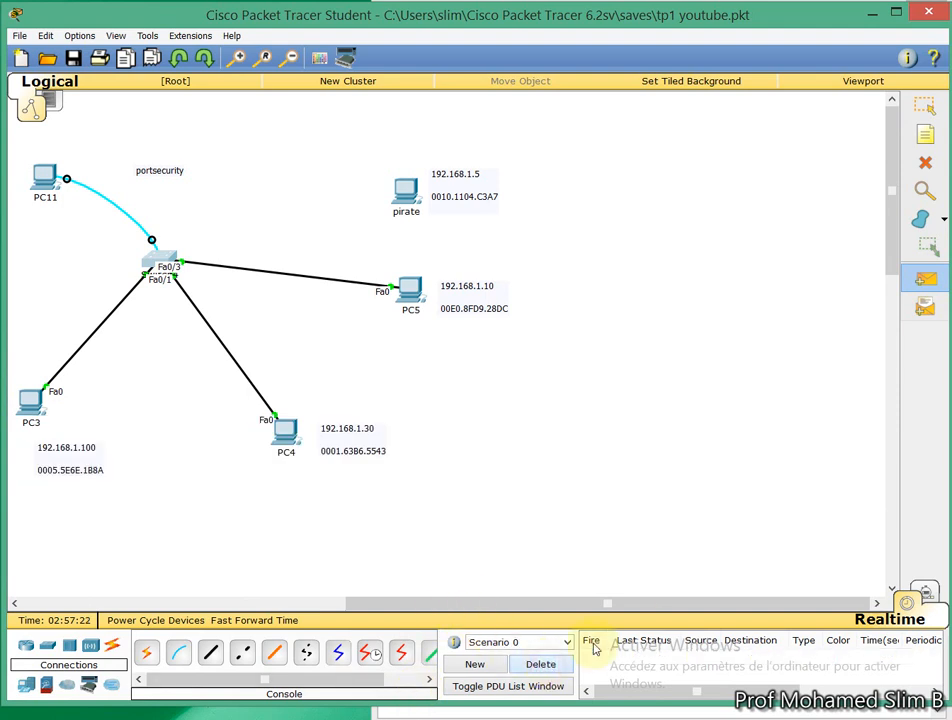
left_click(925, 281)
left_click(30, 398)
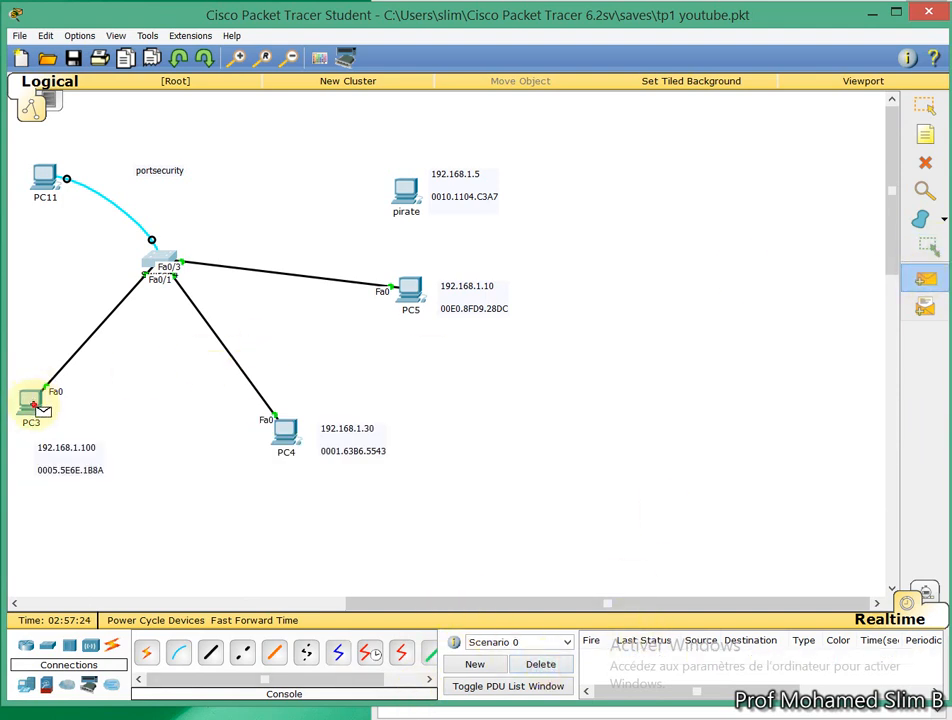
left_click(284, 428)
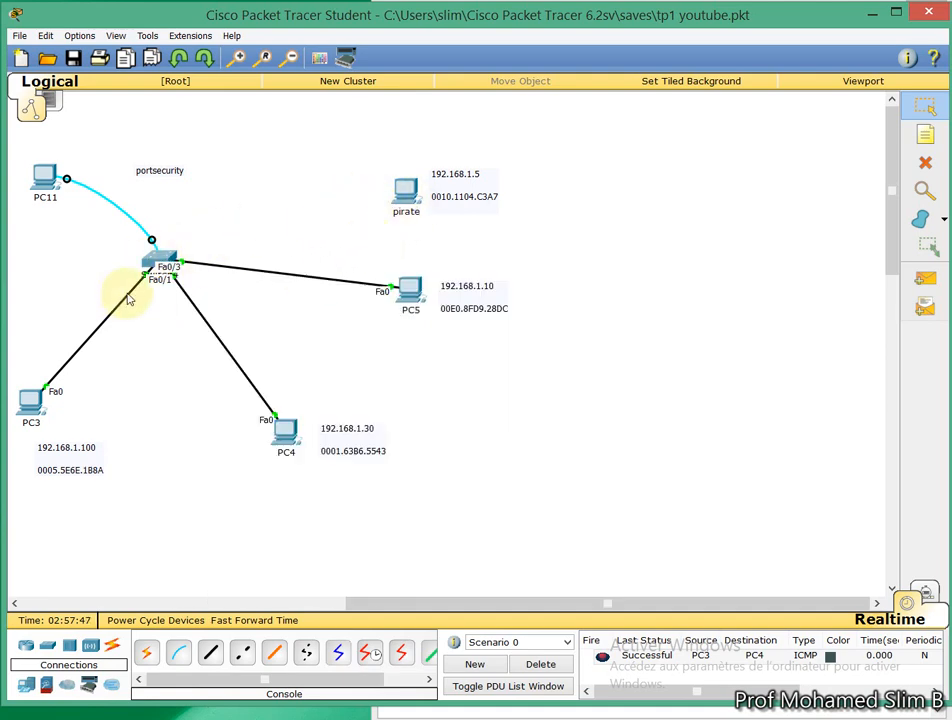
Step: Review the port-security commands entered for interface f0/1 in Switch4's command line history
mouse_move(141, 279)
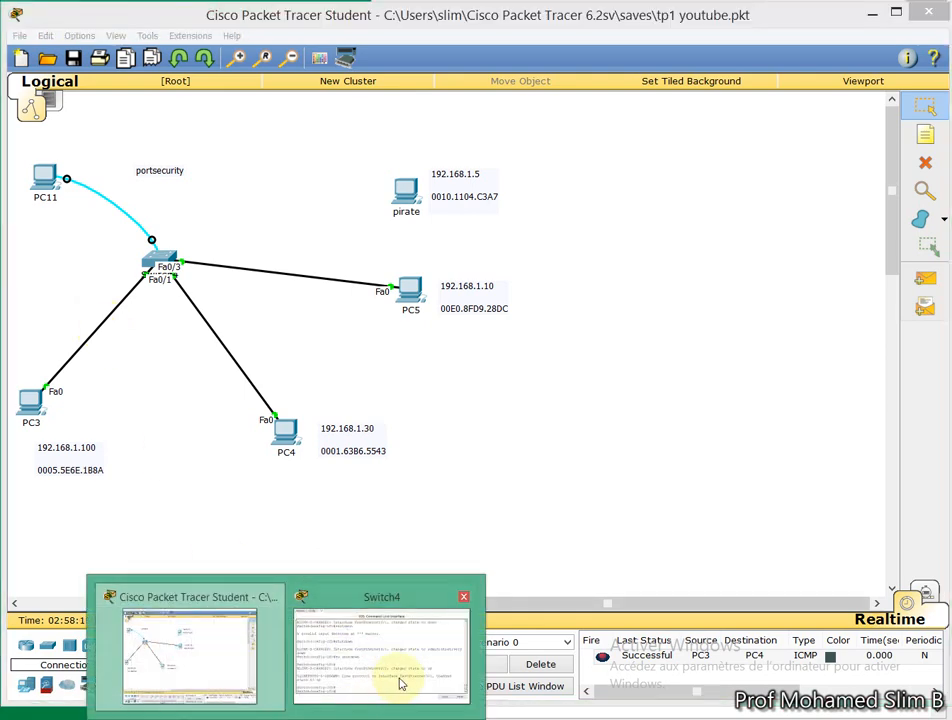
left_click(400, 620)
left_click_drag(890, 530, 888, 404)
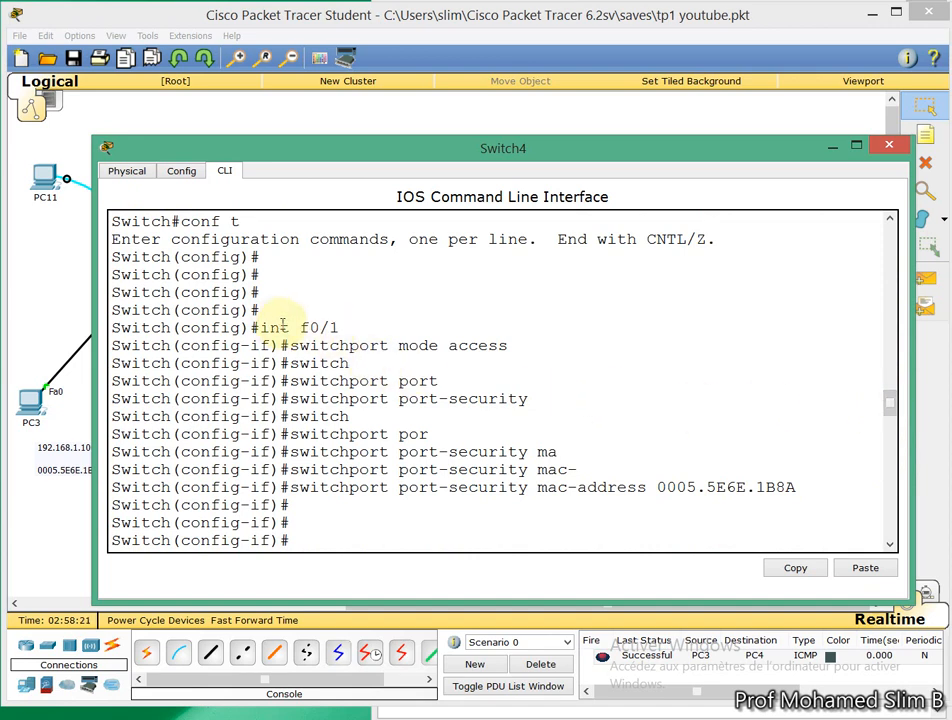
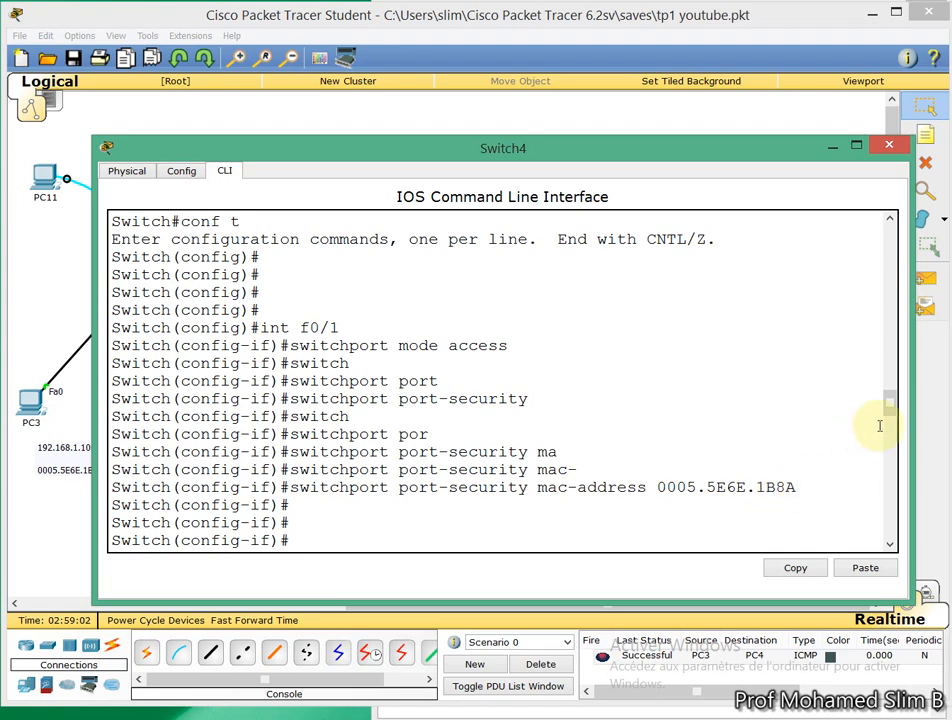
left_click_drag(889, 410, 890, 530)
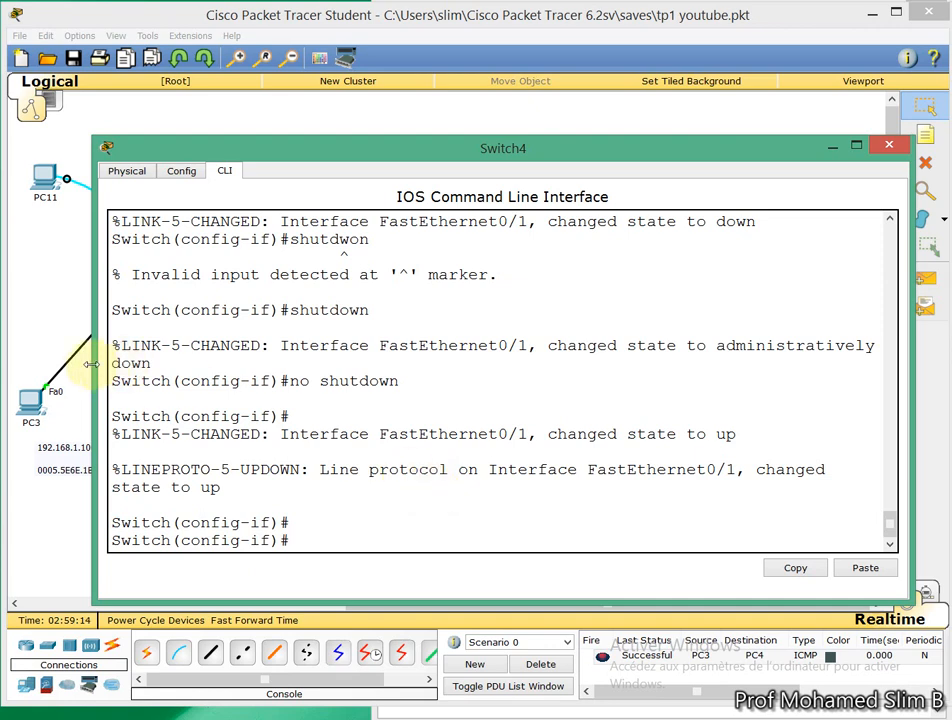
Step: Narrow the Switch4 window to uncover PC3 and PC4 in the topology, and bring up a fresh interface prompt
left_click_drag(91, 276, 309, 383)
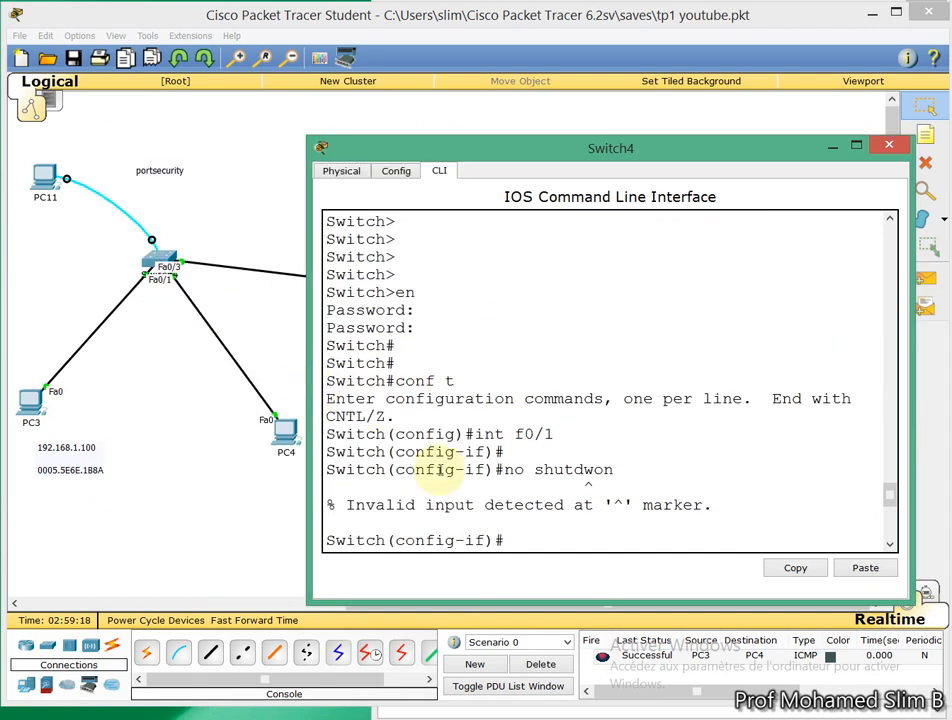
key("Return")
key("Return")
key("Return")
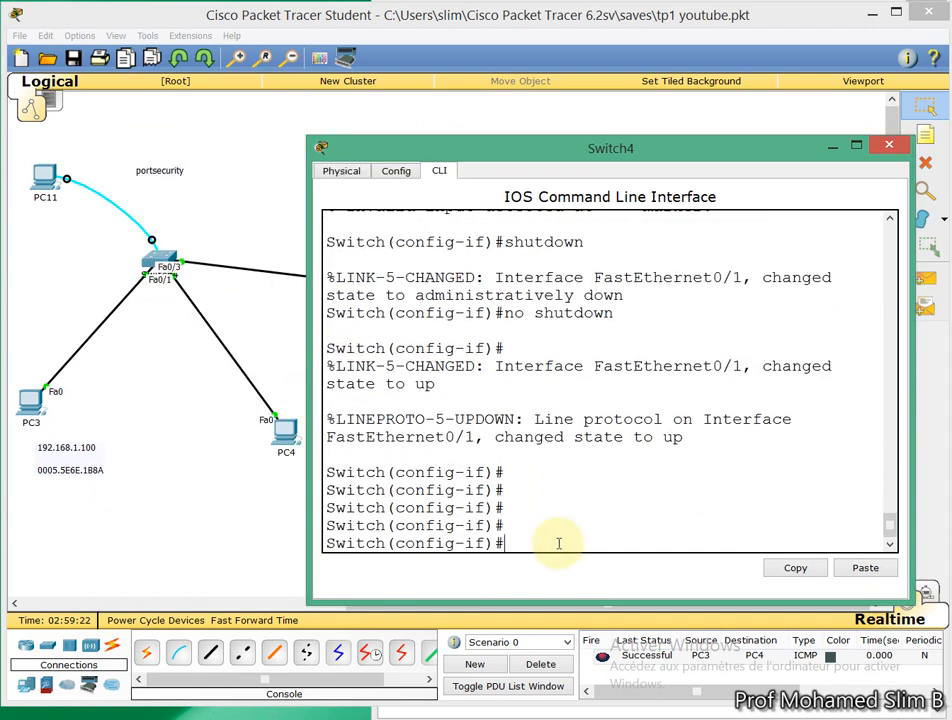
key("Up")
key("Up")
key("Up")
key("Up")
key("Up")
key("Up")
key("Up")
key("Down")
key("Down")
key("Down")
key("Down")
key("Up")
key("Up")
key("Up")
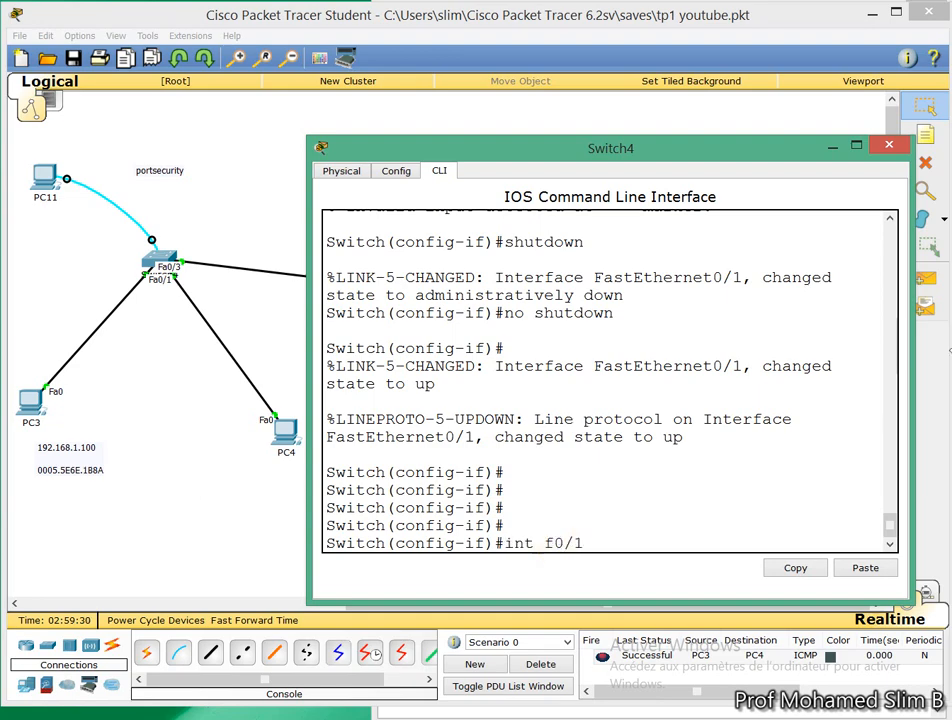
scroll(890, 518, "up", 5)
scroll(890, 528, "down", 5)
key("BackSpace")
key("BackSpace")
key("BackSpace")
key("BackSpace")
key("BackSpace")
key("BackSpace")
key("BackSpace")
key("BackSpace")
Step: Leave configuration mode with end and display Switch4's running configuration
type("end")
key("Return")
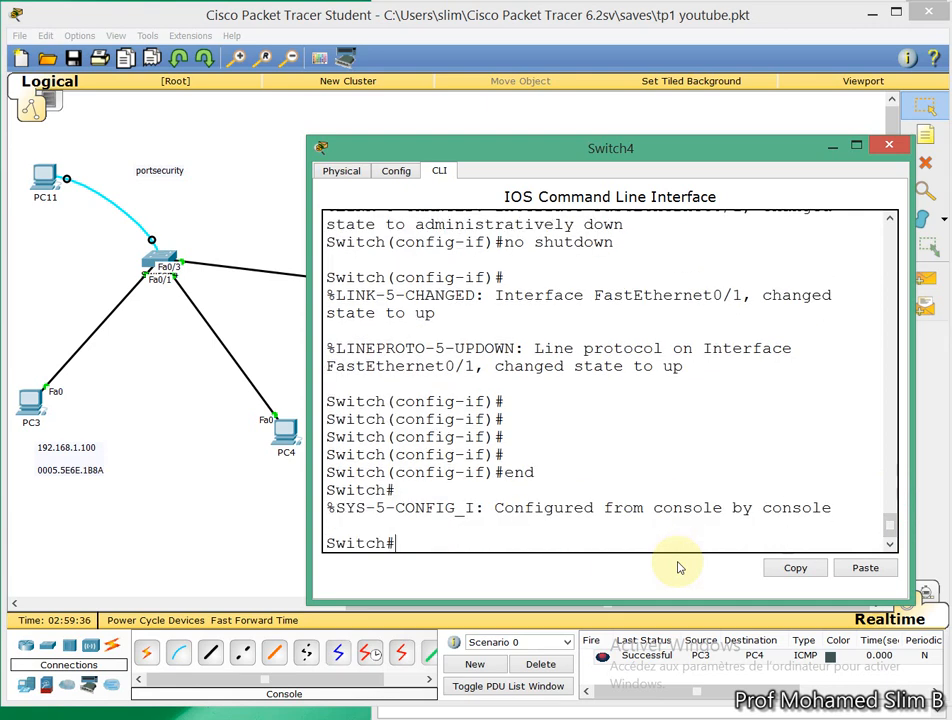
type("show r")
key("Tab")
key("Return")
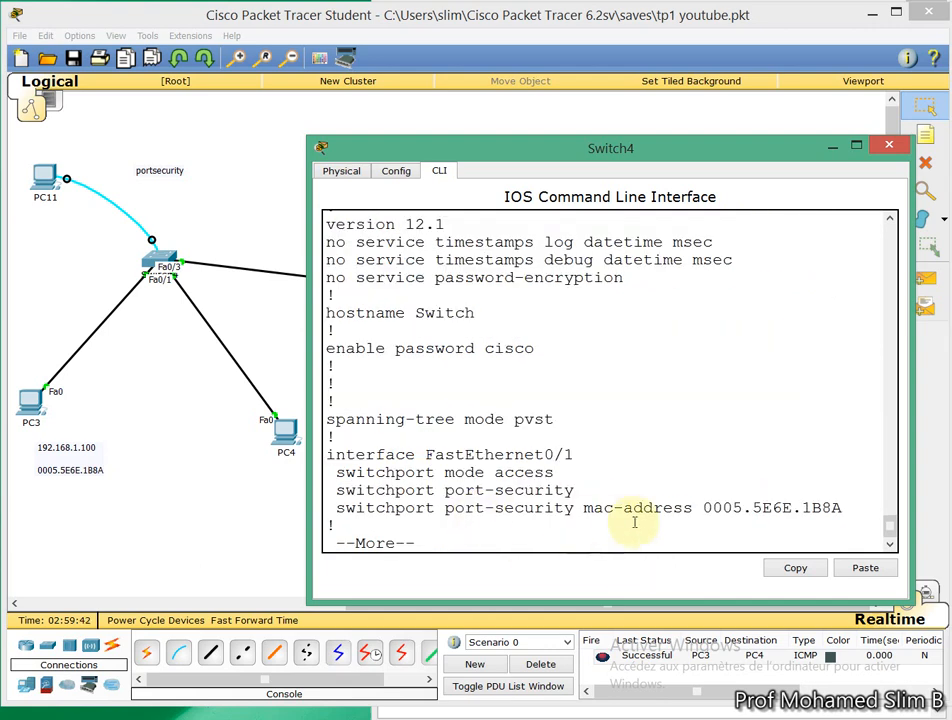
Step: Copy the line switchport port-security mac-address 0005.5E6E.1B8A from the FastEthernet0/1 configuration
left_click_drag(842, 507, 806, 506)
left_click_drag(806, 506, 414, 503)
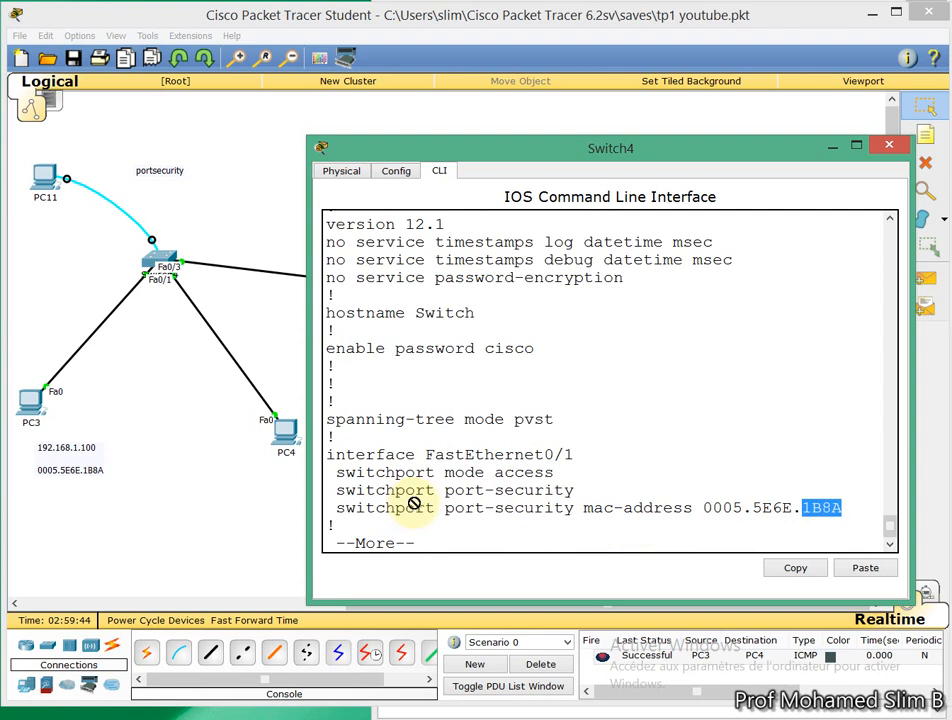
left_click(414, 506)
left_click_drag(338, 509, 846, 510)
right_click(806, 508)
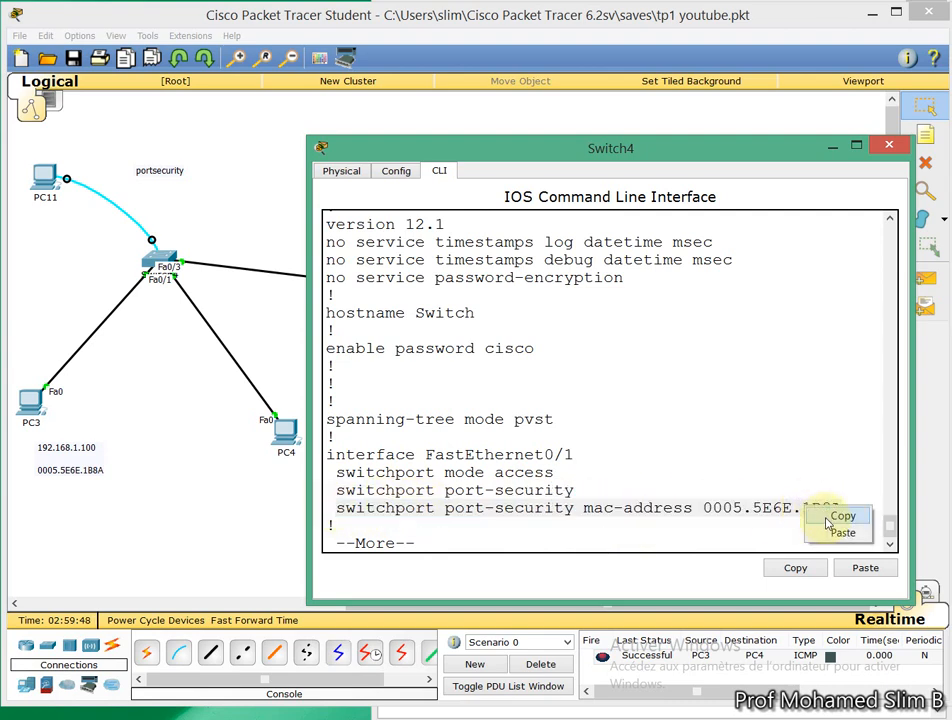
left_click(843, 516)
Step: Quit the running configuration listing and enter interface configuration for f0/1
left_click(890, 546)
key("Return")
key("Return")
key("Return")
key("Return")
key("Return")
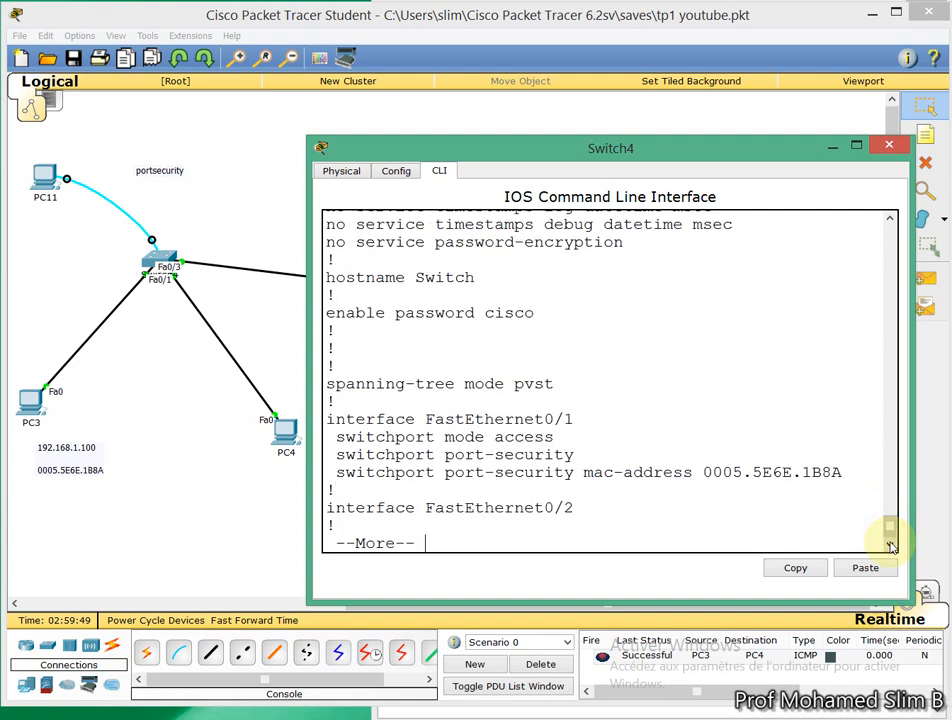
key("q")
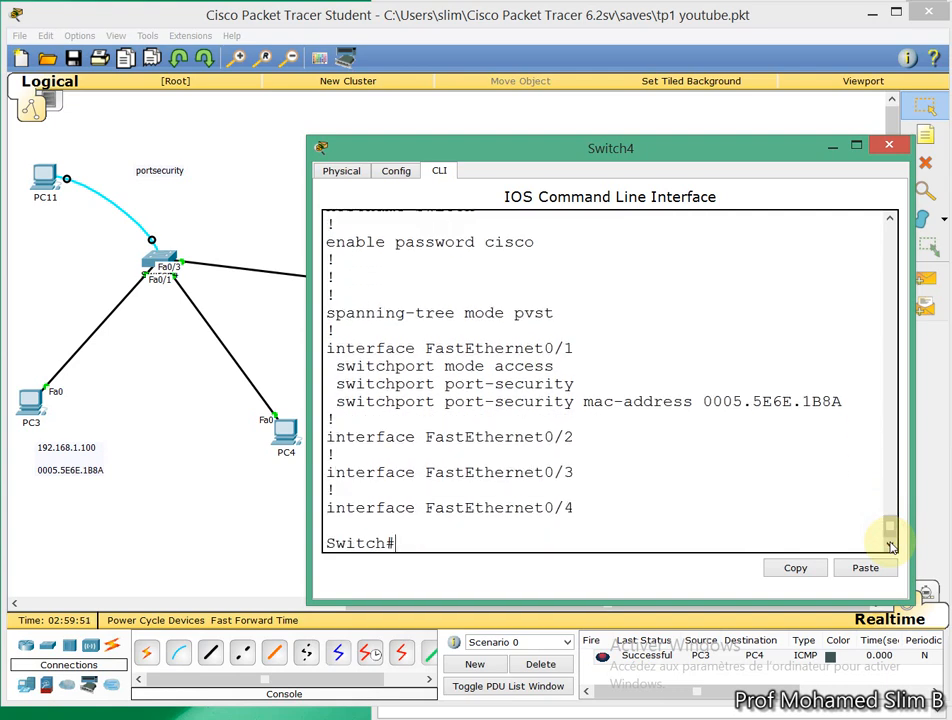
type("conf t")
key("Return")
type("int f0/")
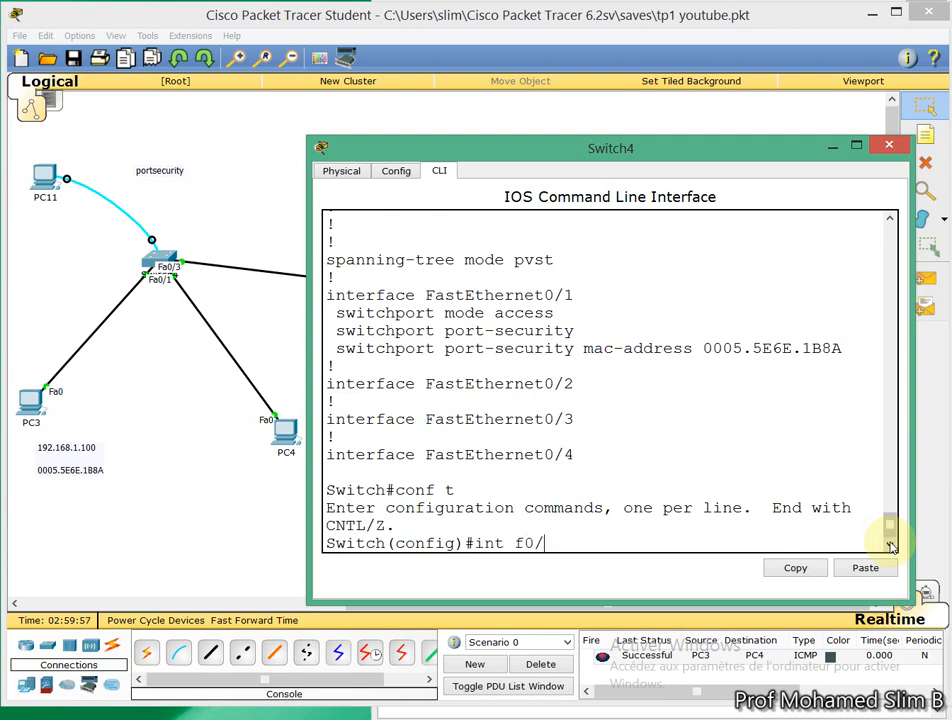
type("1")
key("Return")
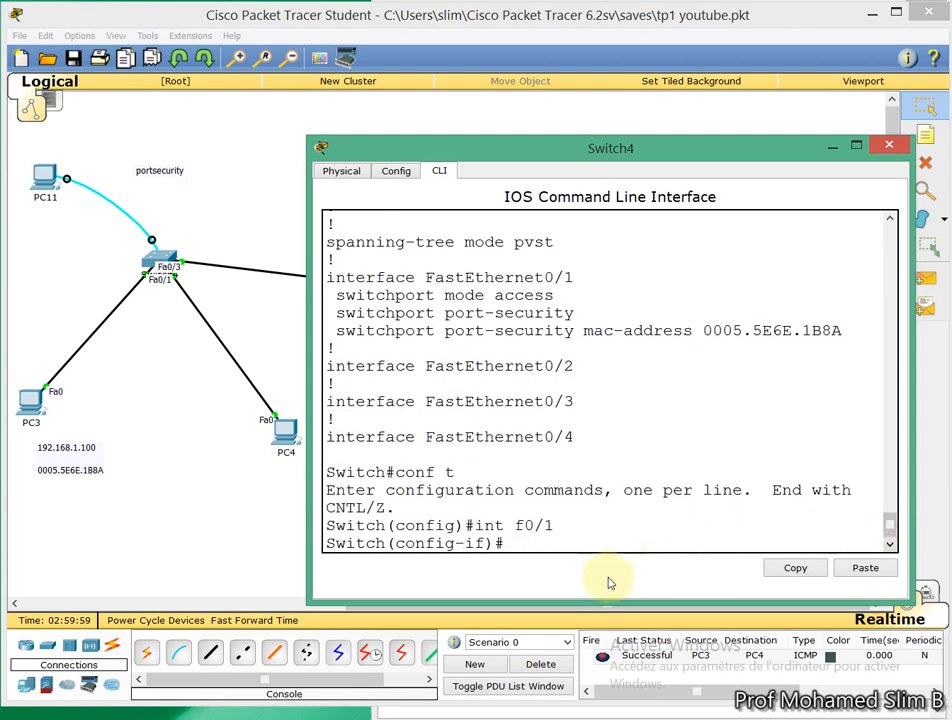
Step: Remove PC3's secure MAC address from f0/1 by running no switchport port-security mac-address 0005.5E6E.1B8A, based on the copied line
right_click(533, 546)
left_click(571, 573)
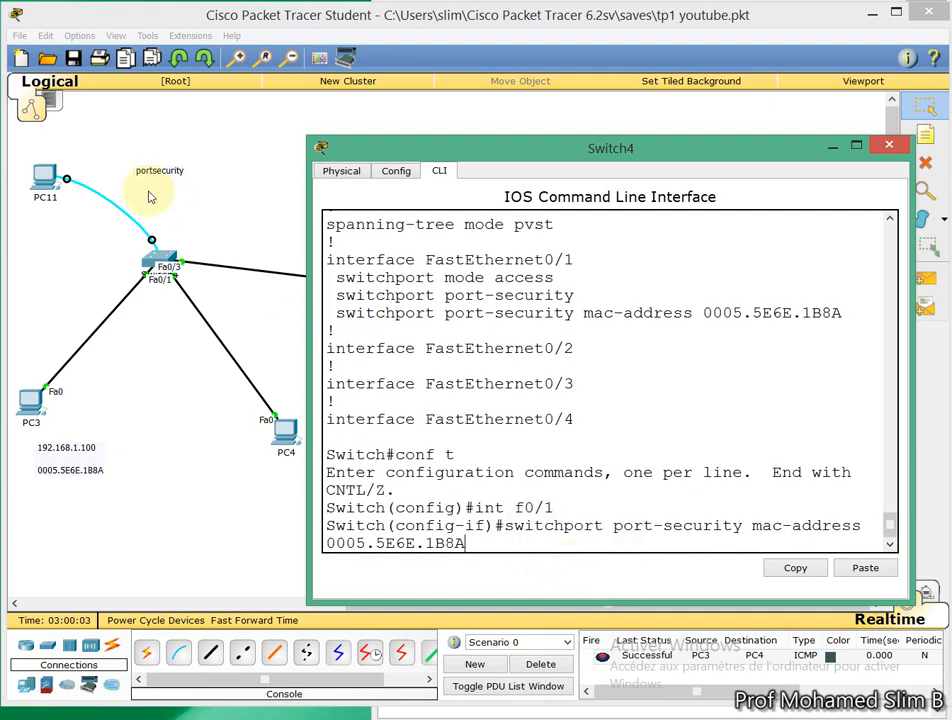
left_click_drag(310, 303, 44, 285)
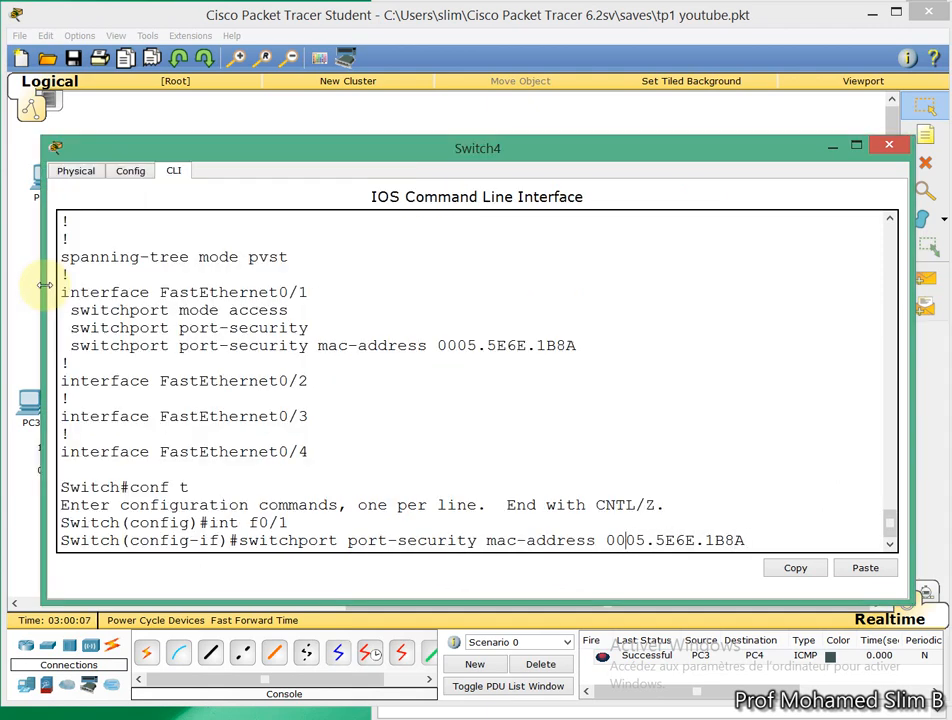
key("Left")
key("Left")
key("Left")
key("Left")
key("Left")
key("Left")
key("Left")
key("Left")
key("Left")
key("Left")
type("no")
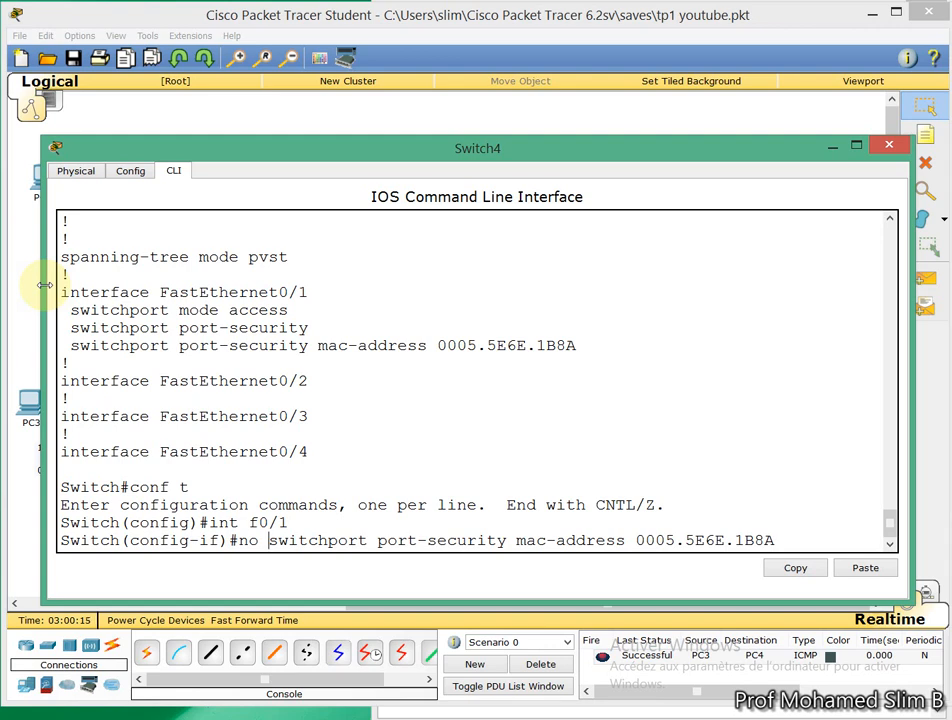
key("Return")
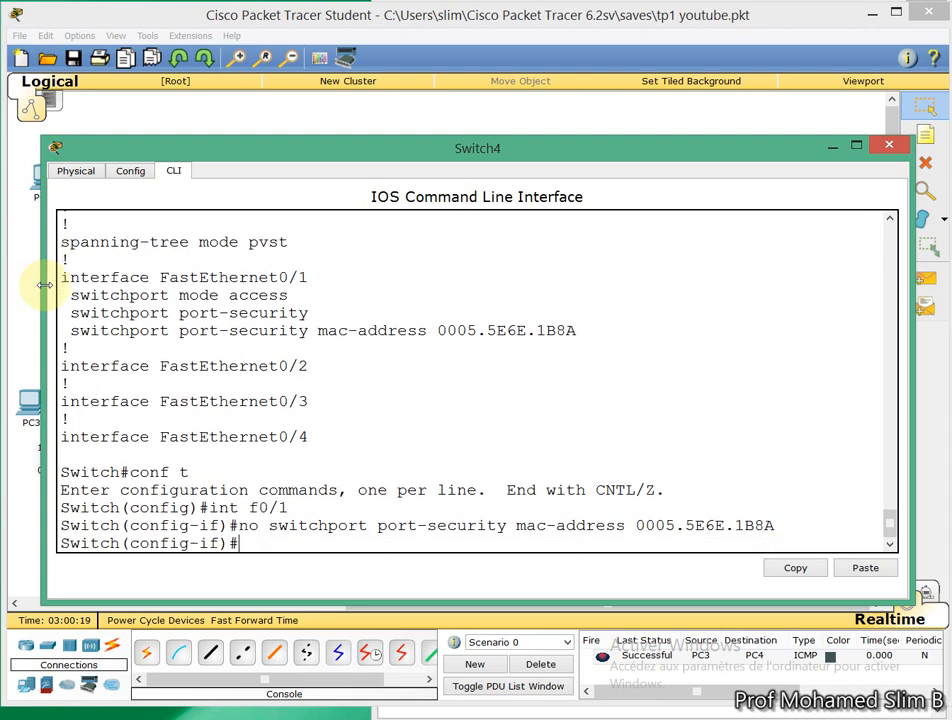
key("Return")
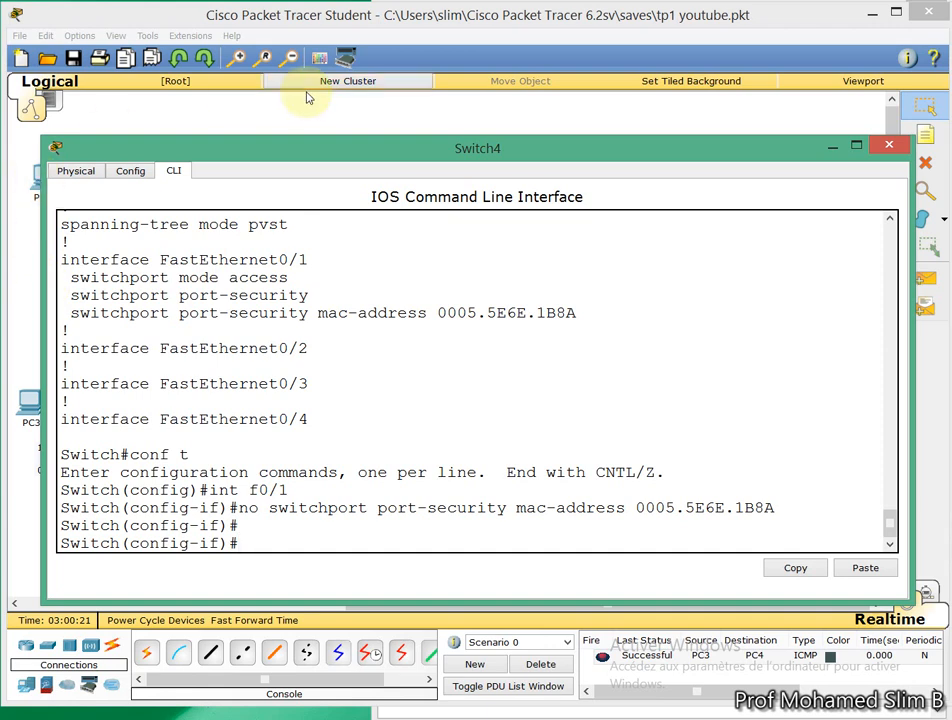
Step: Delete the link between PC3 and Switch4 in the topology
left_click(831, 148)
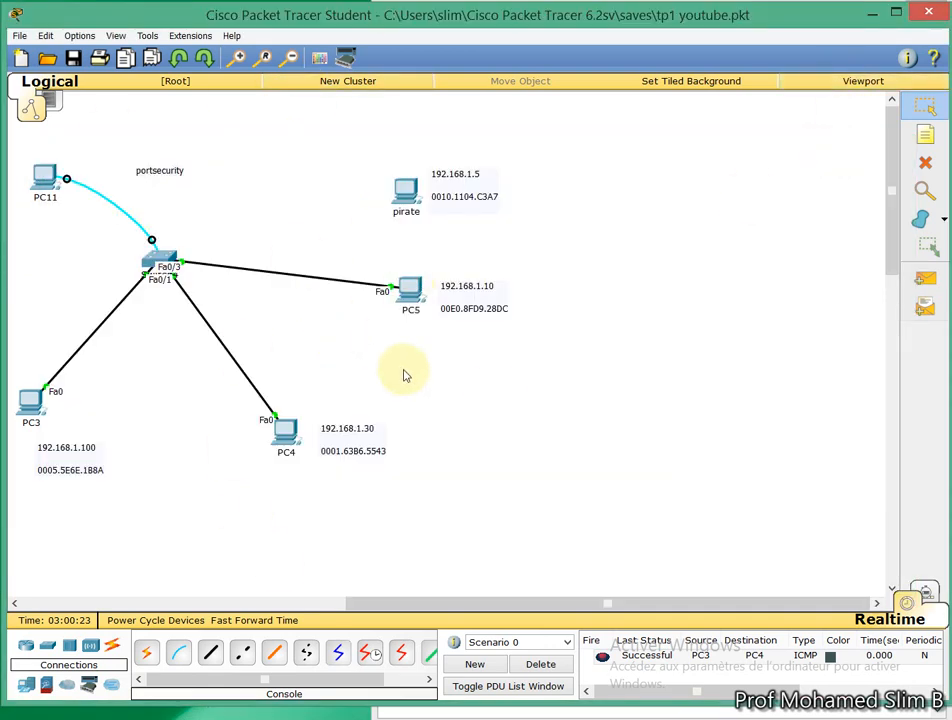
left_click_drag(372, 612, 314, 616)
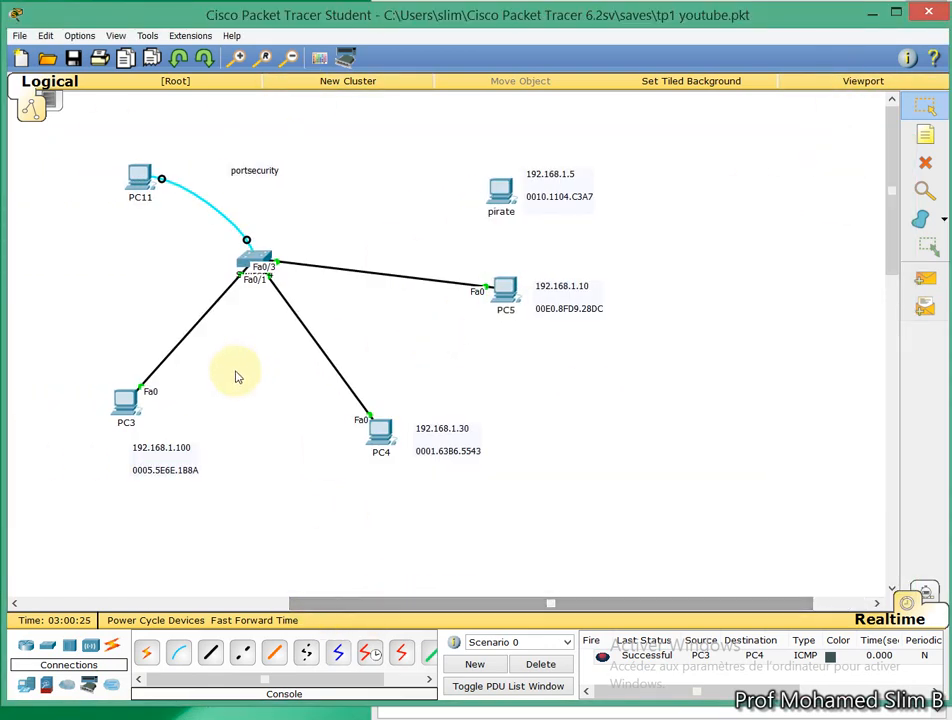
left_click(925, 162)
left_click(174, 350)
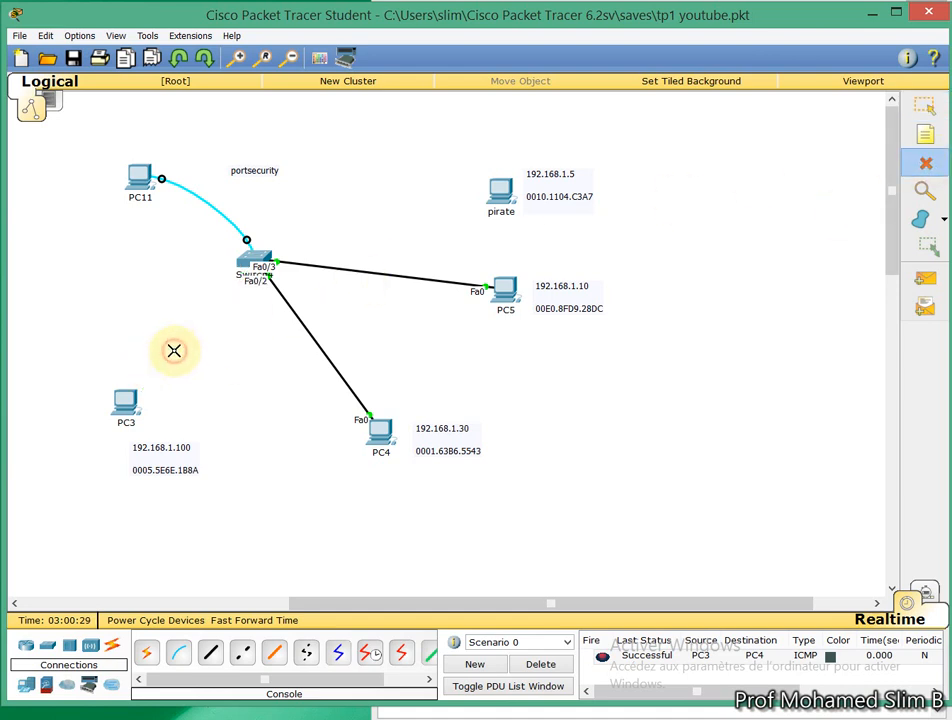
Step: Connect Switch4's FastEthernet0/1 to the pirate PC with a copper straight-through cable and fast forward time
left_click(210, 652)
left_click(263, 257)
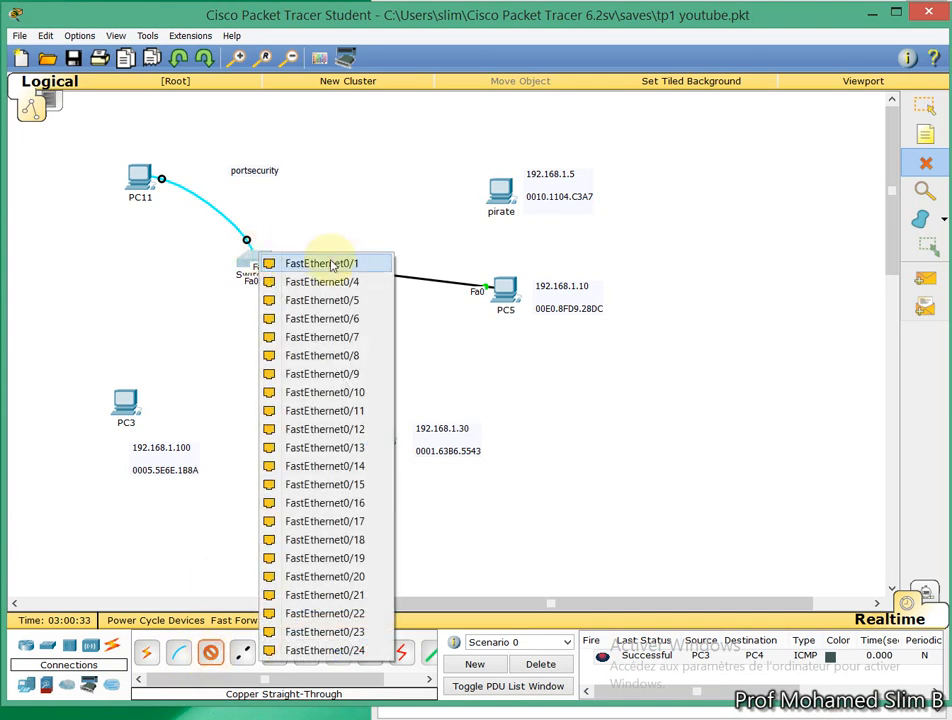
left_click(310, 263)
left_click(560, 214)
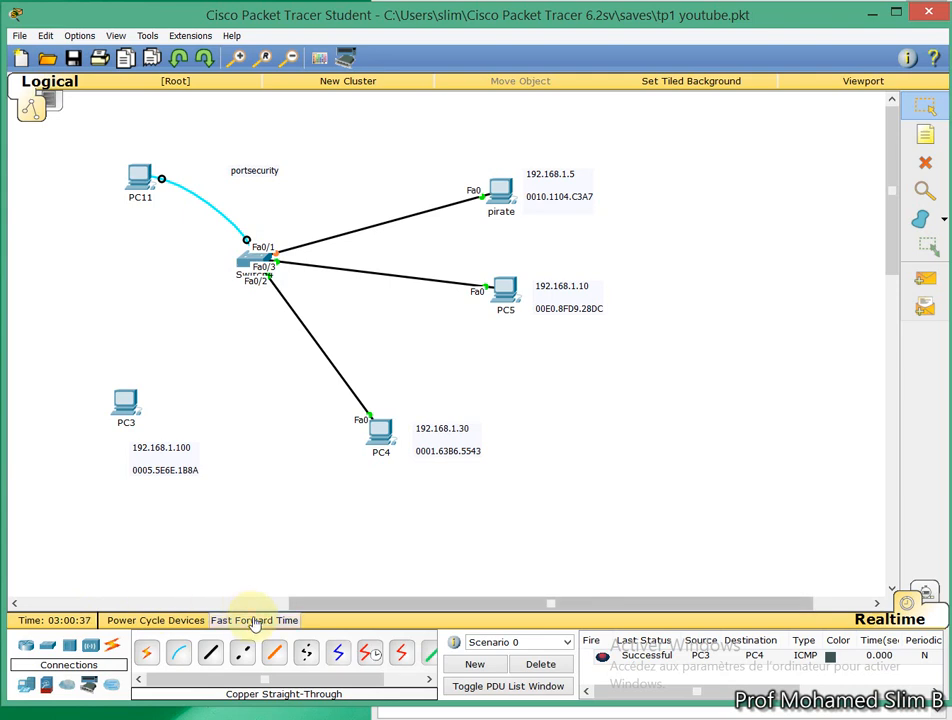
left_click(250, 620)
Step: Send a simple PDU from the pirate PC to PC5
left_click(925, 278)
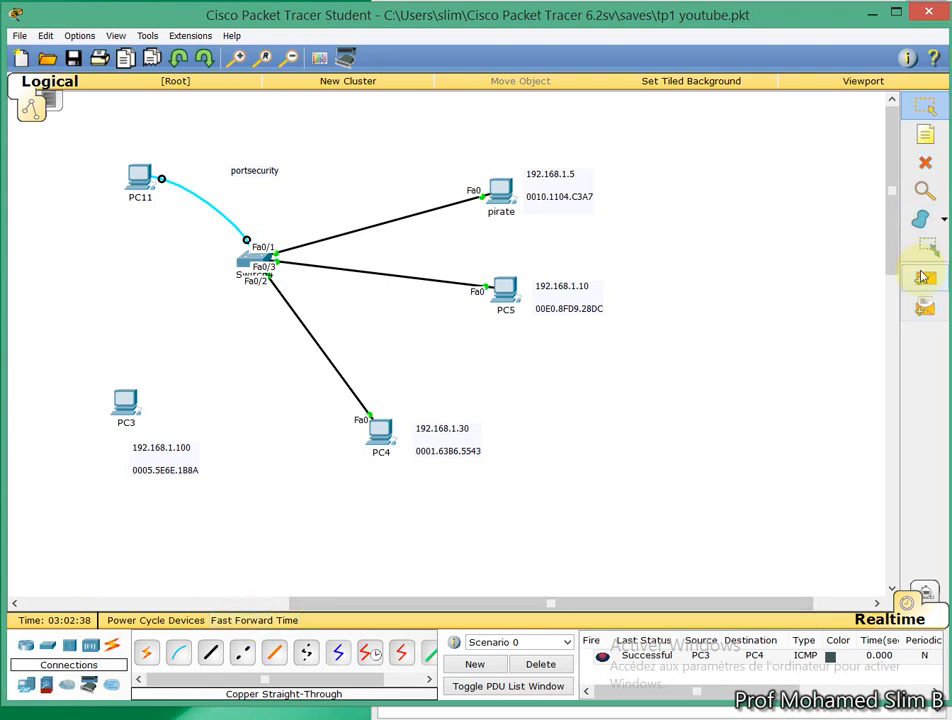
left_click(493, 192)
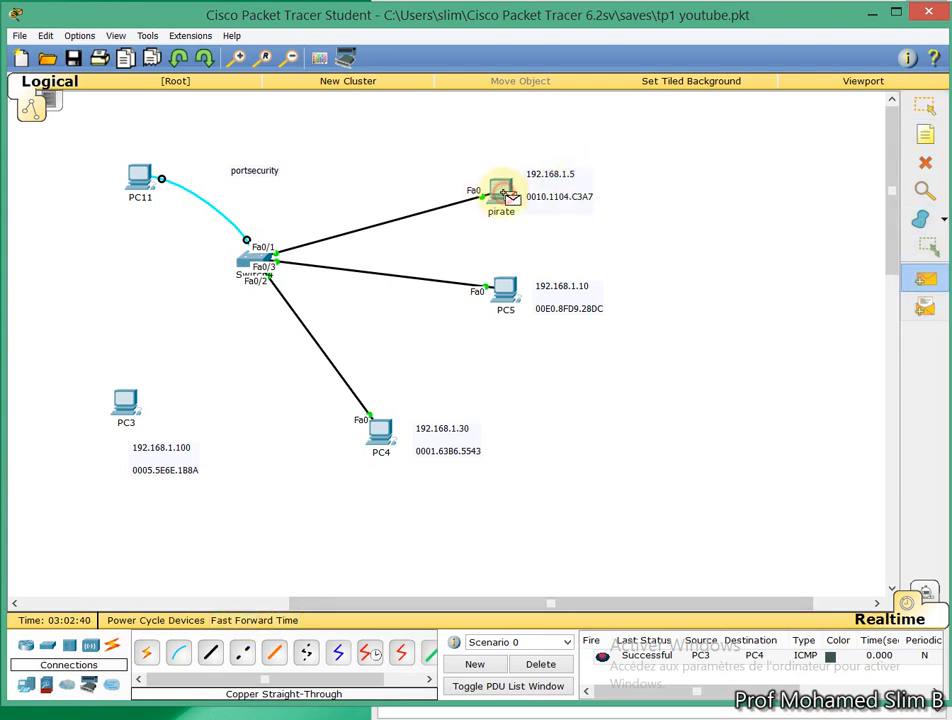
left_click(505, 289)
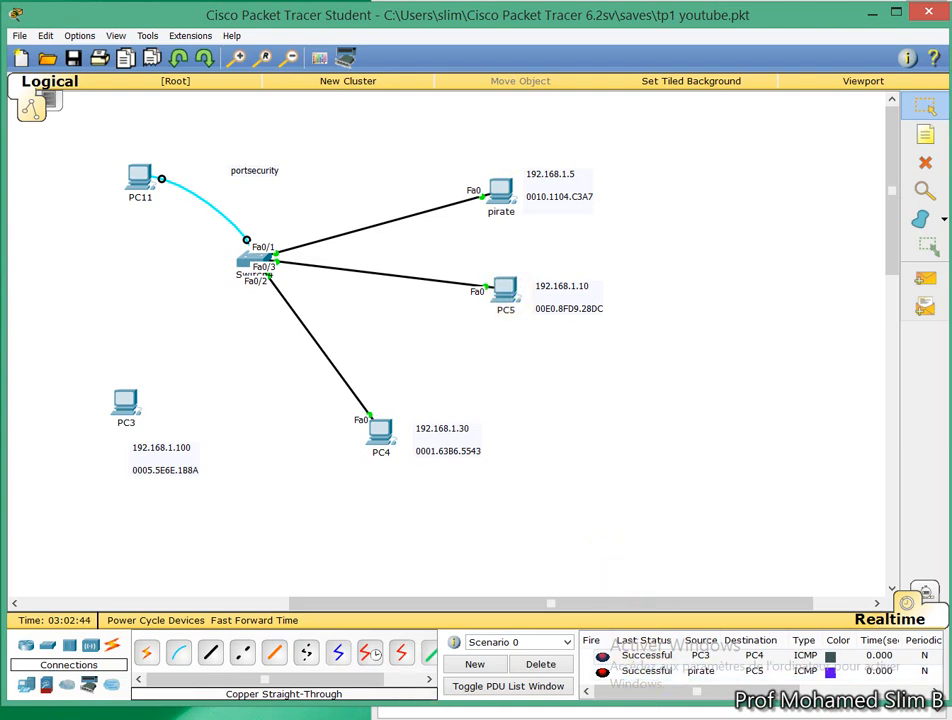
Step: Recheck the MAC address removal command in Switch4's command line, and delete the link between Switch4 and the pirate PC
left_click(395, 620)
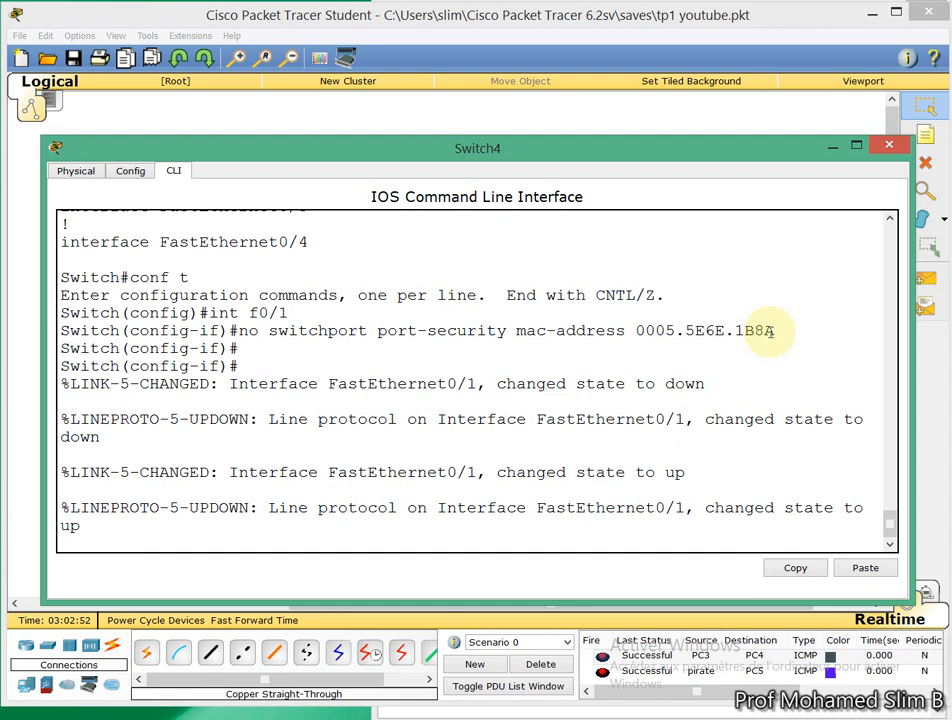
left_click(836, 152)
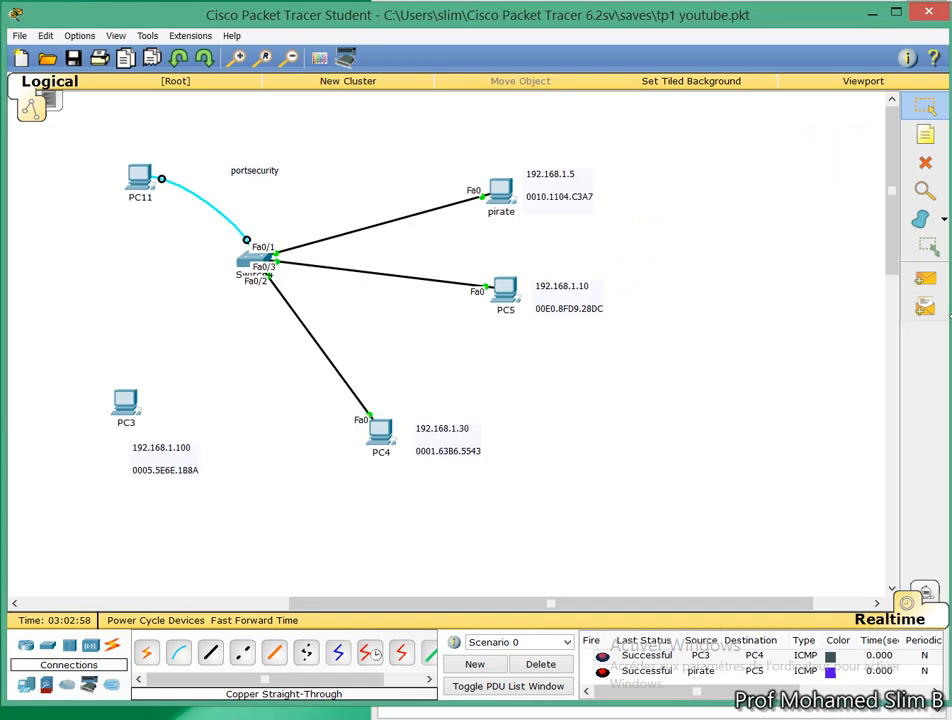
left_click(926, 162)
left_click(366, 226)
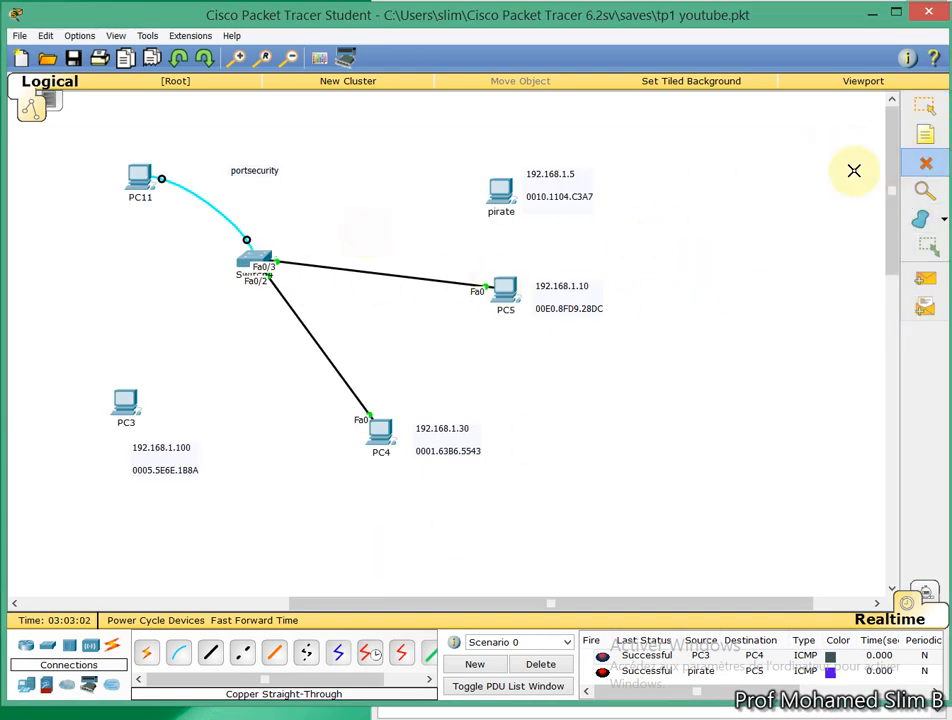
Step: Connect PC3 to Switch4's FastEthernet0/1 with a copper straight-through cable and fast forward time
left_click(210, 652)
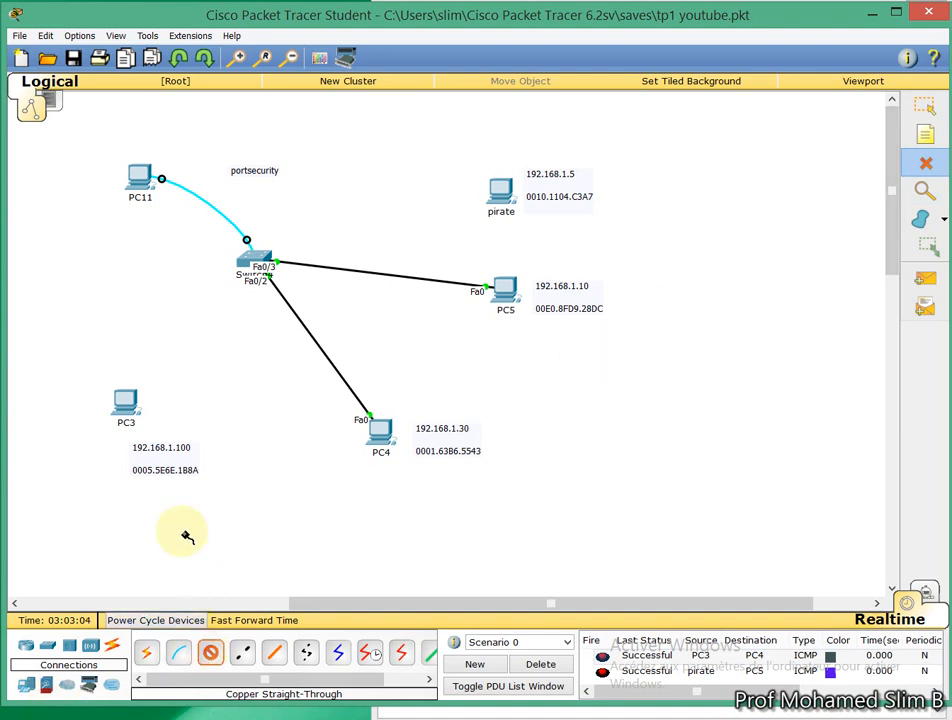
left_click(125, 405)
left_click(196, 436)
left_click(256, 258)
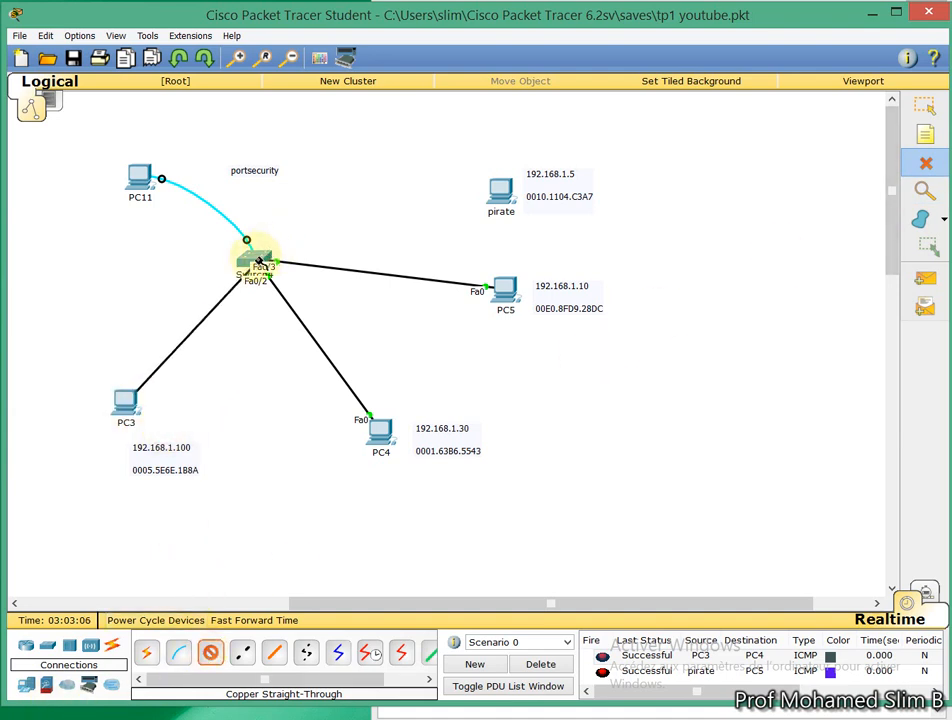
left_click(272, 265)
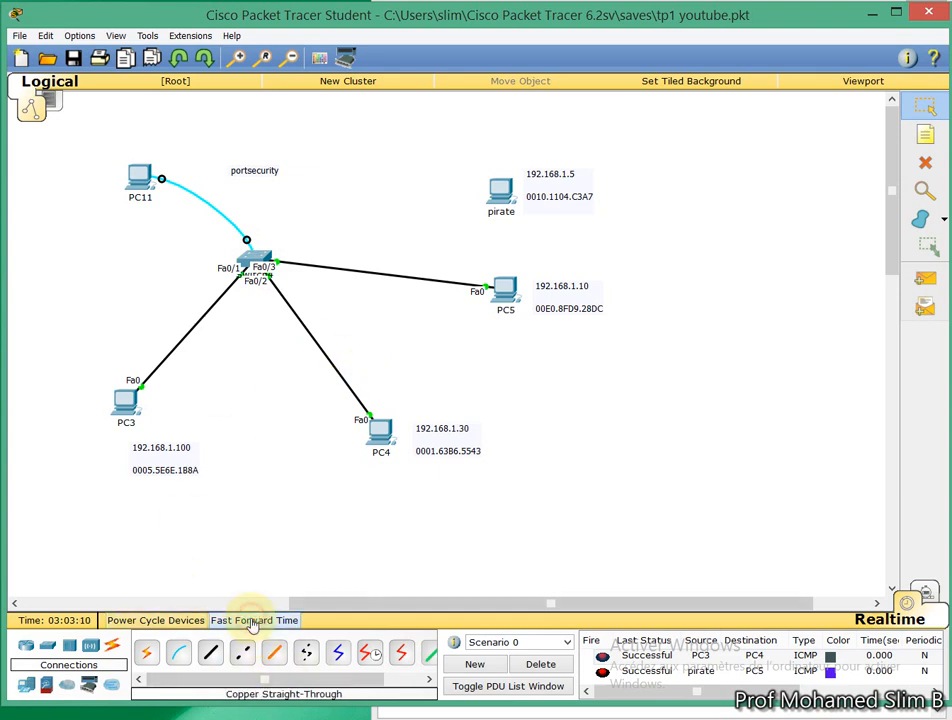
left_click(252, 620)
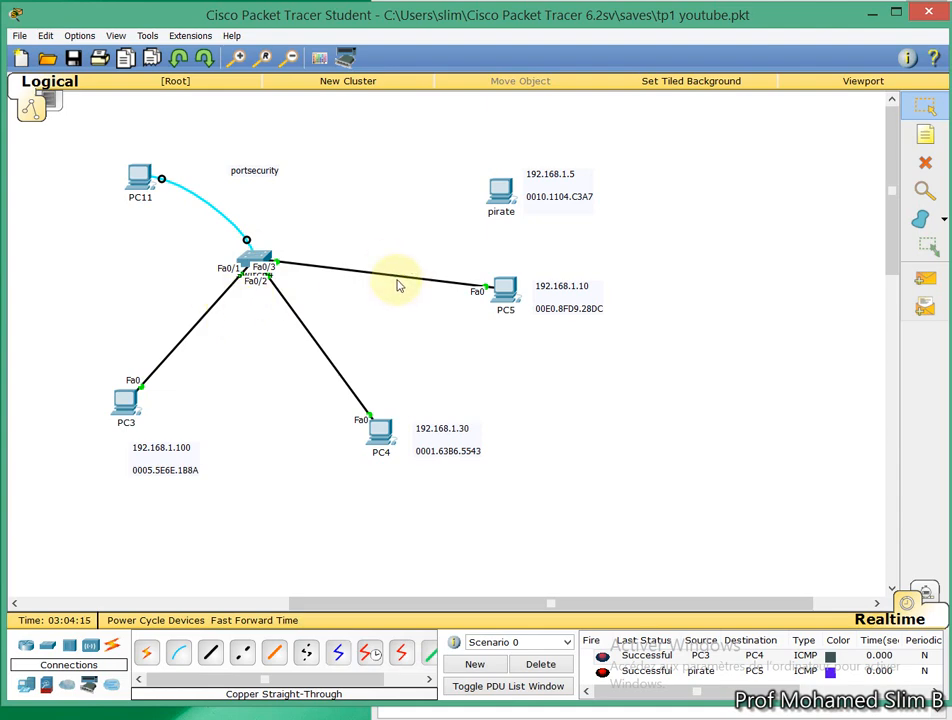
Step: Open Switch4's command line and exit from interface configuration to global configuration mode
left_click(261, 260)
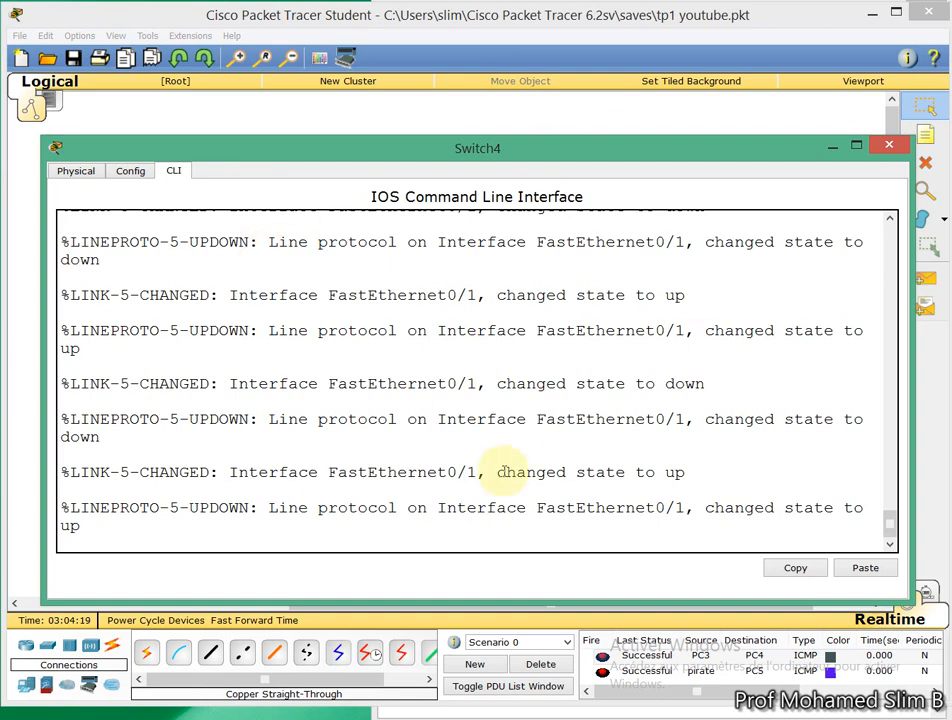
key("Return")
key("Return")
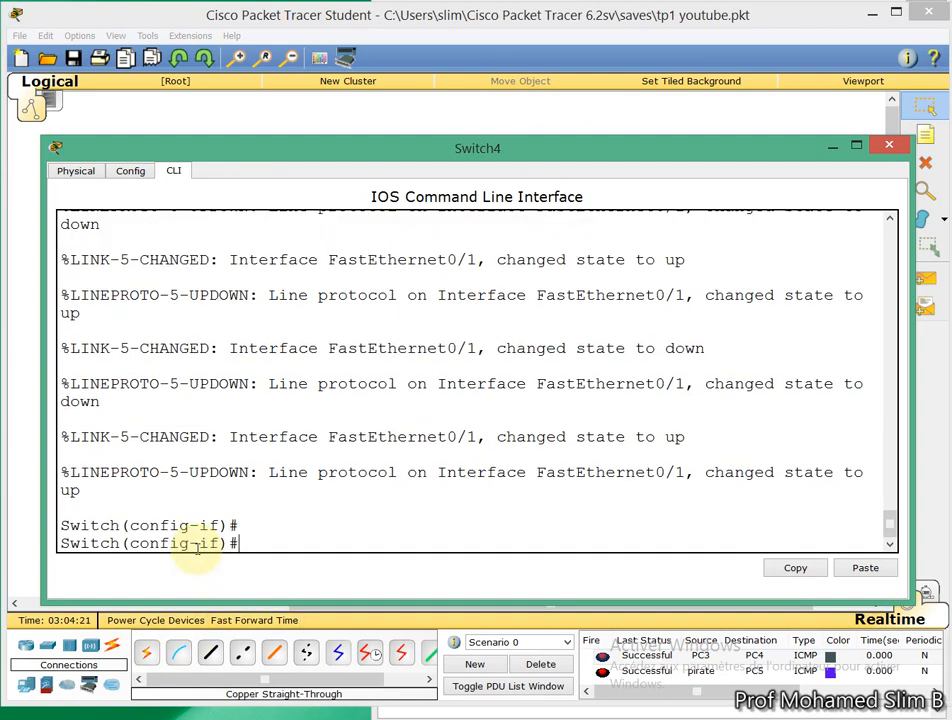
key("Return")
key("Return")
left_click_drag(192, 349, 328, 375)
left_click(328, 375)
left_click_drag(43, 304, 287, 304)
key("Return")
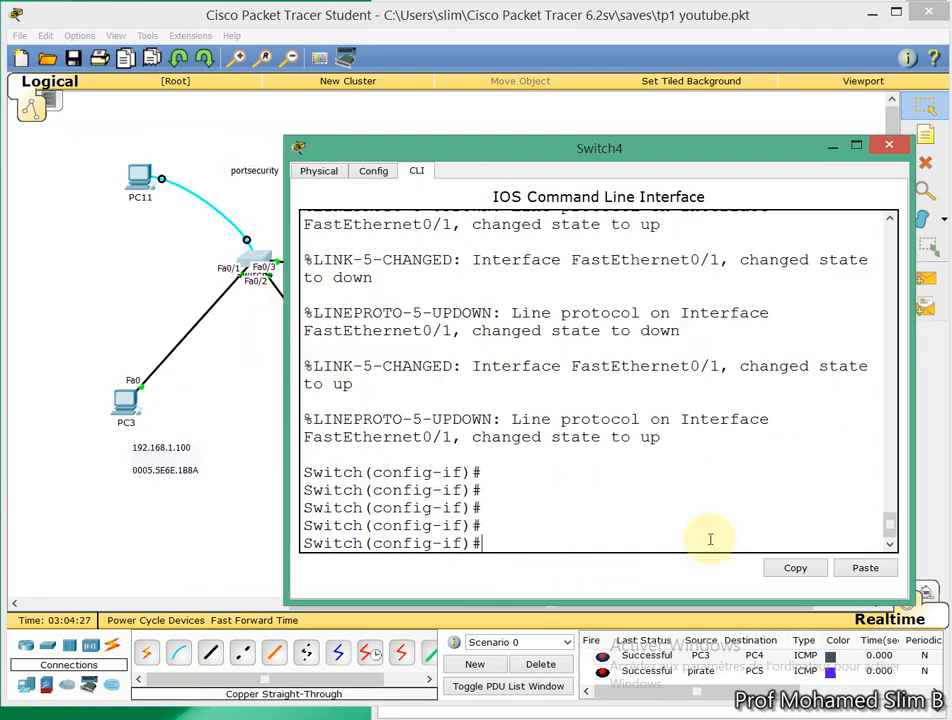
key("Return")
key("Return")
key("Return")
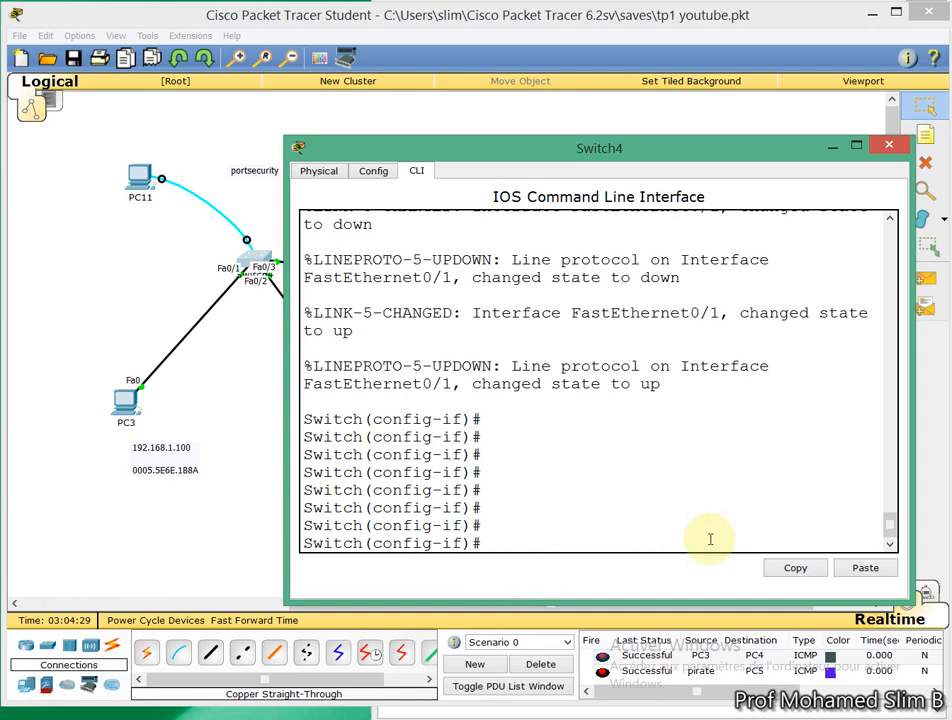
type("exit")
key("Return")
key("Return")
Step: Write the command interface range f0/1-24 at Switch4's global configuration prompt
type("inter")
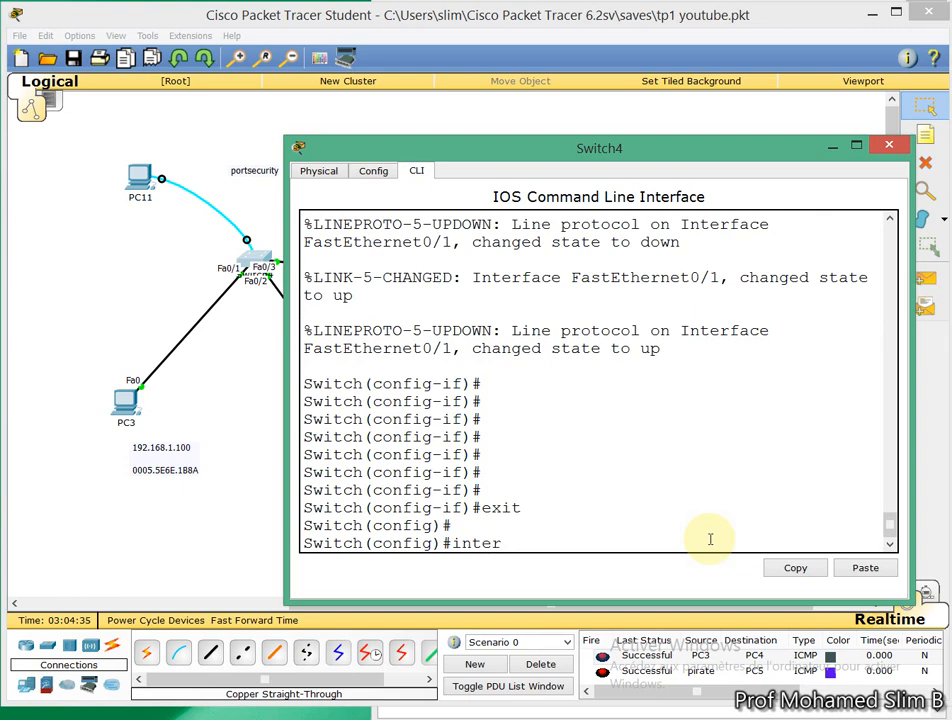
type("face range ")
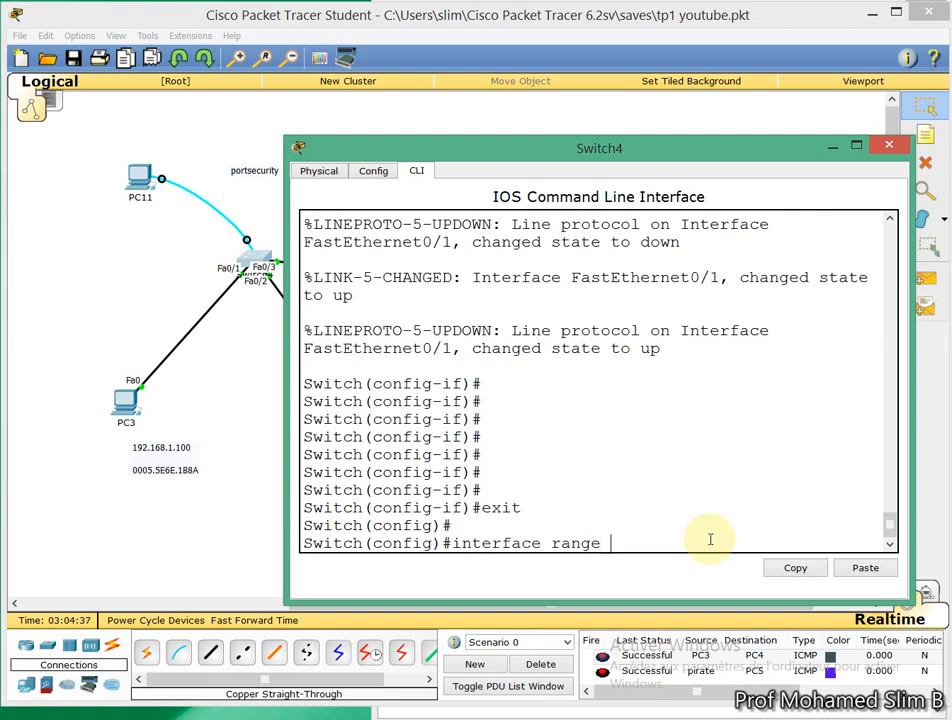
type("f0/1-24")
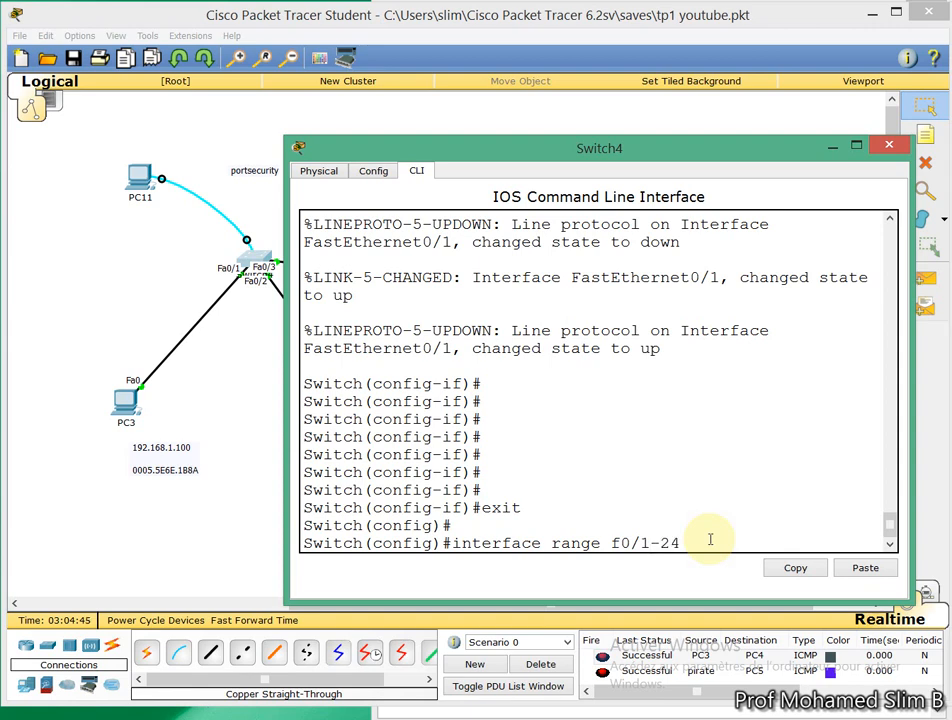
Step: Examine Switch4's full row of ports enlarged in the physical device view, and return to its command line
left_click(251, 260)
left_click(249, 258)
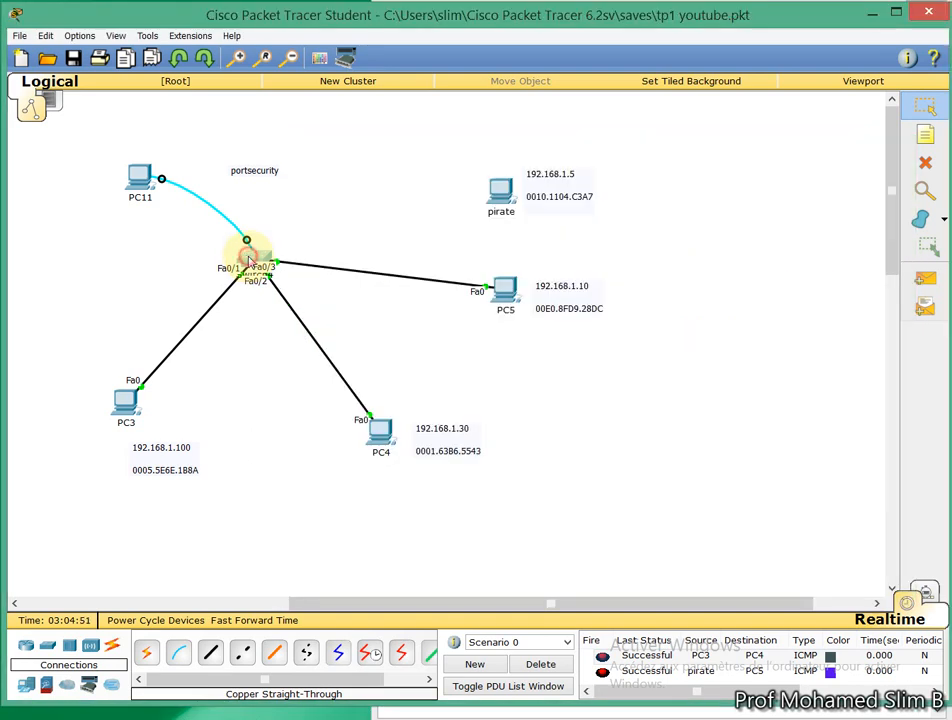
left_click(318, 170)
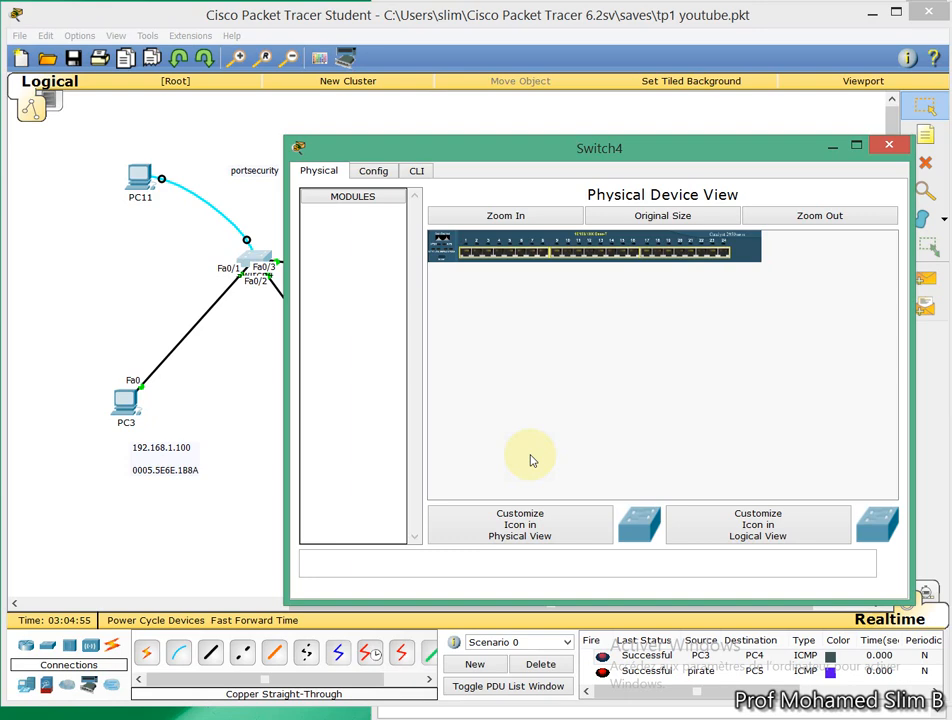
left_click(554, 215)
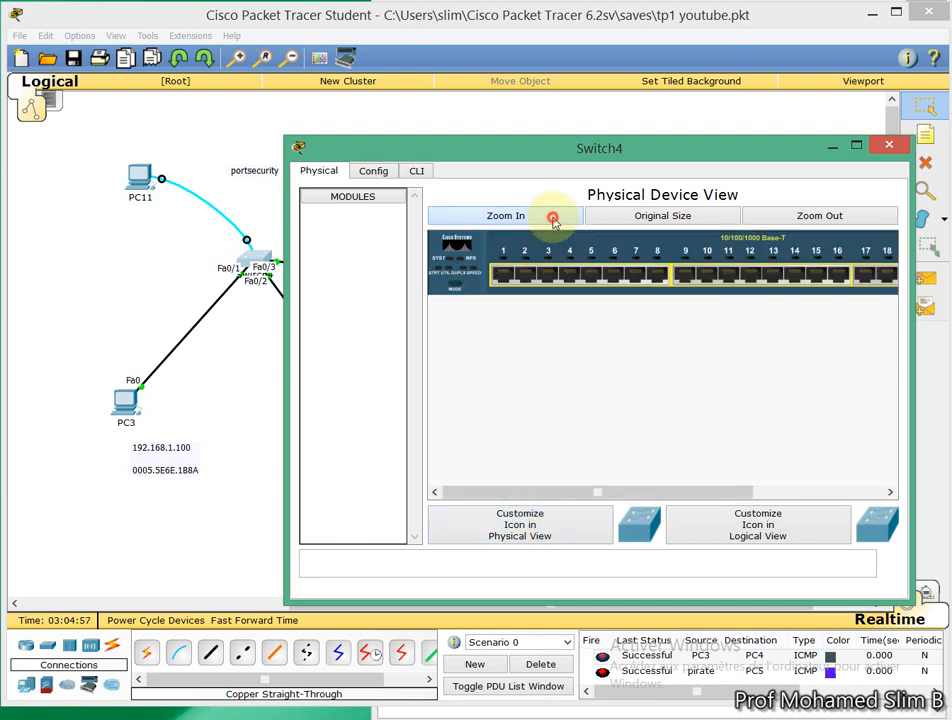
left_click_drag(669, 491, 472, 524)
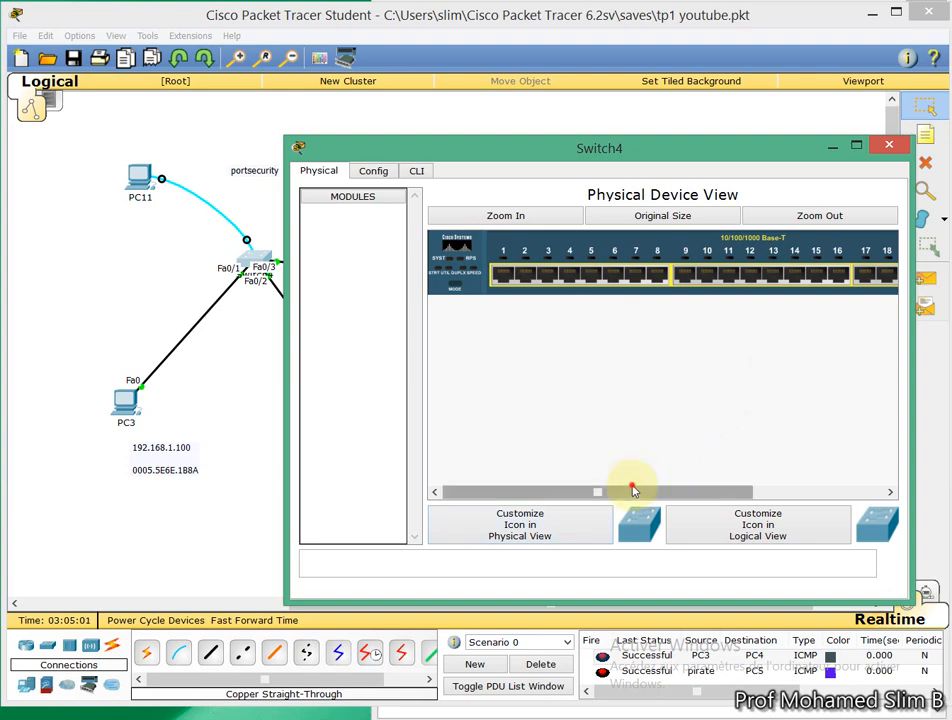
left_click_drag(631, 491, 945, 455)
left_click(416, 170)
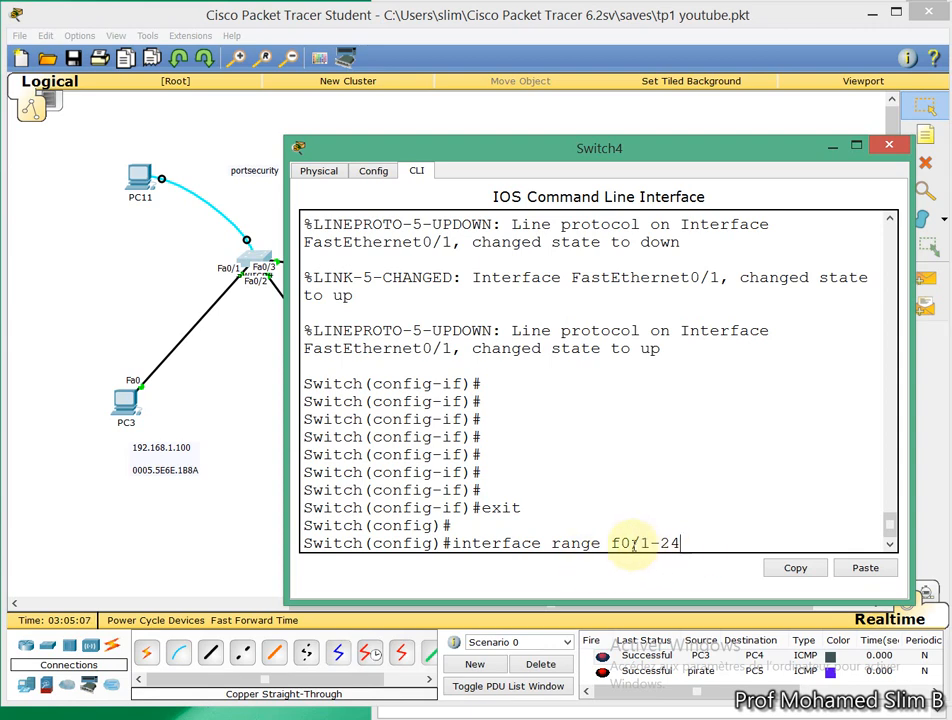
Step: Run the f0/1-24 interface range command and set those ports to access mode with switchport mode access
key("Return")
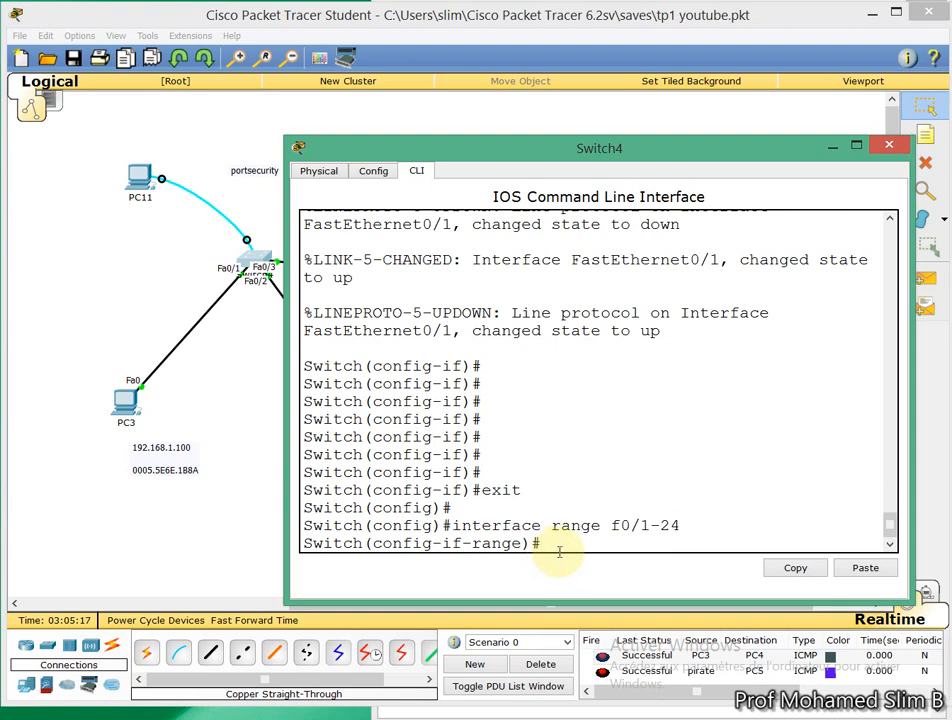
type("mode acce")
key("BackSpace")
key("BackSpace")
key("BackSpace")
key("BackSpace")
key("BackSpace")
key("BackSpace")
key("BackSpace")
key("BackSpace")
type("swit")
key("Tab")
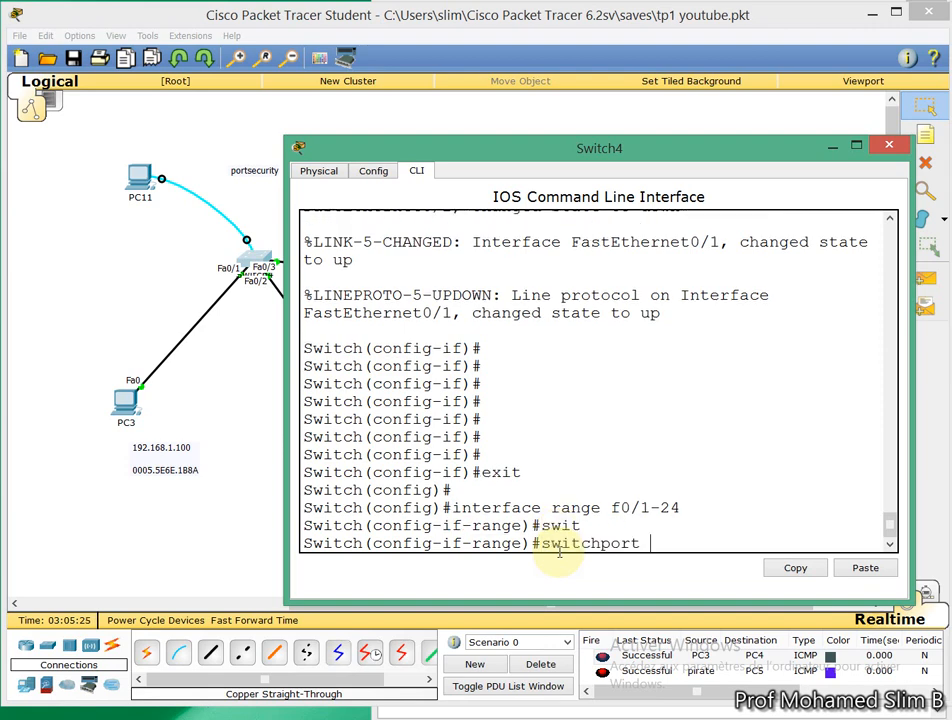
type("mode access")
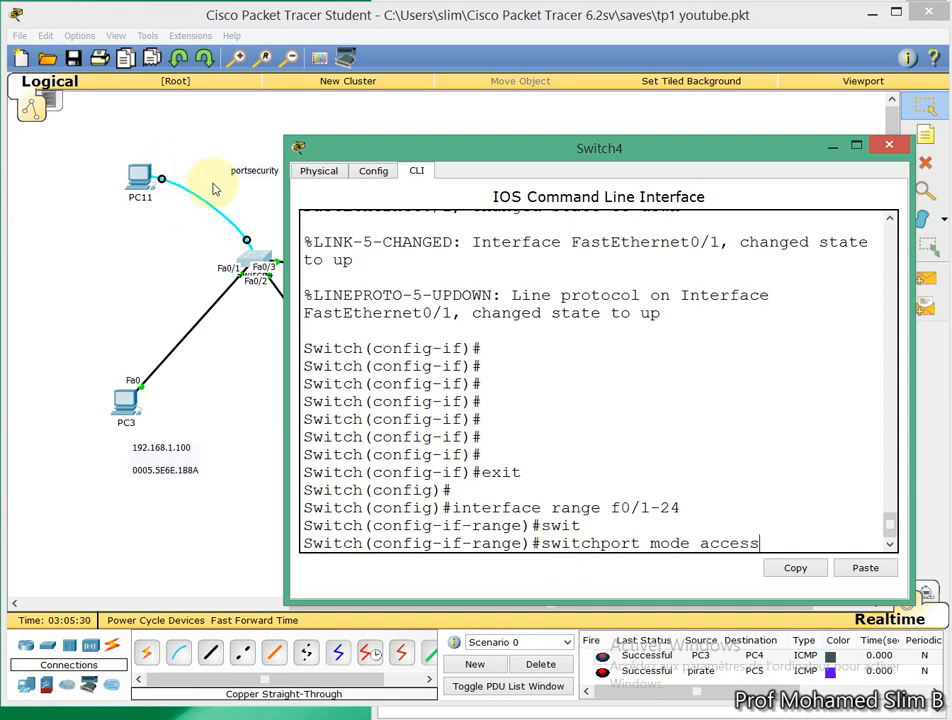
left_click_drag(480, 148, 442, 493)
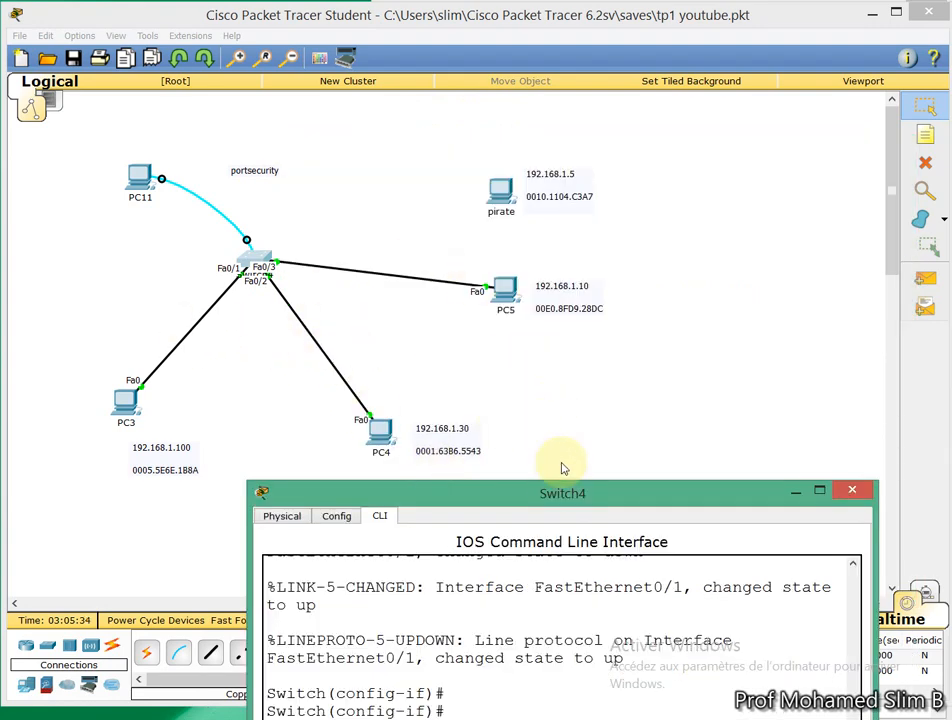
double_click(550, 491)
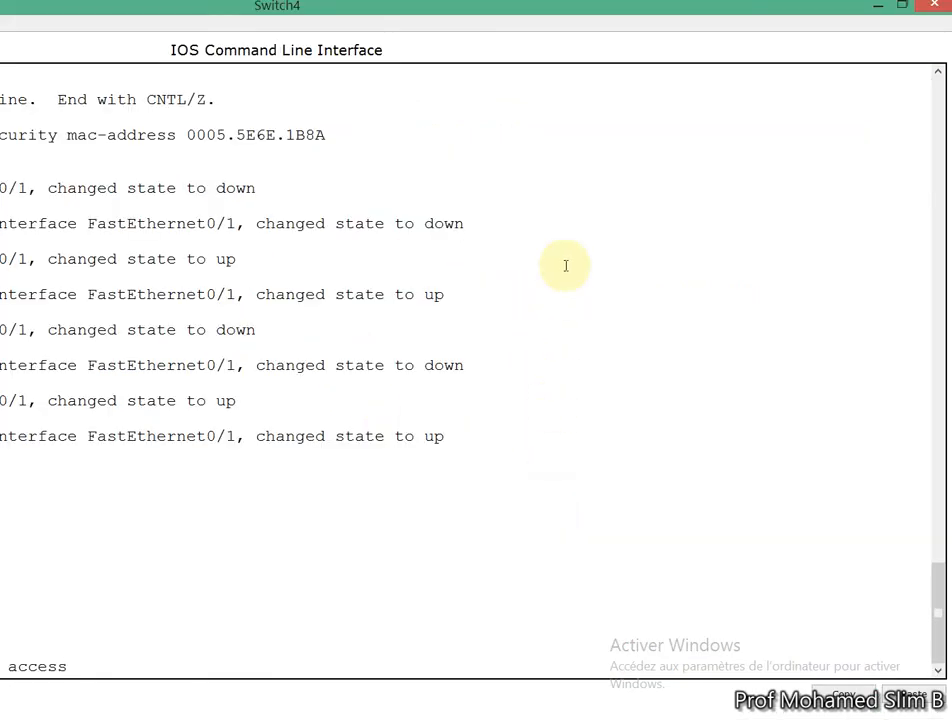
left_click(902, 5)
left_click_drag(576, 495, 572, 191)
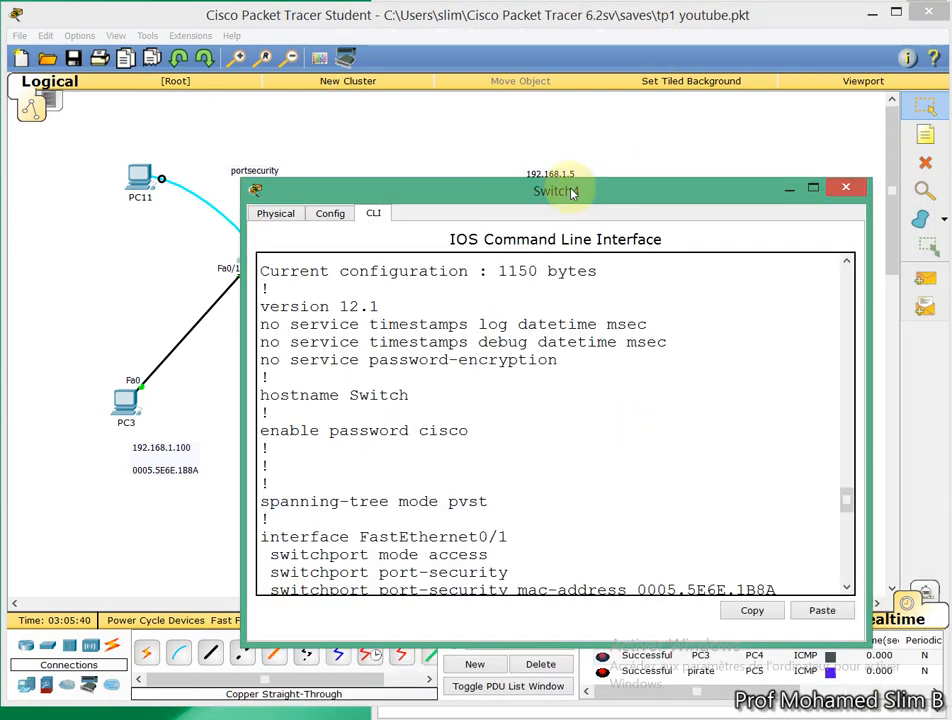
left_click_drag(846, 500, 845, 570)
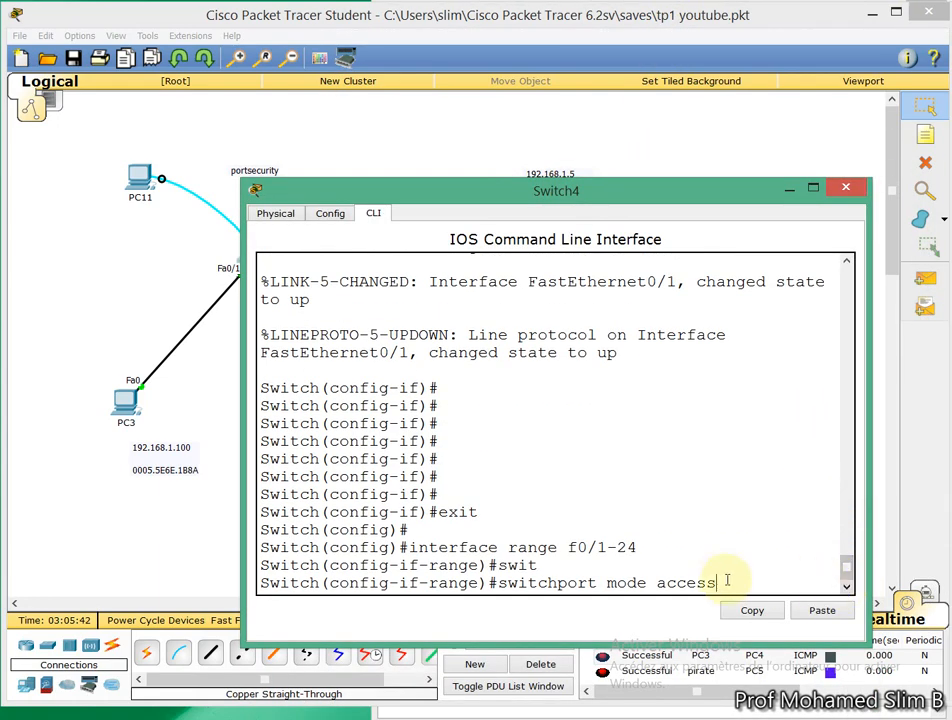
key("Return")
Step: Enable port security on the f0/1-24 range with switchport port-security
type("swit")
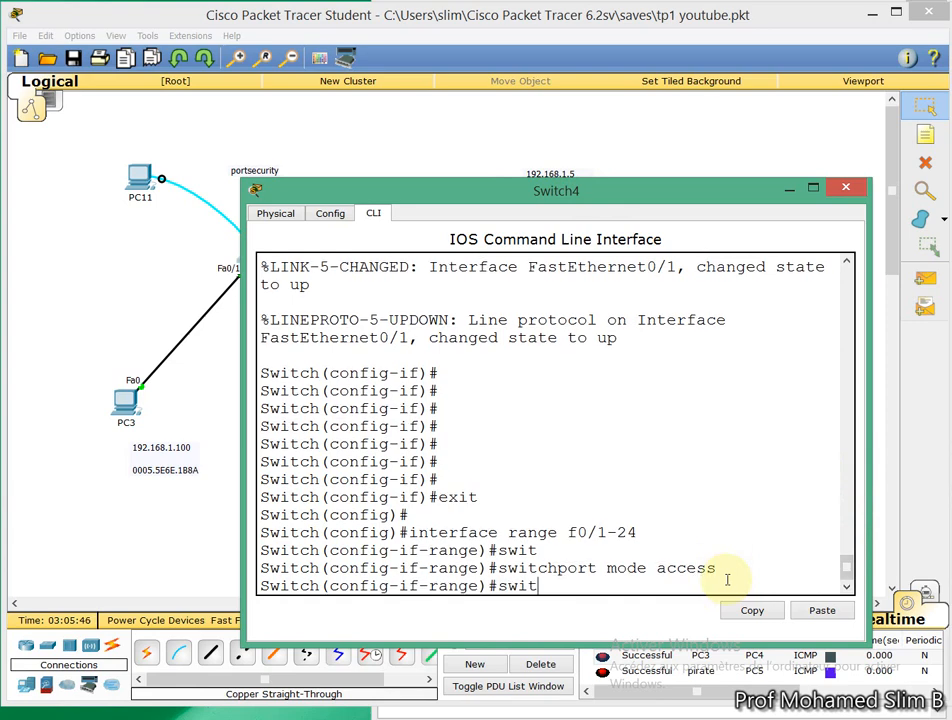
key("Tab")
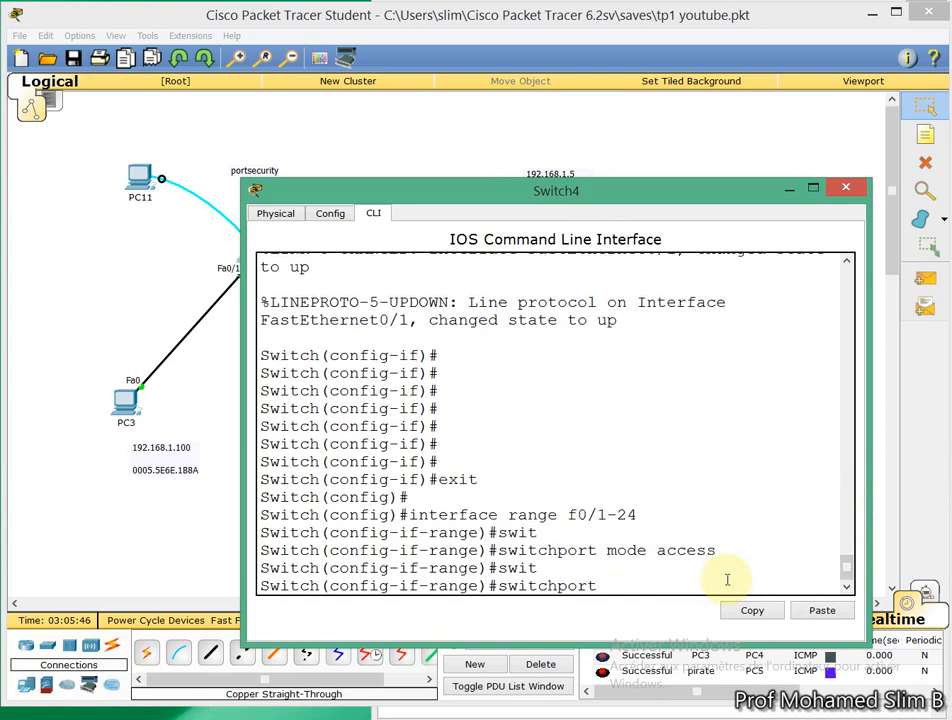
type("port")
key("Tab")
key("Return")
Step: Enable sticky MAC address learning on the f0/1-24 range with switchport port-security mac-address sticky
type("switchp")
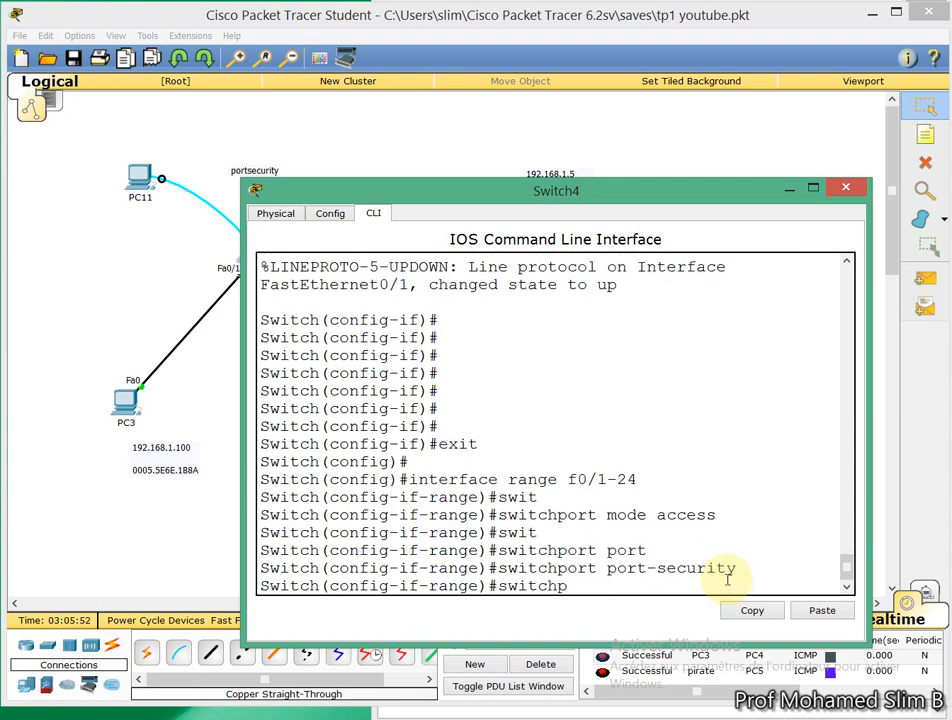
type("ort por")
key("Tab")
type("mode")
key("Tab")
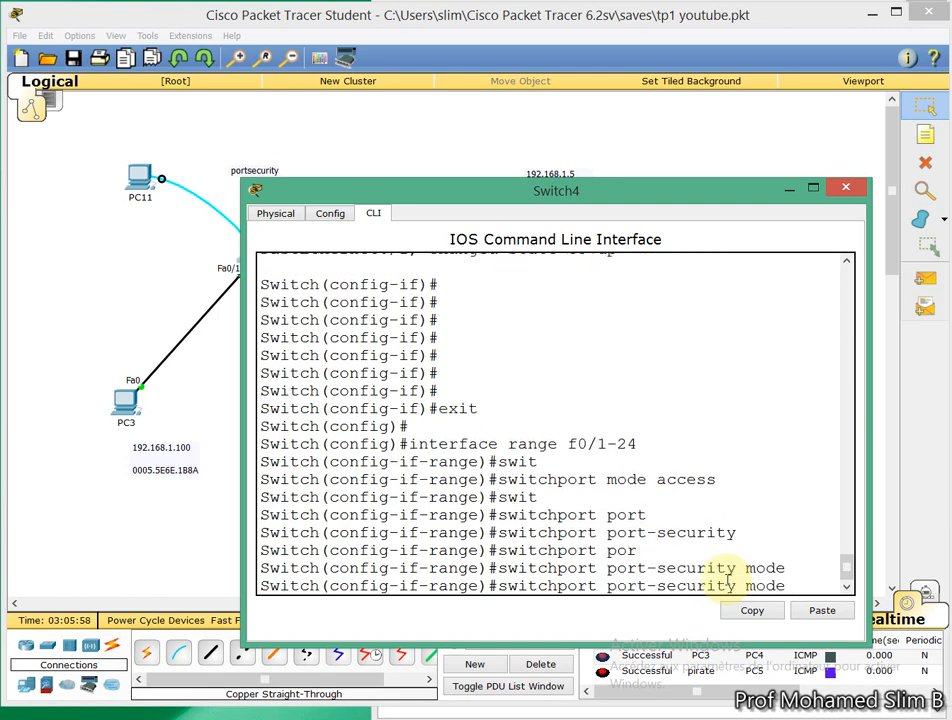
type("s")
key("Tab")
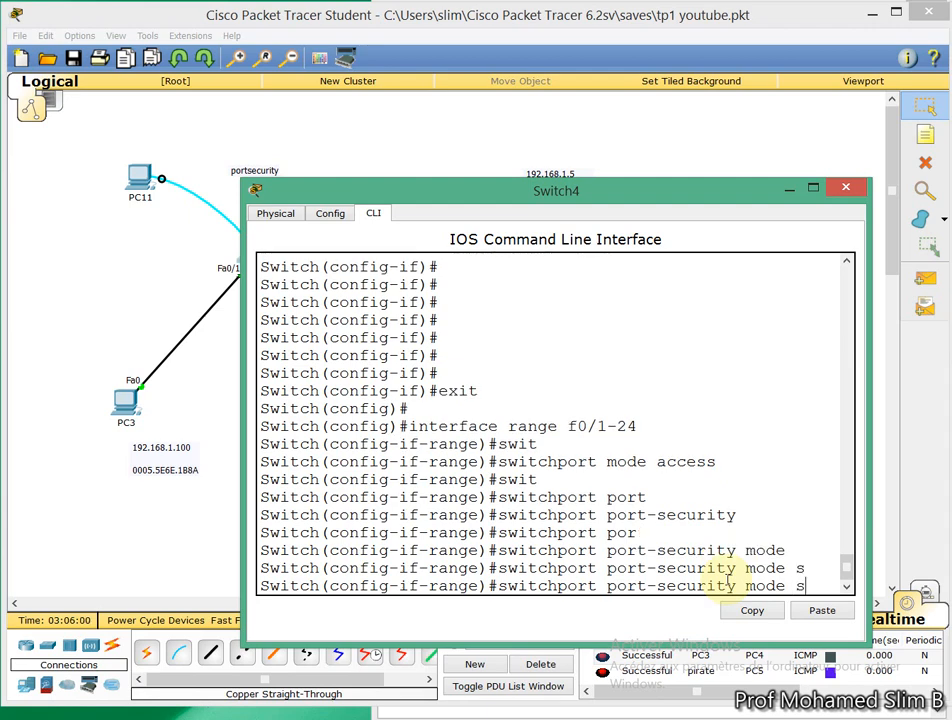
key("BackSpace")
key("BackSpace")
key("BackSpace")
key("BackSpace")
type("mac")
key("Tab")
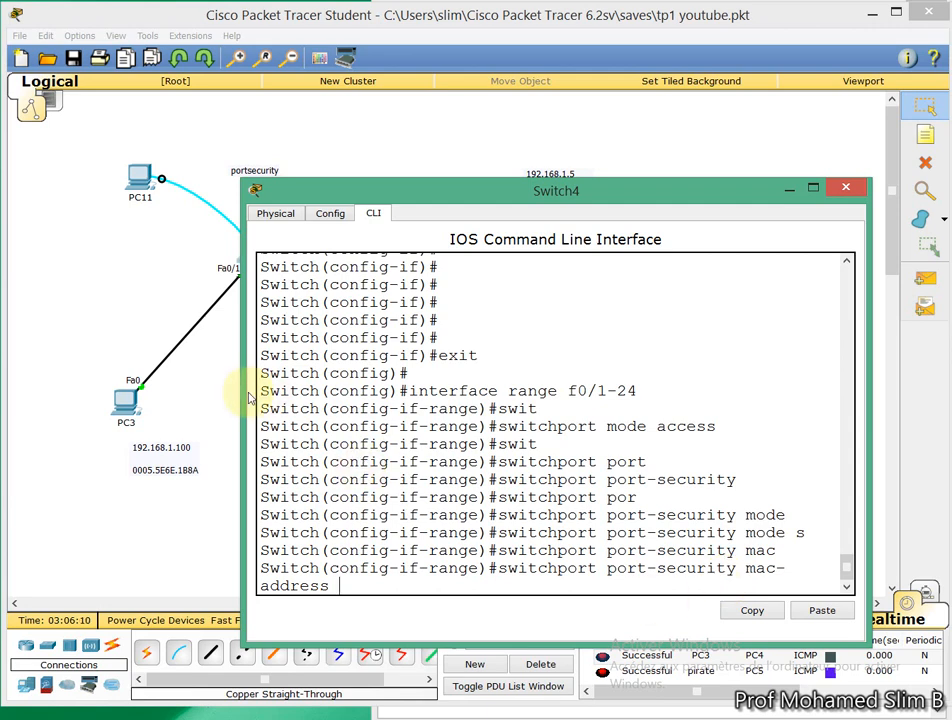
left_click_drag(241, 393, 57, 421)
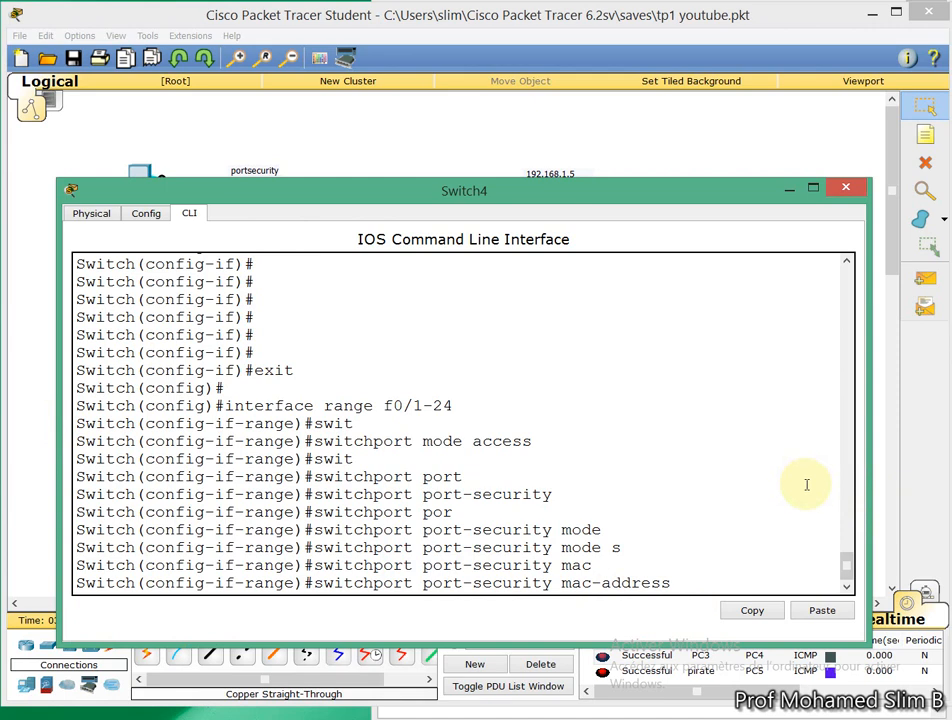
type("sticky")
key("Return")
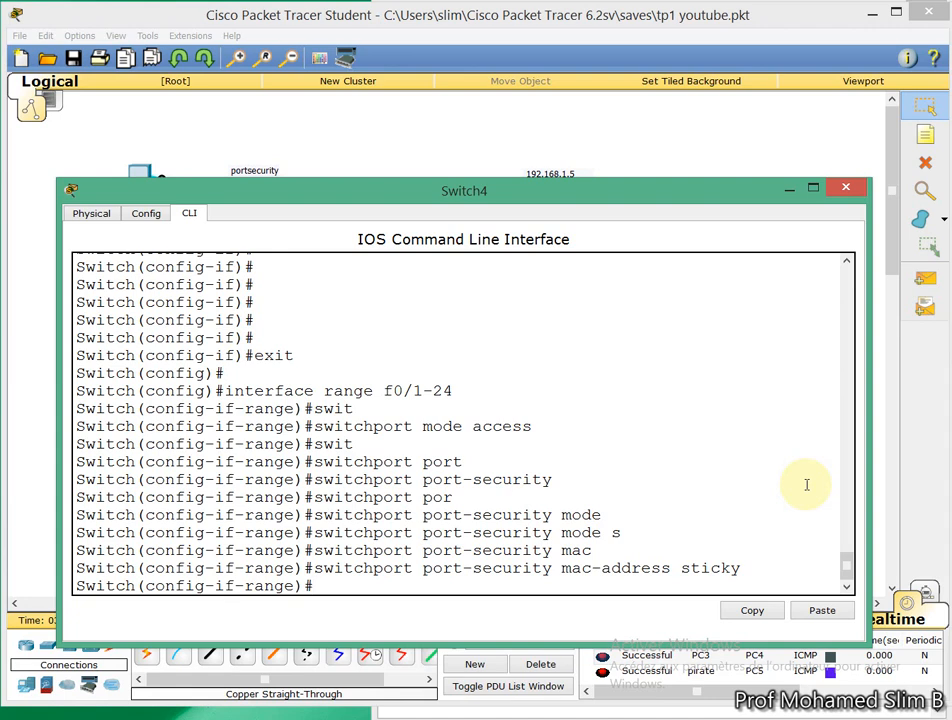
Step: View the network topology around Switch4 and return to the switch's command line
left_click(789, 188)
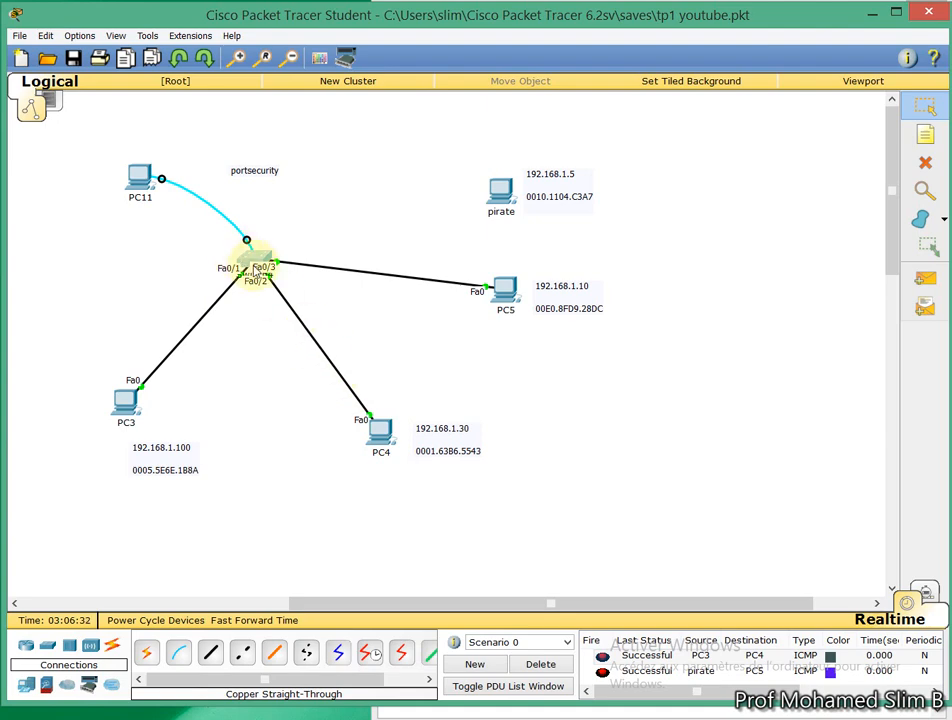
mouse_move(404, 712)
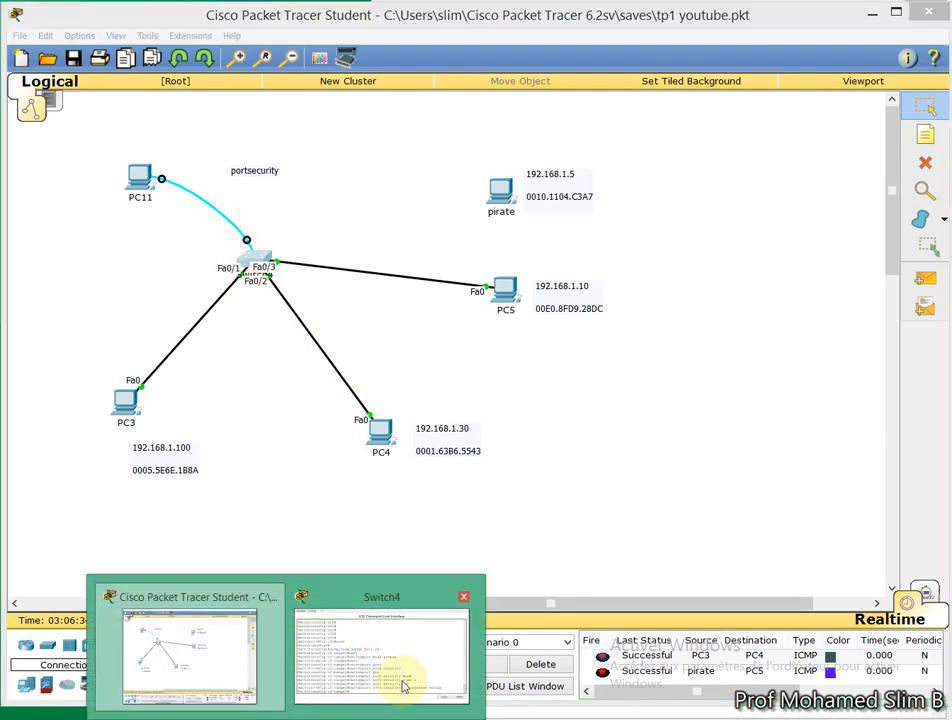
left_click(404, 680)
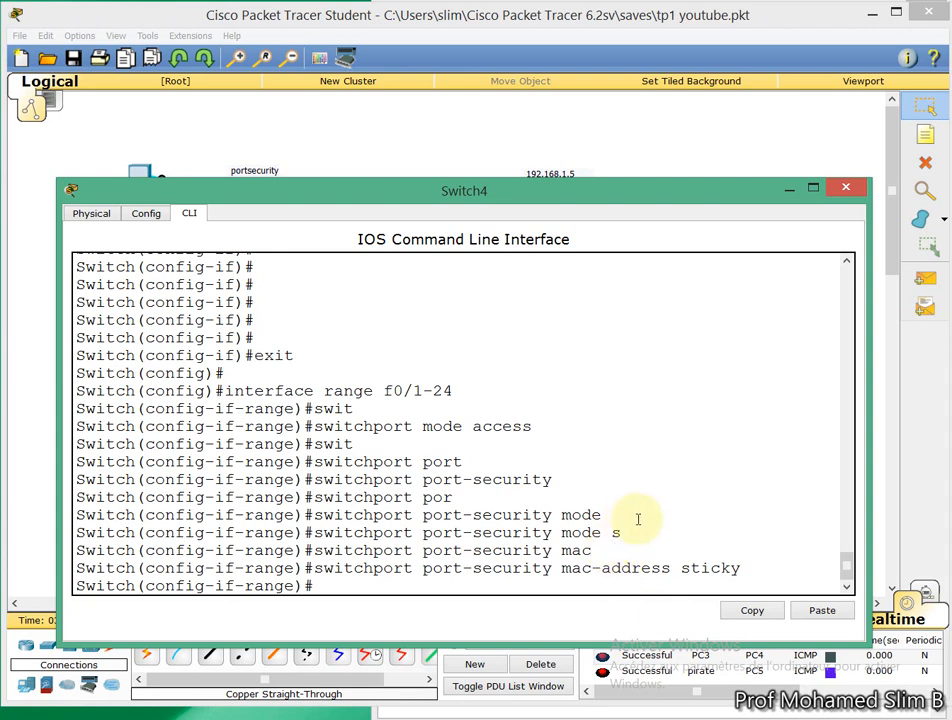
Step: Enter the beginning of a switchport port-security command for the f0/1-24 range without running it
left_click(440, 585)
type("switchpot")
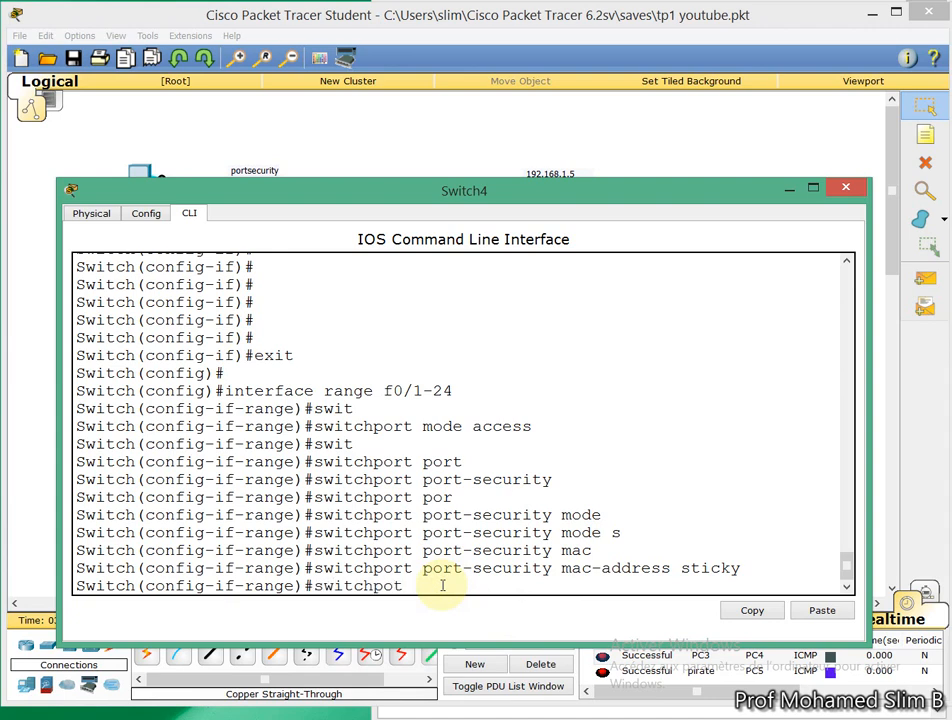
key("BackSpace")
key("BackSpace")
key("BackSpace")
key("Tab")
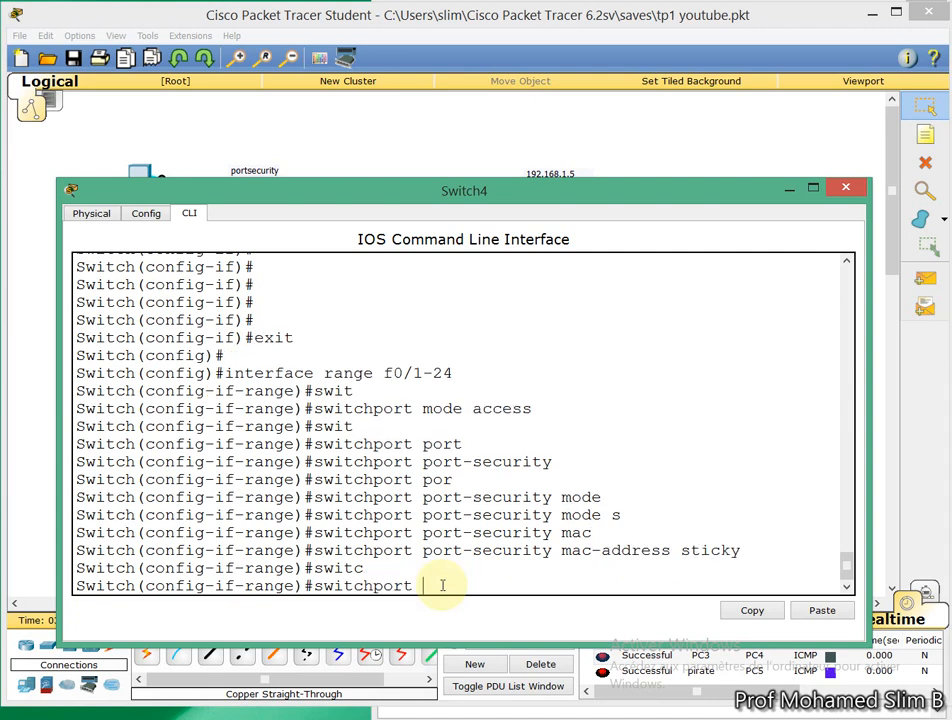
key("BackSpace")
key("BackSpace")
type("mode")
key("Tab")
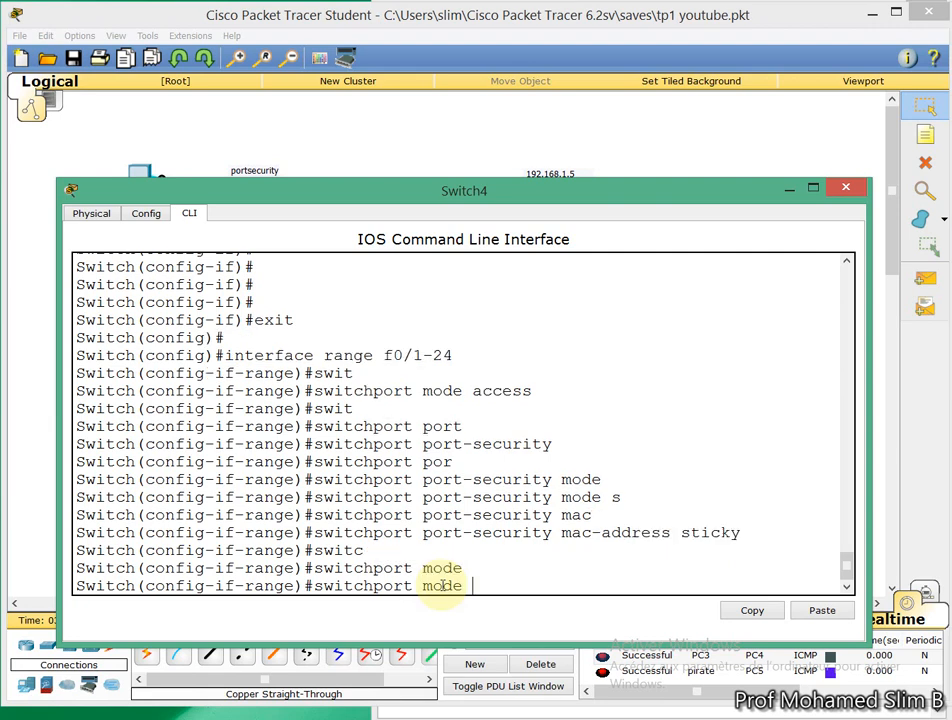
key("BackSpace")
key("BackSpace")
key("BackSpace")
type("por")
key("Tab")
Step: Try the mode keyword after switchport port-security, and list the command's available options with the ? help
type("mo")
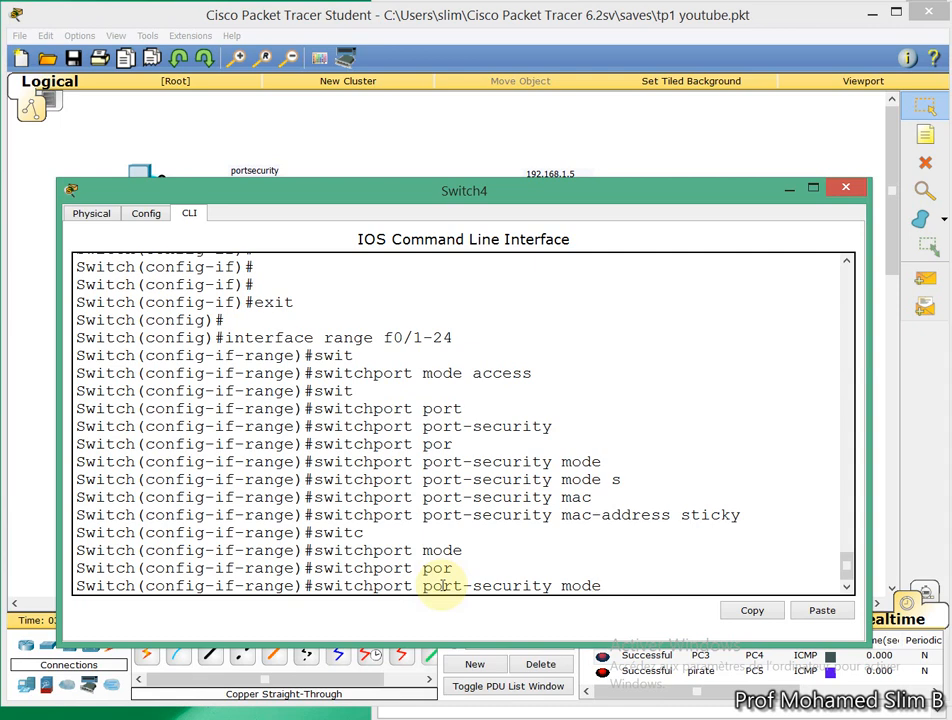
type("de")
key("Tab")
key("BackSpace")
key("BackSpace")
key("Tab")
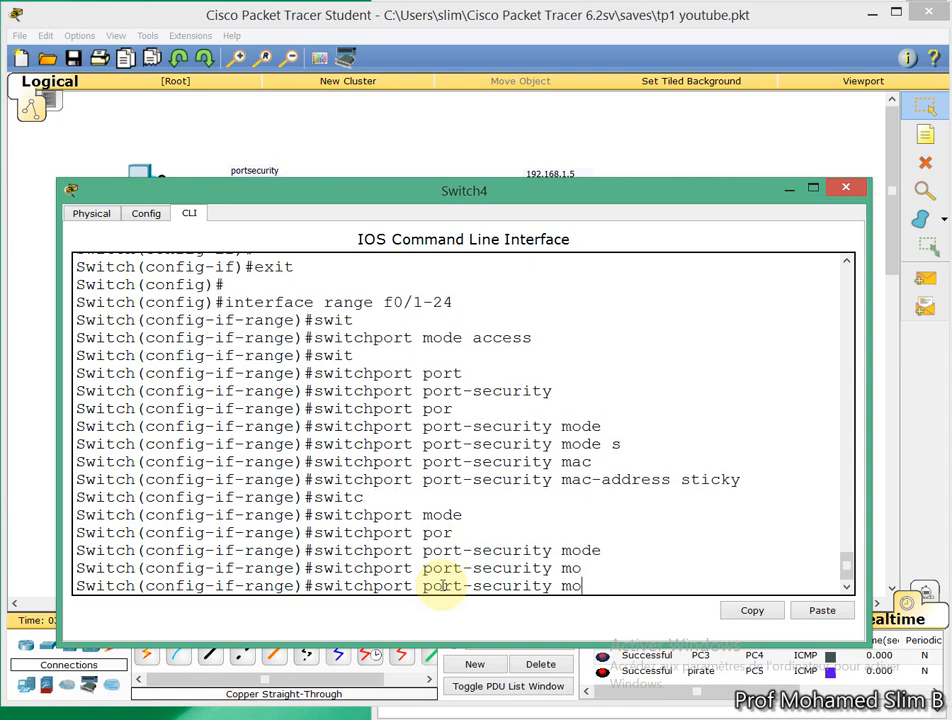
key("BackSpace")
key("BackSpace")
type("?")
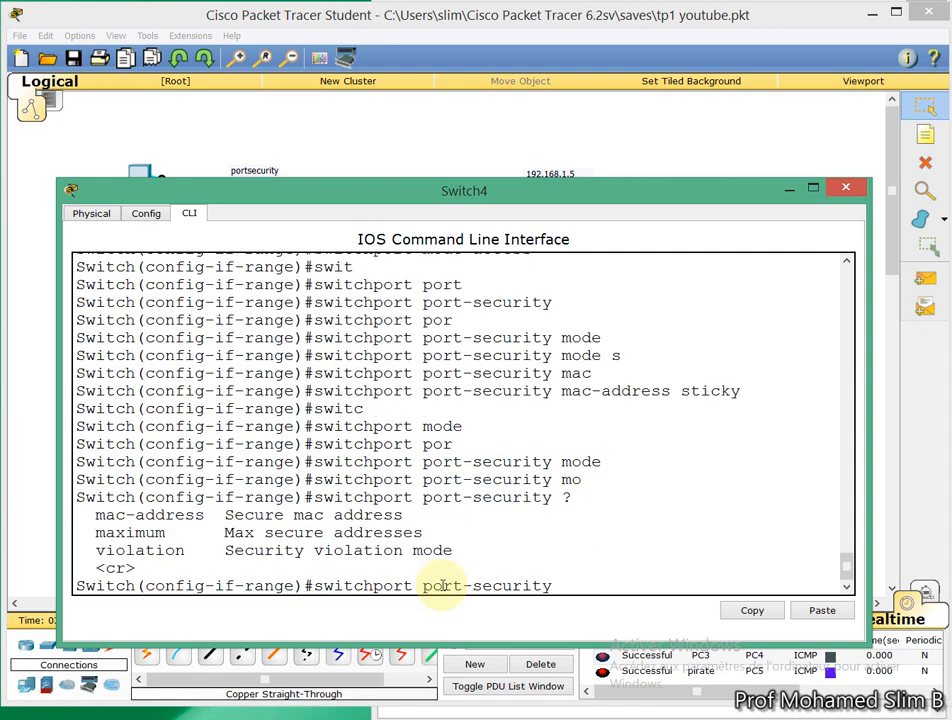
Step: Add the violation keyword to the switchport port-security command and list its possible modes with the ? help
type("vol")
key("BackSpace")
key("BackSpace")
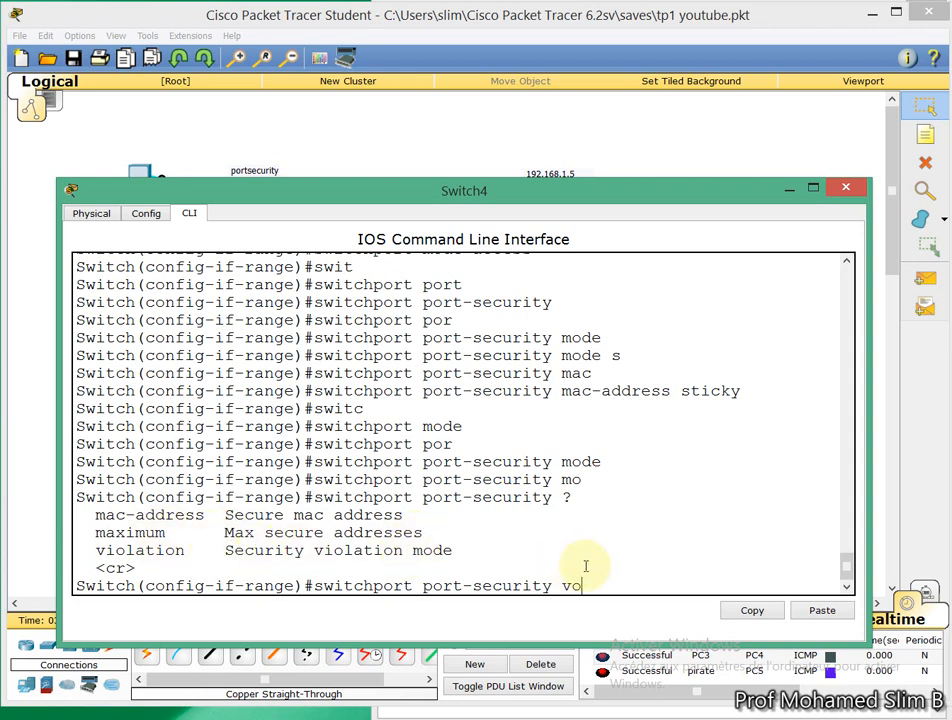
type("ati")
type("o")
key("Tab")
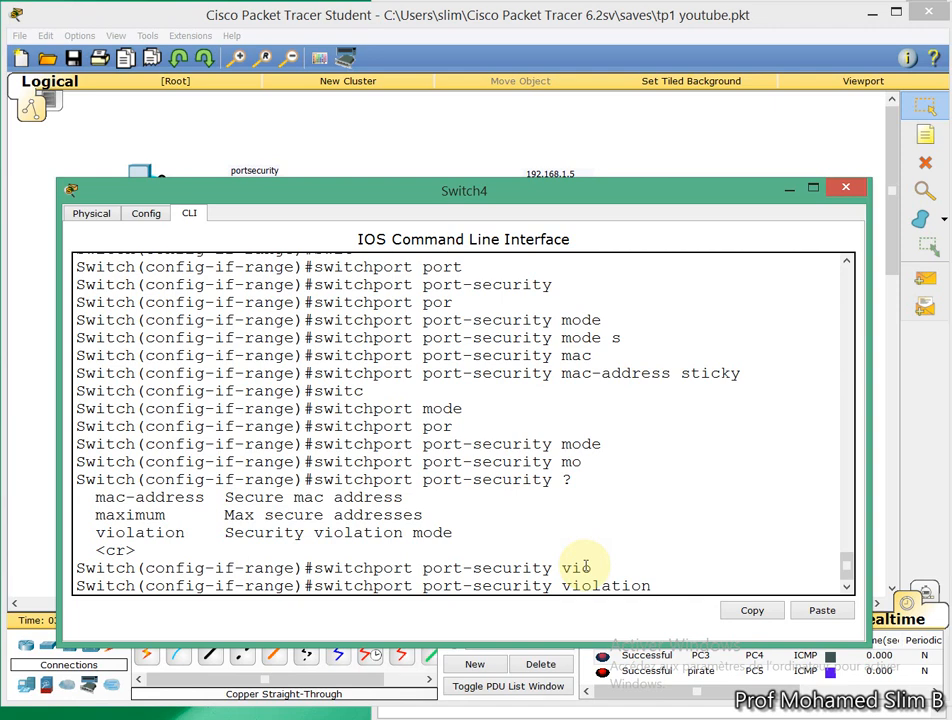
type("?")
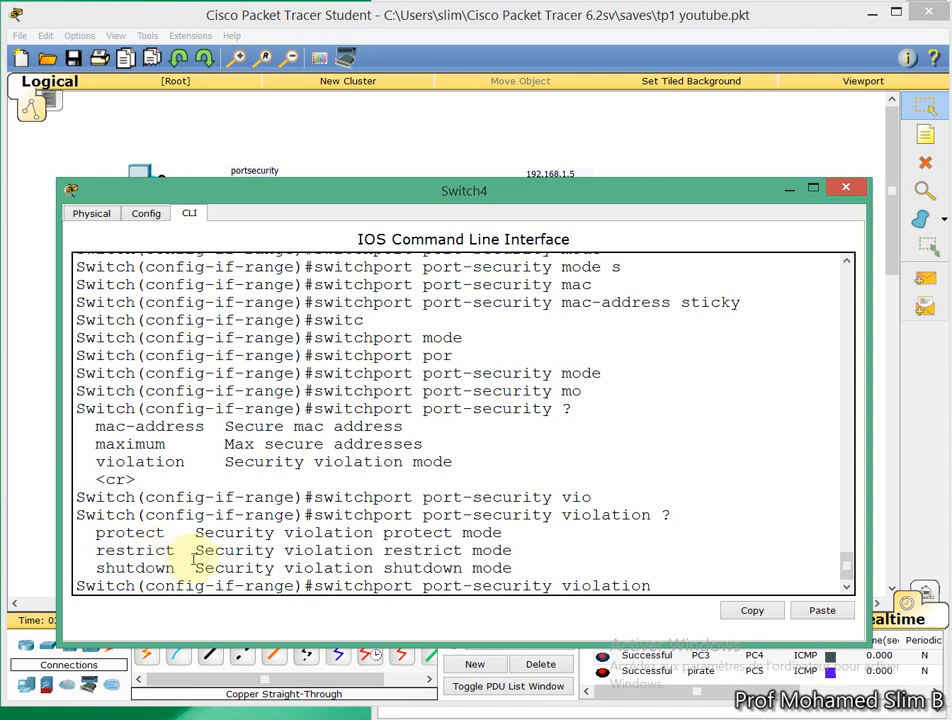
Step: Set the range's port-security violation mode to restrict, and leave configuration mode with end
type("re")
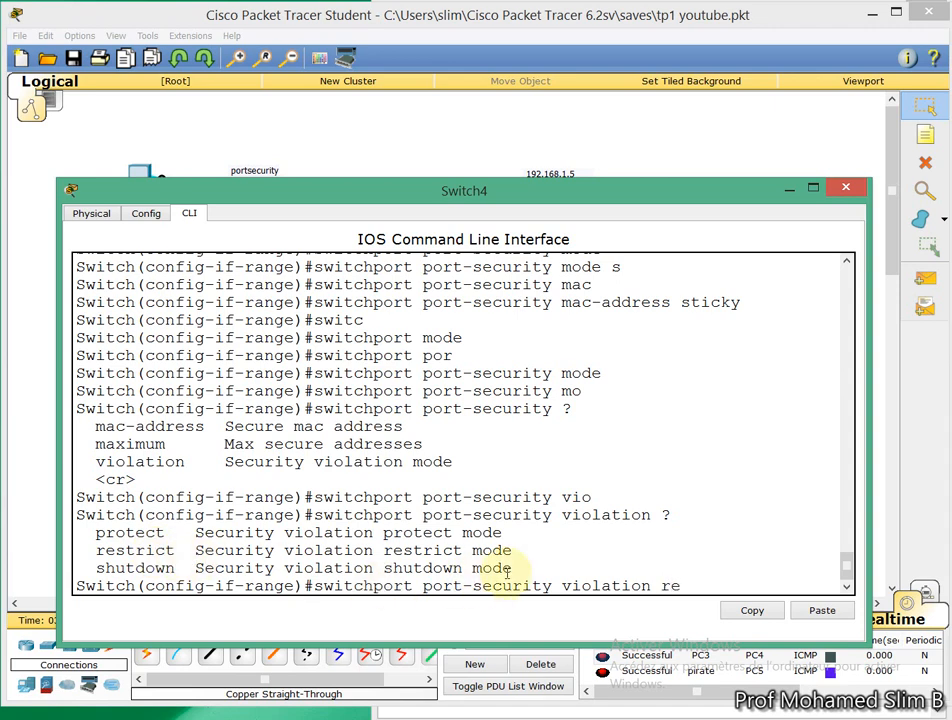
key("Tab")
key("Return")
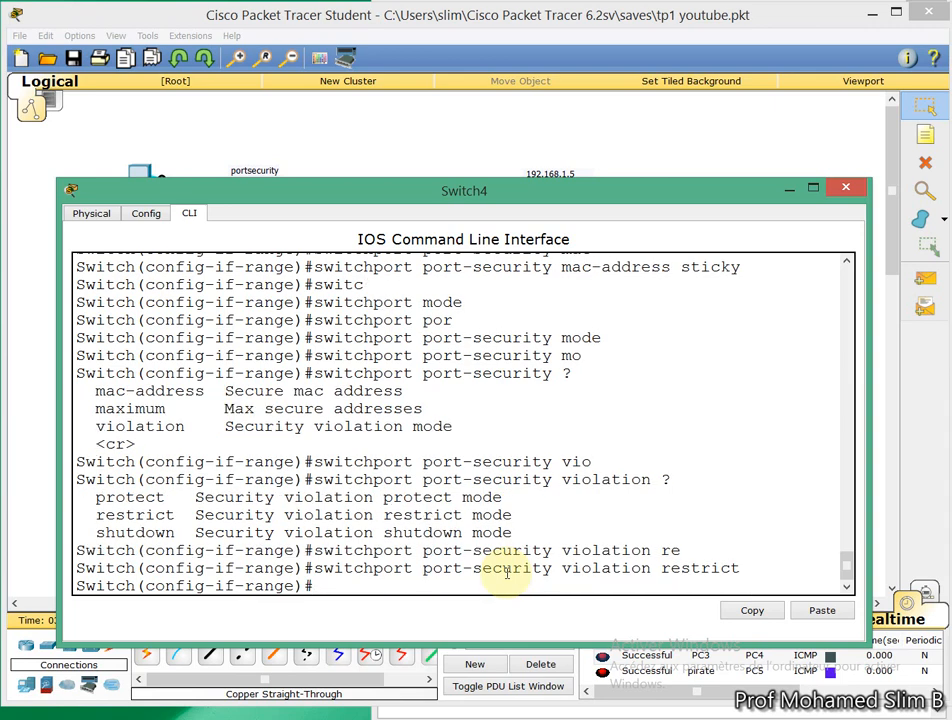
key("Return")
type("end")
key("Return")
key("Return")
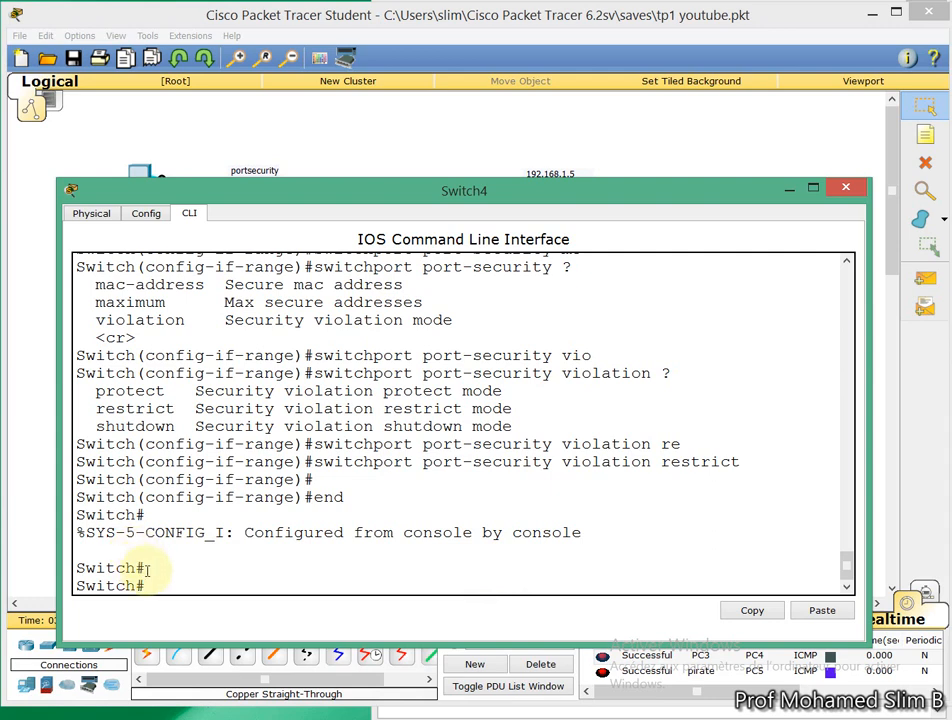
Step: Run show port-security on Switch4 and examine the table rows from Fa0/1 through Fa0/24
type("swit")
key("BackSpace")
key("BackSpace")
type("shho")
key("Tab")
key("Tab")
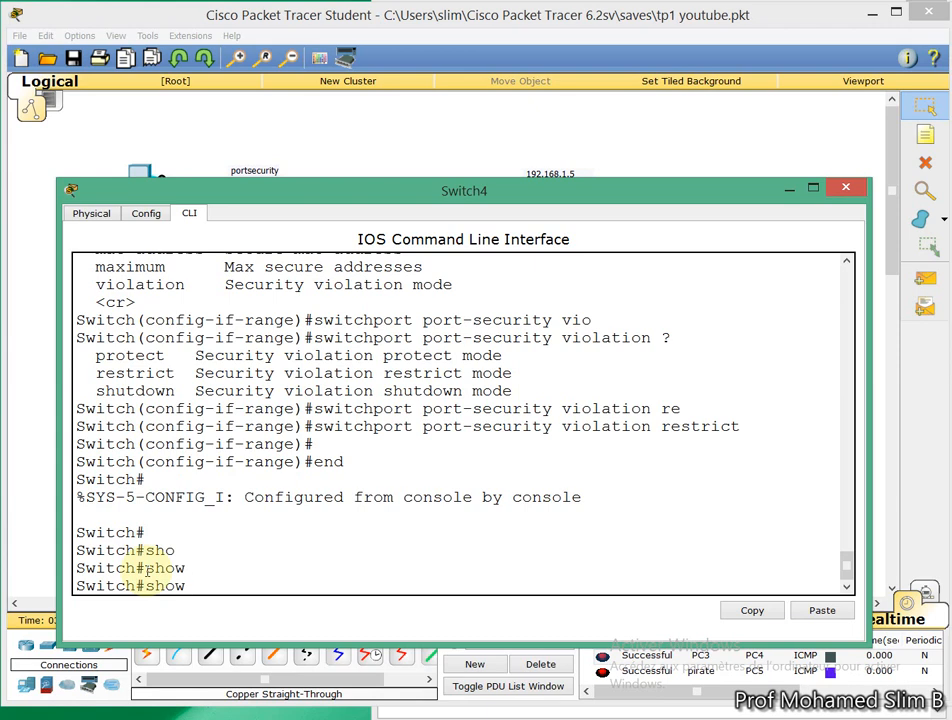
type("port")
key("Tab")
key("Return")
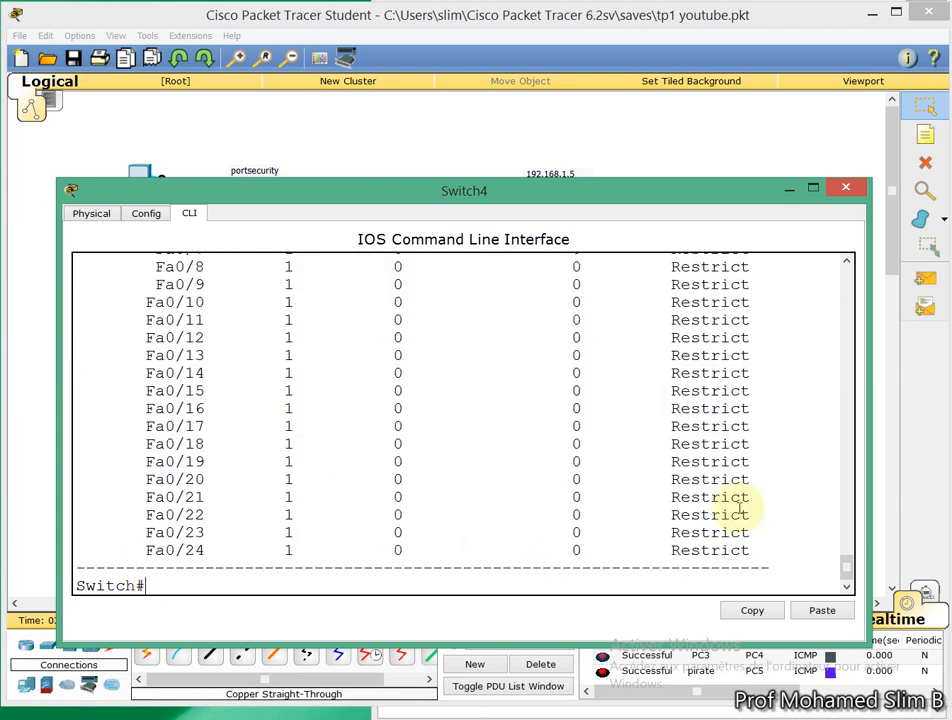
left_click(846, 538)
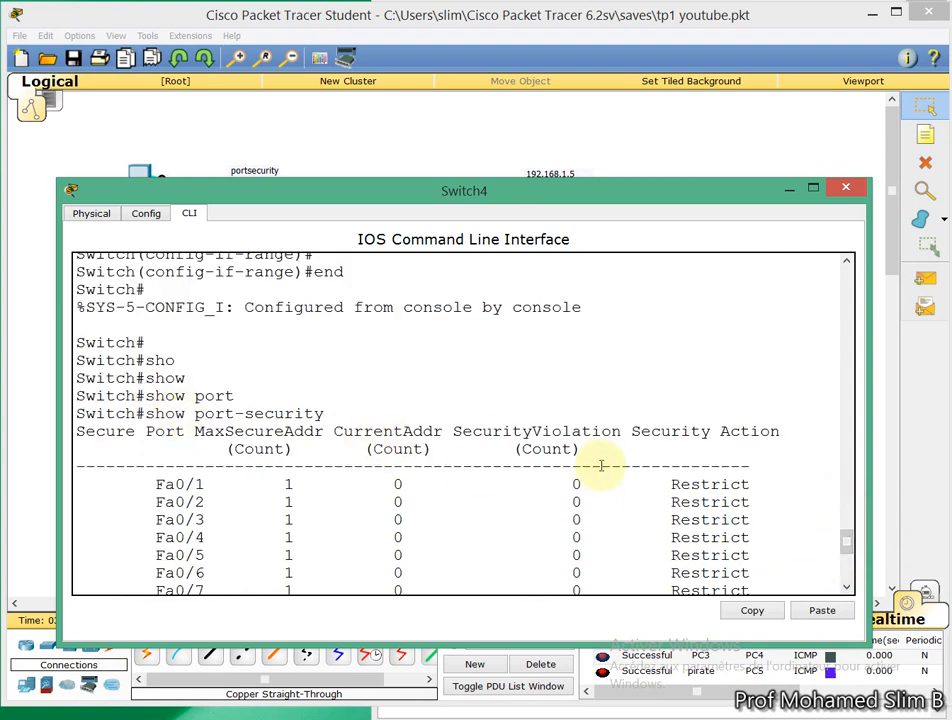
left_click_drag(851, 544, 851, 552)
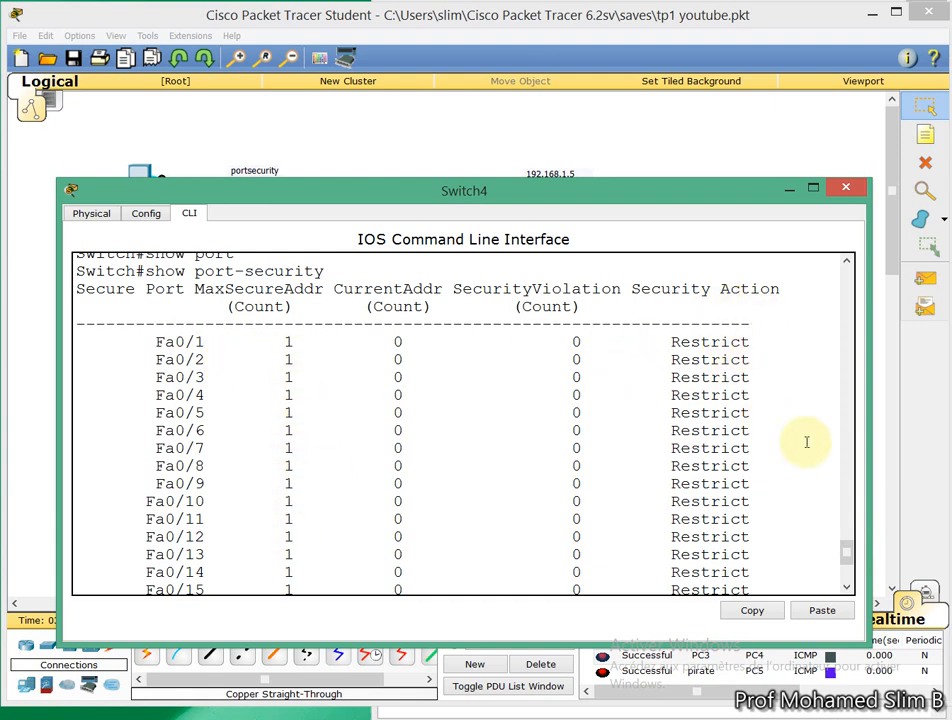
left_click_drag(848, 560, 849, 588)
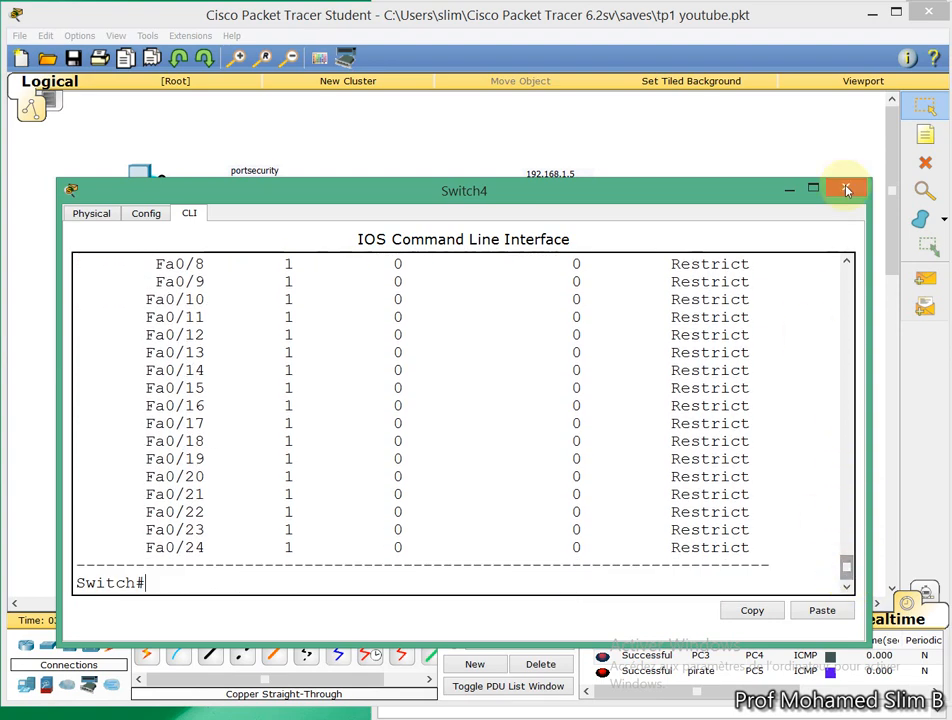
Step: Send simple PDUs from PC3 to PC4 and from PC3 to PC5, clearing Scenario 0's PDU list before and after
left_click(790, 190)
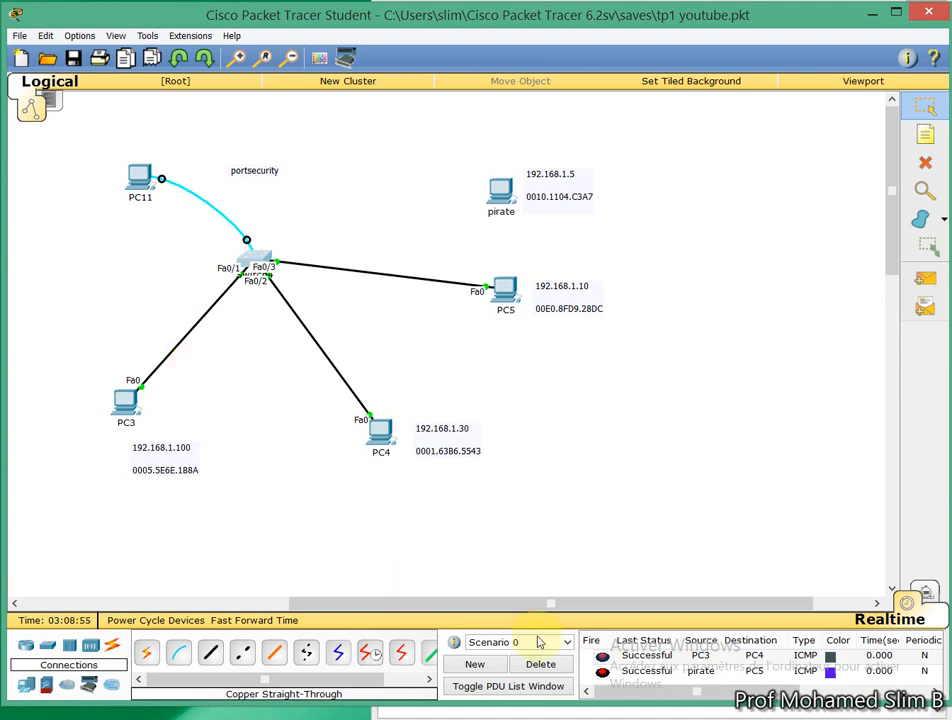
left_click(541, 665)
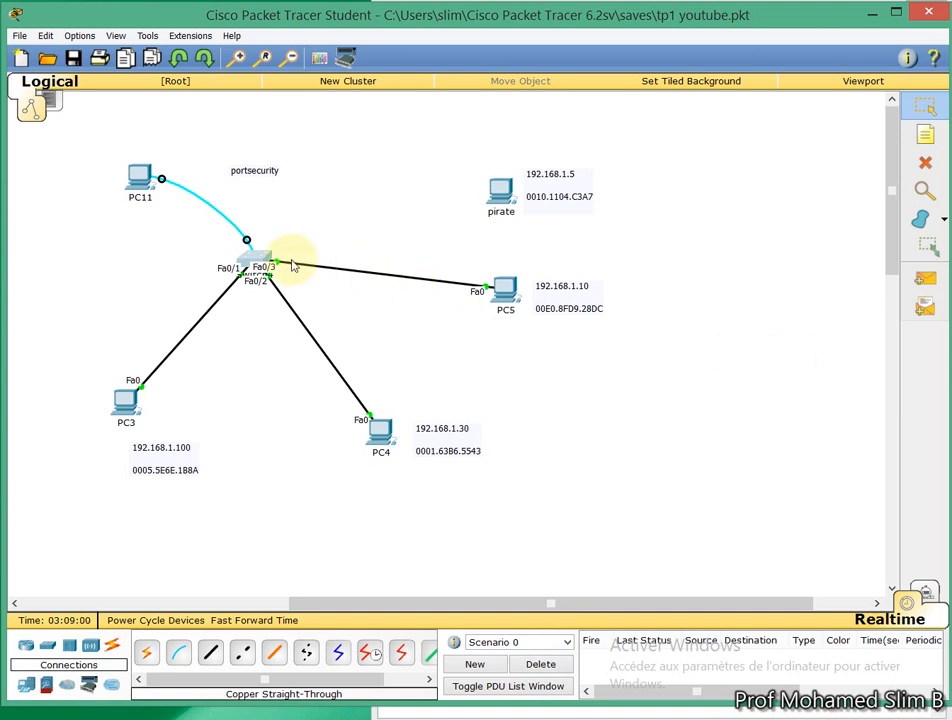
left_click(933, 284)
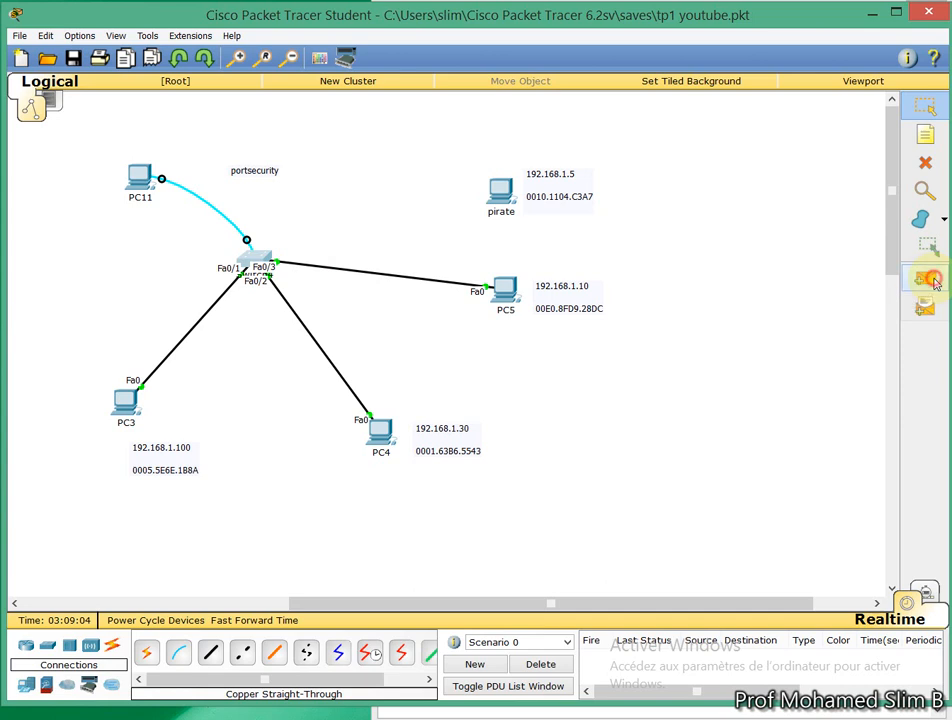
left_click(379, 427)
left_click(925, 278)
left_click(125, 400)
left_click(506, 290)
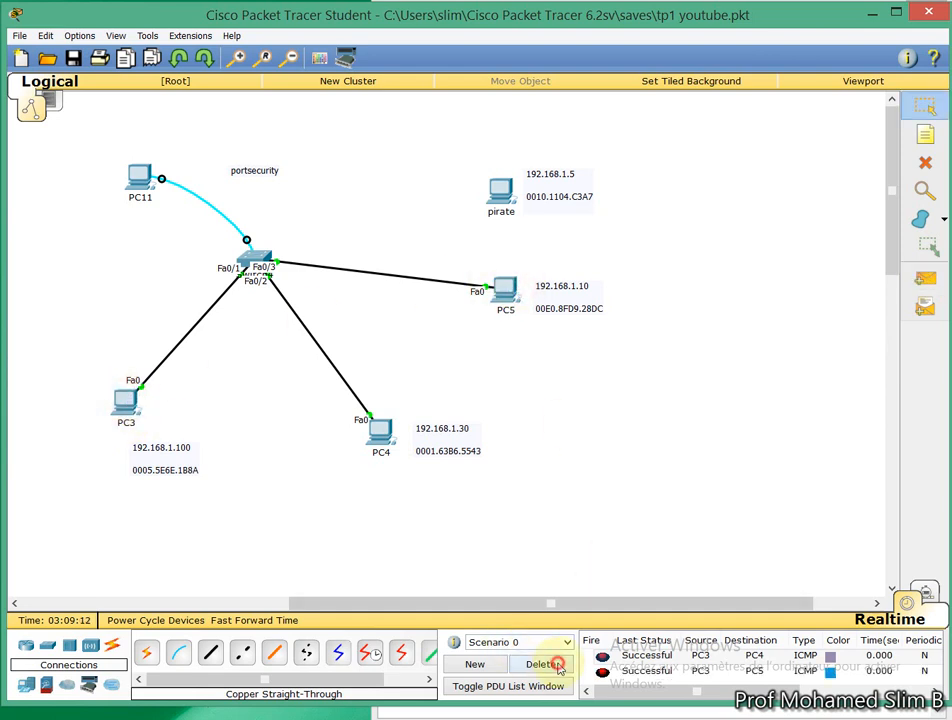
left_click(555, 663)
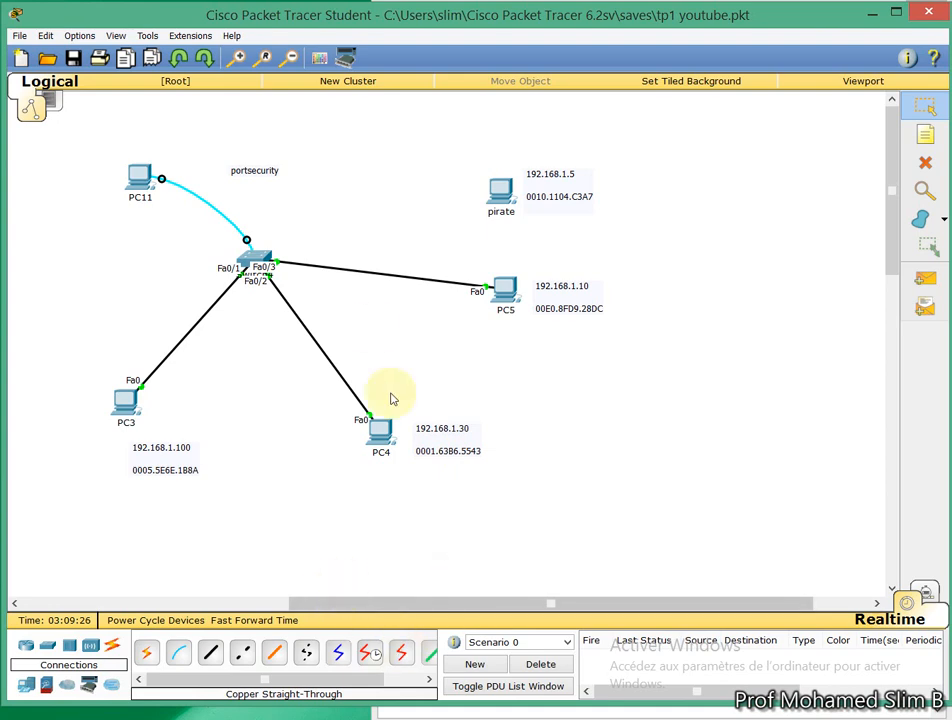
Step: Run show port-security again on Switch4 and check the current address counts of its ports
left_click(255, 258)
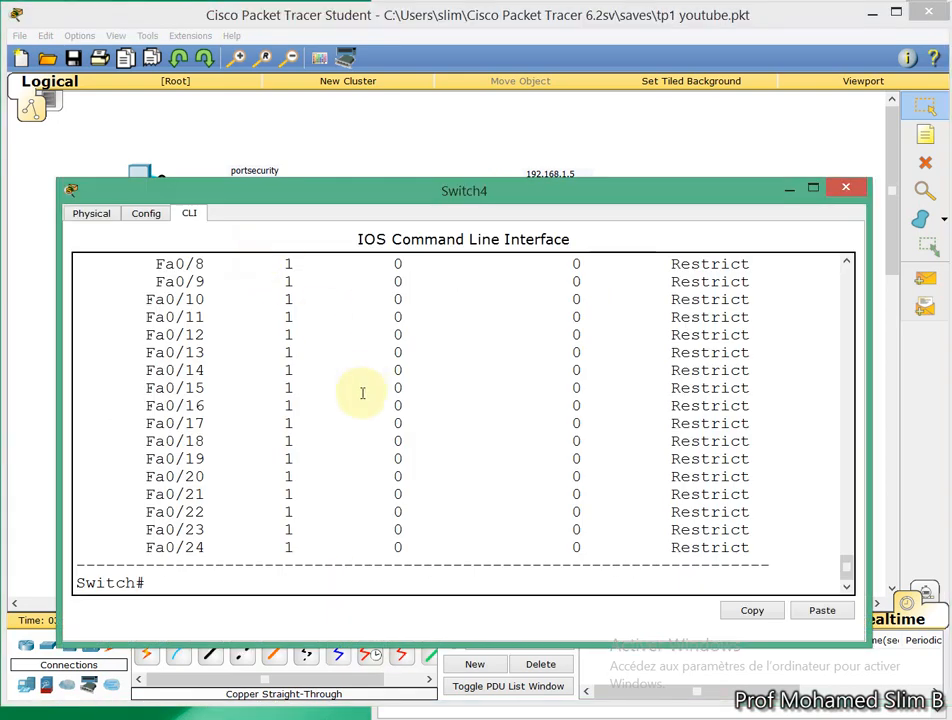
left_click(170, 580)
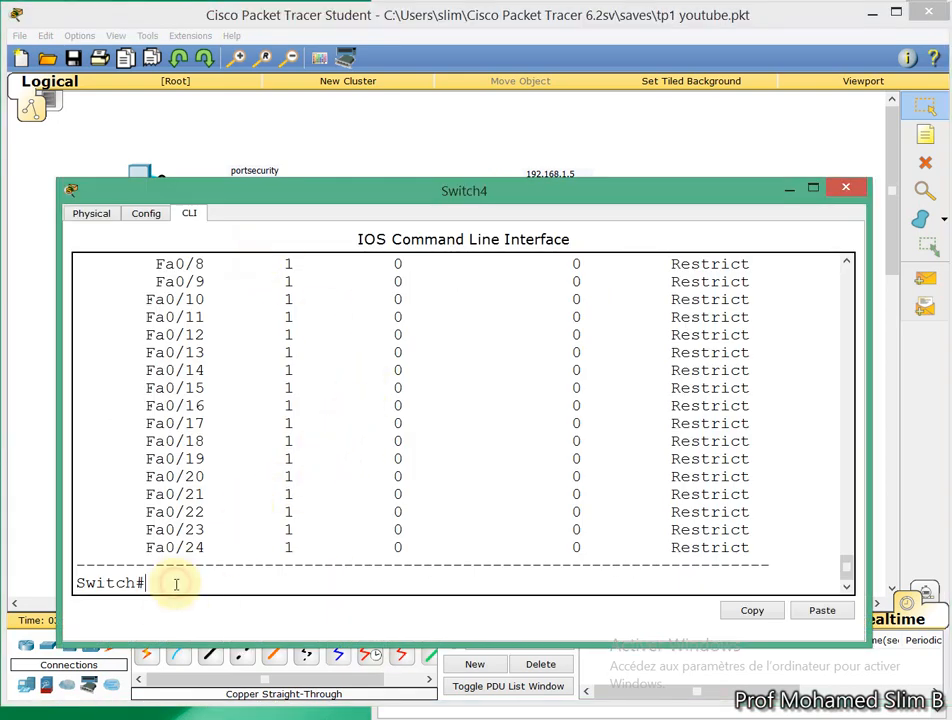
type("show port-security")
key("Return")
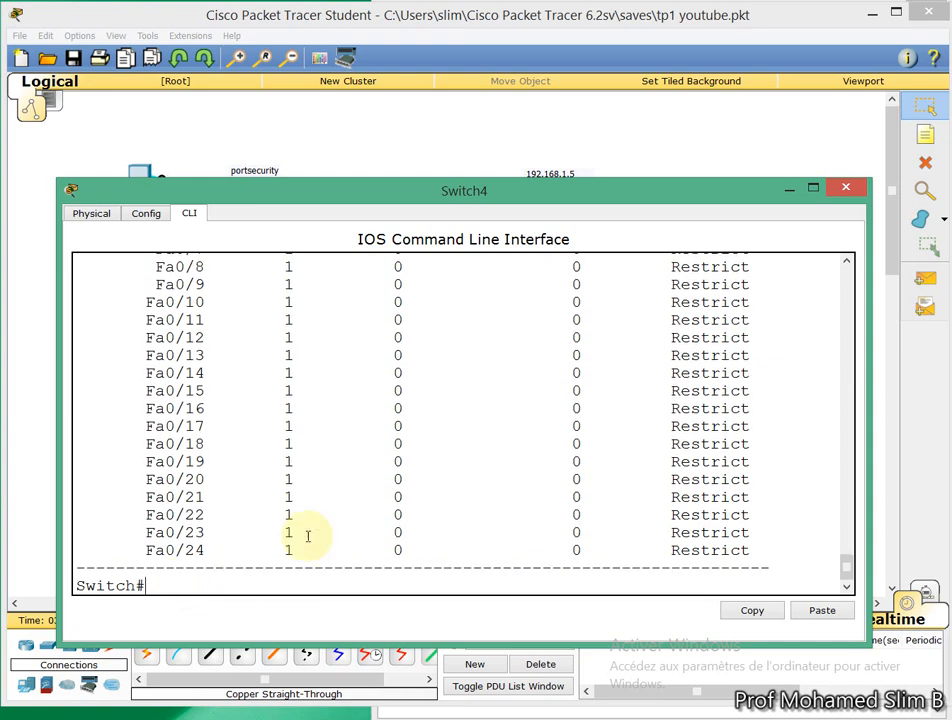
mouse_move(850, 555)
left_mouse_down()
mouse_move(848, 538)
mouse_move(850, 556)
mouse_move(848, 546)
left_mouse_up()
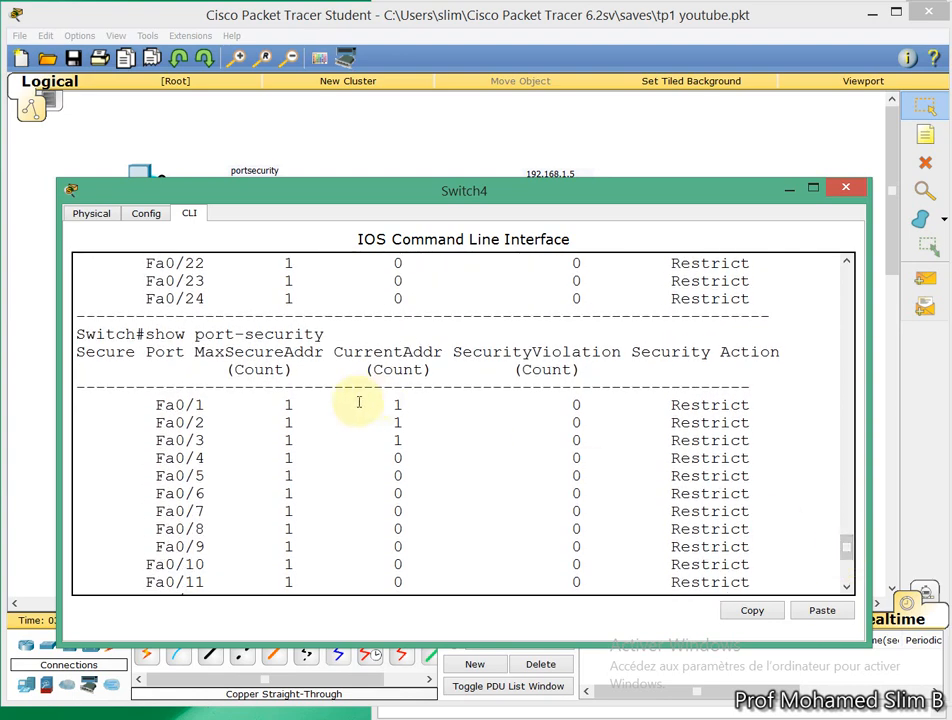
left_click_drag(56, 404, 14, 404)
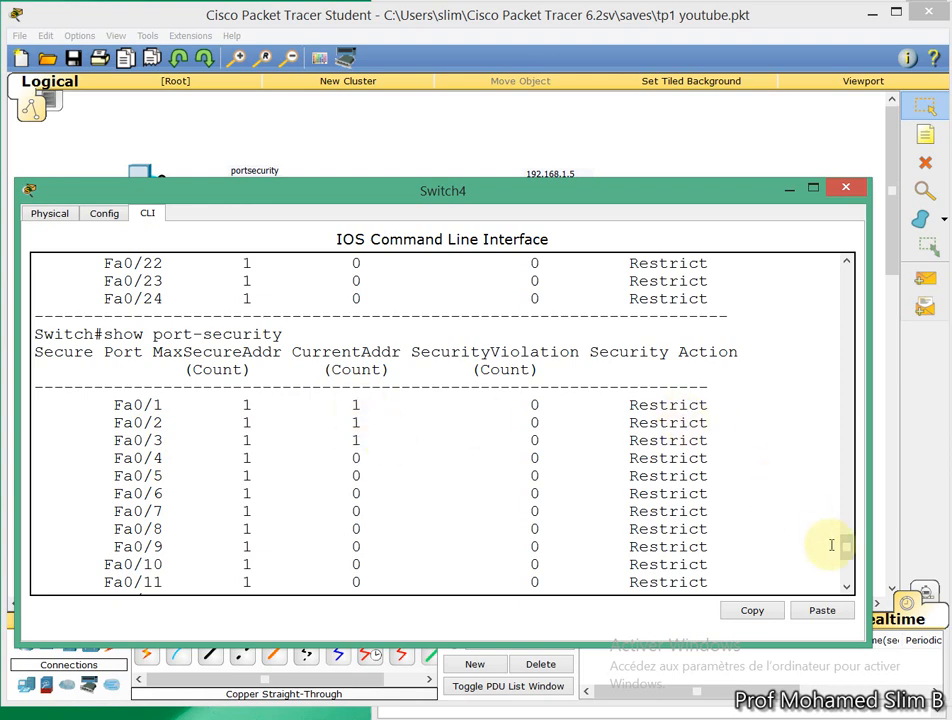
mouse_move(847, 556)
left_mouse_down()
mouse_move(849, 504)
mouse_move(851, 566)
mouse_move(844, 557)
left_mouse_up()
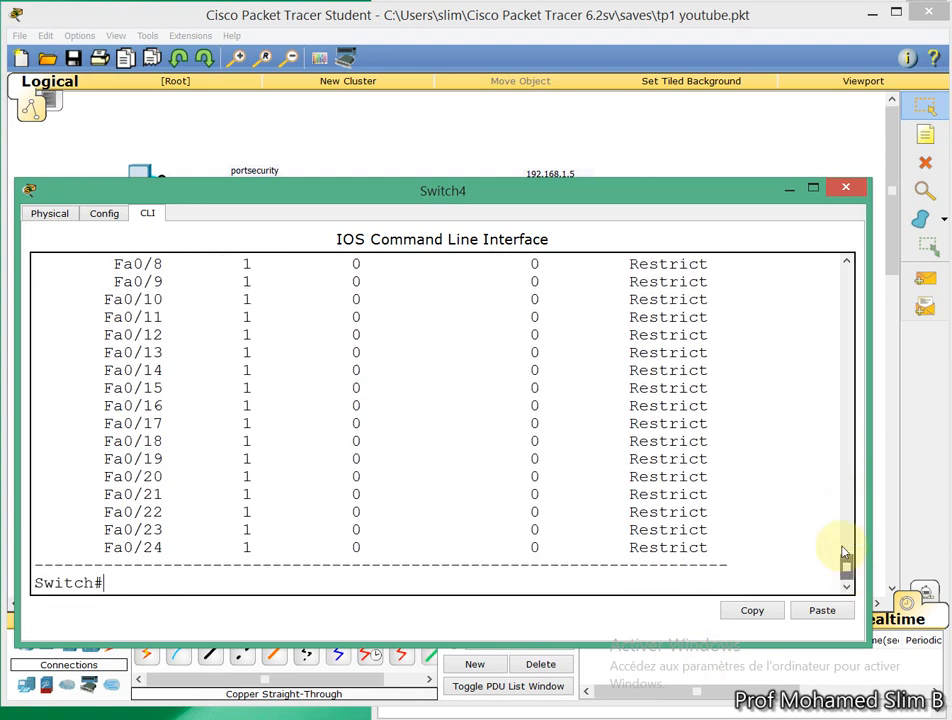
Step: Try a copper straight-through cable from Switch4's FastEthernet0/4 to the pirate PC's FastEthernet0, and remove that cable
left_click(788, 196)
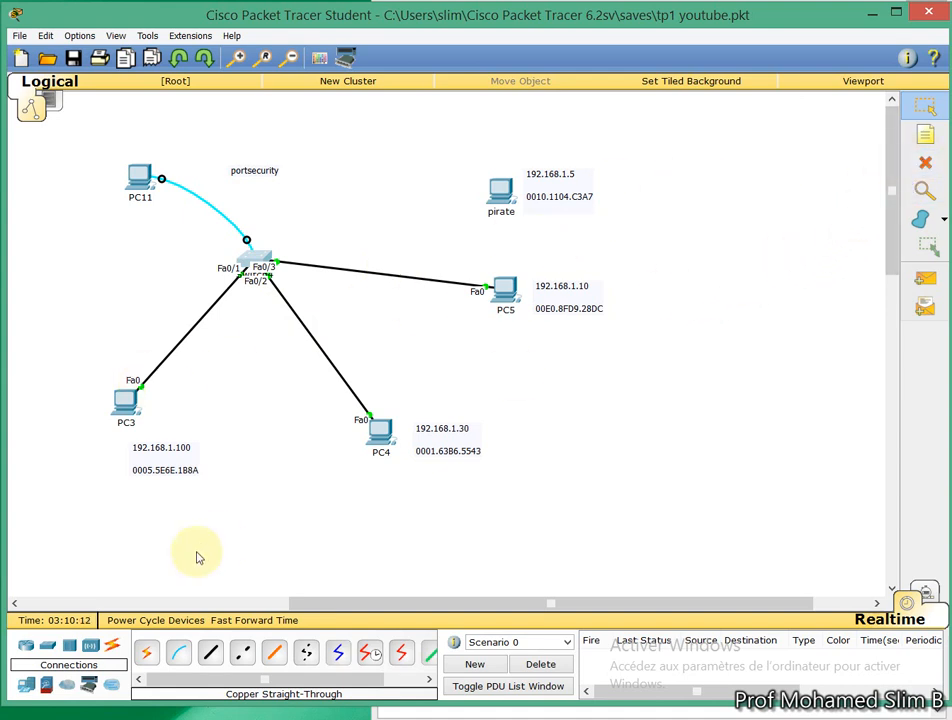
left_click(210, 652)
left_click(266, 258)
left_click(274, 265)
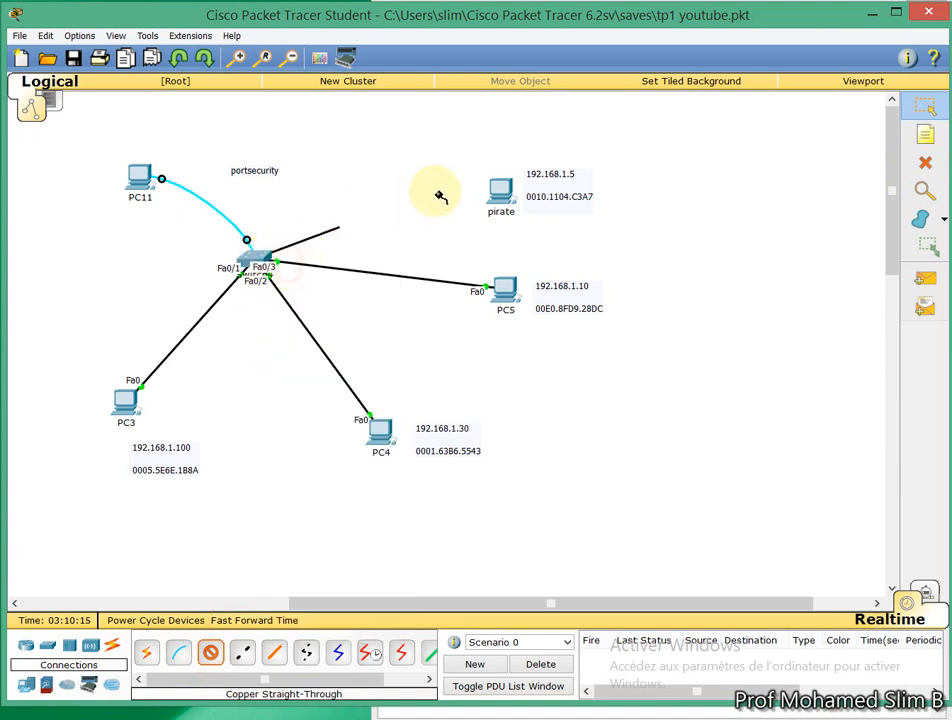
left_click(497, 196)
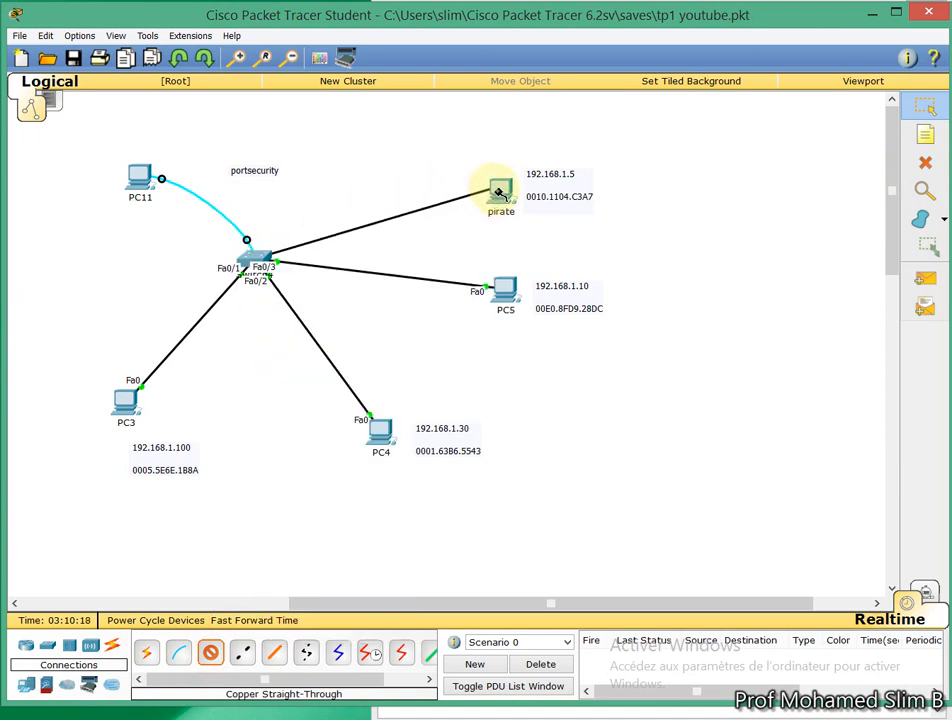
left_click(498, 192)
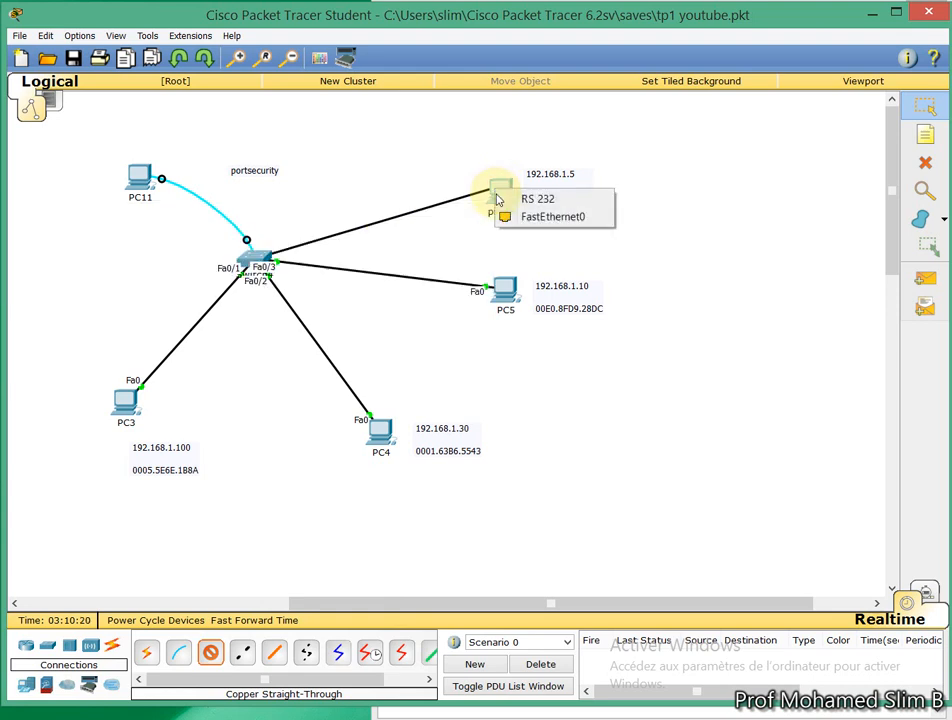
left_click(508, 216)
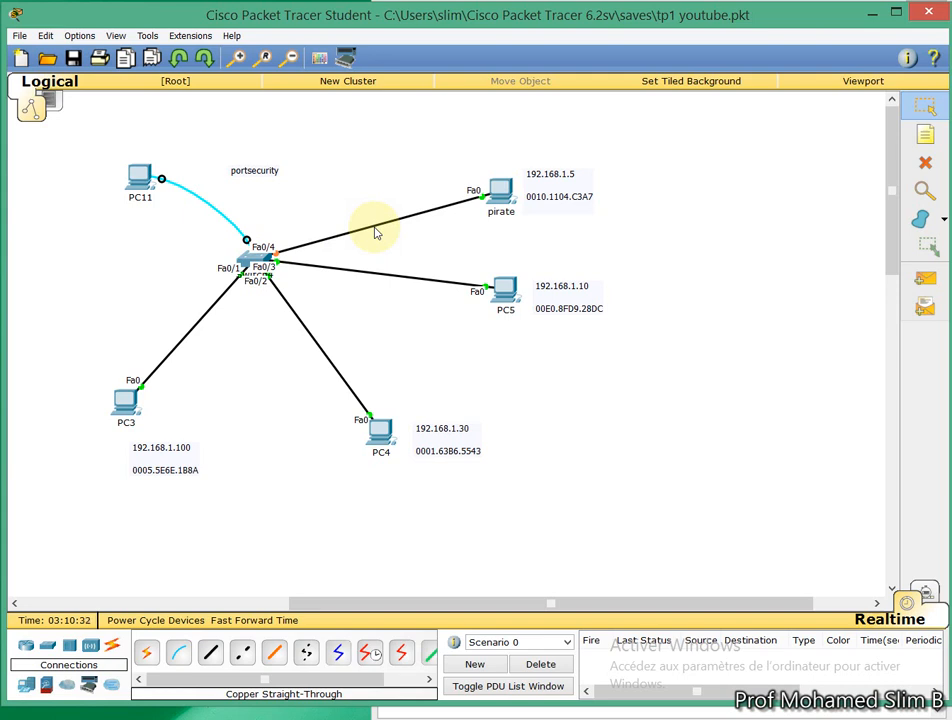
left_click(925, 162)
left_click(340, 234)
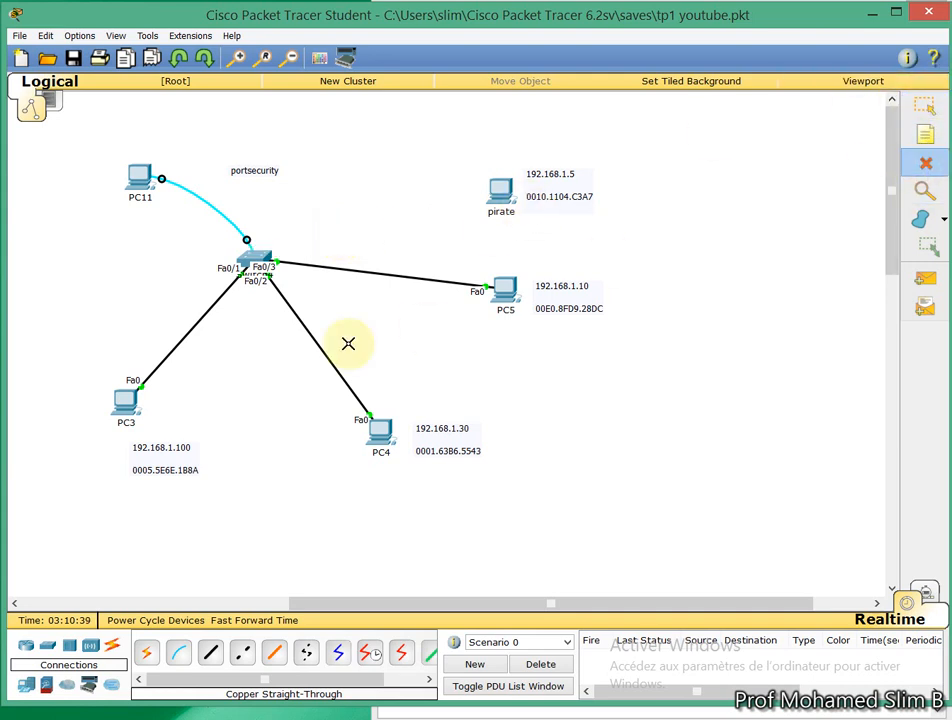
Step: Replace PC3's link with a copper straight-through cable from Switch4's FastEthernet0/1 to the pirate PC's FastEthernet0, and fast-forward time until the link is up
left_click(216, 308)
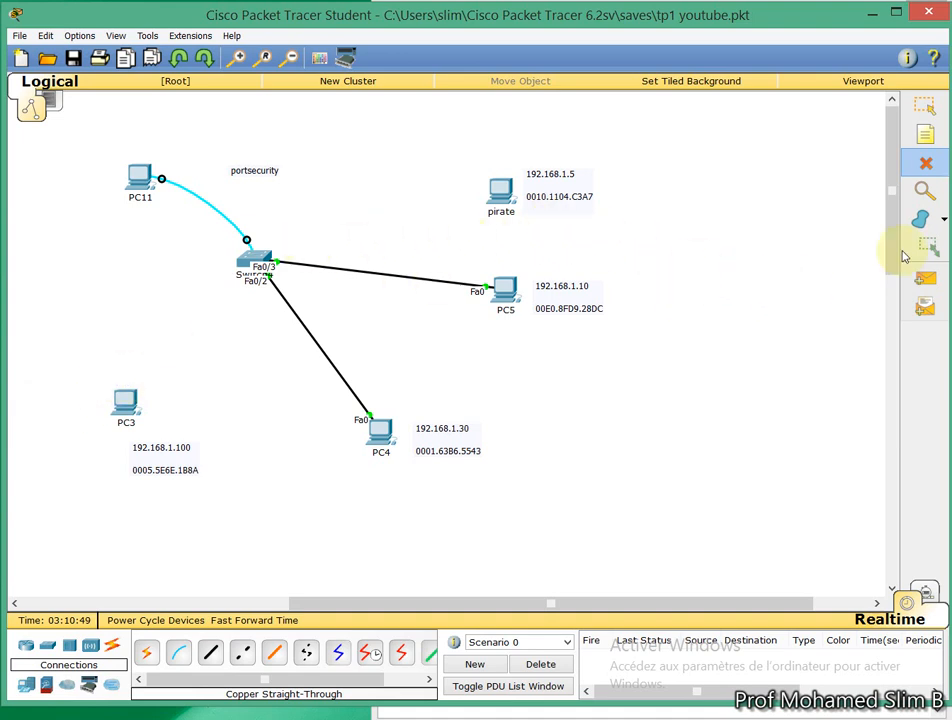
left_click(210, 652)
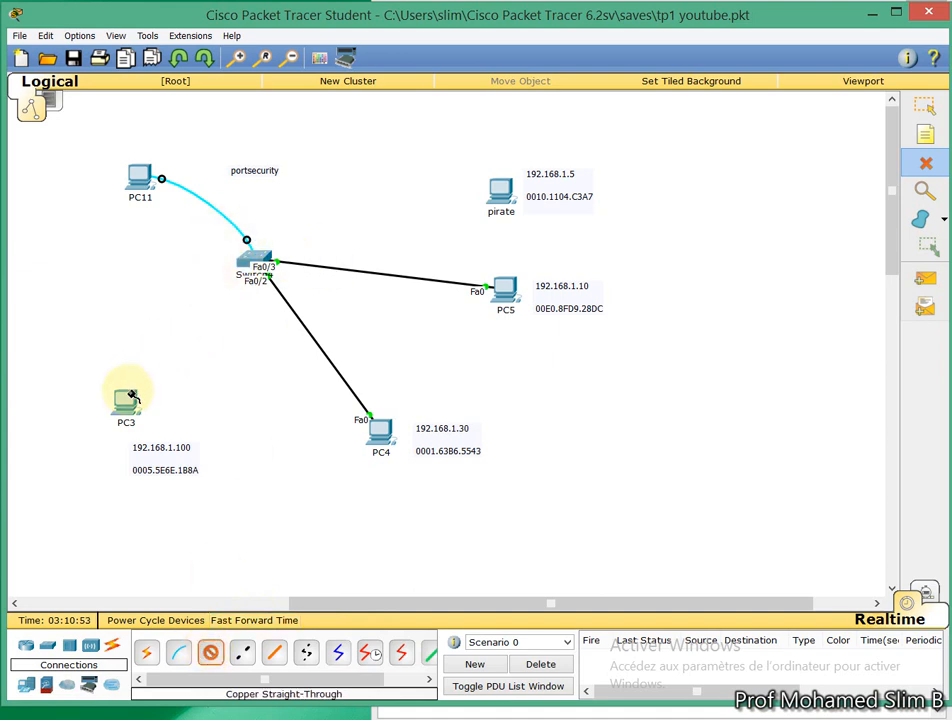
left_click(252, 263)
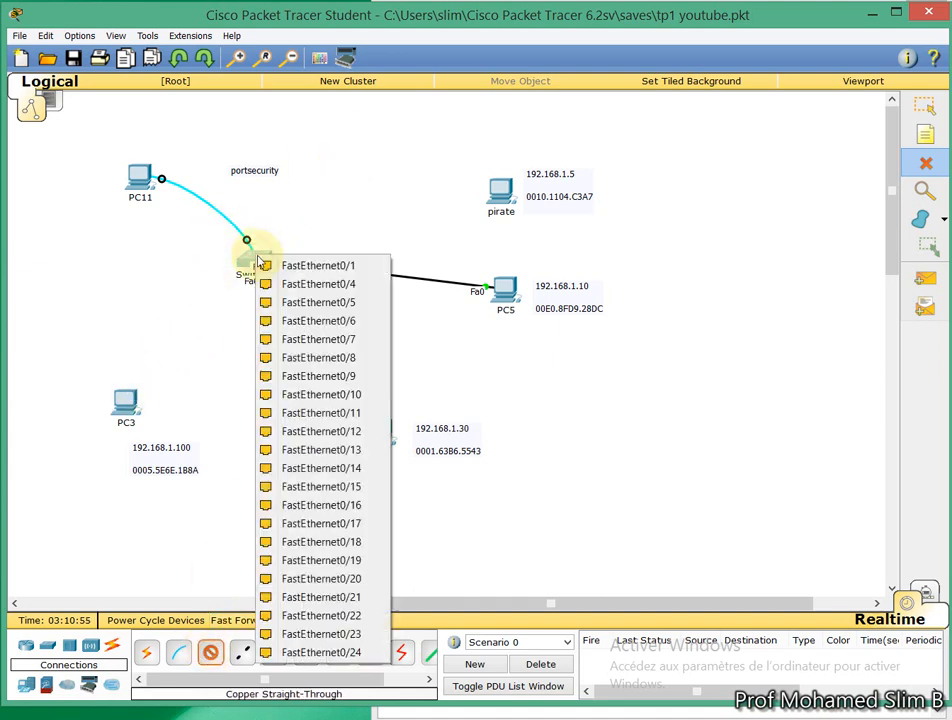
left_click(308, 266)
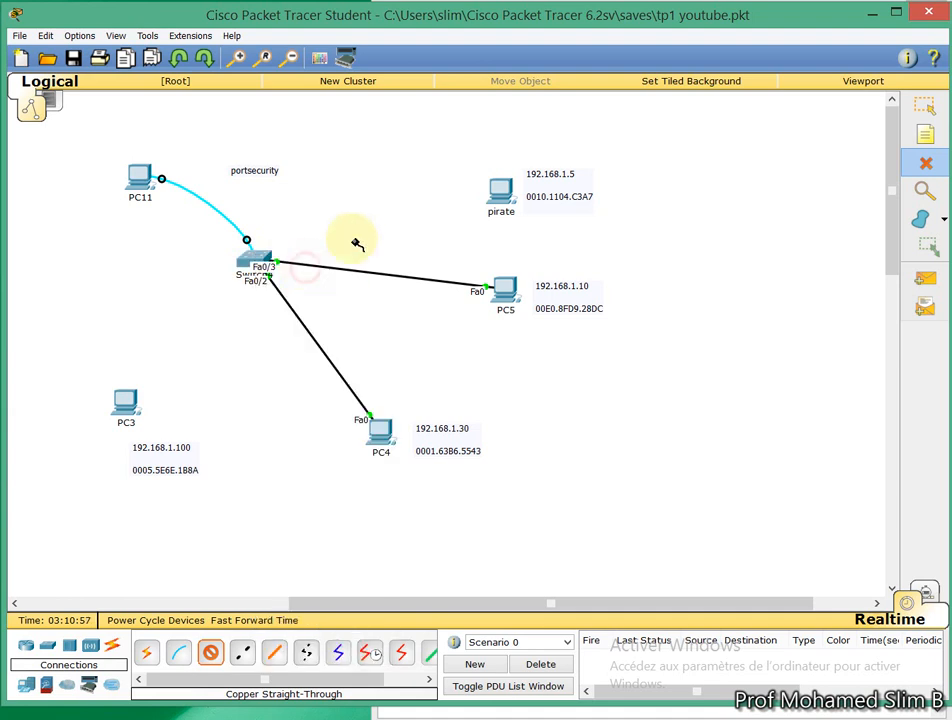
left_click(505, 190)
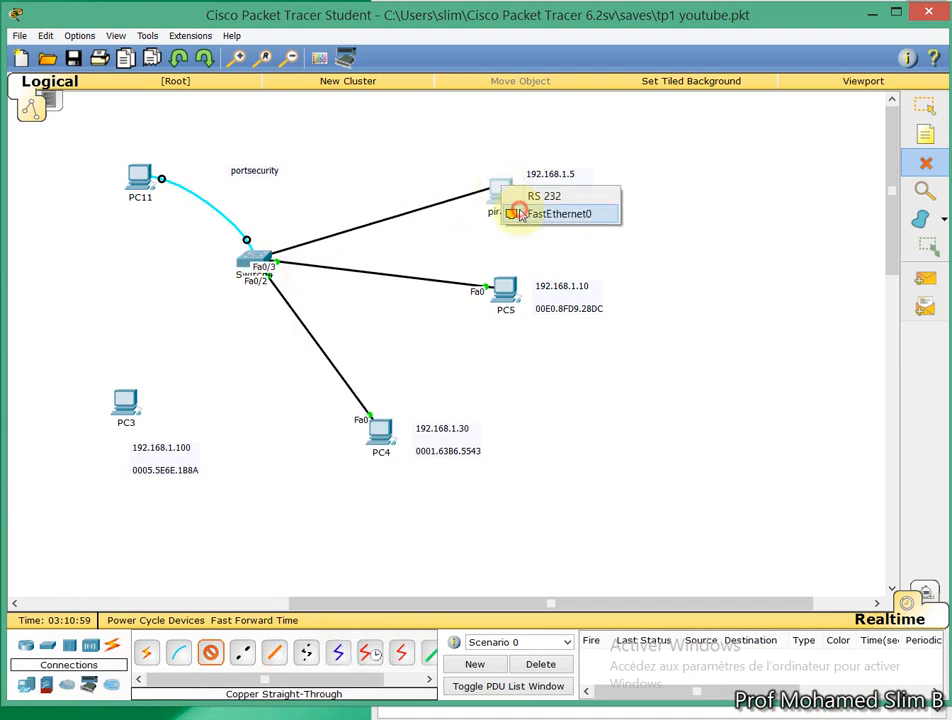
left_click(552, 214)
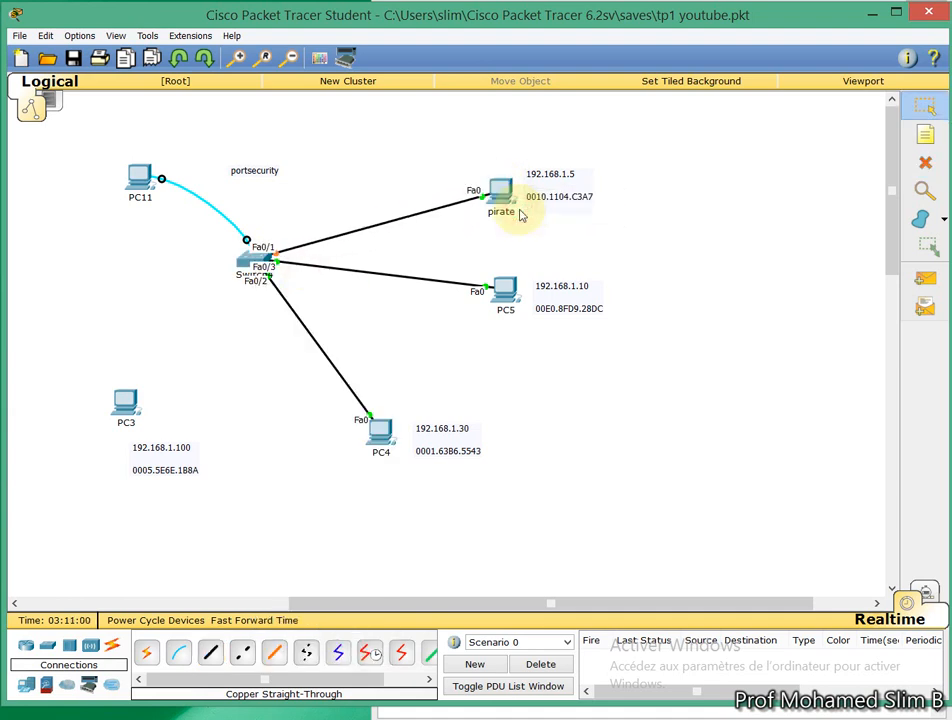
left_click(256, 620)
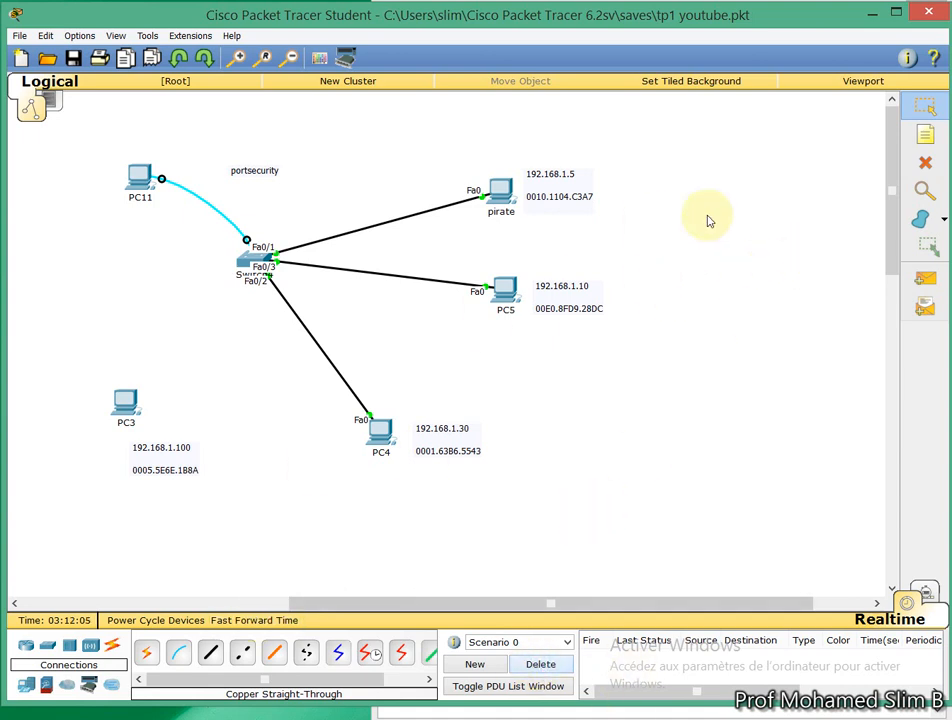
Step: Send a simple PDU from the pirate PC to PC5 and check its status in the PDU list
left_click(926, 278)
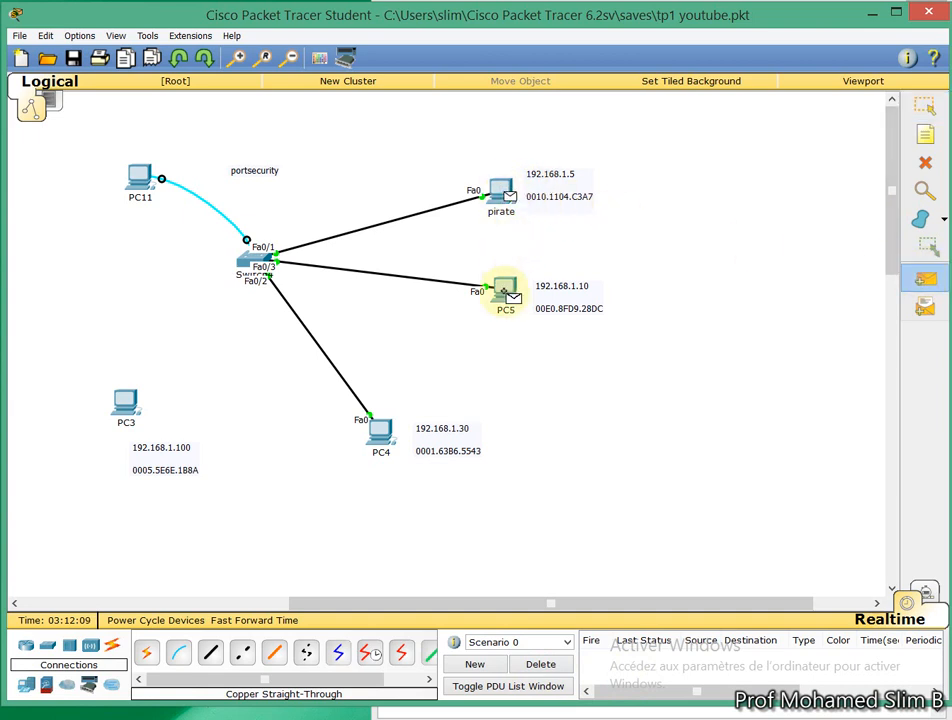
left_click(505, 293)
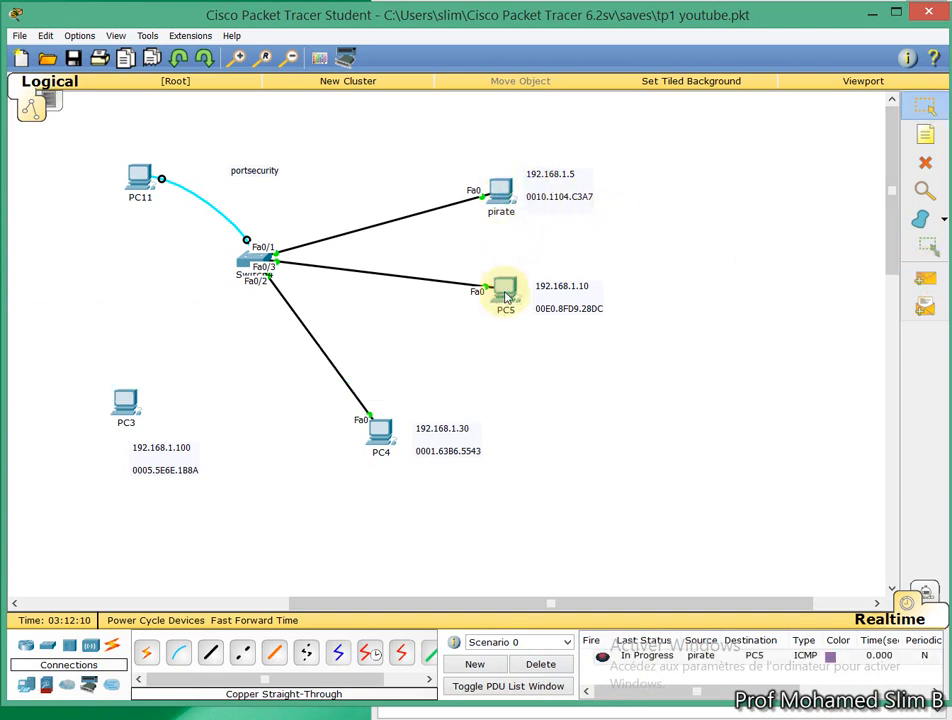
left_click(653, 659)
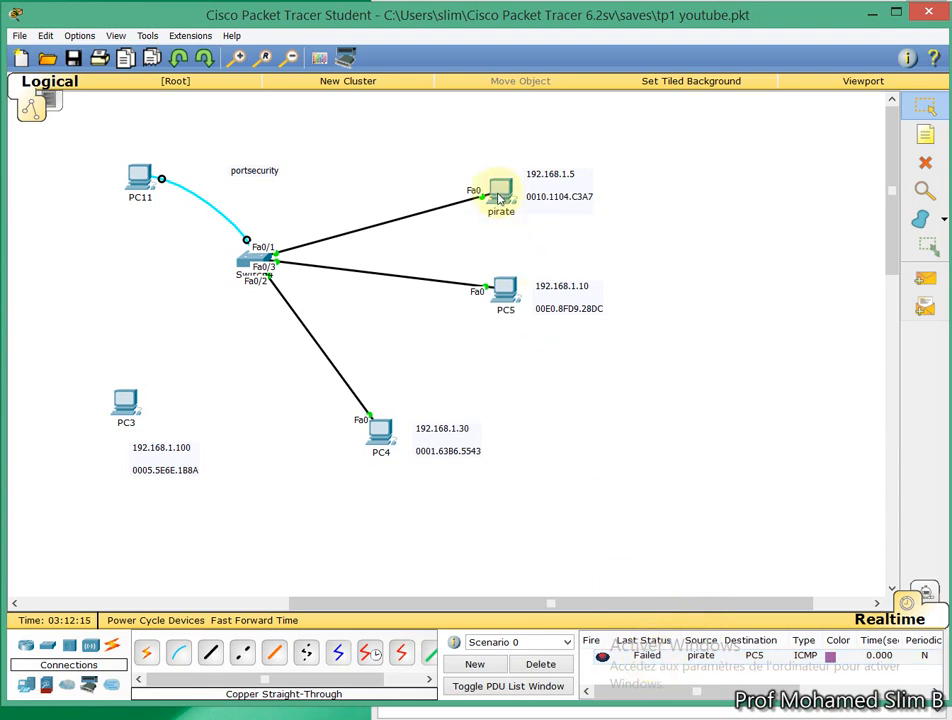
Step: Replace the pirate PC's link with a copper straight-through cable from Switch4's FastEthernet0/1 to PC3, and fast-forward time until the link is up
left_click(925, 162)
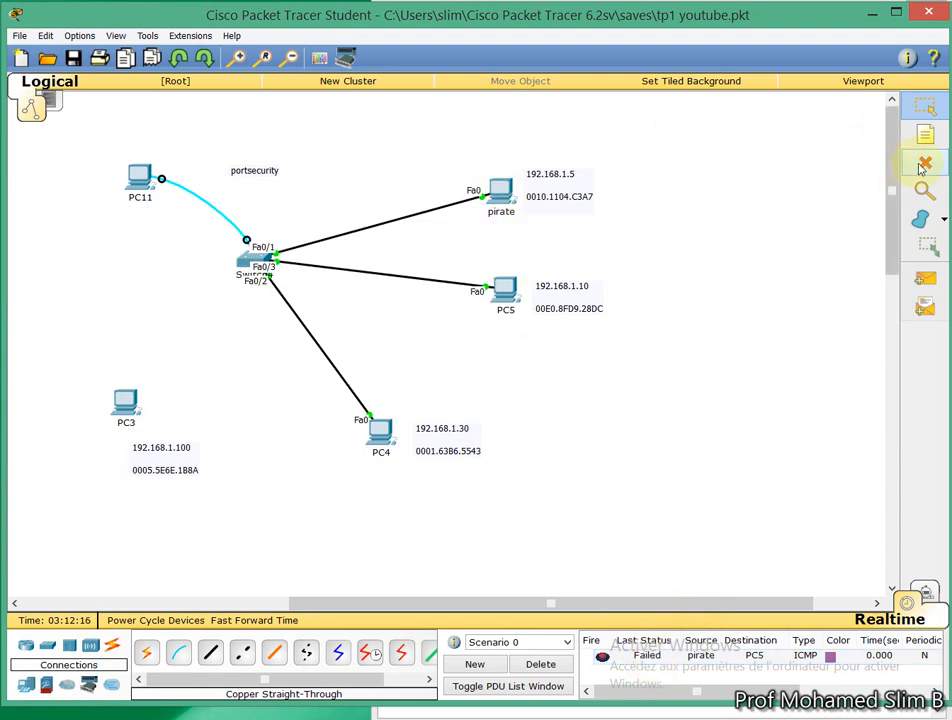
left_click(417, 213)
left_click(210, 655)
left_click(243, 260)
left_click(262, 285)
left_click(133, 398)
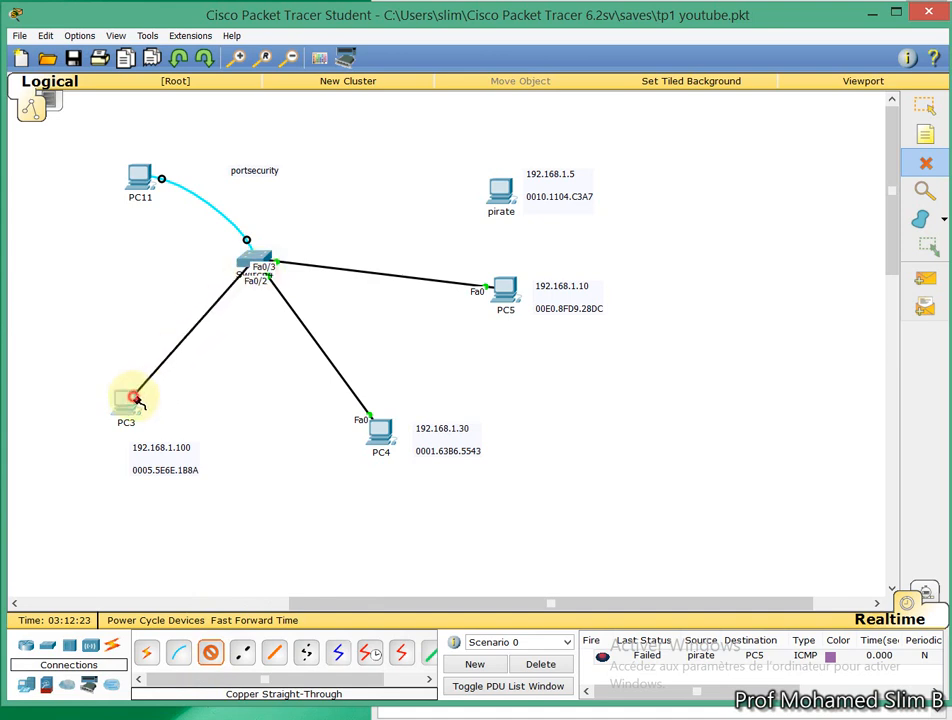
left_click(152, 424)
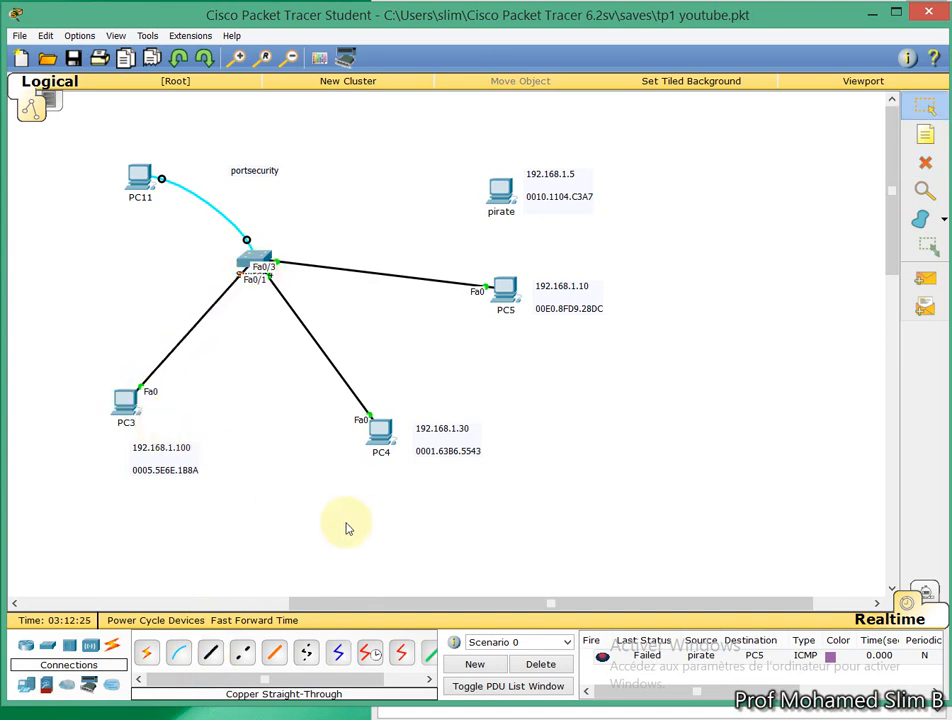
left_click(268, 622)
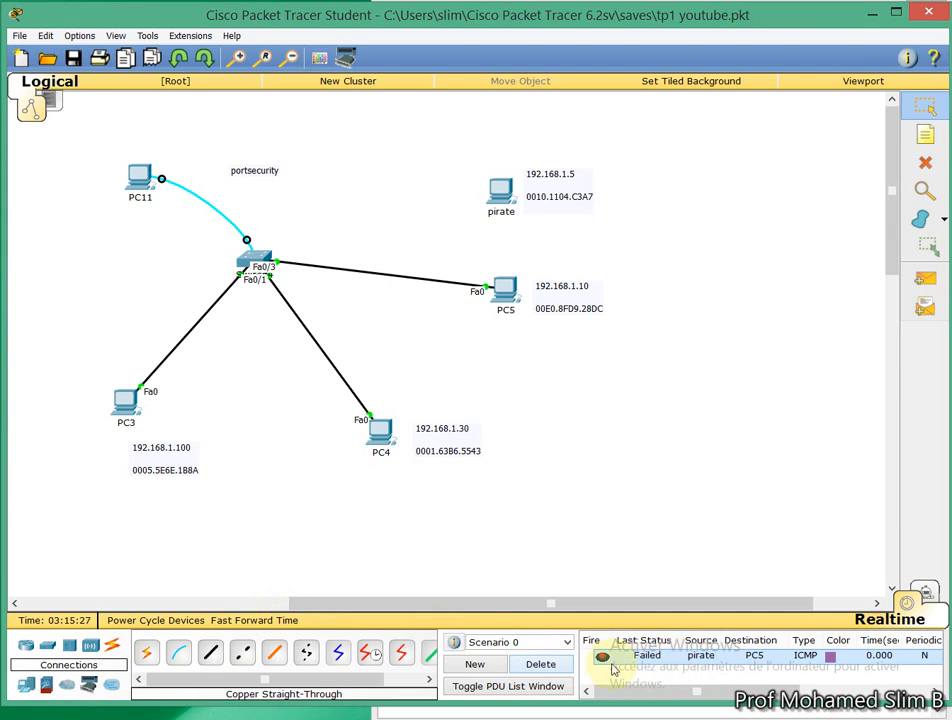
Step: Clear Scenario 0's PDU list, and send a simple PDU from PC3 to PC4 to check its status
left_click(545, 664)
left_click(925, 279)
left_click(125, 400)
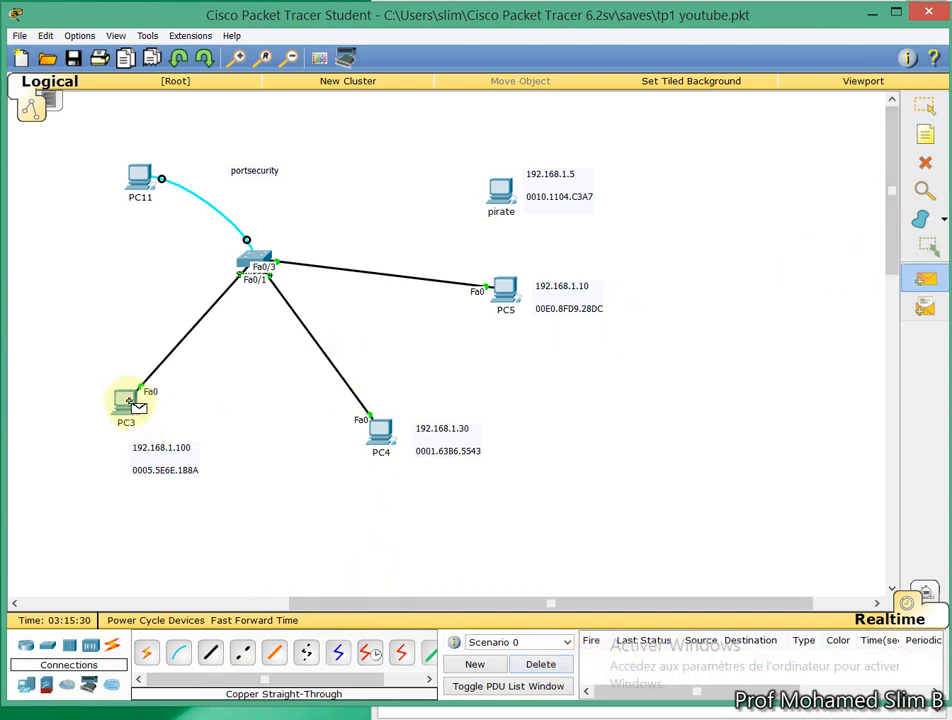
left_click(377, 432)
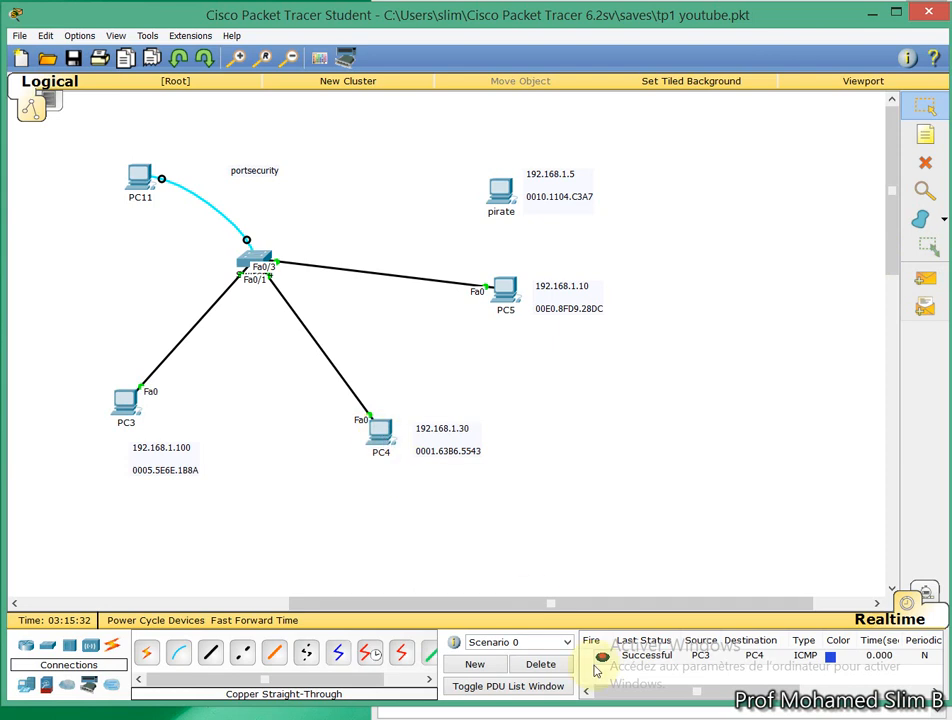
left_click(652, 657)
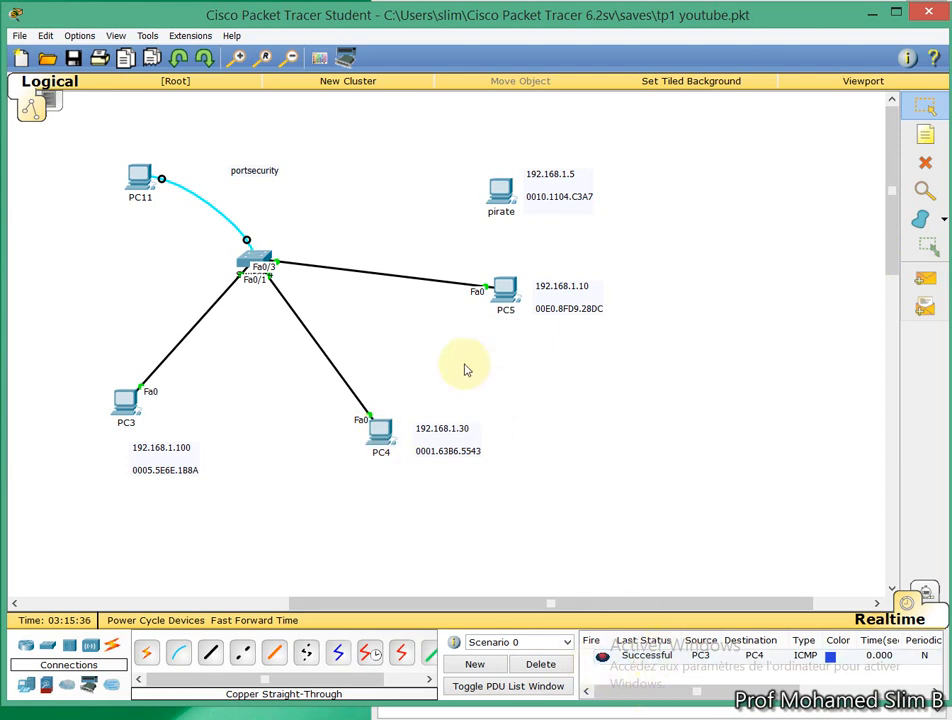
Step: Move Switch4's FastEthernet0/1 connection from PC3 back to the pirate PC with a copper straight-through cable, and fast-forward time
left_click(920, 170)
left_click(193, 326)
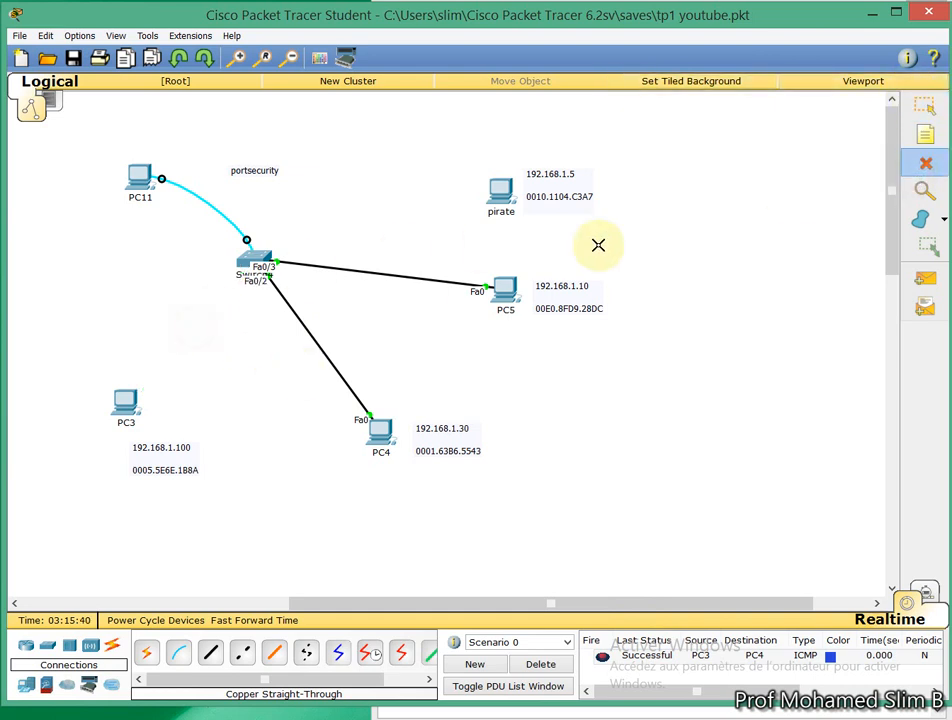
left_click(211, 651)
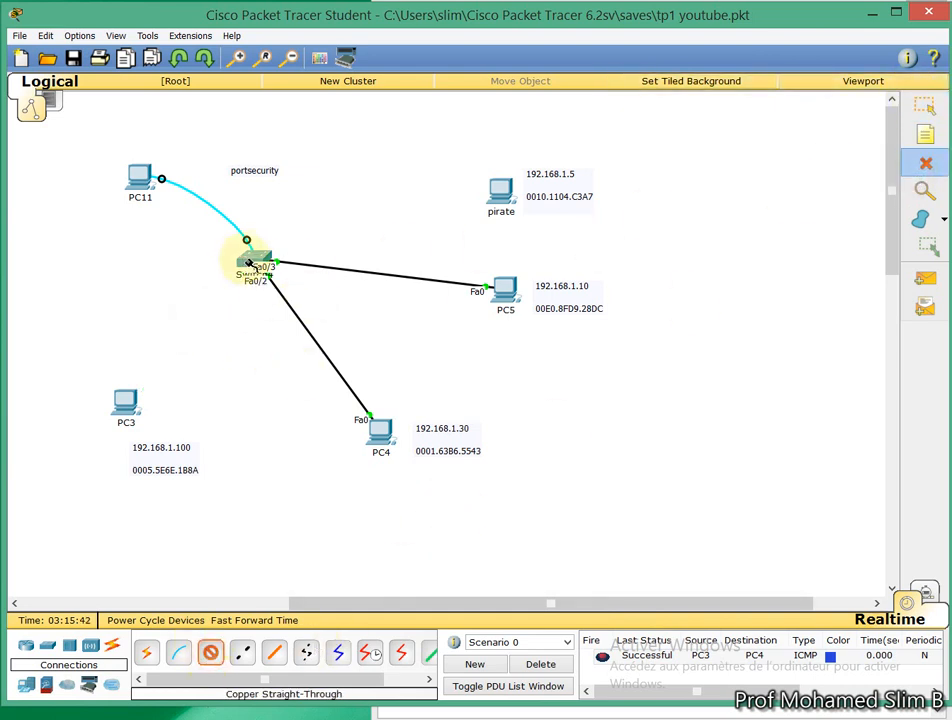
left_click(252, 259)
left_click(322, 267)
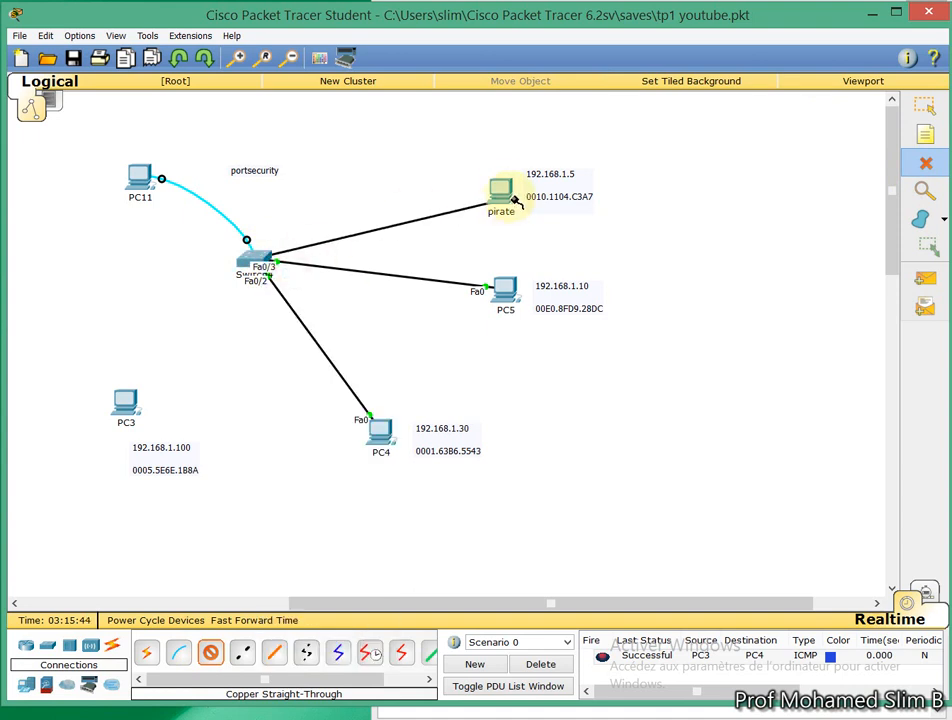
left_click(500, 189)
left_click(510, 219)
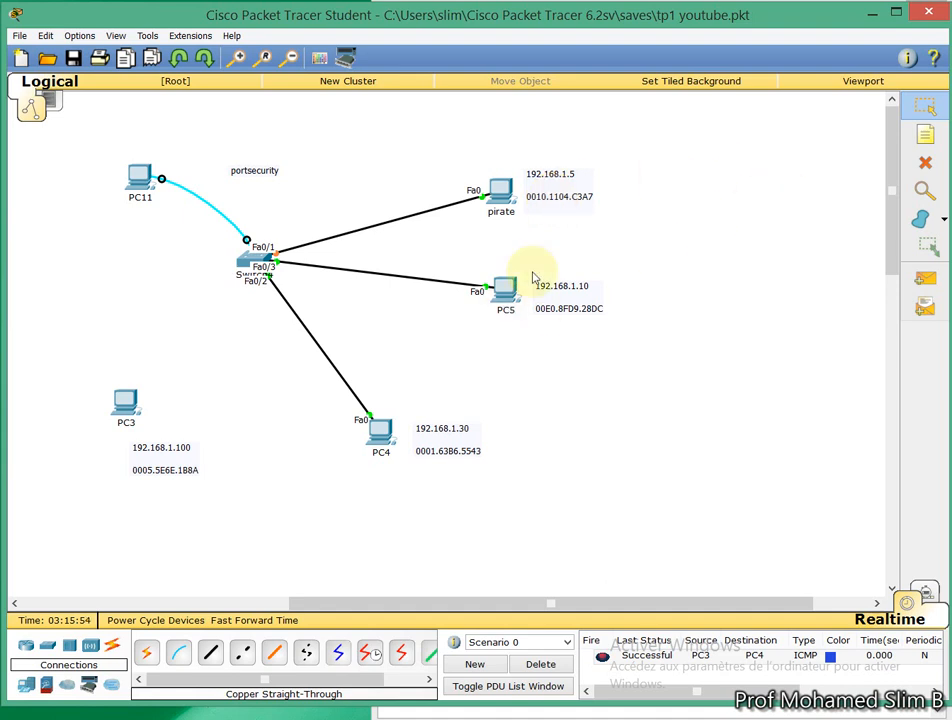
left_click(252, 621)
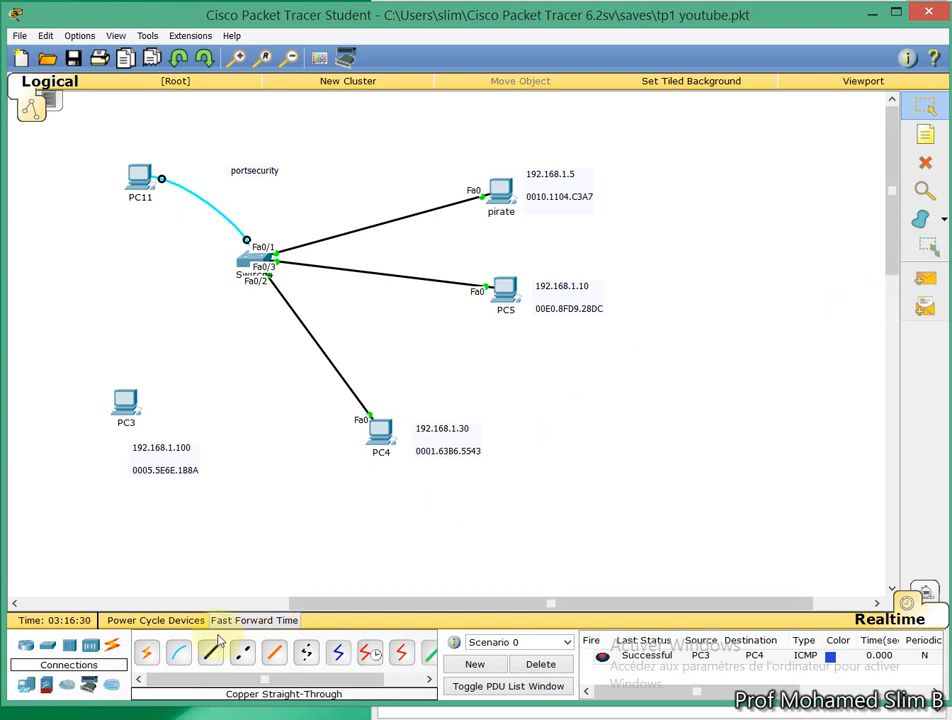
Step: Switch to Simulation mode with the port security topology in view, and look over the event list filters
left_click(931, 592)
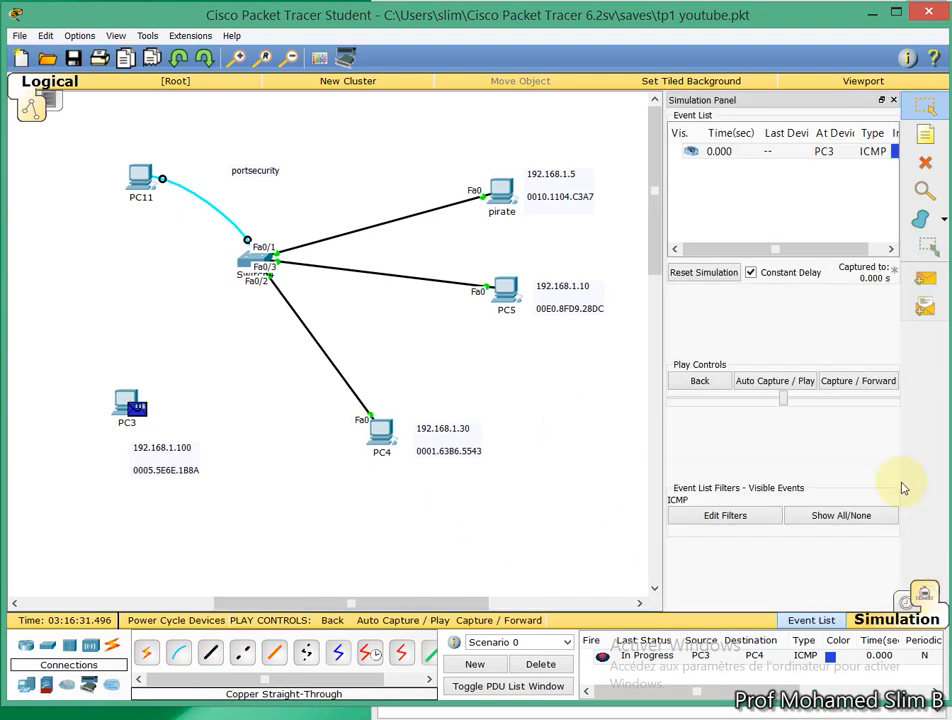
left_click(657, 298)
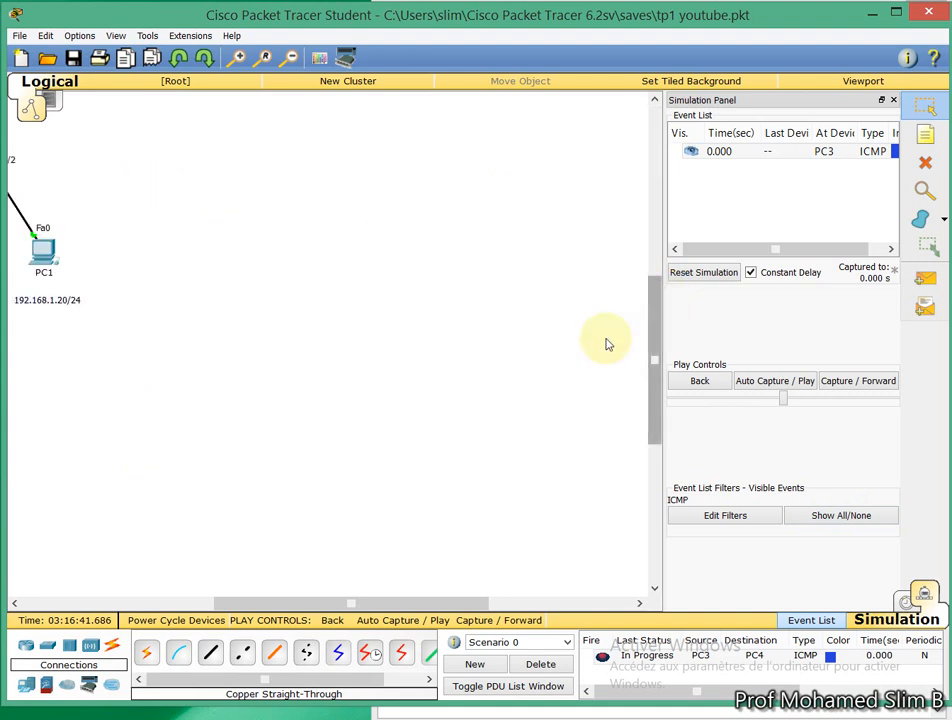
left_click_drag(383, 603, 645, 585)
left_click_drag(658, 388, 703, 144)
left_click_drag(453, 606, 323, 603)
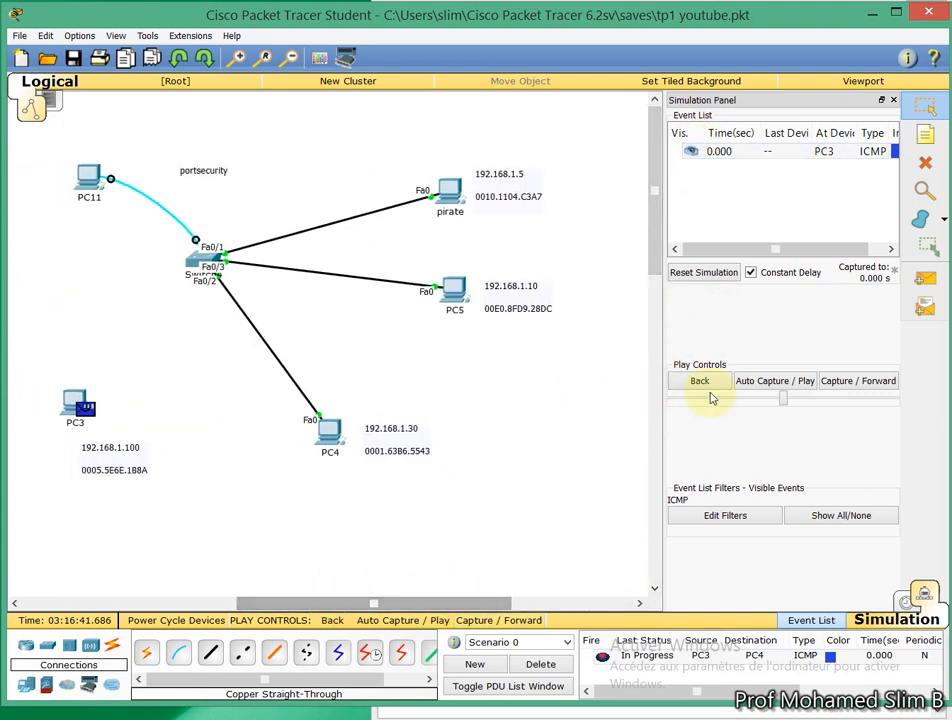
left_click(730, 515)
left_click(705, 415)
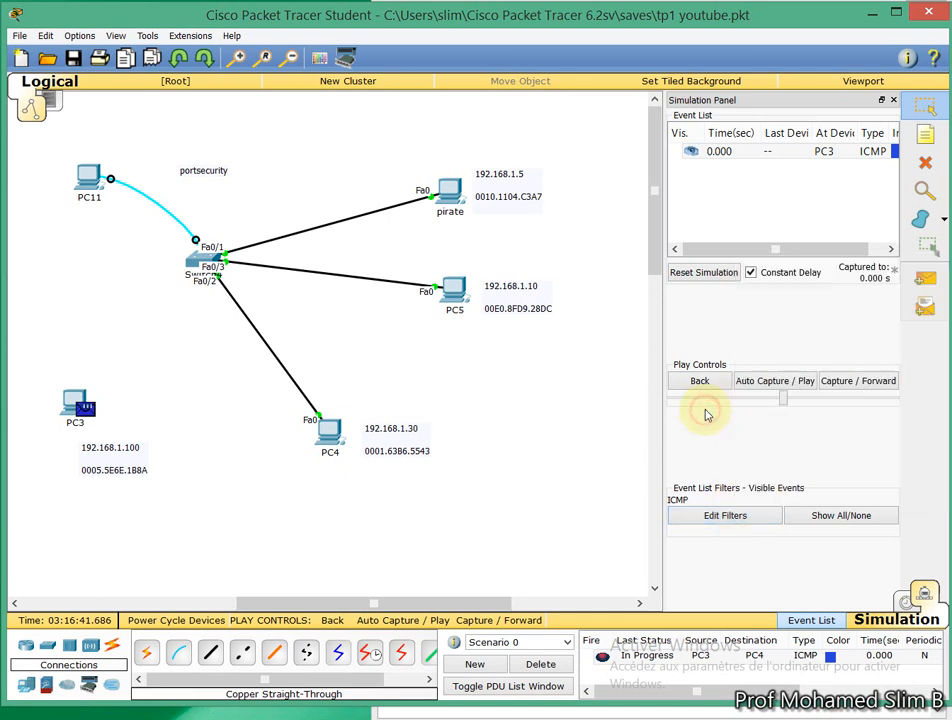
Step: Simulate a simple PDU from the pirate PC to PC5 by capturing forward, and return to Realtime mode
left_click(925, 278)
left_click(452, 190)
left_click(454, 288)
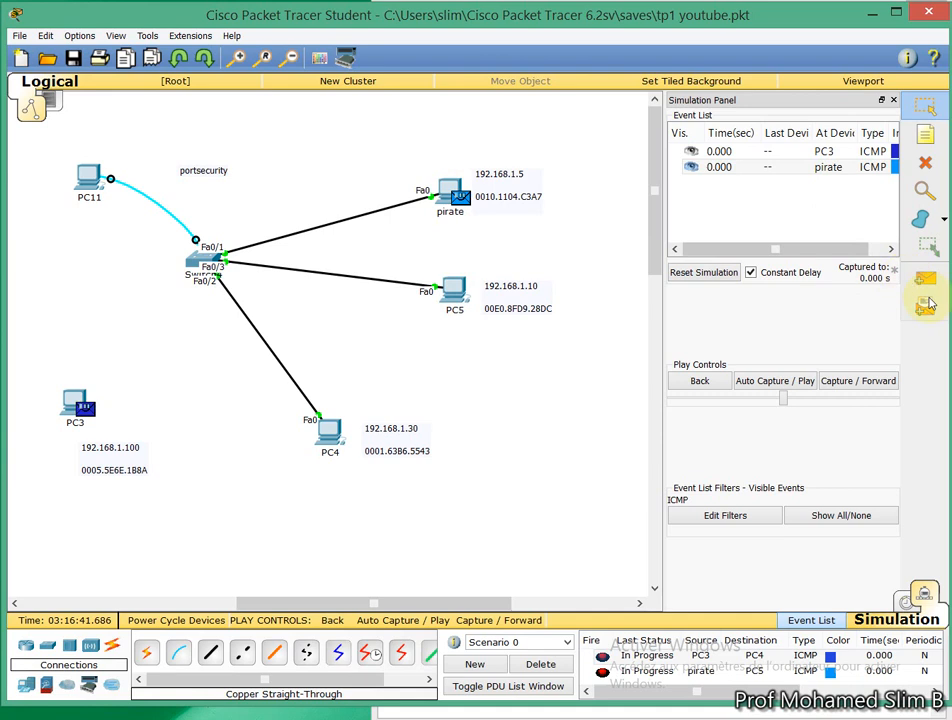
left_click(862, 381)
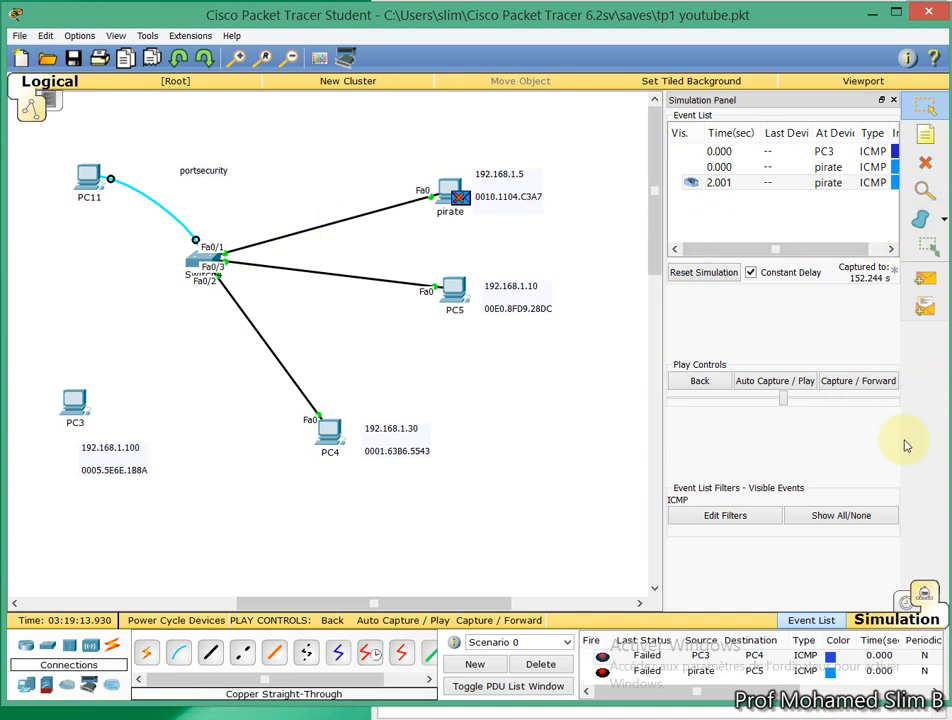
left_click(909, 601)
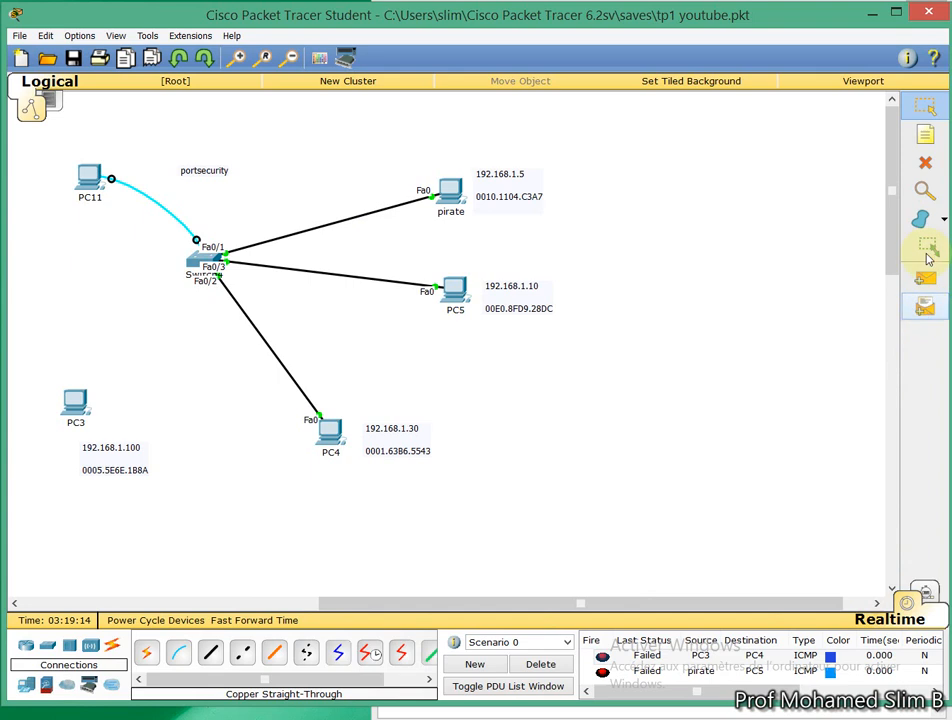
Step: Move Switch4's FastEthernet0/1 connection from the pirate PC to PC3 with a copper straight-through cable
left_click(925, 162)
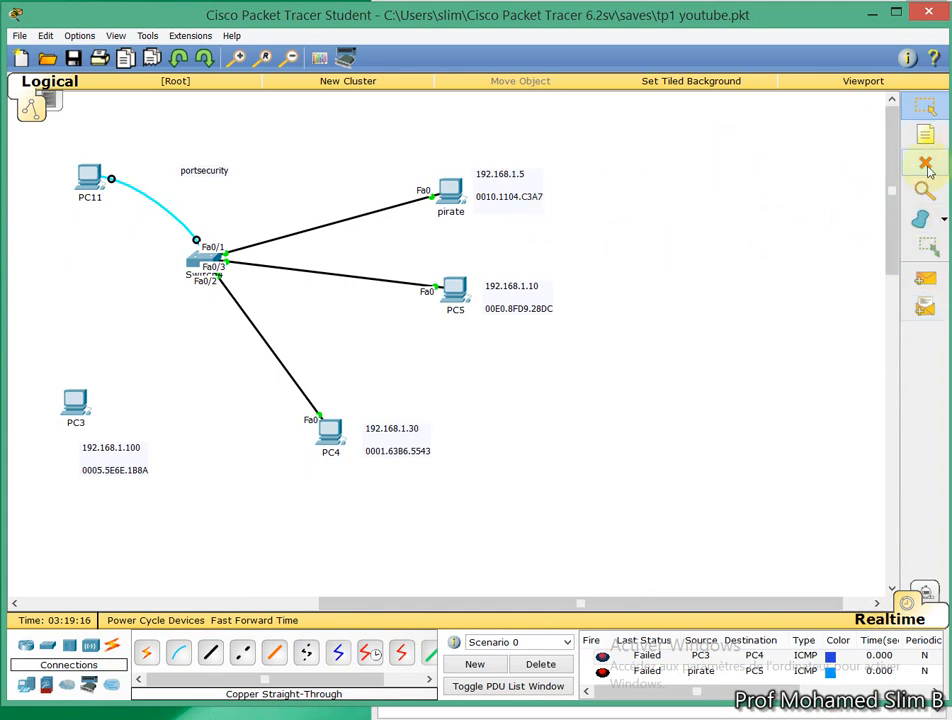
left_click(366, 214)
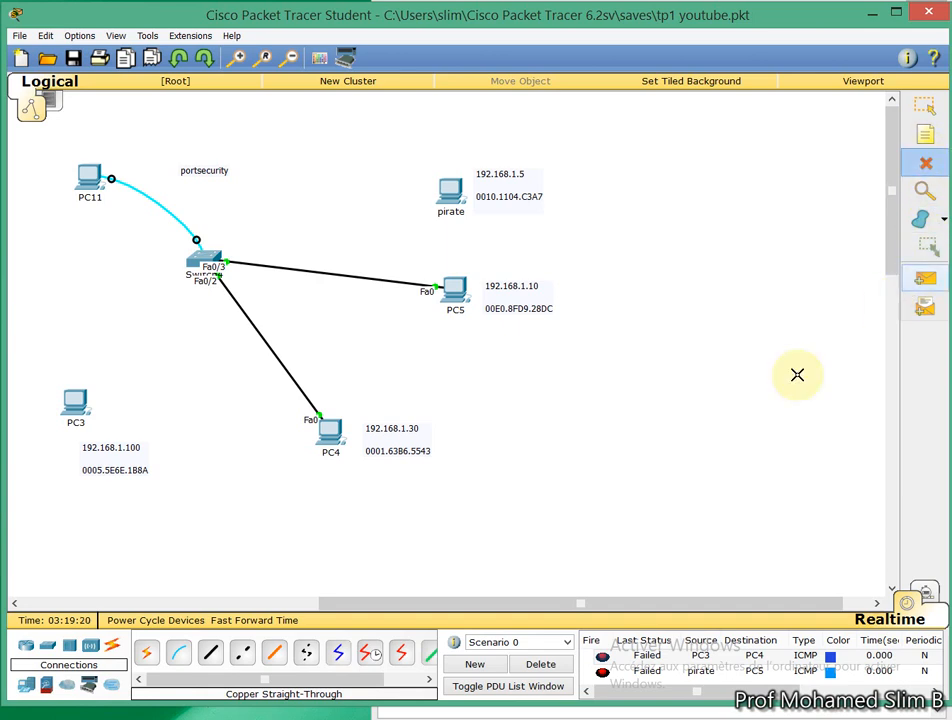
left_click(210, 652)
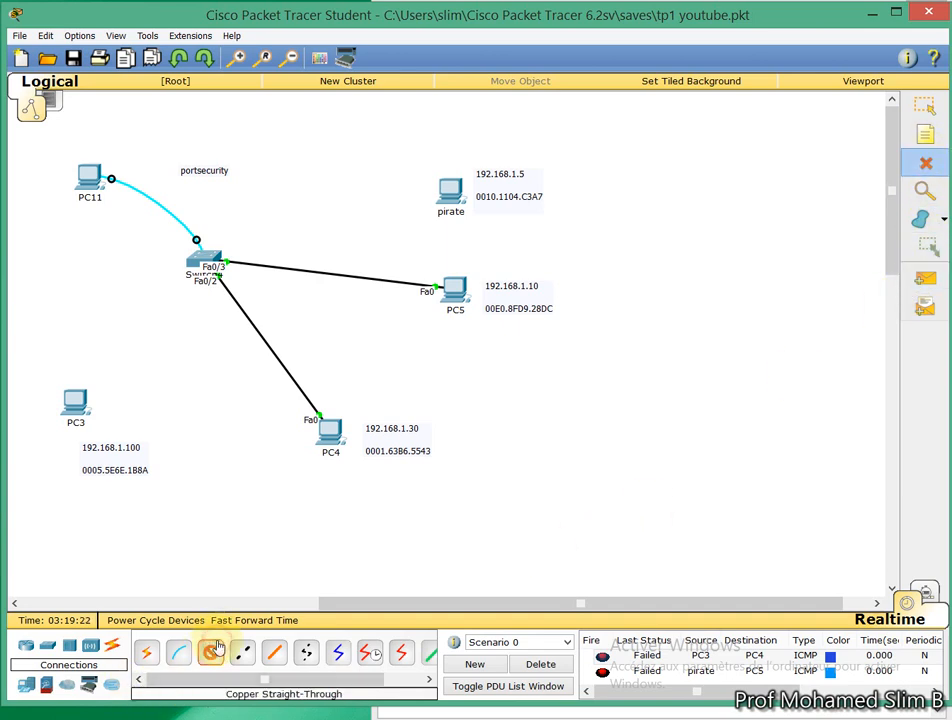
left_click(78, 398)
left_click(132, 422)
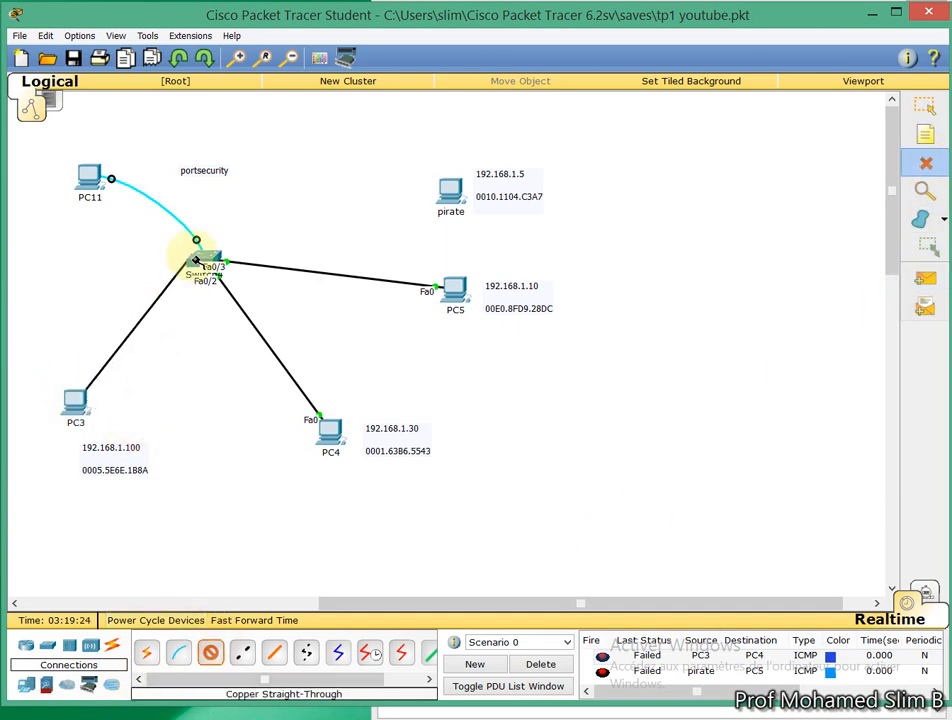
left_click(197, 265)
left_click(214, 268)
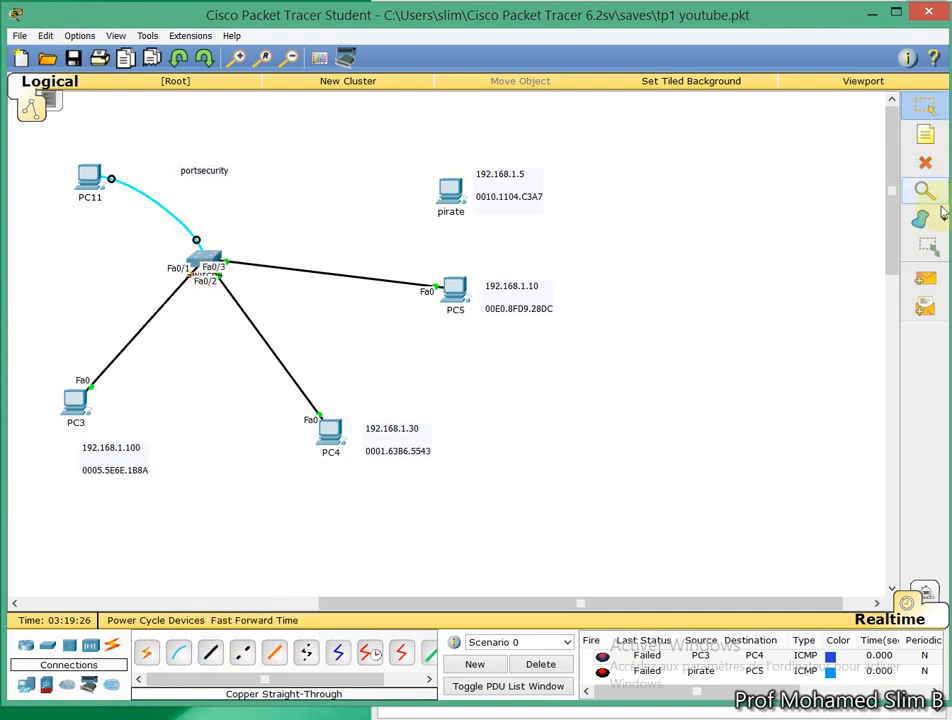
Step: Connect Switch4's FastEthernet0/4 to the pirate PC's FastEthernet0 with a copper straight-through cable
left_click(210, 652)
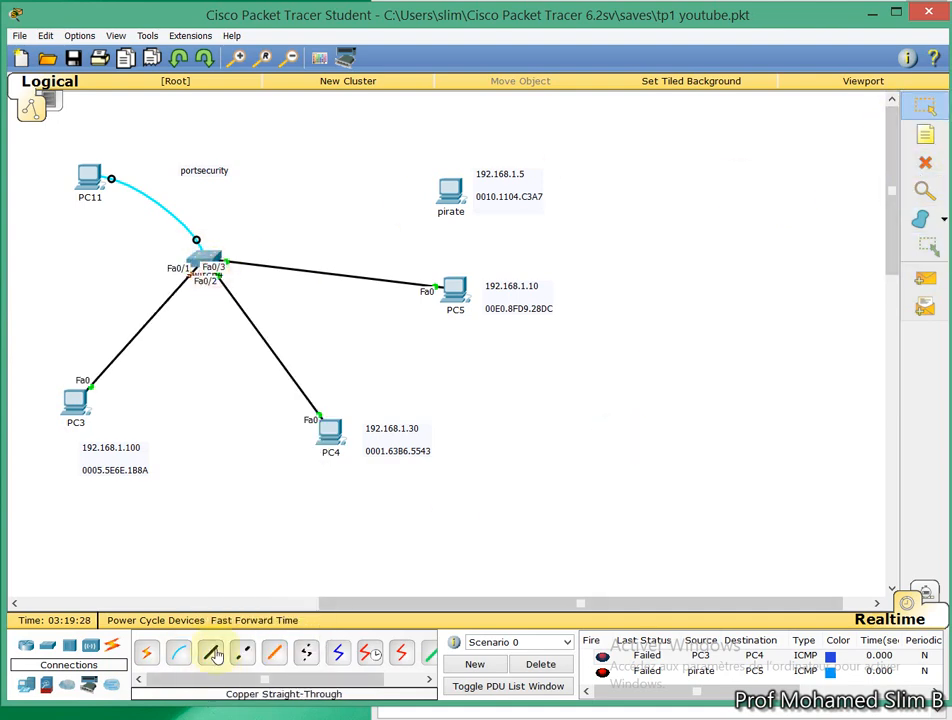
left_click(206, 255)
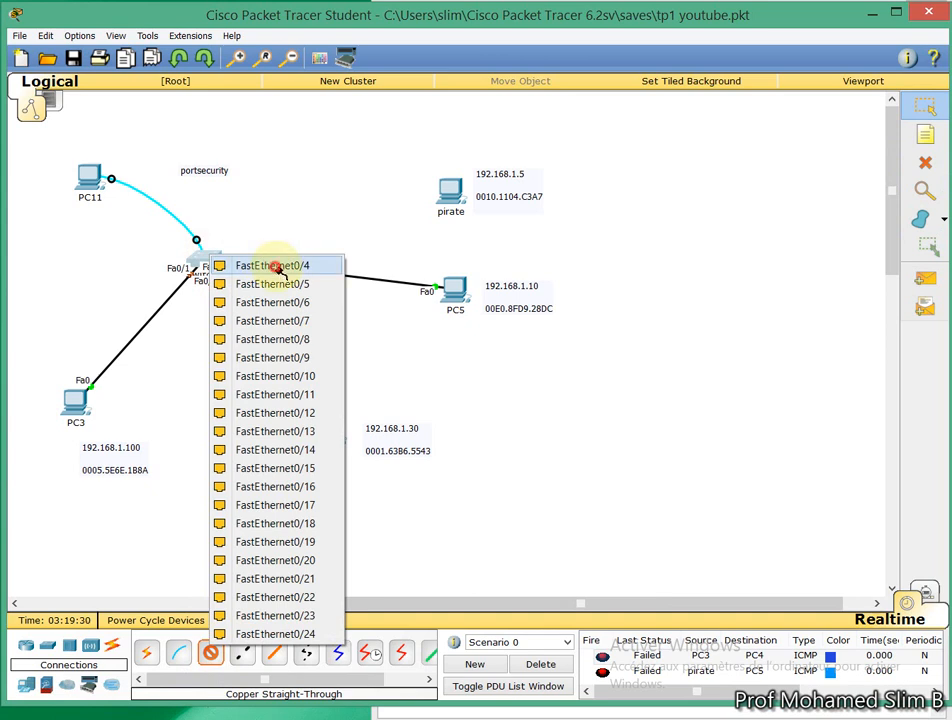
left_click(272, 262)
left_click(455, 210)
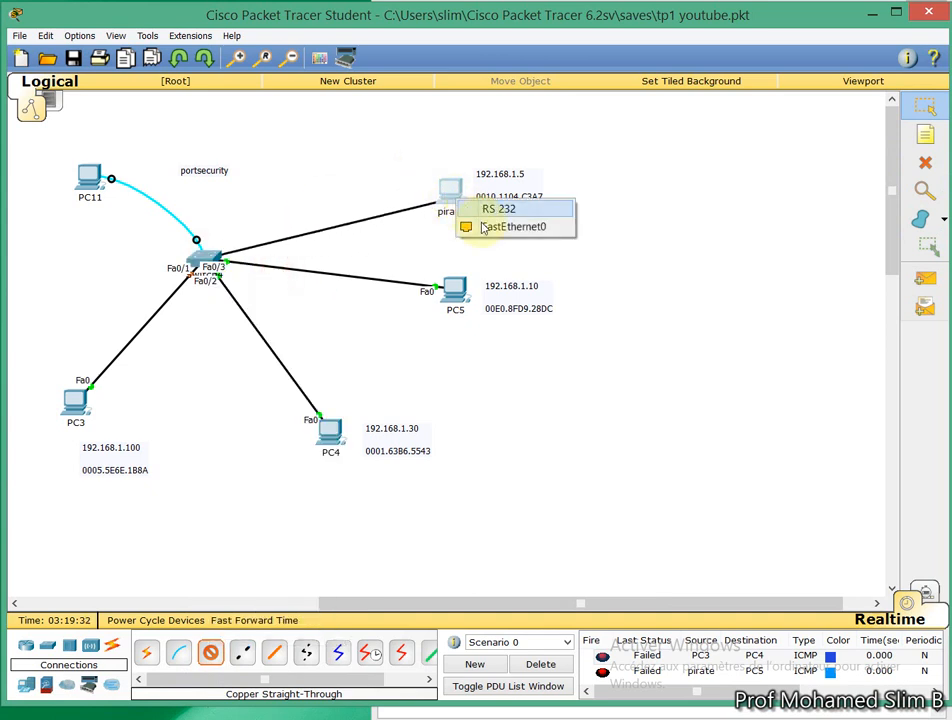
left_click(466, 226)
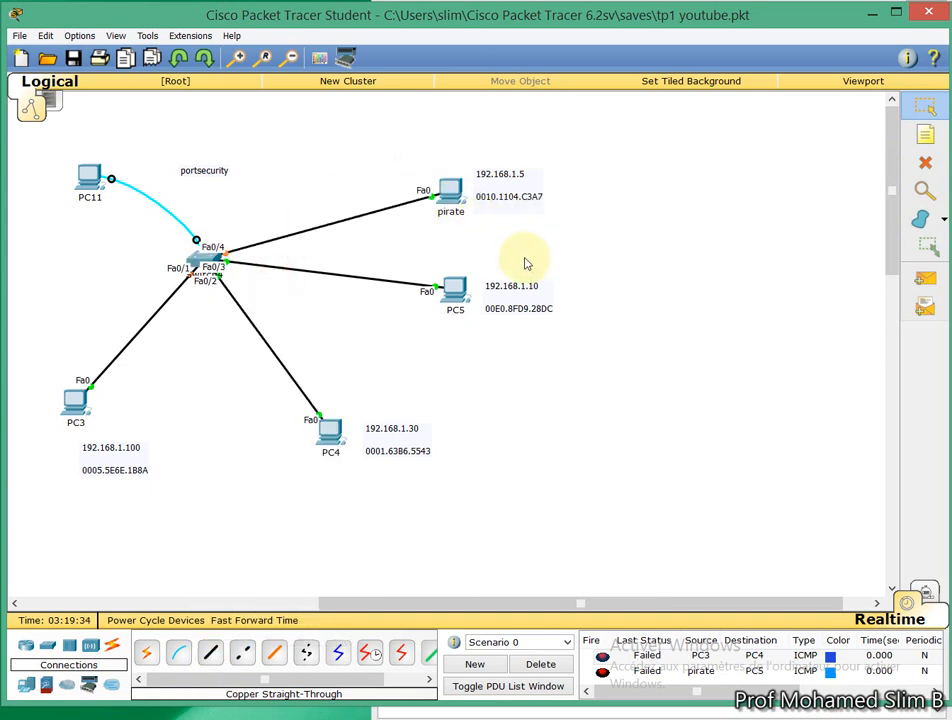
Step: Clear Scenario 0's PDU list, and send a simple PDU from the pirate PC to PC5 after fast-forwarding time
left_click(540, 665)
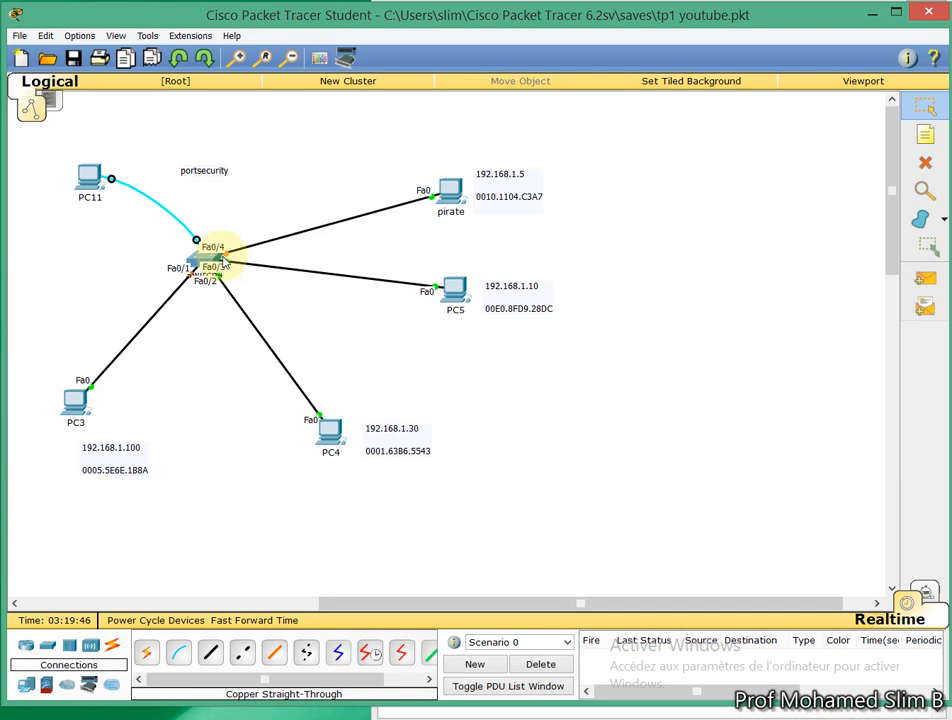
left_click(266, 632)
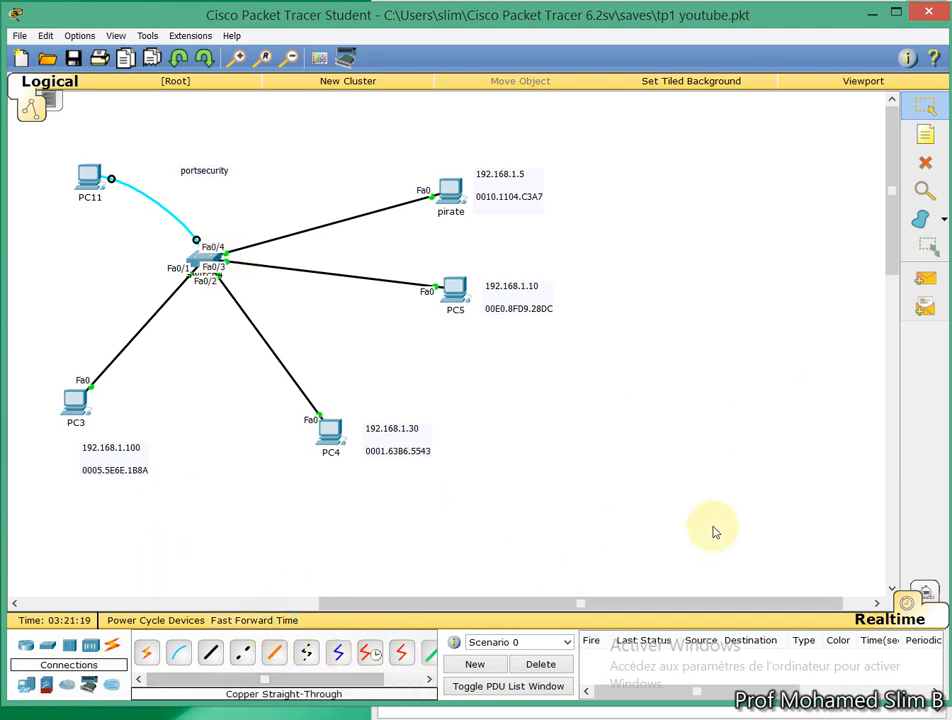
left_click(925, 279)
left_click(451, 201)
left_click(453, 288)
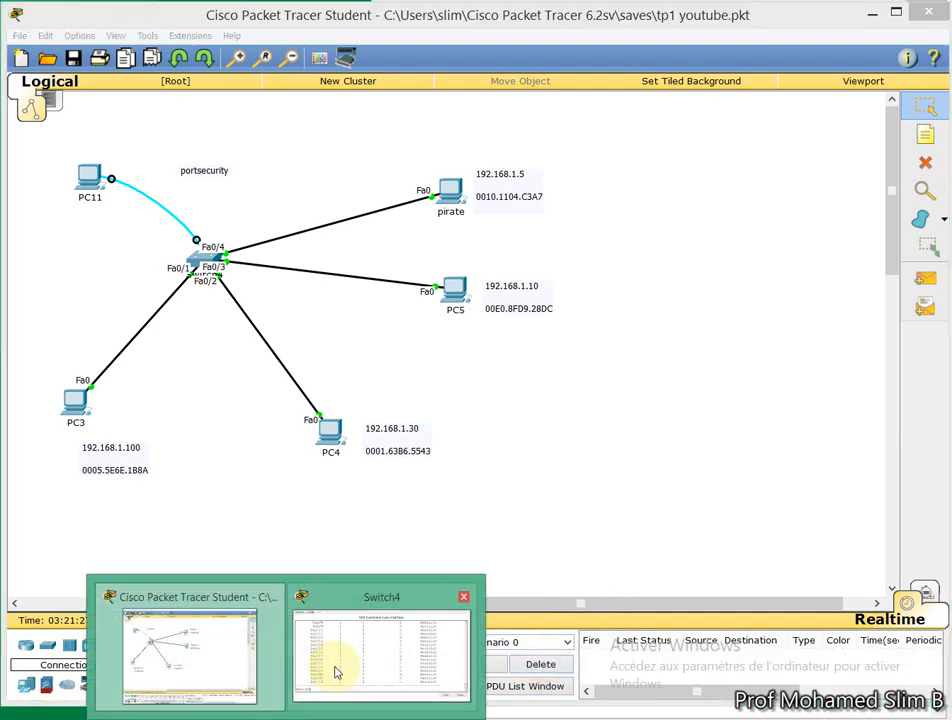
Step: Open Switch4's command line and review the current address counts of Fa0/1 to Fa0/3 in the earlier port-security table
left_click(337, 672)
left_click_drag(847, 566, 854, 622)
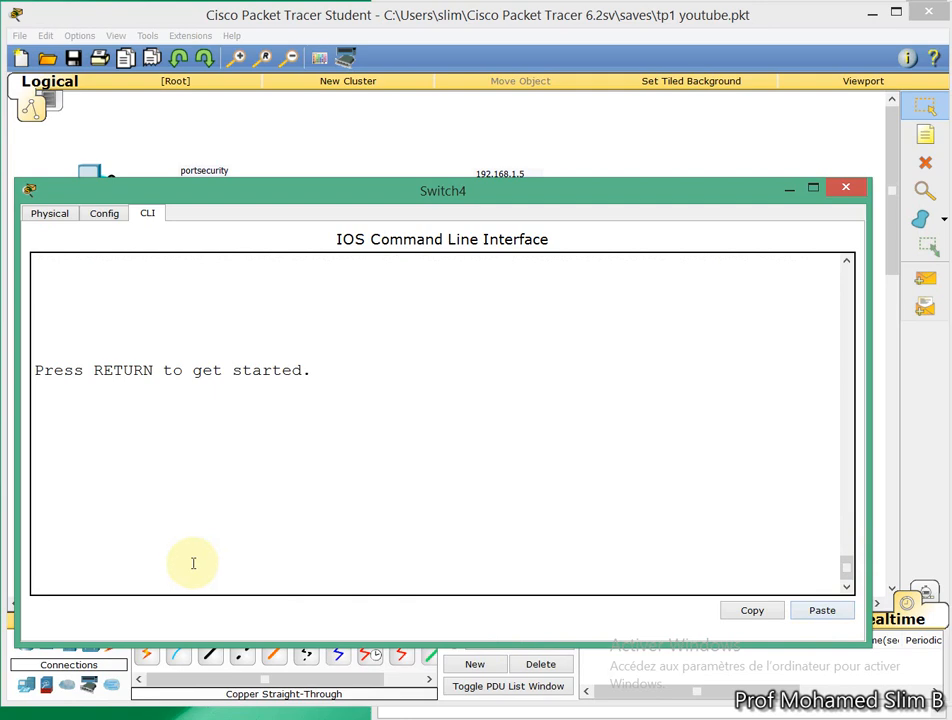
key("Return")
key("Return")
key("Return")
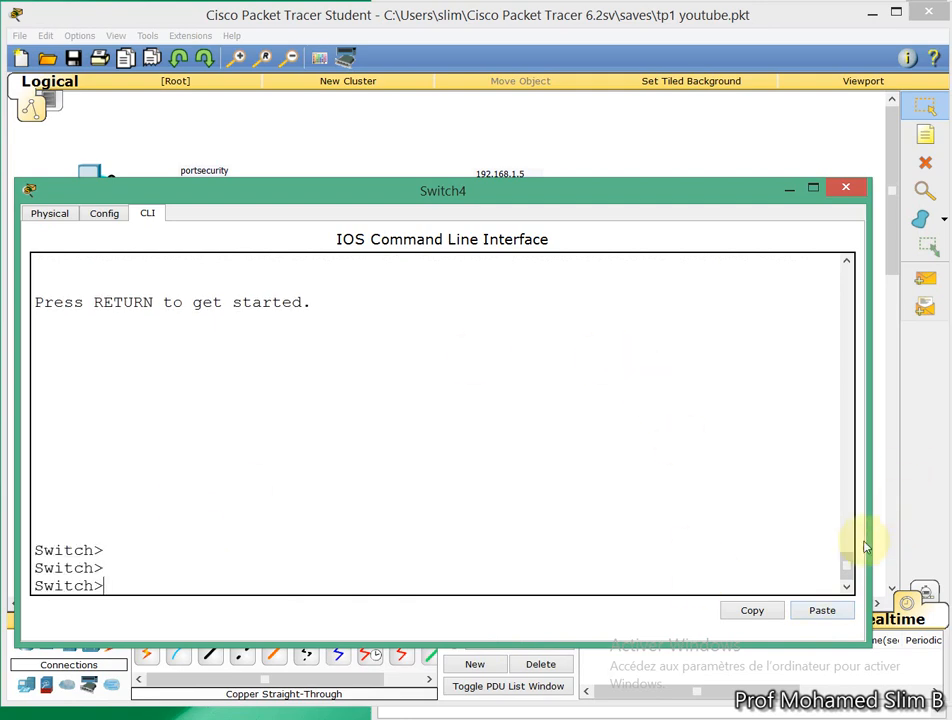
left_click_drag(844, 561, 846, 422)
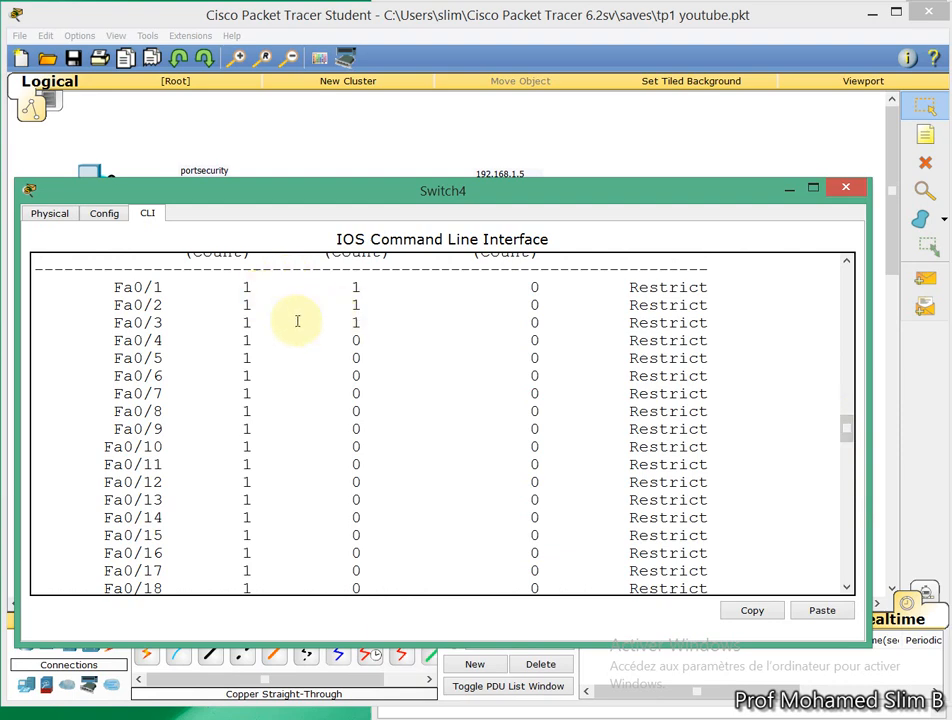
left_click_drag(353, 321, 340, 287)
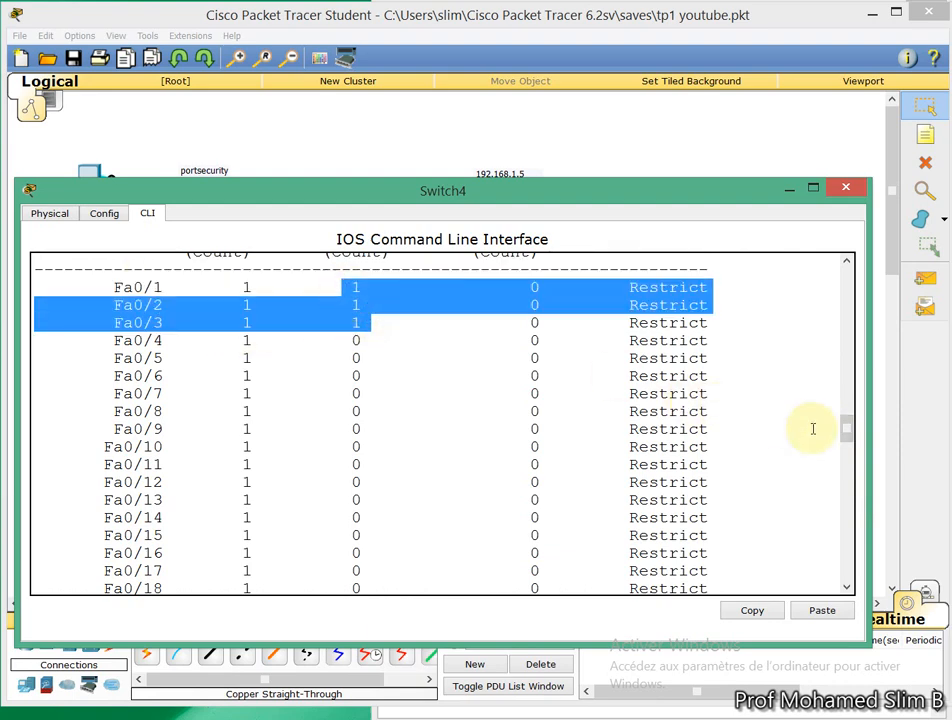
Step: Enter privileged EXEC mode on Switch4 with the enable password
left_click_drag(845, 432, 824, 570)
key("Return")
key("Return")
key("Return")
left_click(718, 581)
type("en")
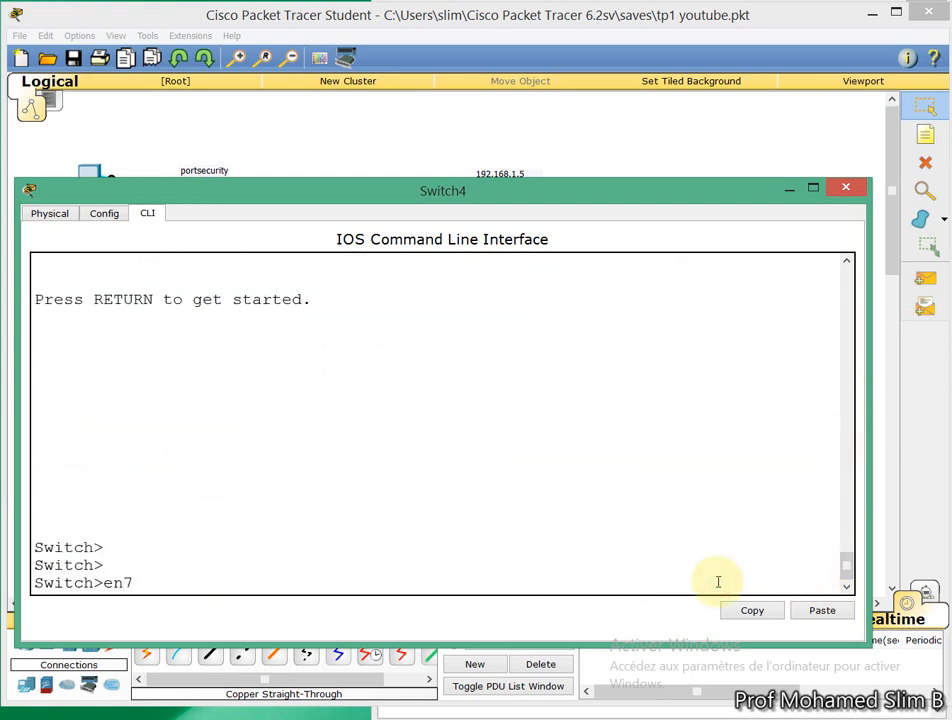
key("Return")
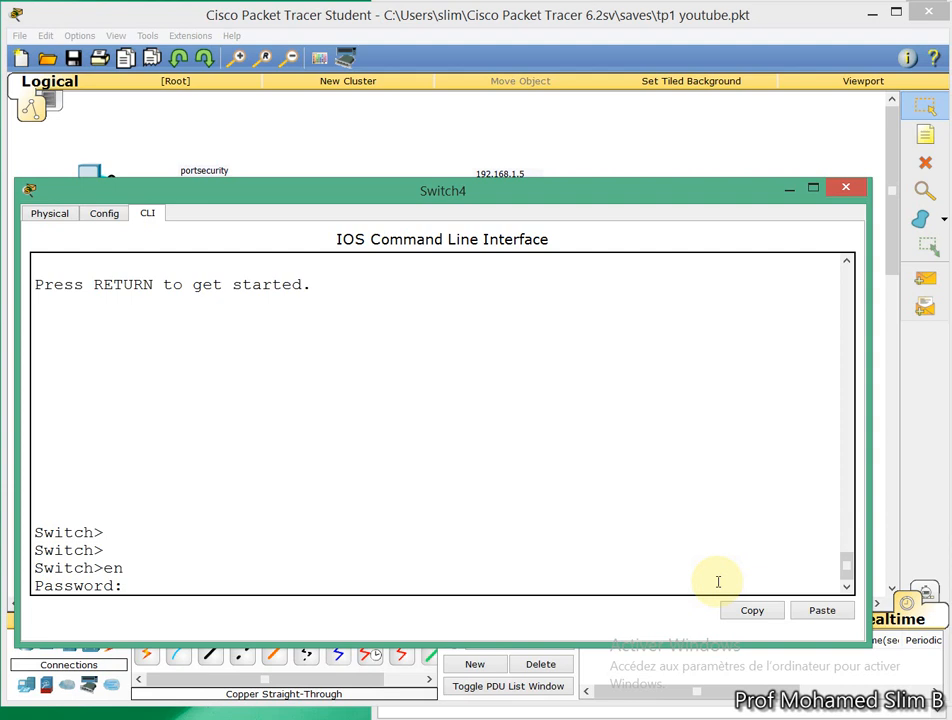
key("Return")
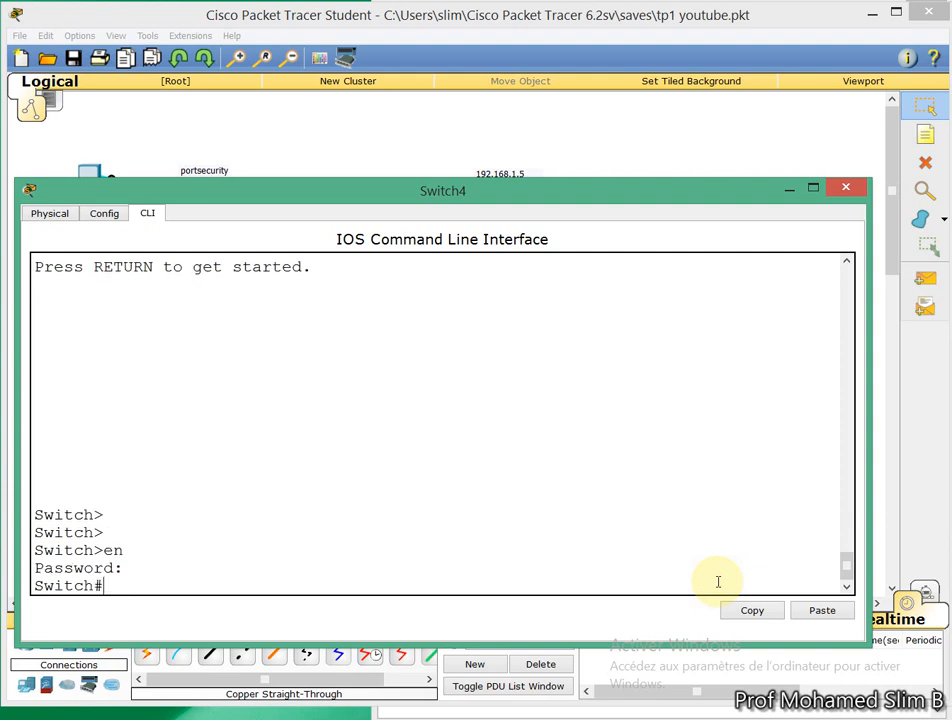
Step: Run show port-security on Switch4, and examine the current address counts of the connected ports, including Fa0/4
type("sh")
key("Tab")
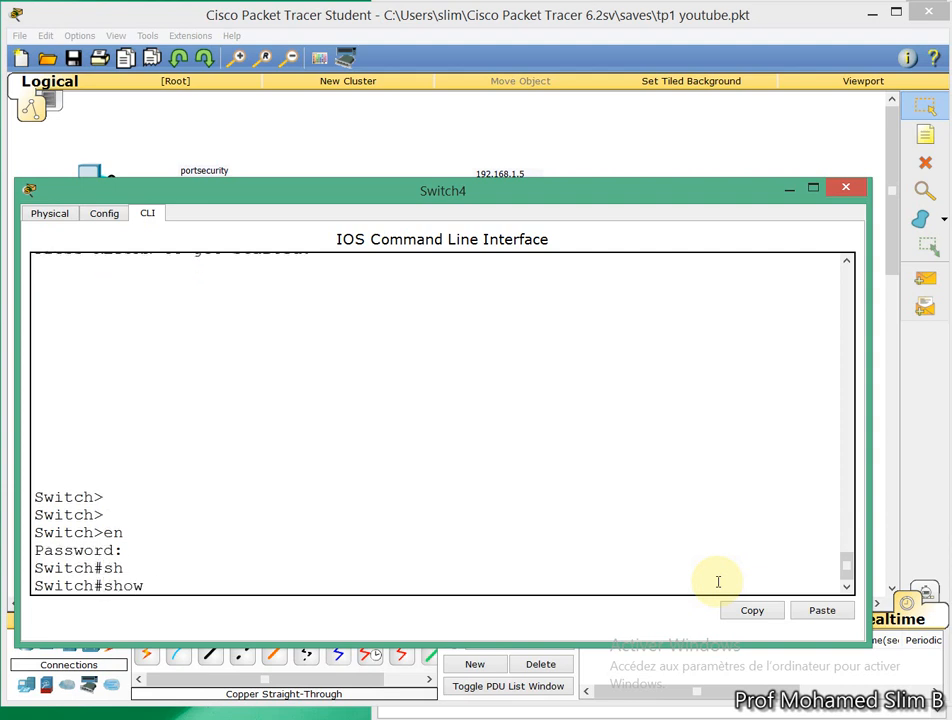
type("p")
key("Tab")
type("ort")
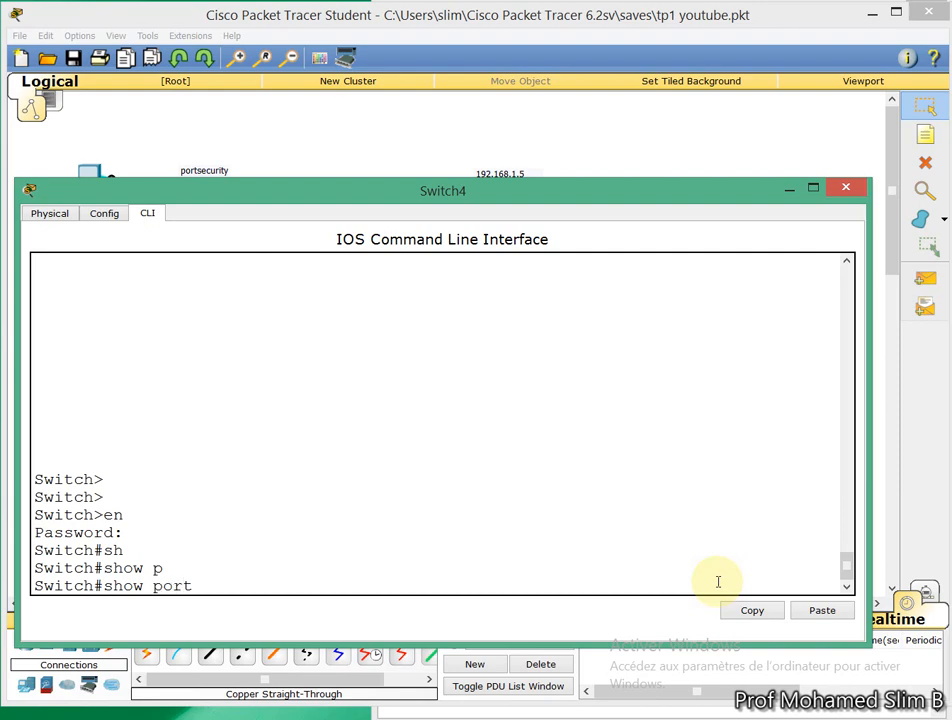
key("Tab")
key("Return")
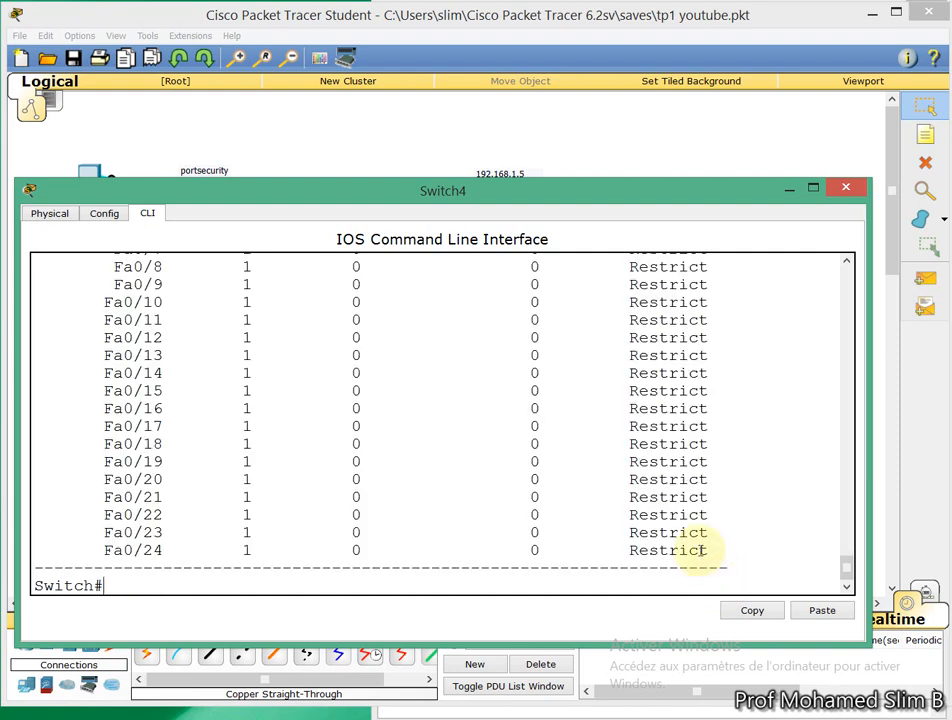
mouse_move(846, 564)
left_mouse_down()
mouse_move(846, 531)
mouse_move(846, 549)
left_mouse_up()
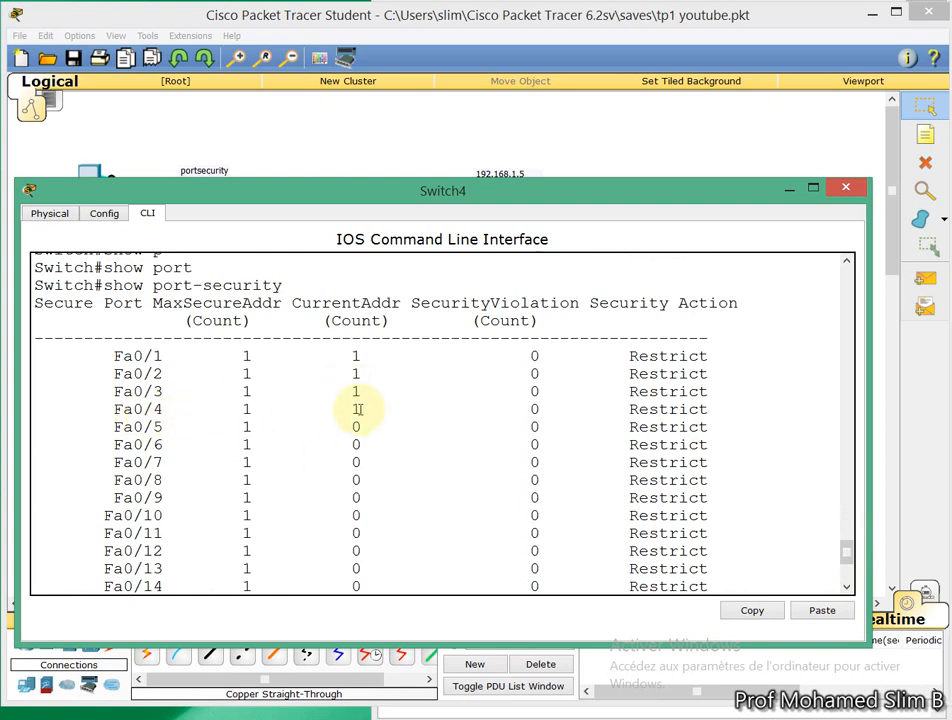
left_click_drag(847, 549, 850, 590)
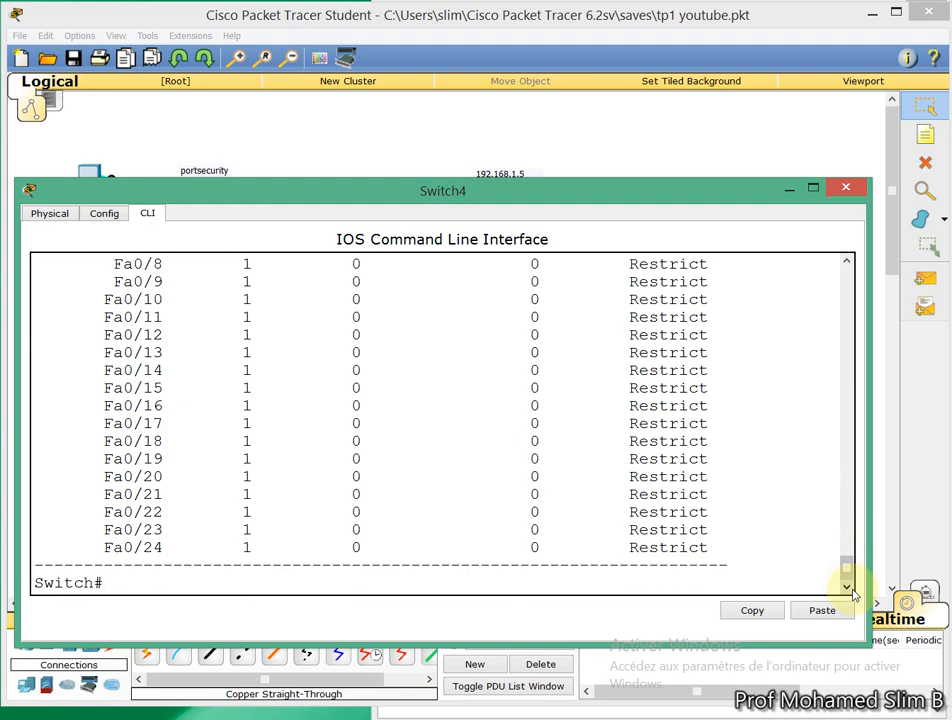
left_click(783, 196)
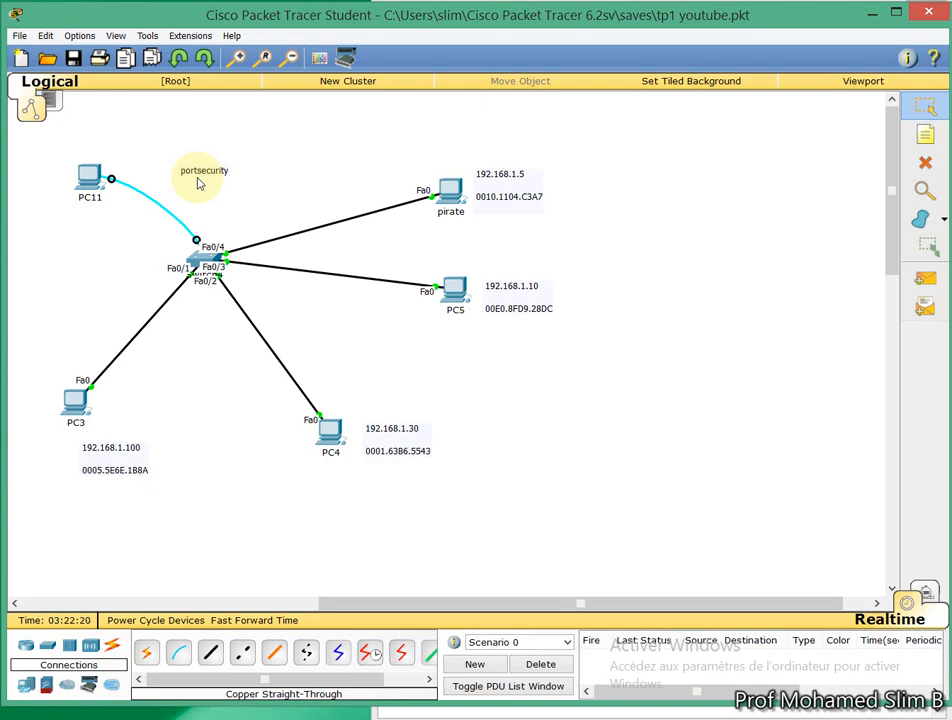
Step: Add a Server-PT device to the port security topology between PC11 and PC3
mouse_move(195, 265)
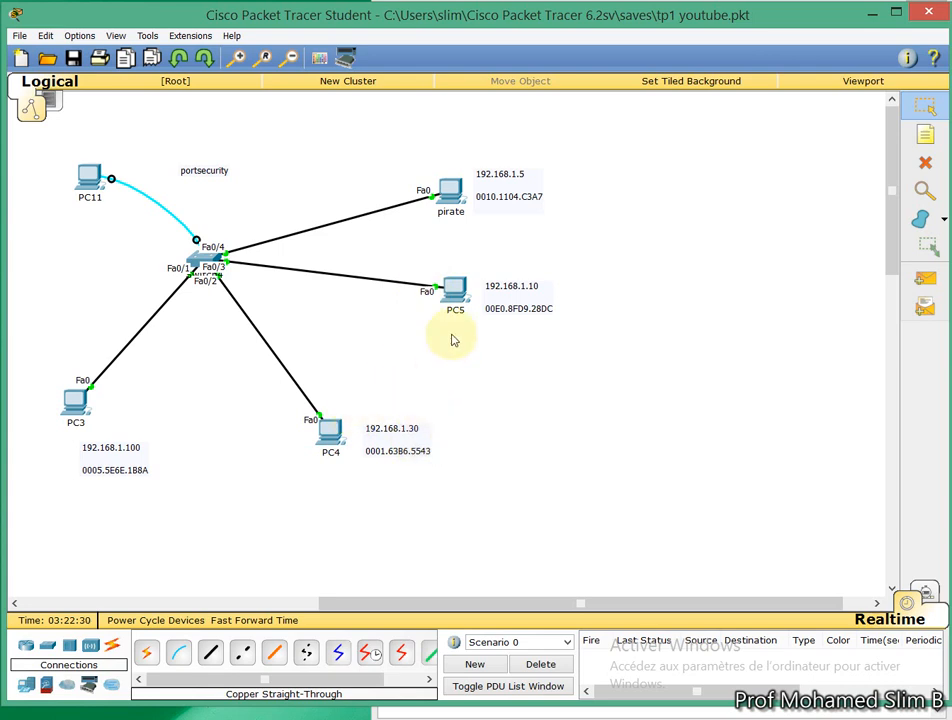
mouse_move(447, 312)
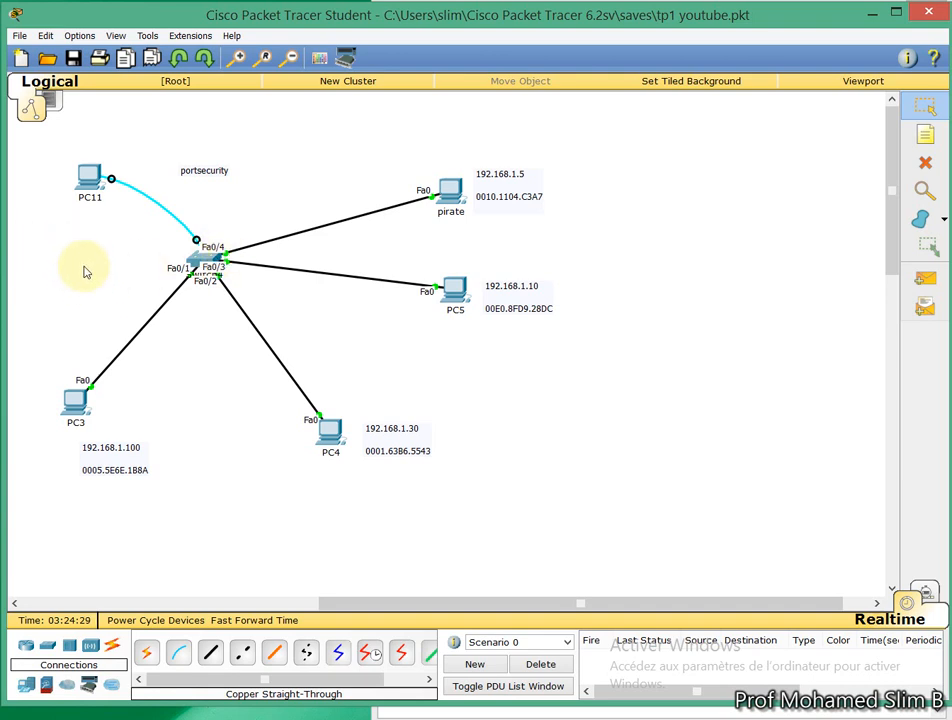
left_click(27, 686)
left_click(210, 652)
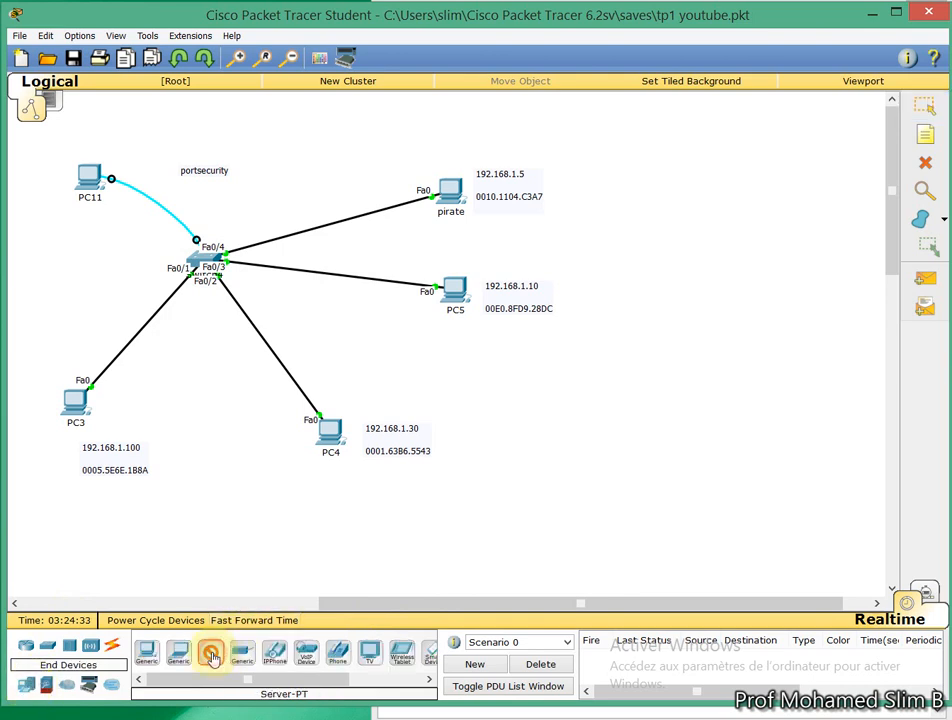
left_click(51, 270)
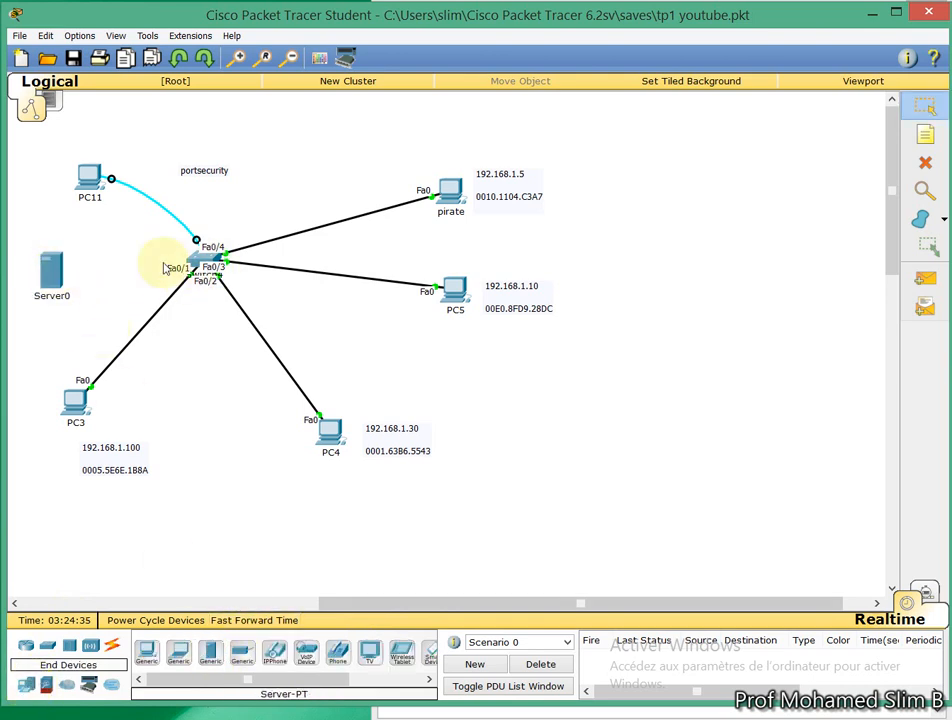
left_click(67, 282)
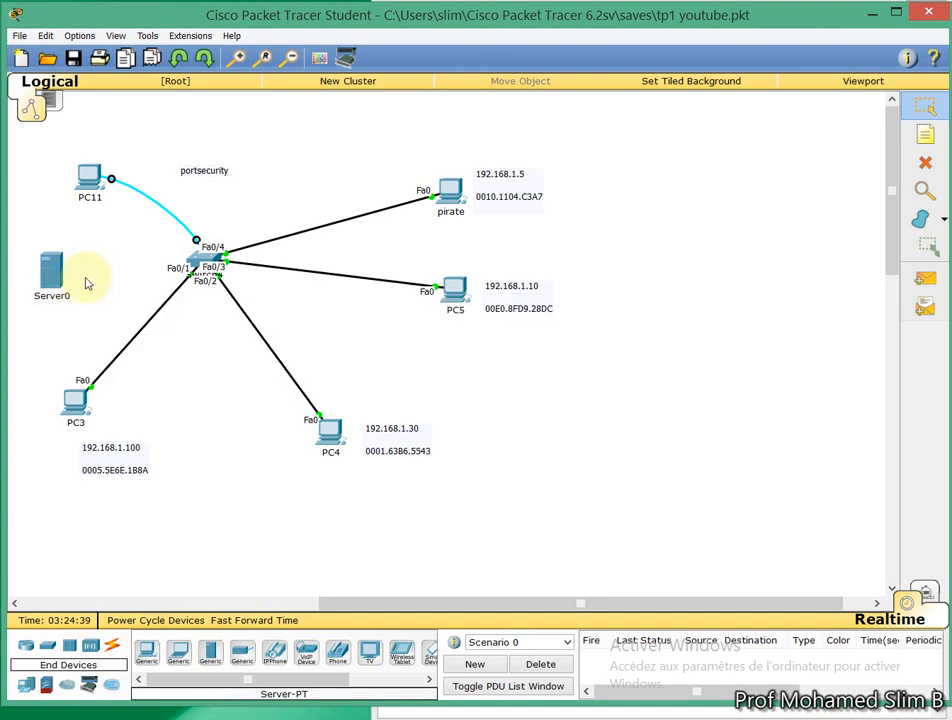
Step: Connect Switch4's FastEthernet0/5 to Server0's FastEthernet0 with a copper straight-through cable
left_click(115, 652)
left_click(210, 652)
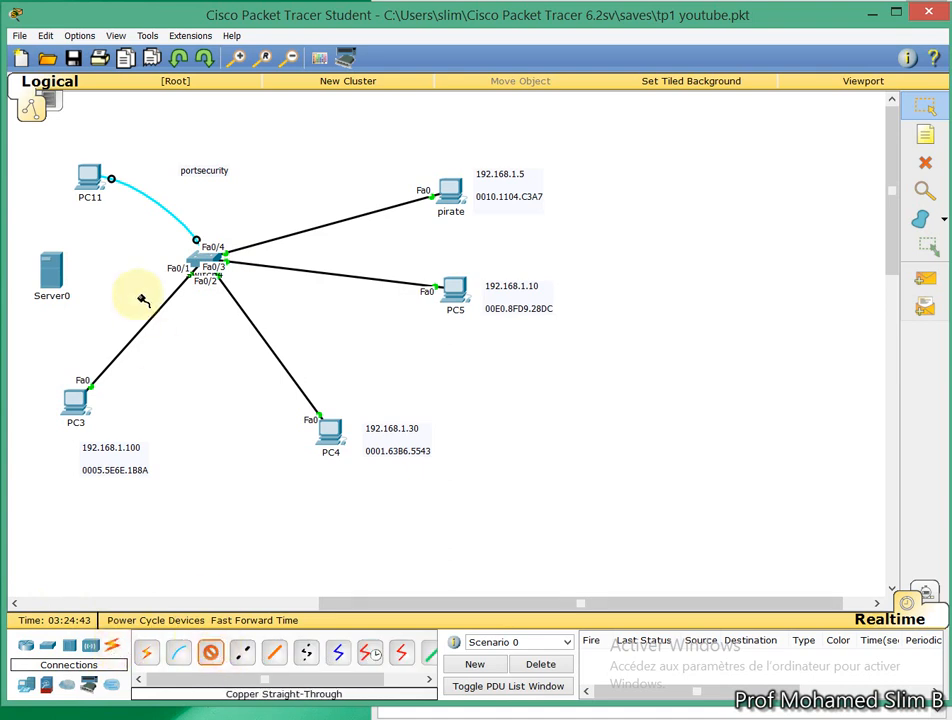
left_click(190, 258)
left_click(200, 266)
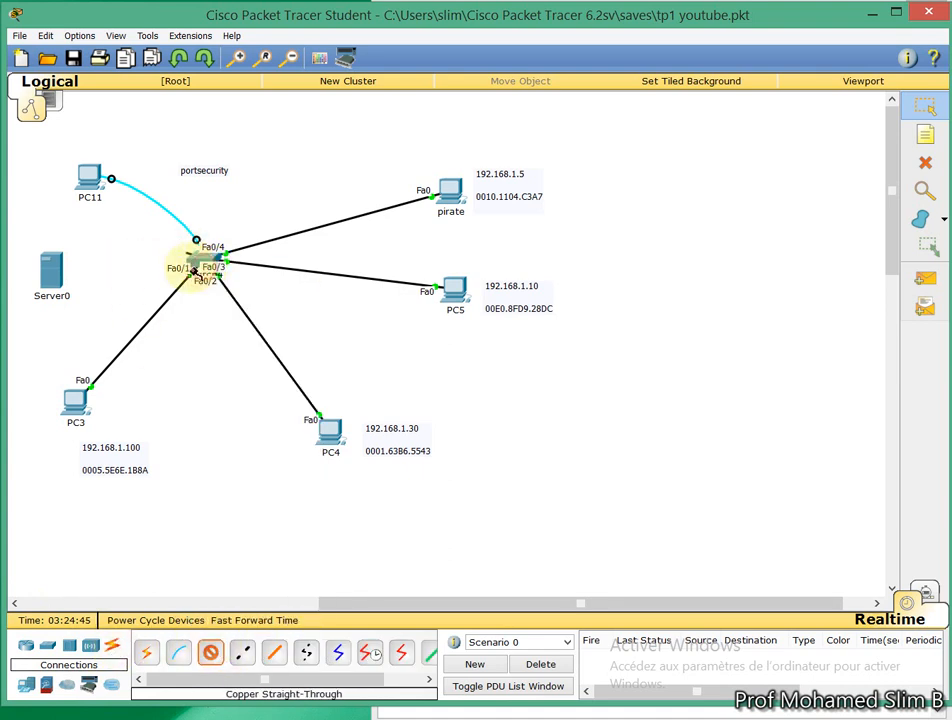
left_click(59, 281)
left_click(100, 287)
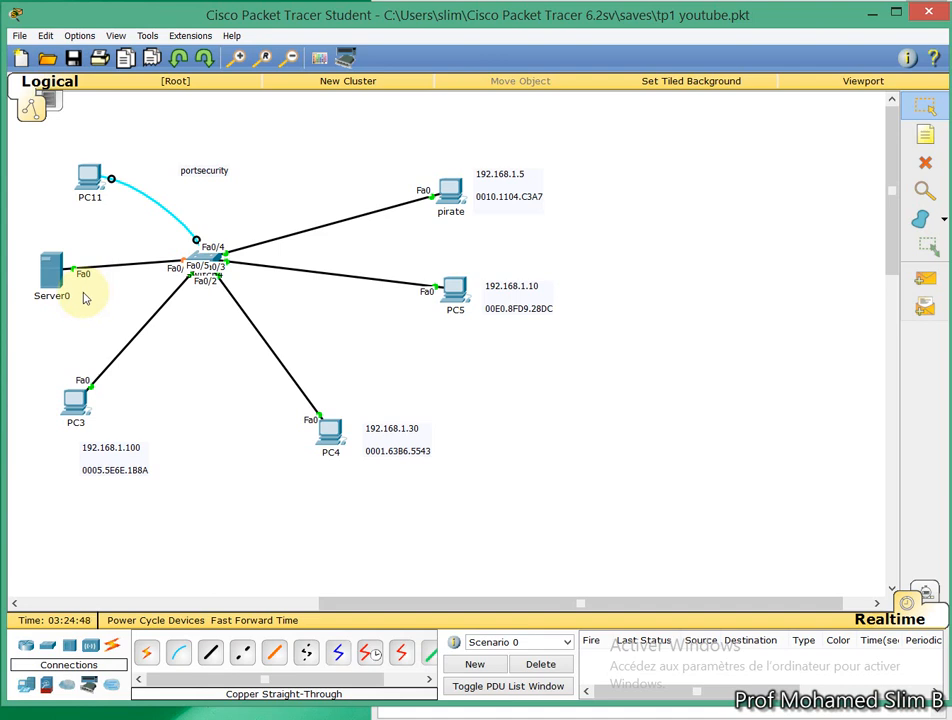
mouse_move(70, 287)
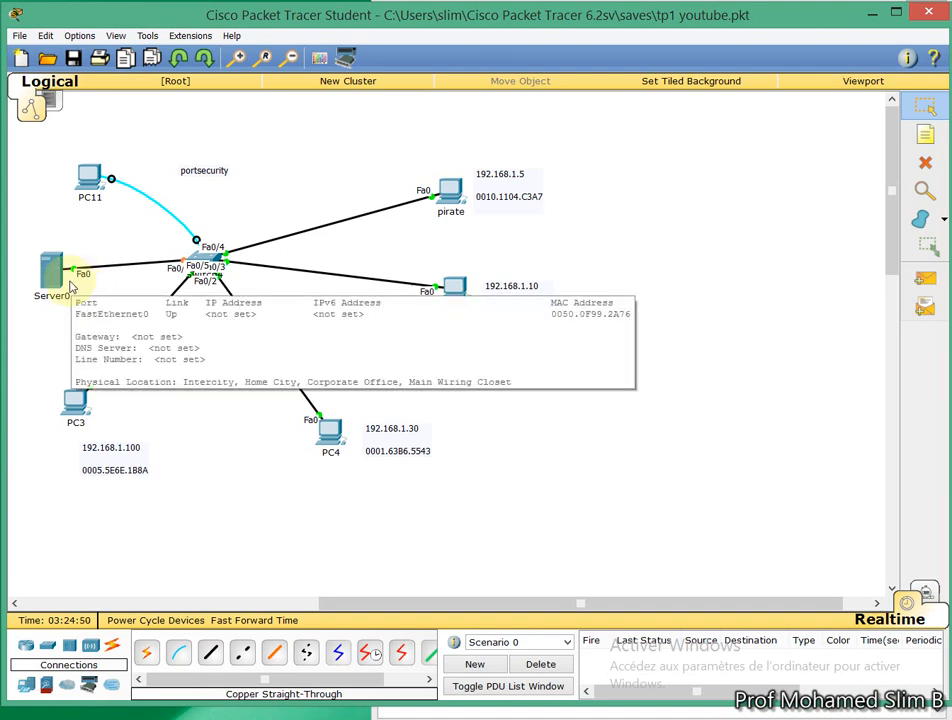